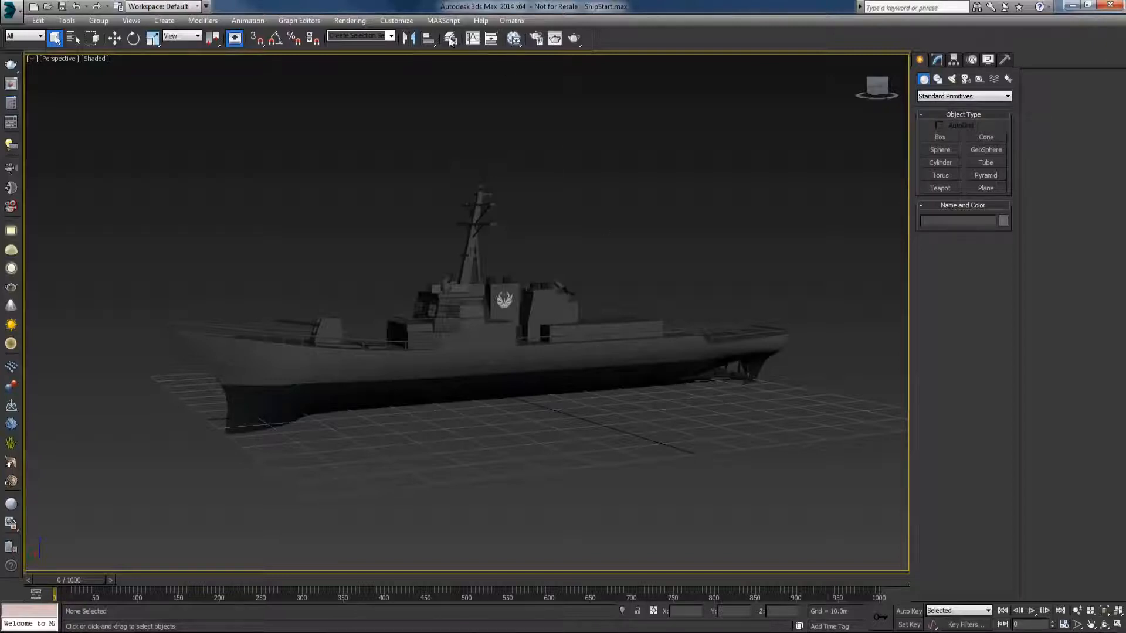
Step: Try a system unit scale of 1 unit = 20 centimeters in the units setup
click(396, 21)
click(426, 183)
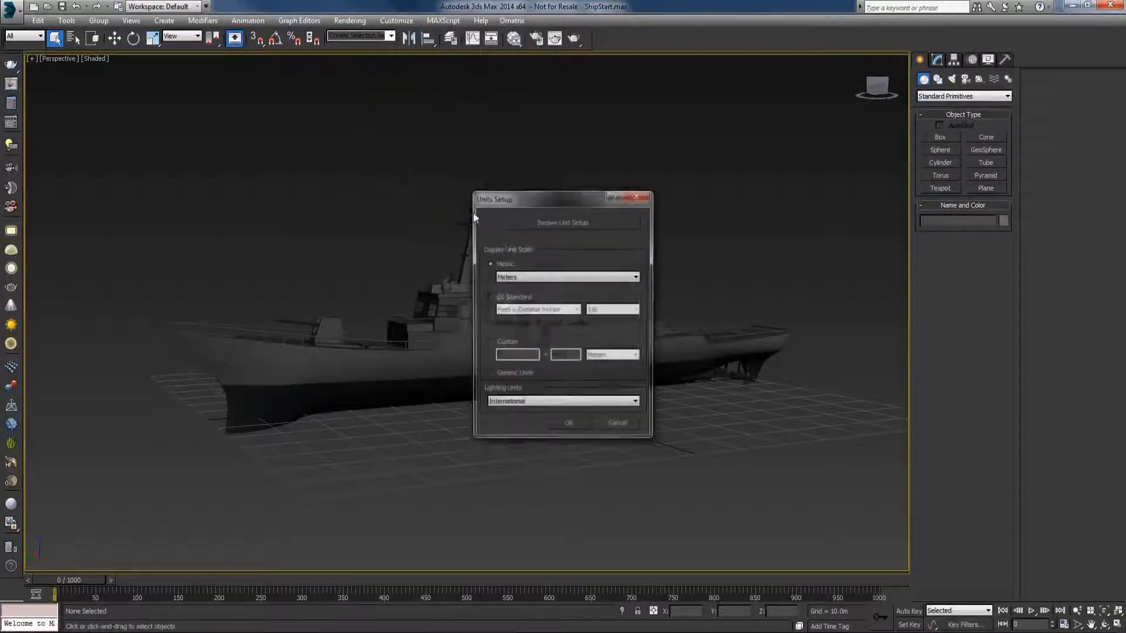
click(551, 221)
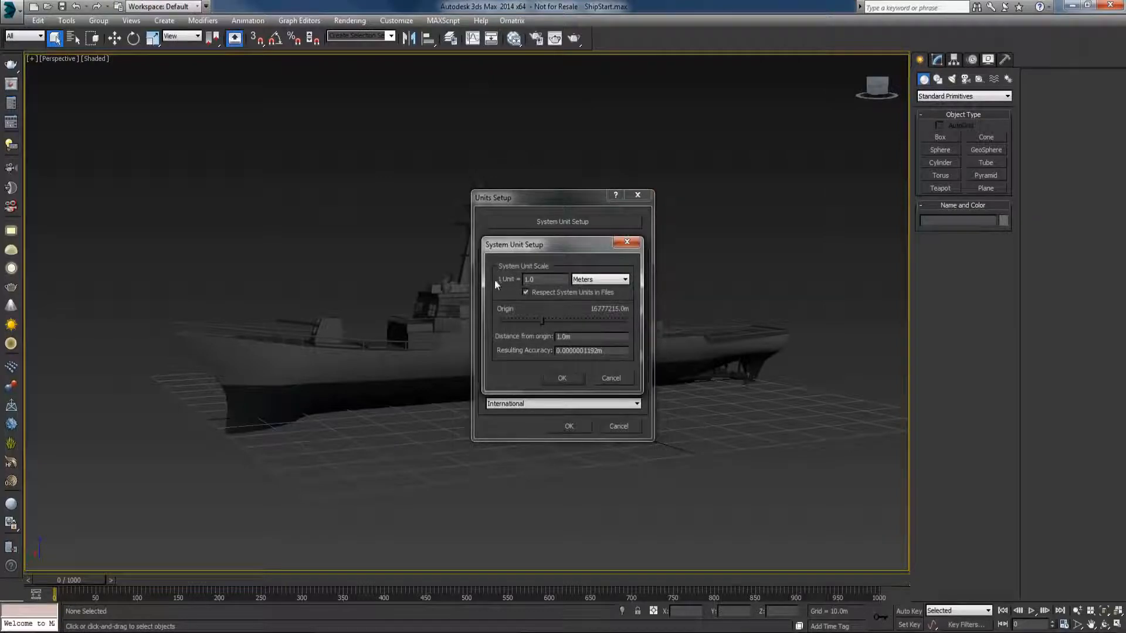
double_click(546, 281)
text(20)
click(597, 280)
click(593, 322)
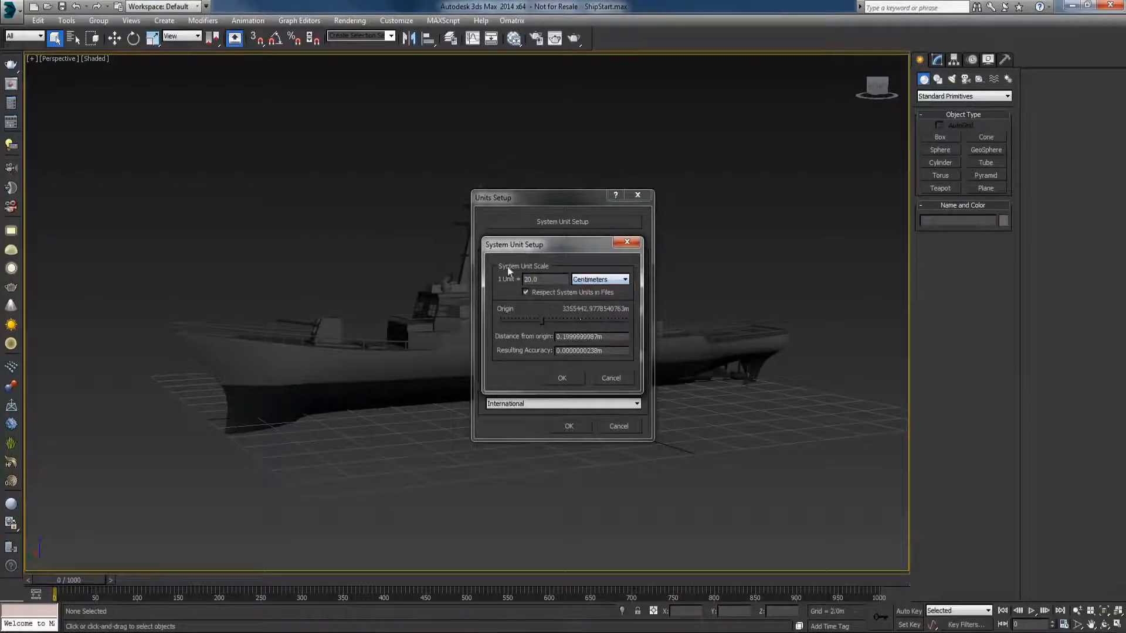
Step: Set the system unit scale to 1 unit = 1 meter and accept the units setup
double_click(545, 280)
text(1)
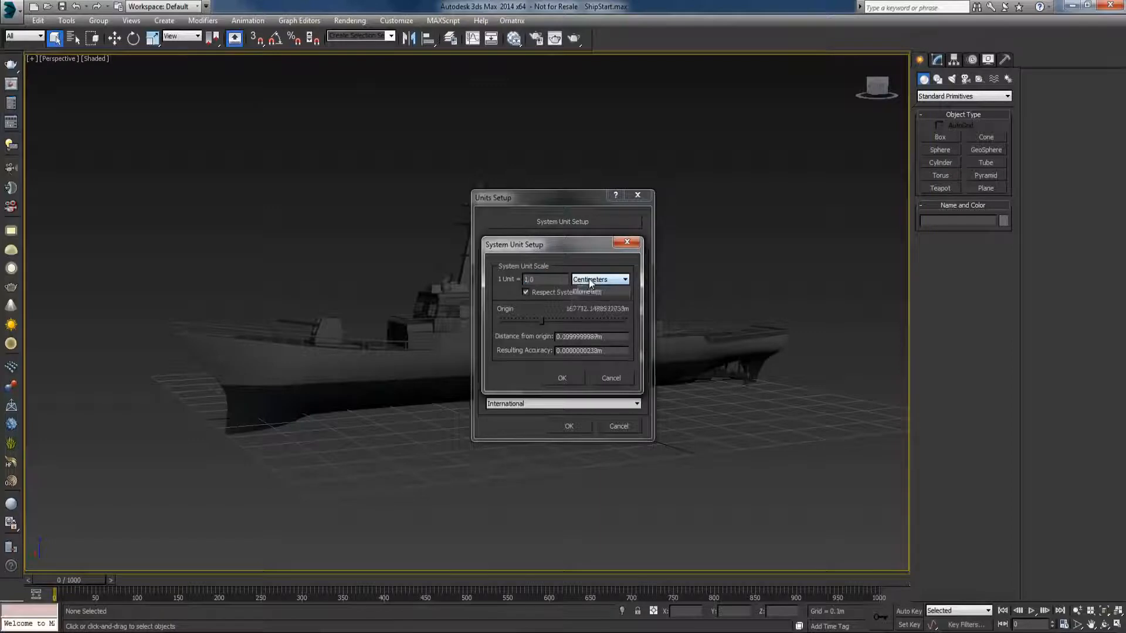
click(590, 284)
click(595, 330)
drag(544, 283, 476, 280)
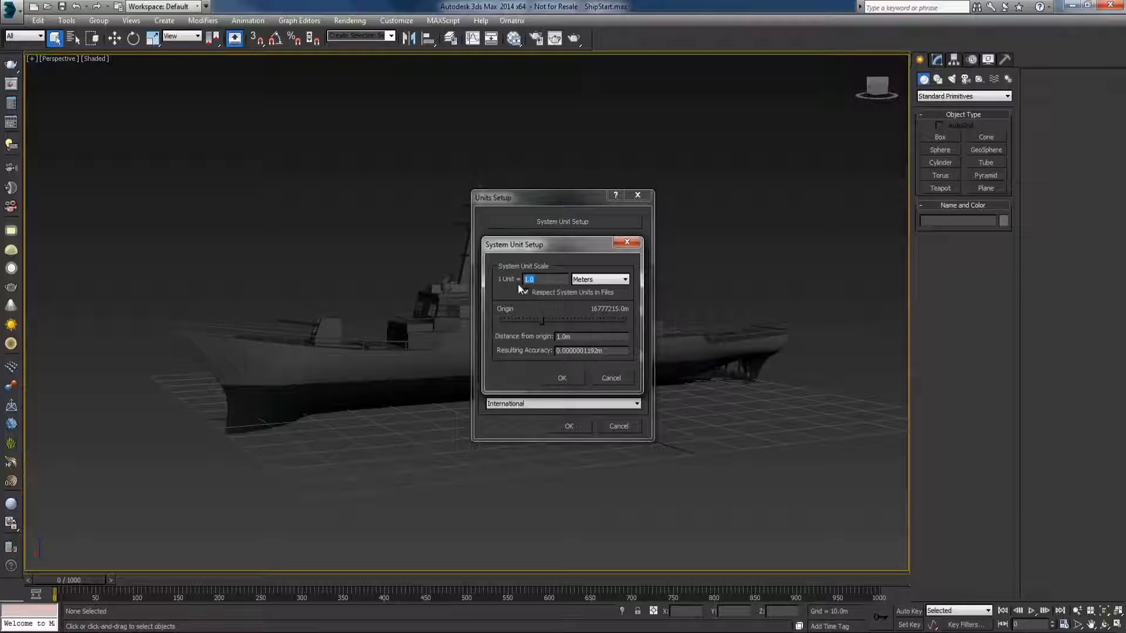
click(553, 377)
click(568, 426)
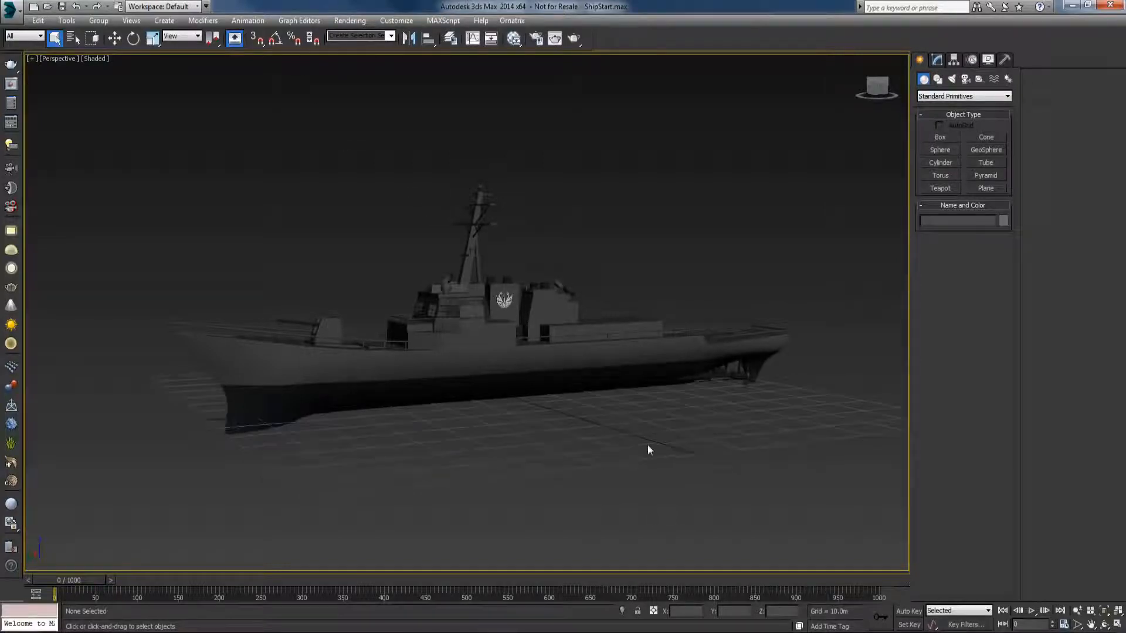
Step: Check the home grid spacing in the grid and snap settings and compare the grid with the ship
right_click(257, 38)
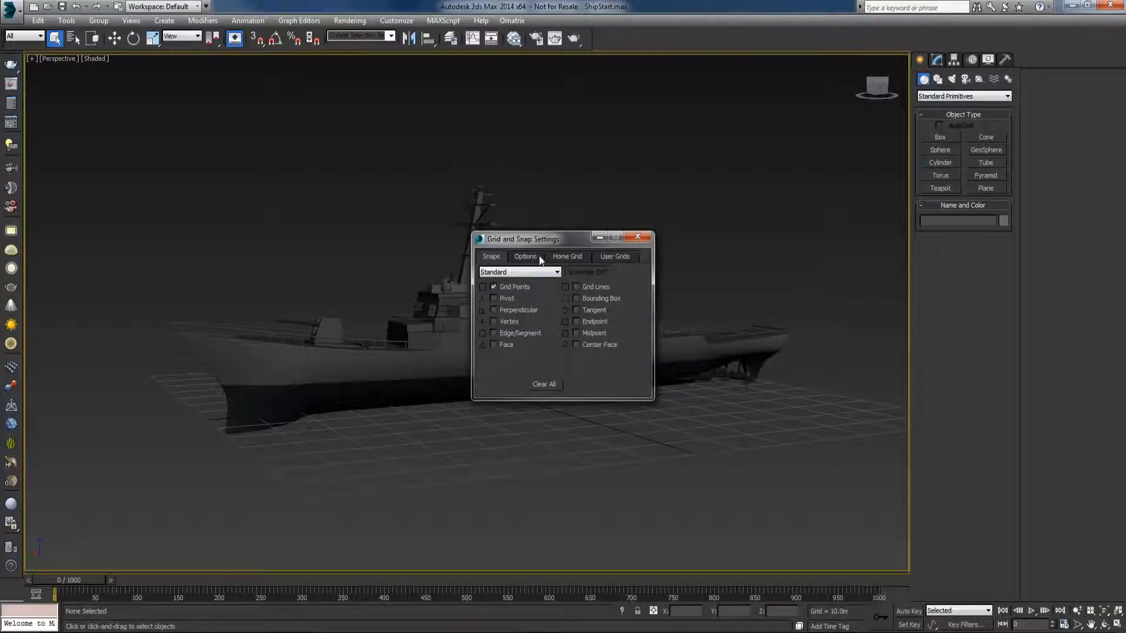
click(568, 257)
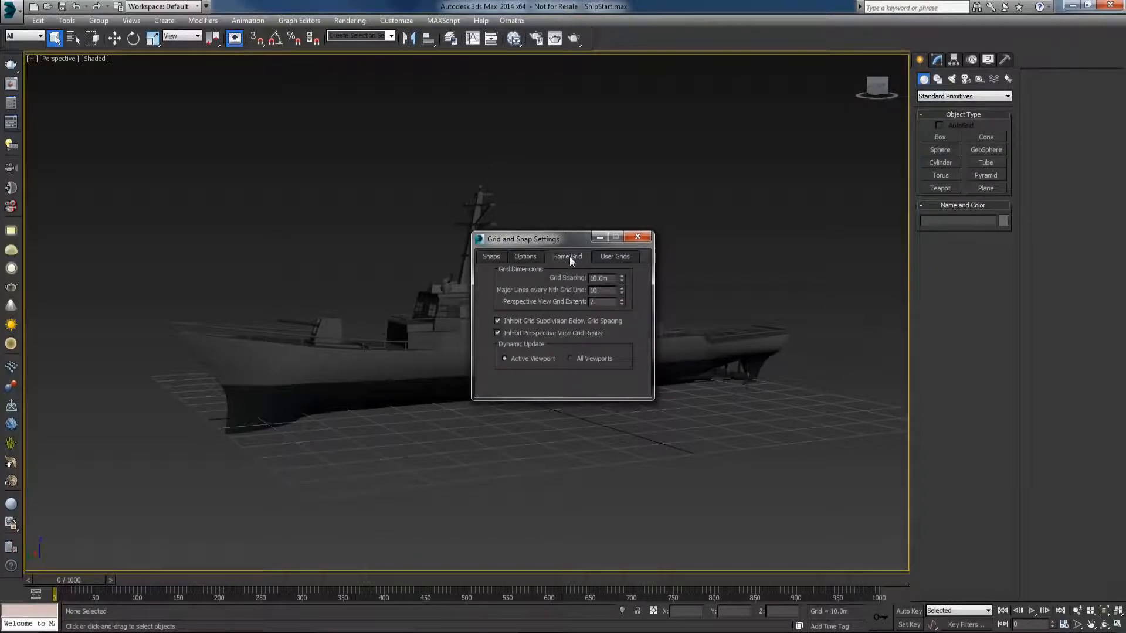
double_click(612, 277)
click(638, 237)
scroll(608, 382, down, 5)
alt+middle_drag(608, 382, 624, 452)
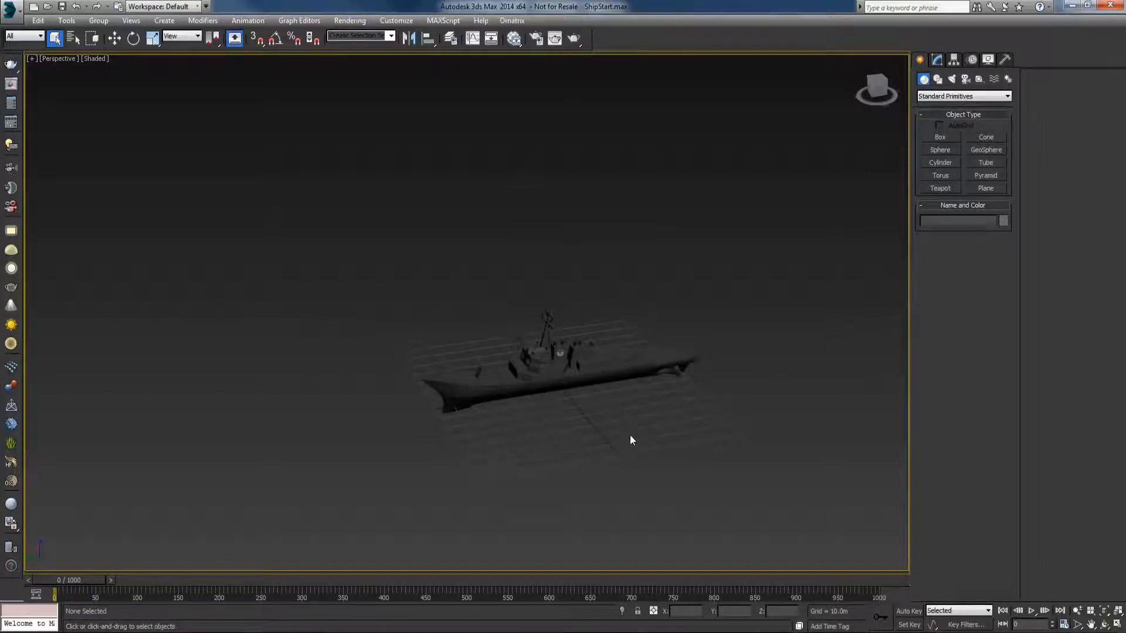
Step: Switch to the browser, examine the length and beam in the USS Fitzgerald article, and return to 3ds Max
click(160, 632)
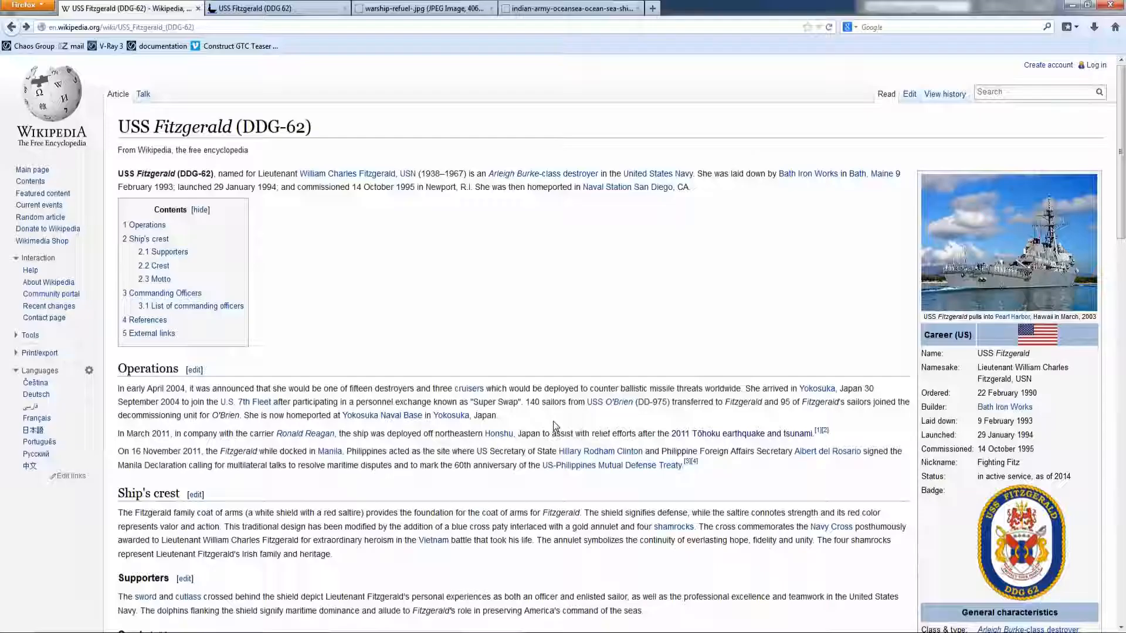
scroll(715, 315, down, 5)
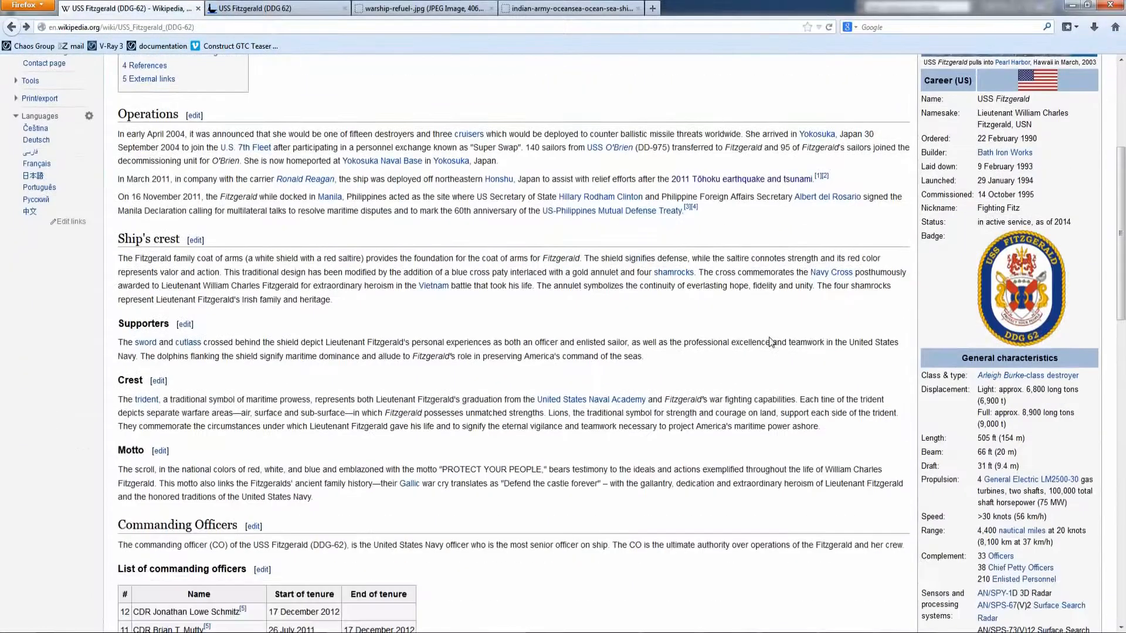
drag(922, 391, 1028, 391)
drag(921, 406, 1036, 402)
click(1037, 402)
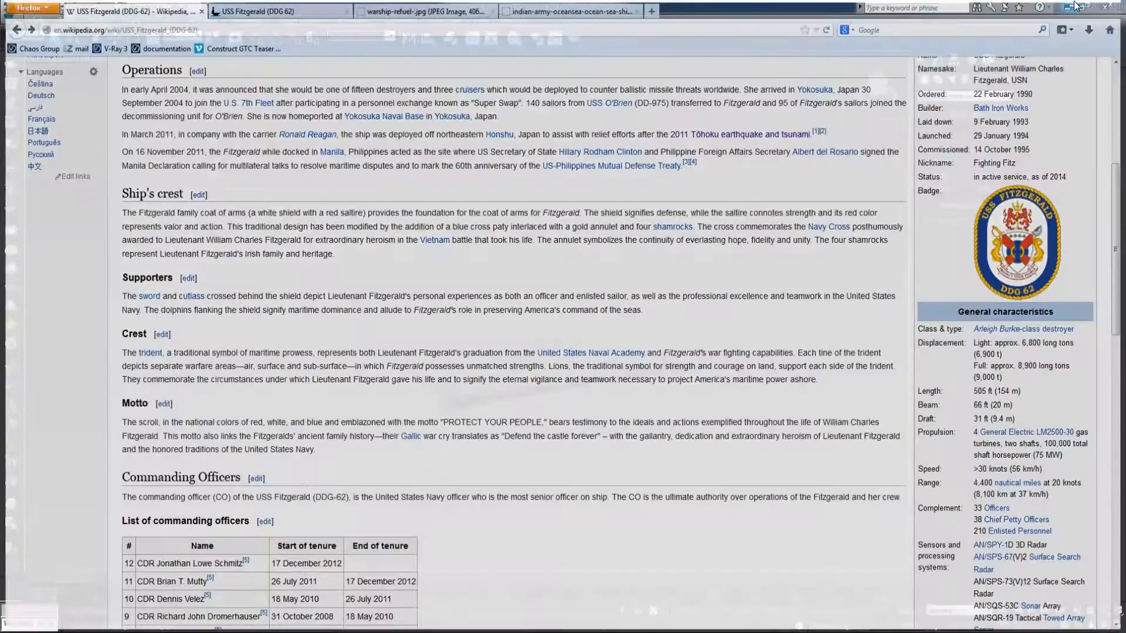
click(1072, 5)
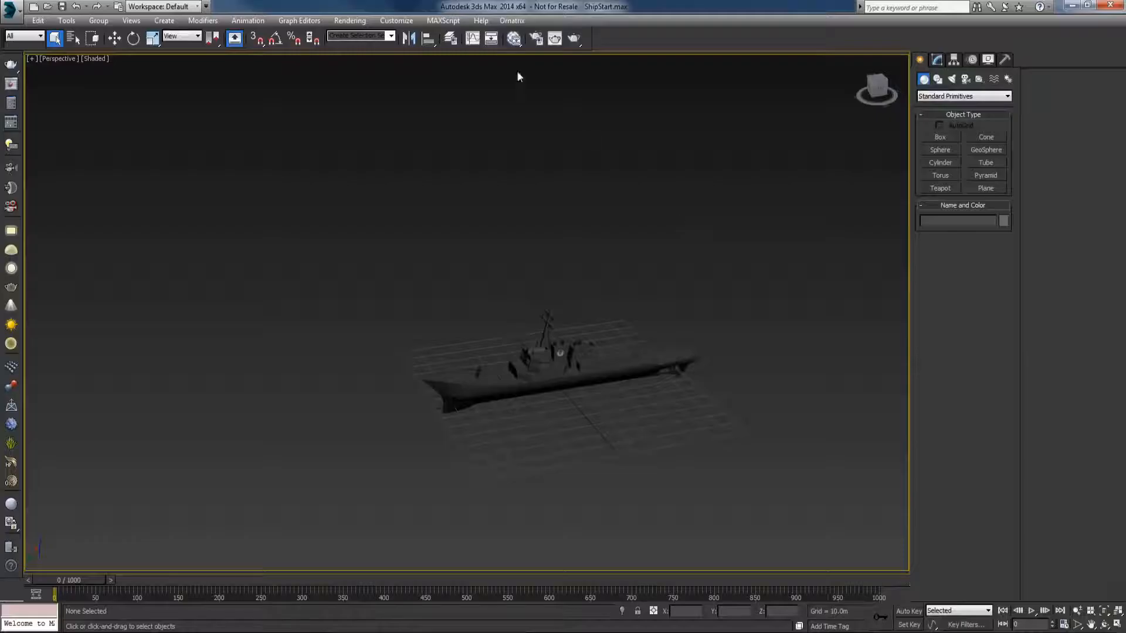
Step: Unhide and select the ShipDimensions box in the Obj layer
click(450, 38)
click(66, 152)
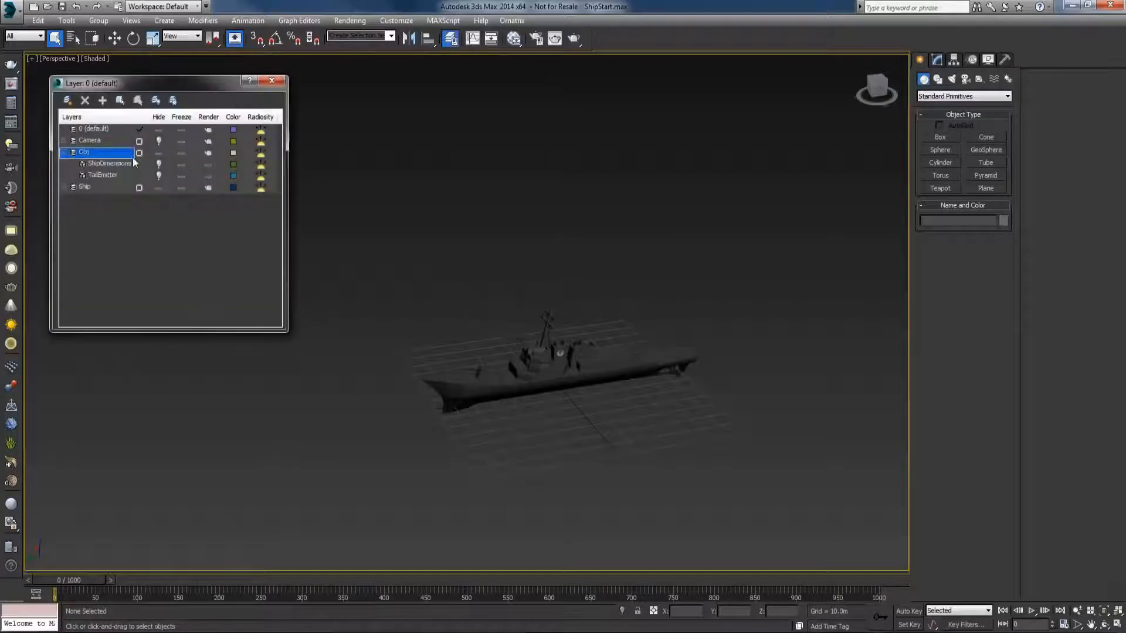
click(109, 163)
click(272, 80)
click(699, 378)
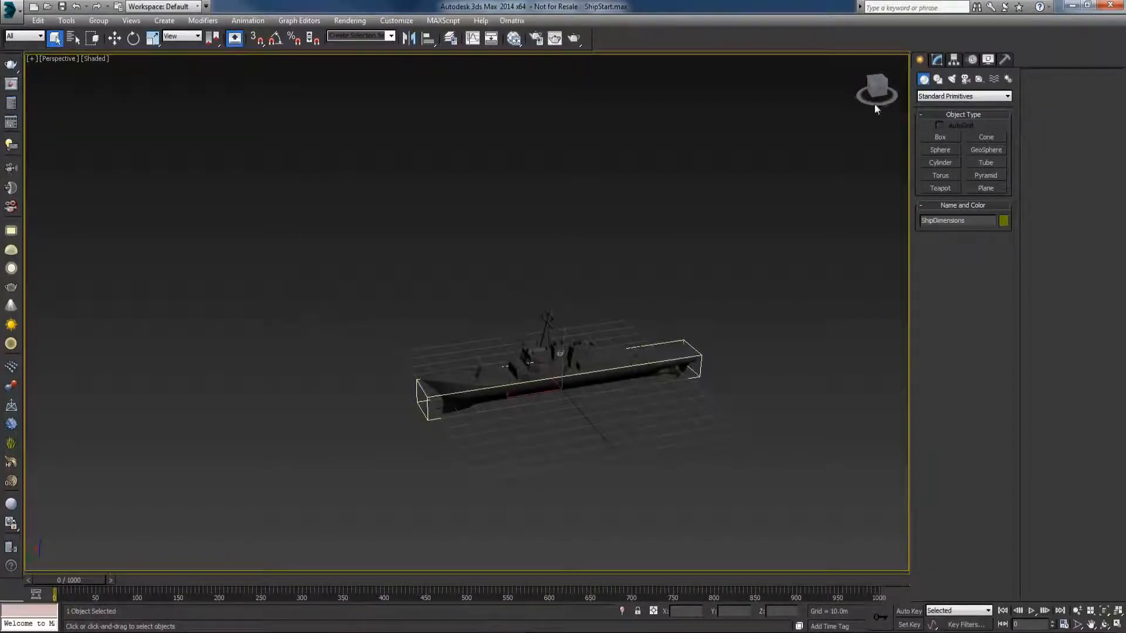
Step: Examine the ShipDimensions box's length and width and compare the ship's outline with it in the top view
click(936, 60)
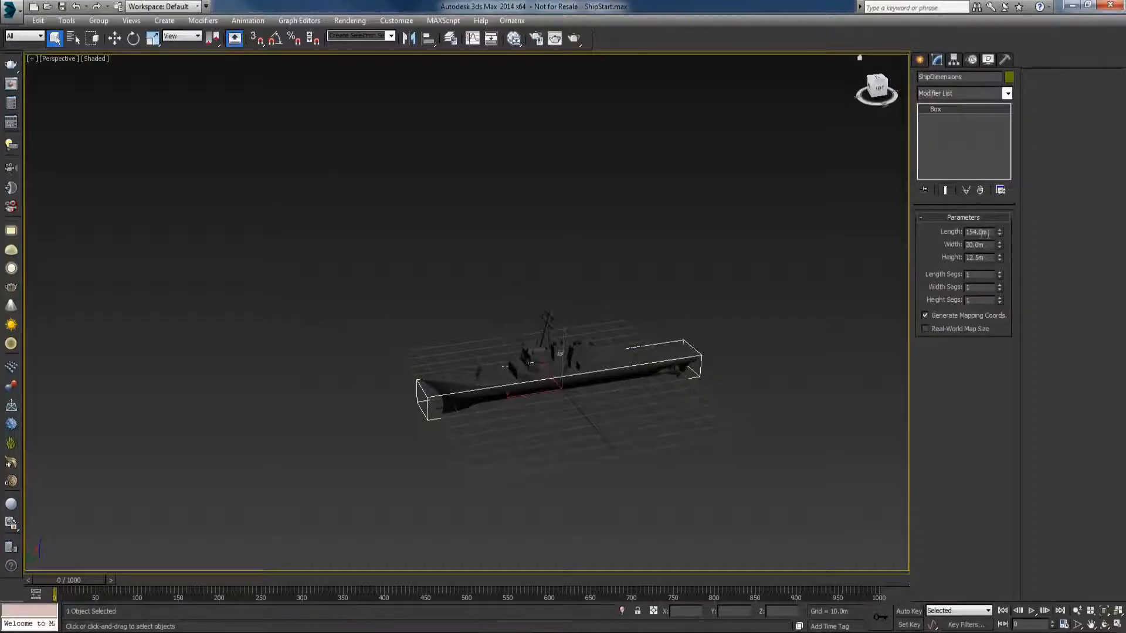
double_click(978, 232)
double_click(978, 245)
key(t)
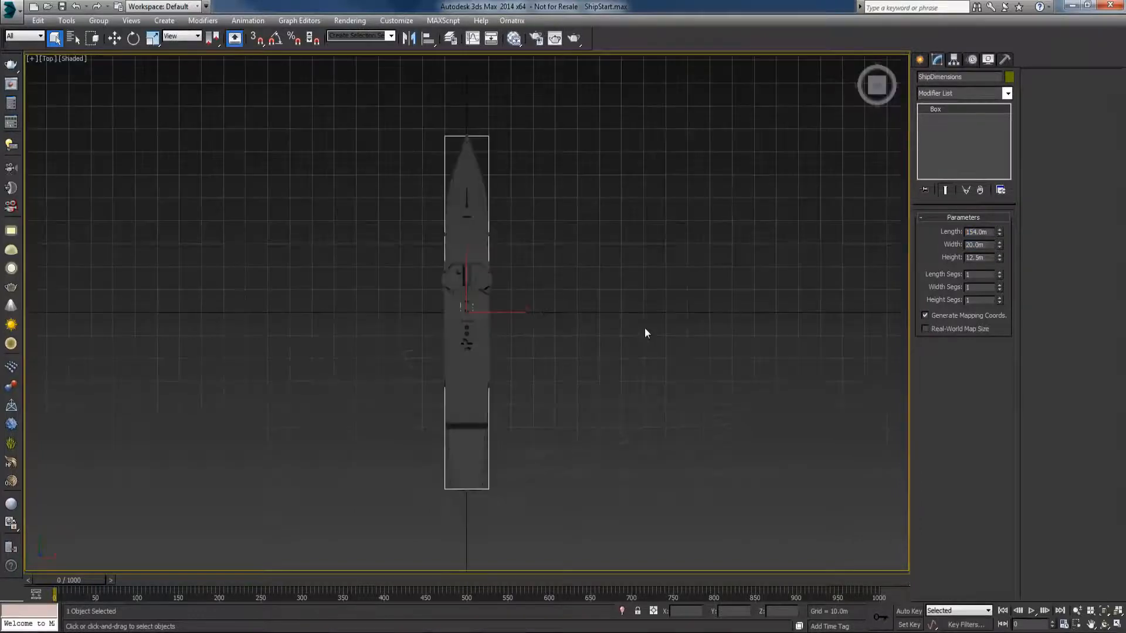
scroll(543, 310, up, 1)
click(468, 359)
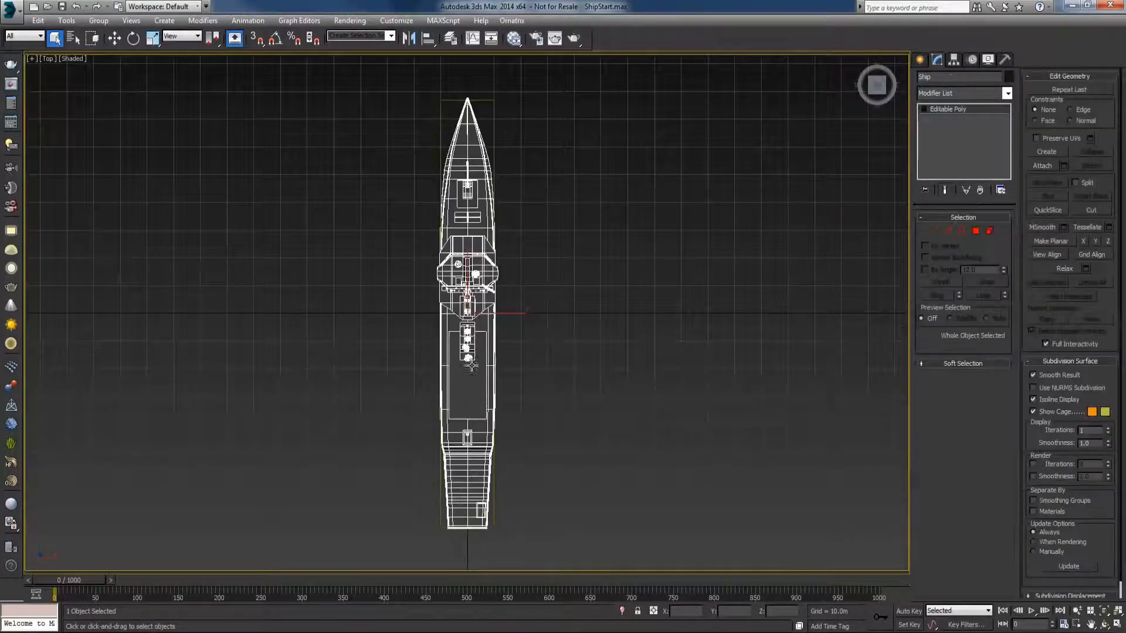
click(551, 304)
Step: Select the ShipDimensions box around the ship and hide it in the perspective view
click(493, 126)
key(v)
click(655, 320)
alt+middle_drag(652, 323, 766, 319)
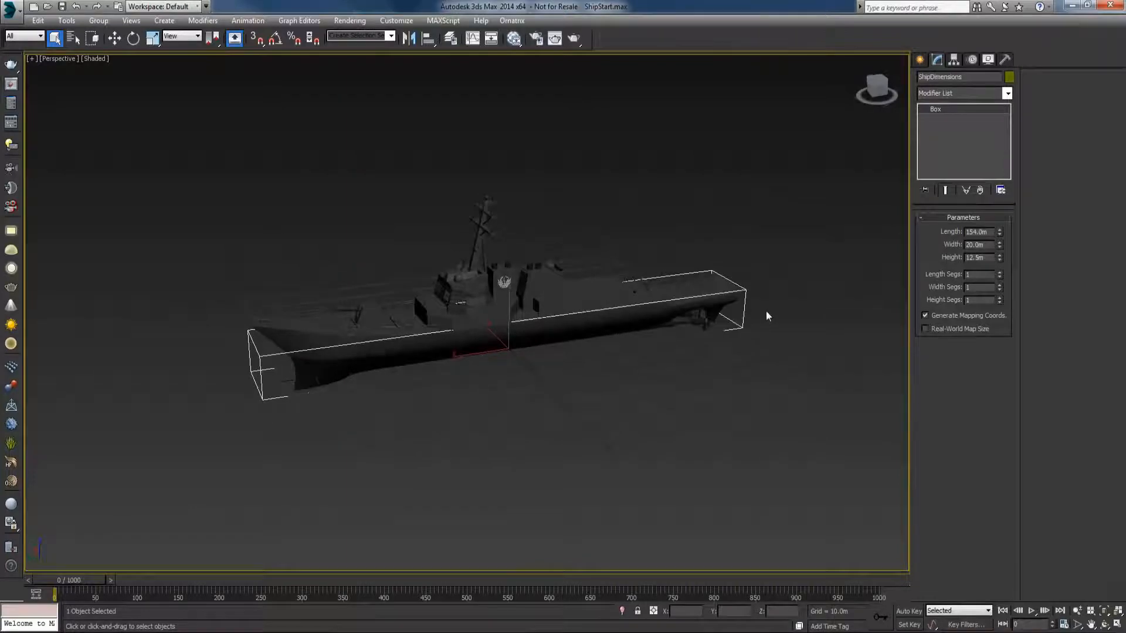
right_click(766, 315)
click(788, 273)
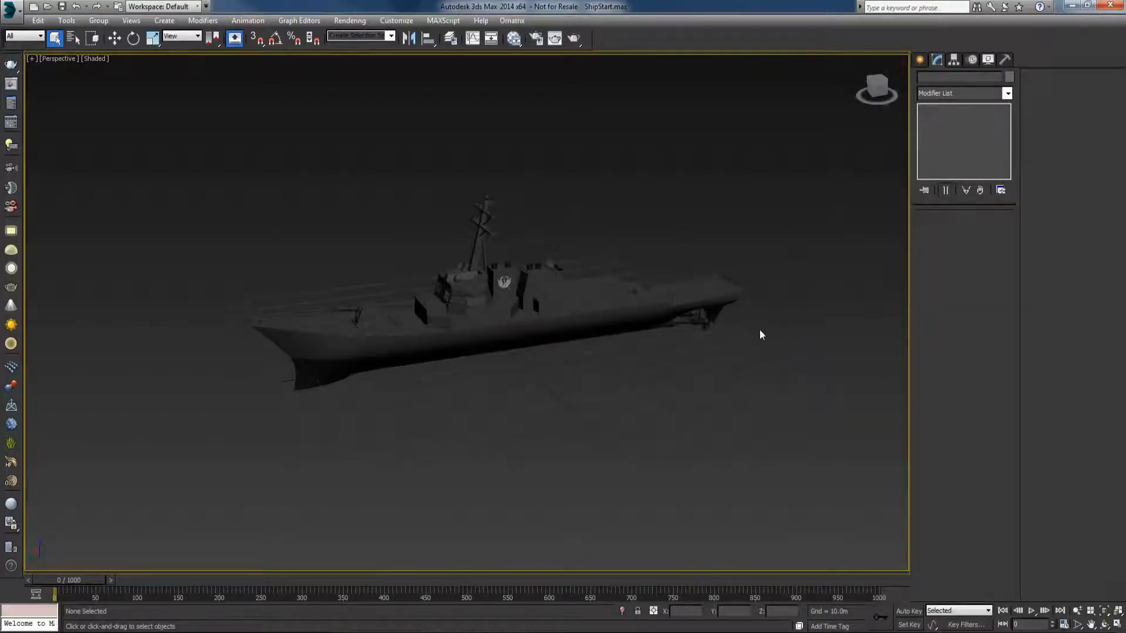
Step: Enable Auto Key and set the Ship's Y position to -200 m at frame 0, working in the top view
click(910, 613)
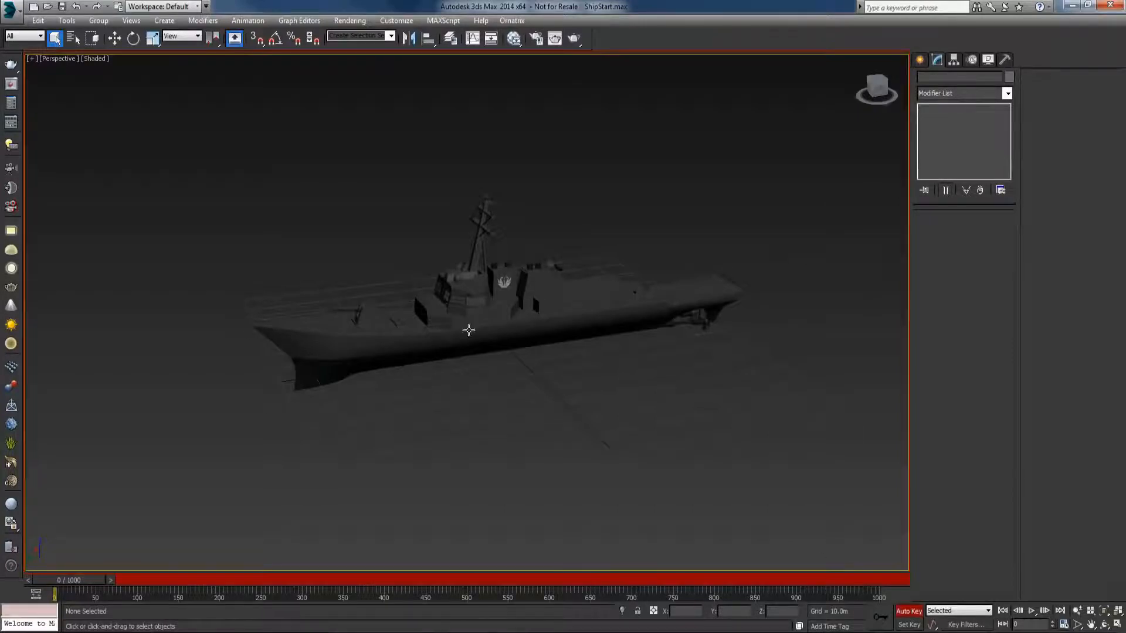
click(493, 323)
key(t)
scroll(606, 332, down, 2)
key(w)
middle_drag(490, 421, 475, 378)
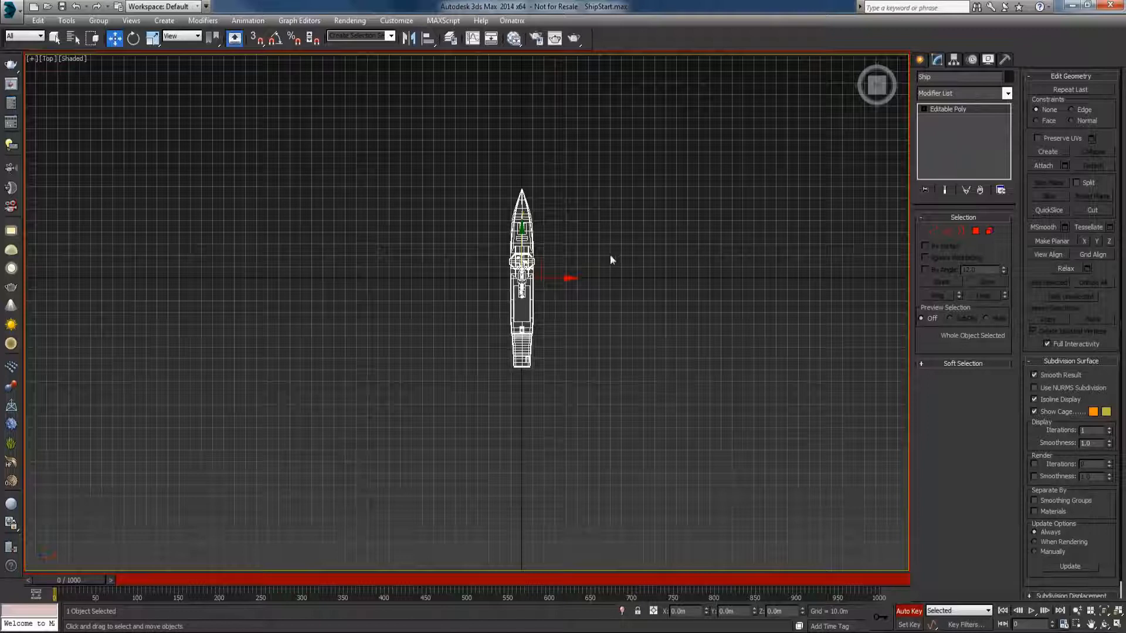
drag(541, 238, 541, 470)
double_click(725, 611)
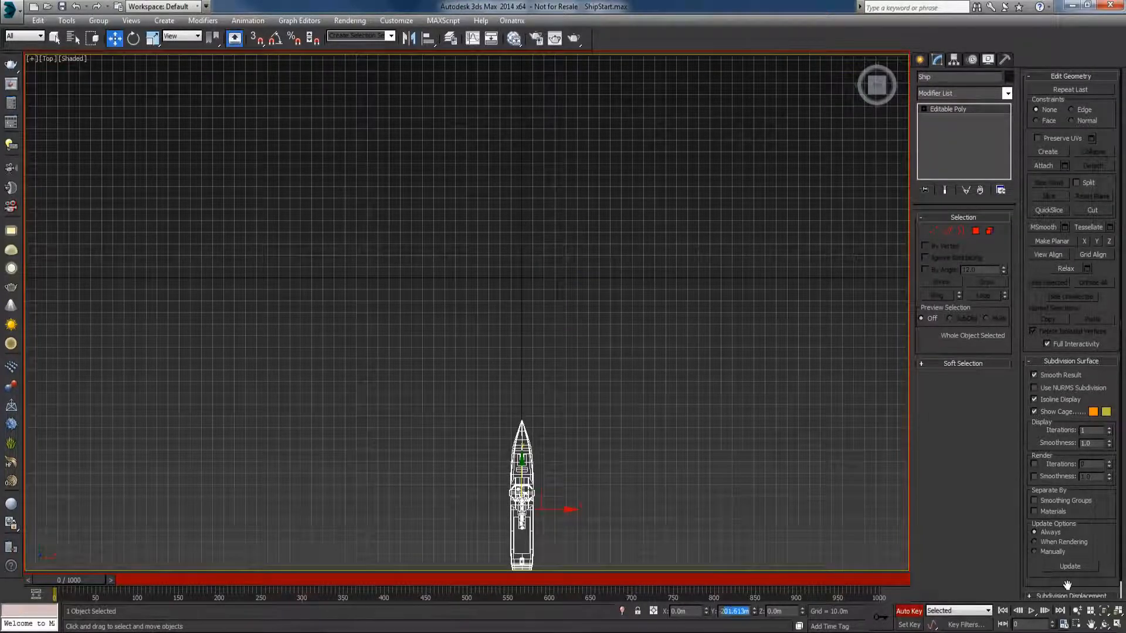
text(-200)
key(Return)
Step: Key the Ship's Y position at 200 m on frame 1000 and turn off Auto Key
click(899, 580)
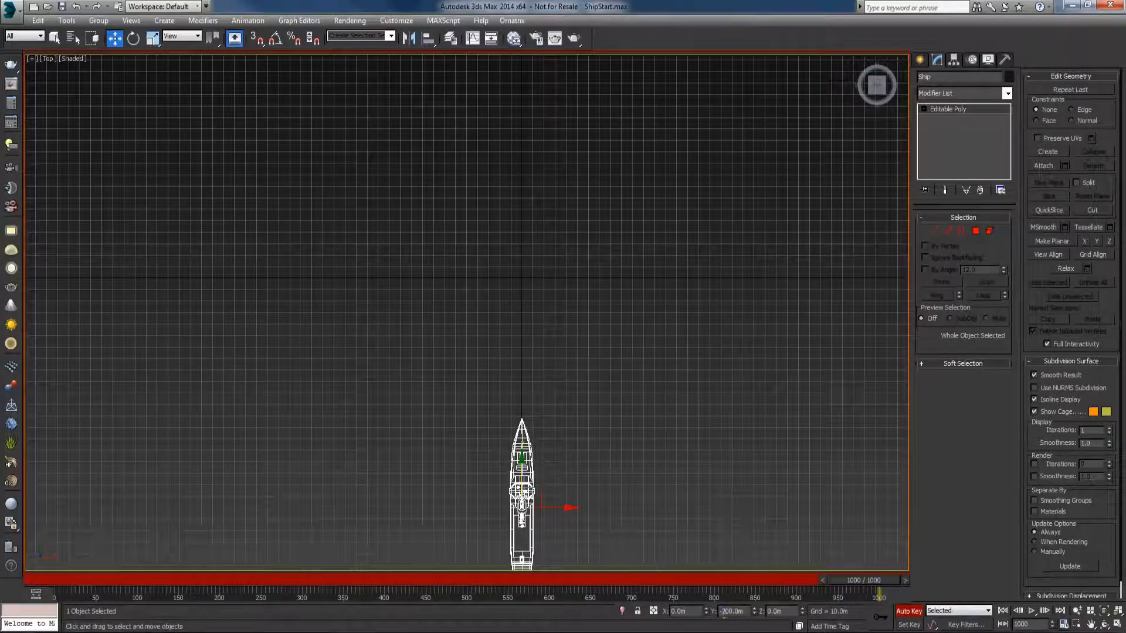
key(Return)
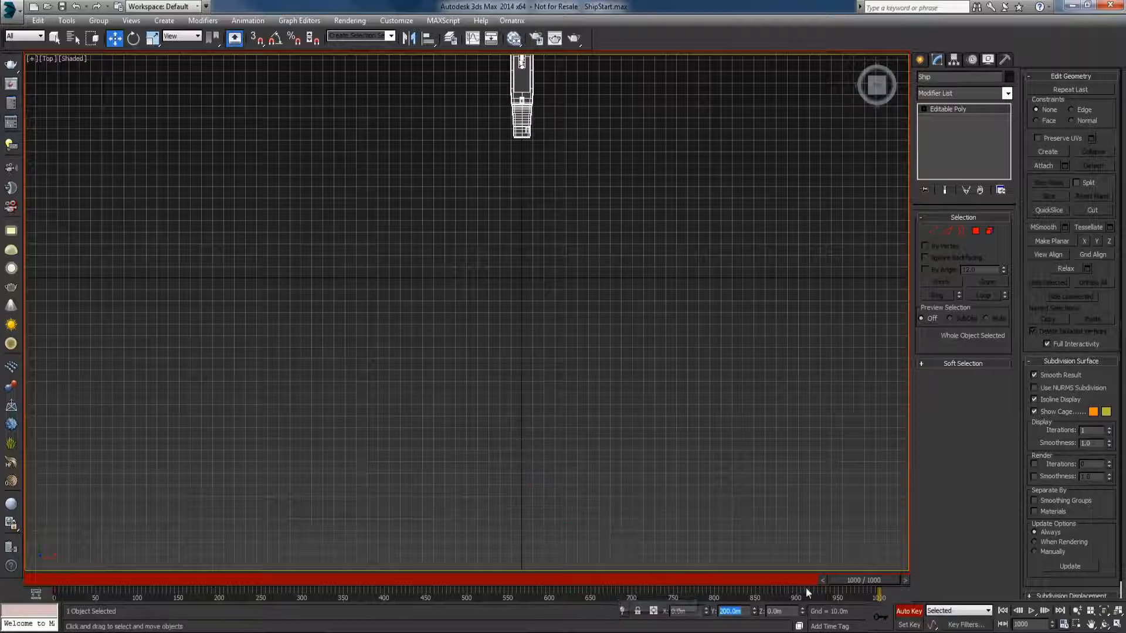
click(908, 611)
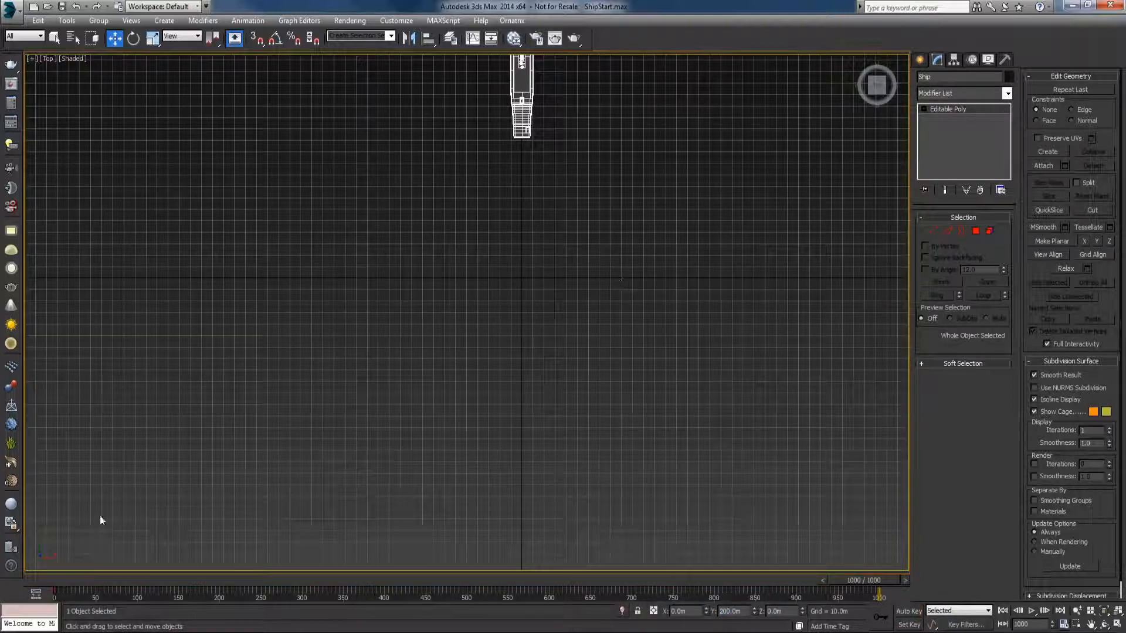
Step: Scrub through the timeline in the perspective view to preview the ship's forward motion
drag(82, 582, 631, 581)
key(v)
click(561, 402)
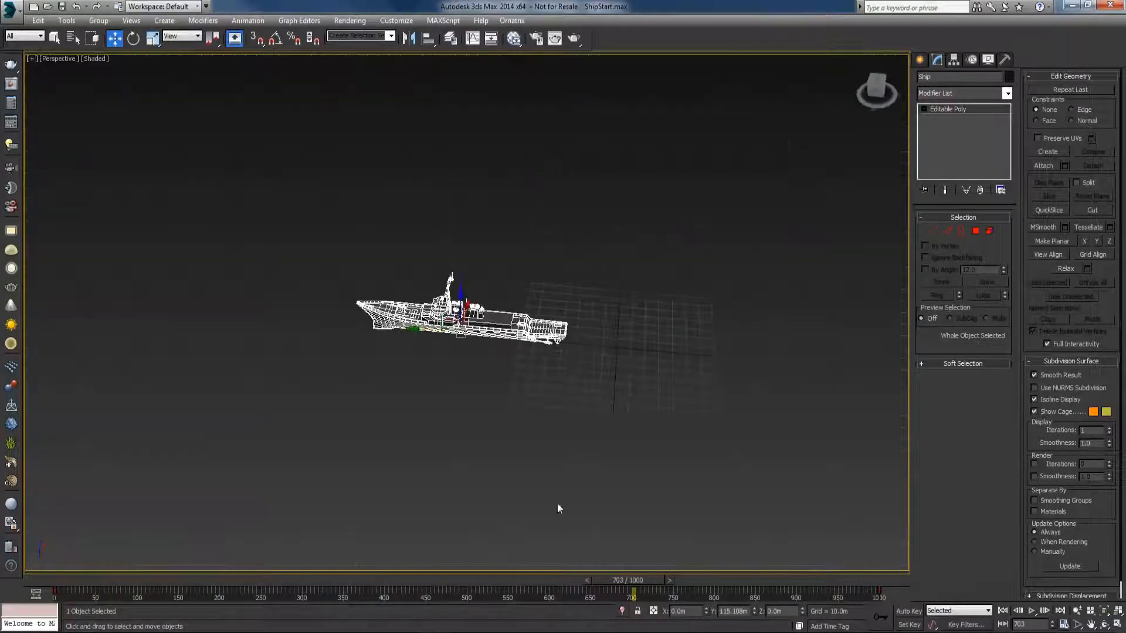
scroll(540, 346, down, 3)
drag(551, 586, 467, 583)
Step: Switch to Calculator and enter 1000 divided by 30 to convert the frame count to seconds
key(w)
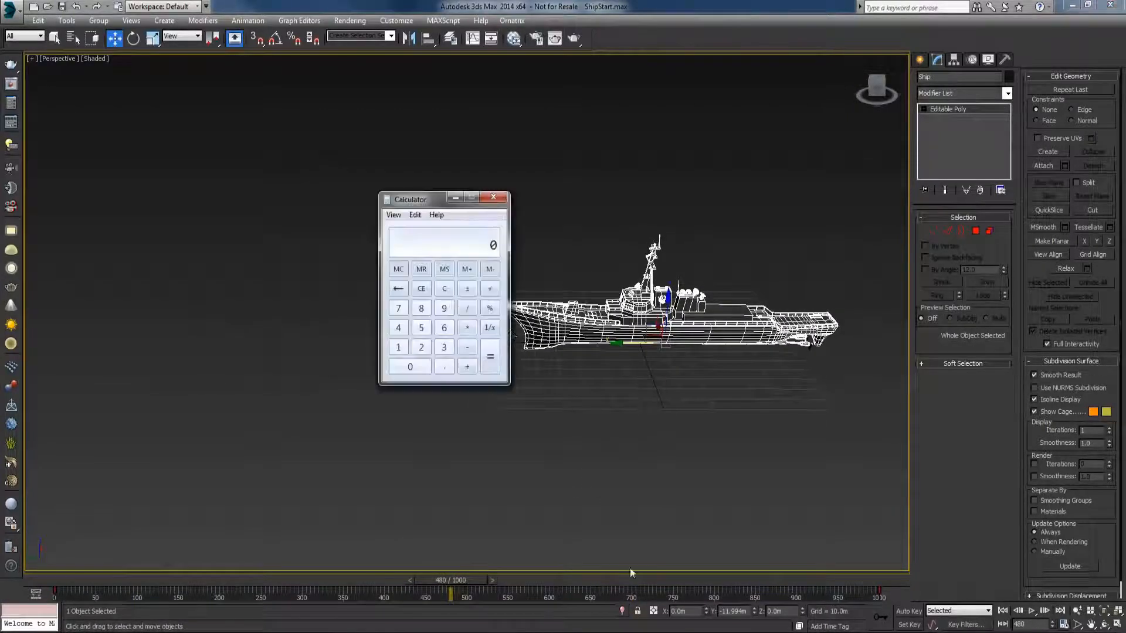
click(405, 346)
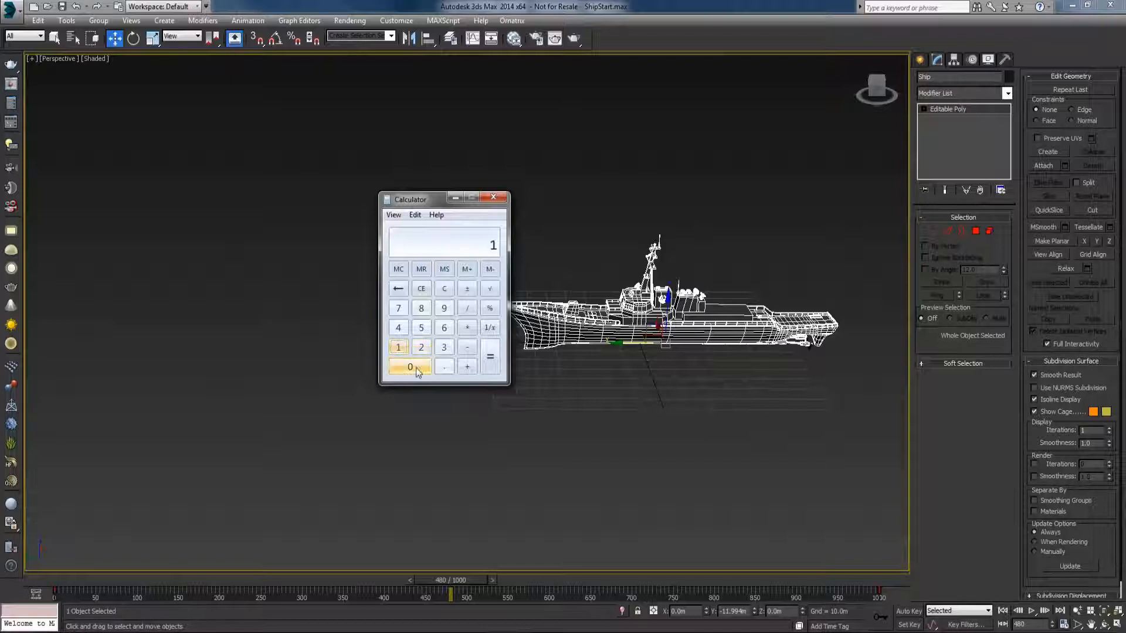
click(413, 368)
click(409, 368)
click(410, 368)
click(467, 309)
click(444, 347)
click(410, 367)
Step: Check the scene's frame rate in the time configuration and evaluate the pending division in Calculator
click(1062, 625)
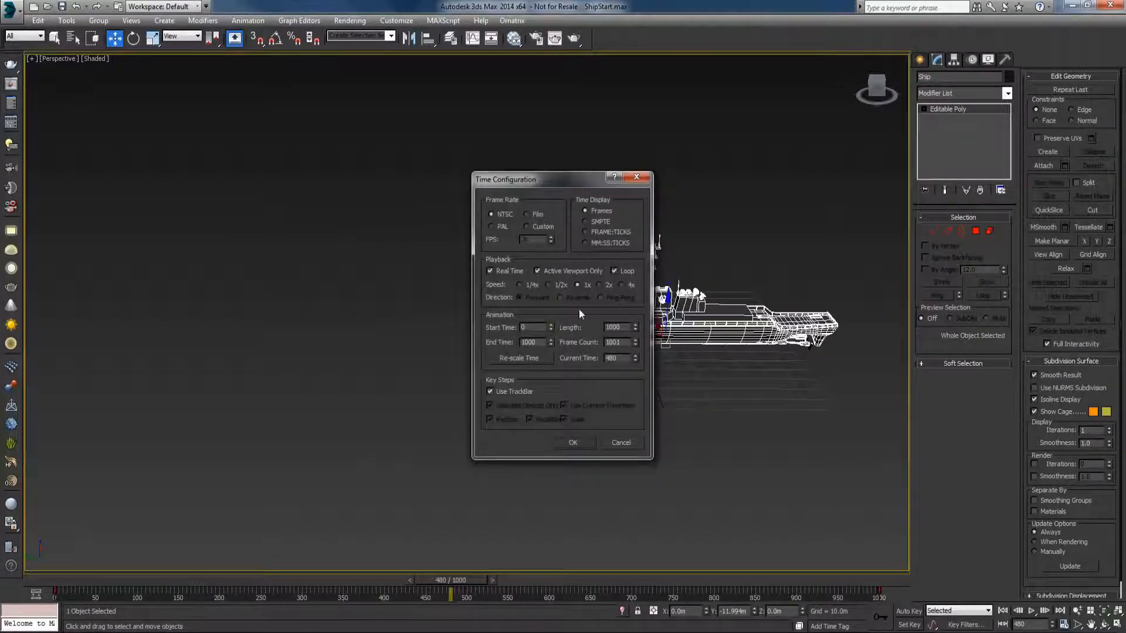
click(582, 445)
key(alt+Tab)
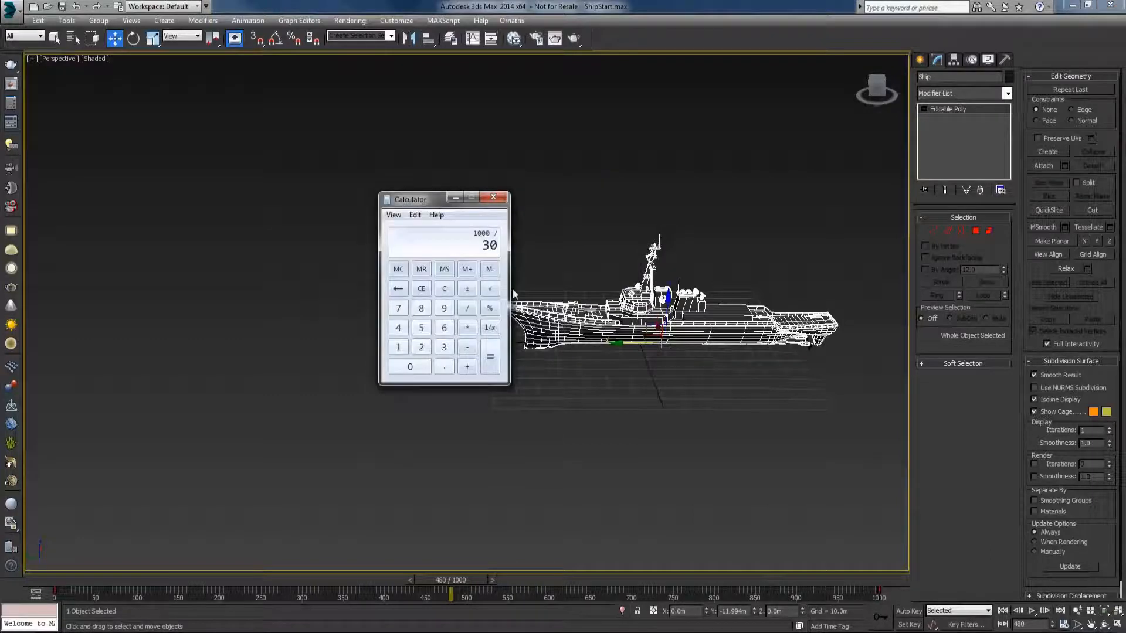
click(490, 356)
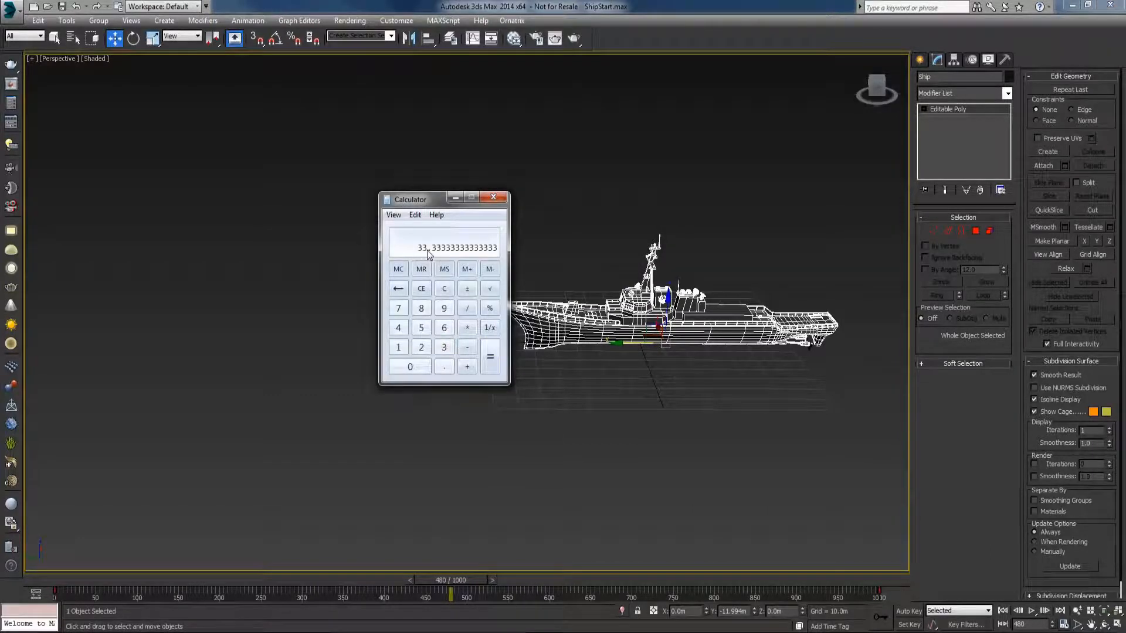
Step: Divide 400 by 33 in Calculator to work out the ship's speed in meters per second
click(444, 288)
click(398, 327)
click(411, 367)
click(411, 367)
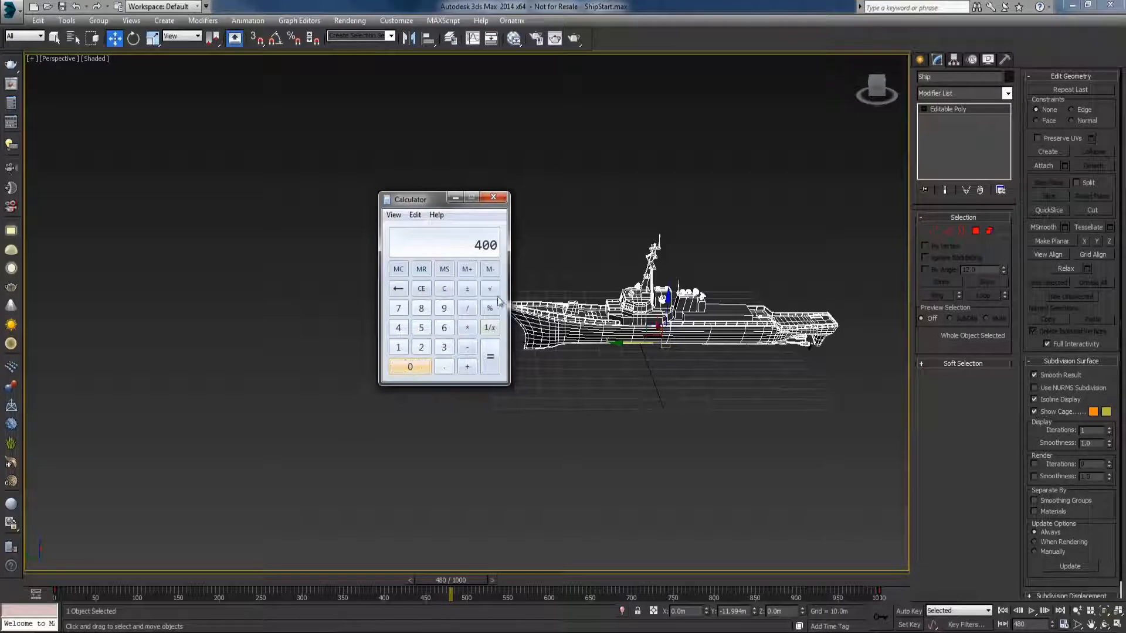
click(467, 307)
click(444, 347)
click(444, 347)
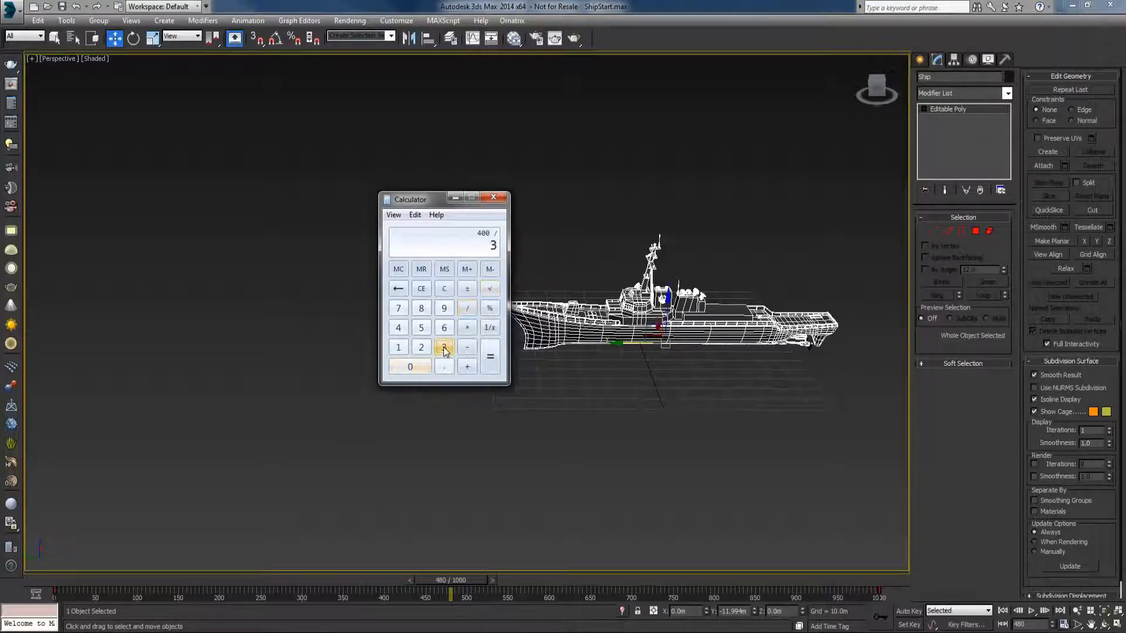
click(489, 365)
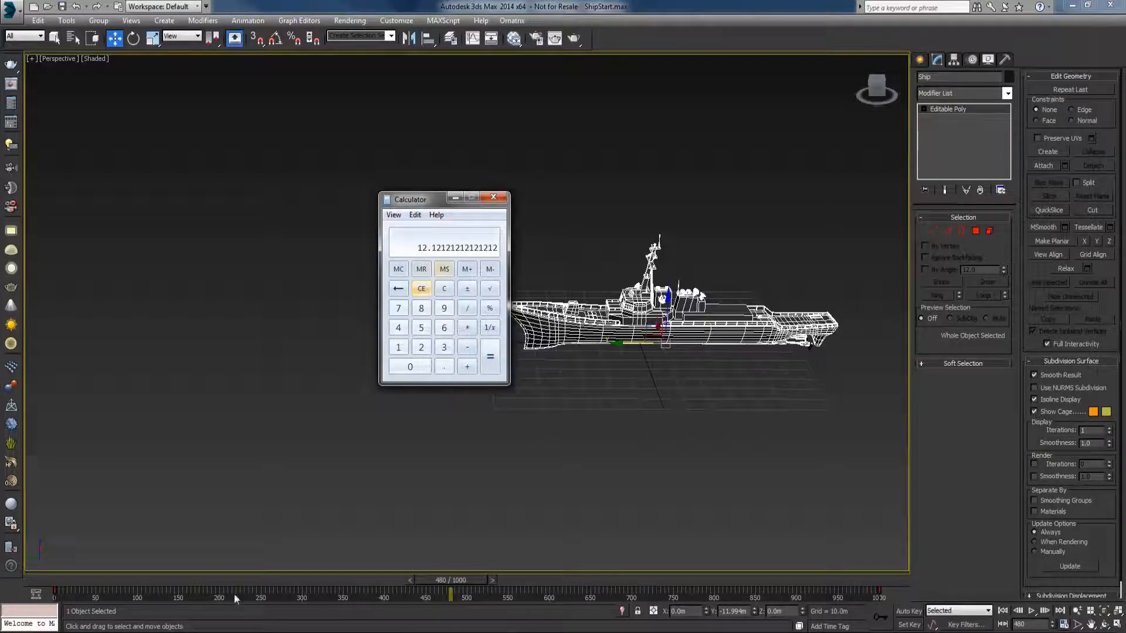
Step: Switch to Firefox and convert the ship's speed with a Google search for "12m/s to km/h"
click(120, 632)
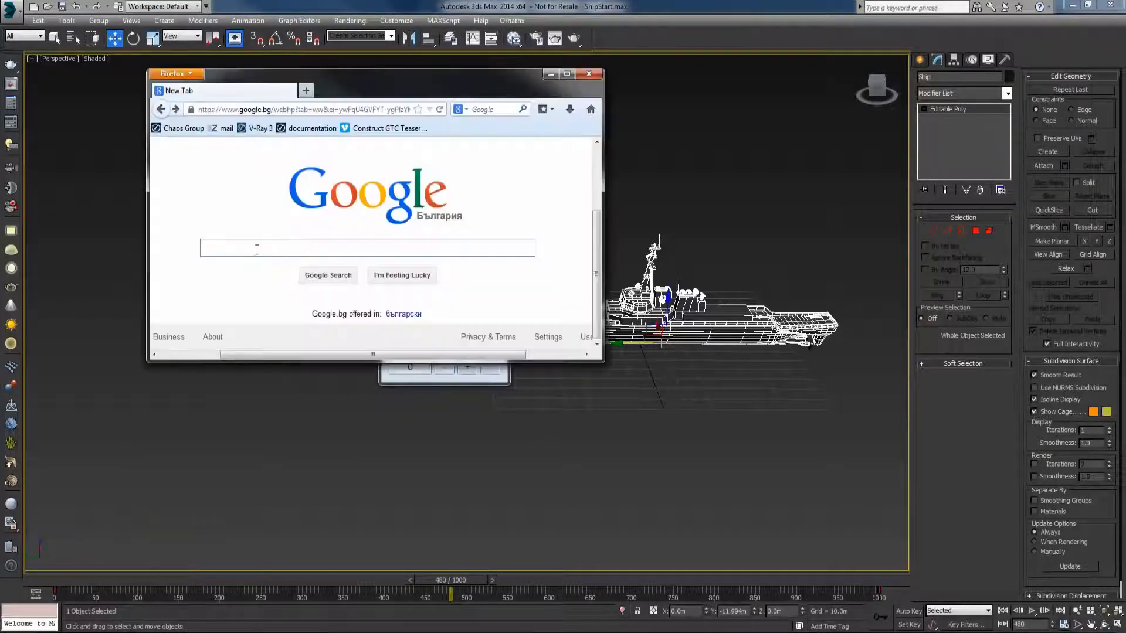
text(12m/s)
key(Down)
key(Return)
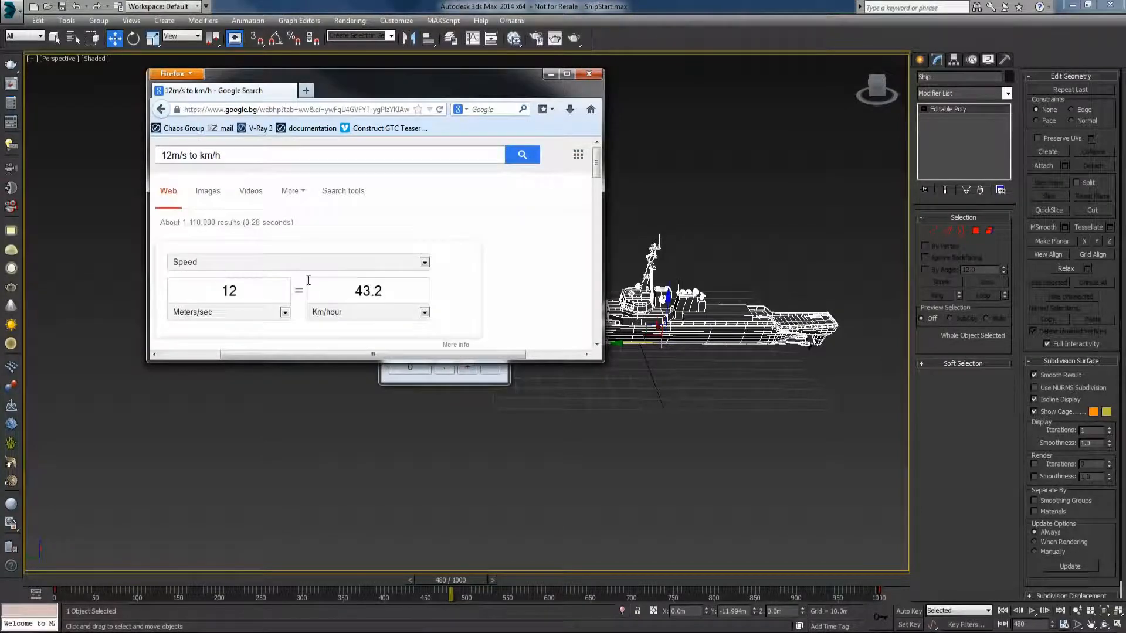
drag(356, 293, 382, 293)
click(511, 290)
click(550, 74)
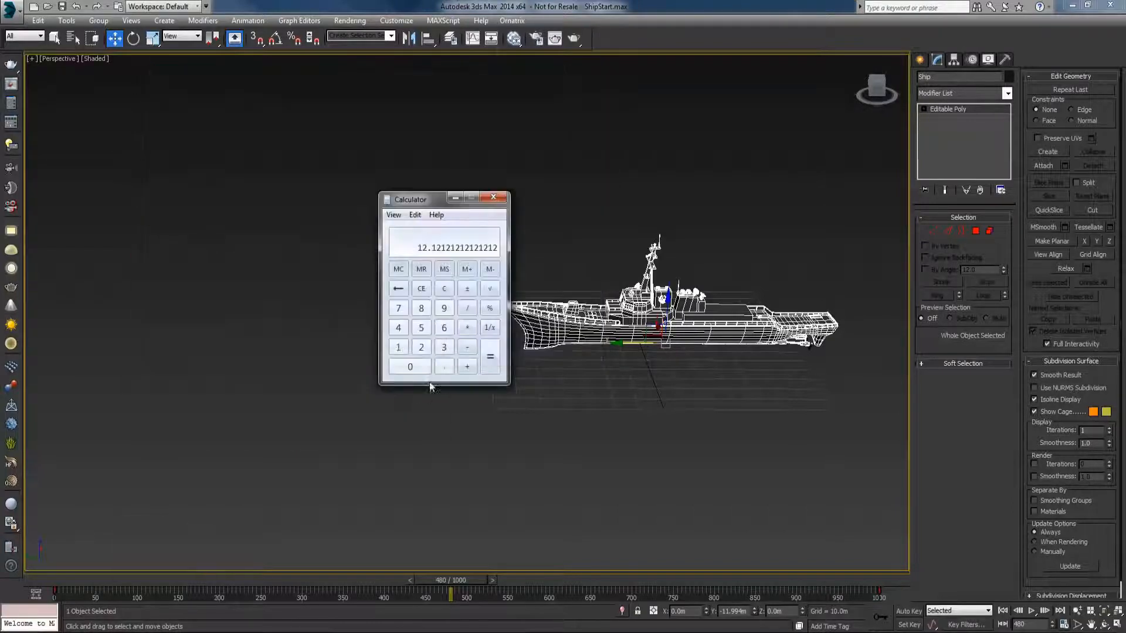
Step: Check the speed specification in the USS Fitzgerald Wikipedia article and return to 3ds Max
click(73, 592)
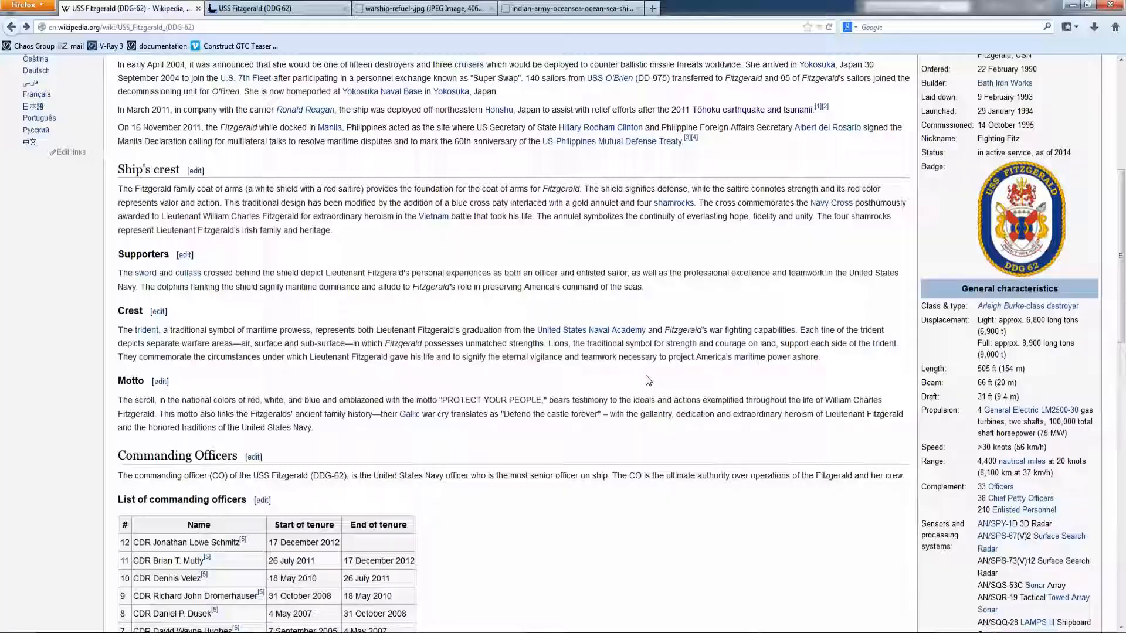
drag(919, 447, 1054, 452)
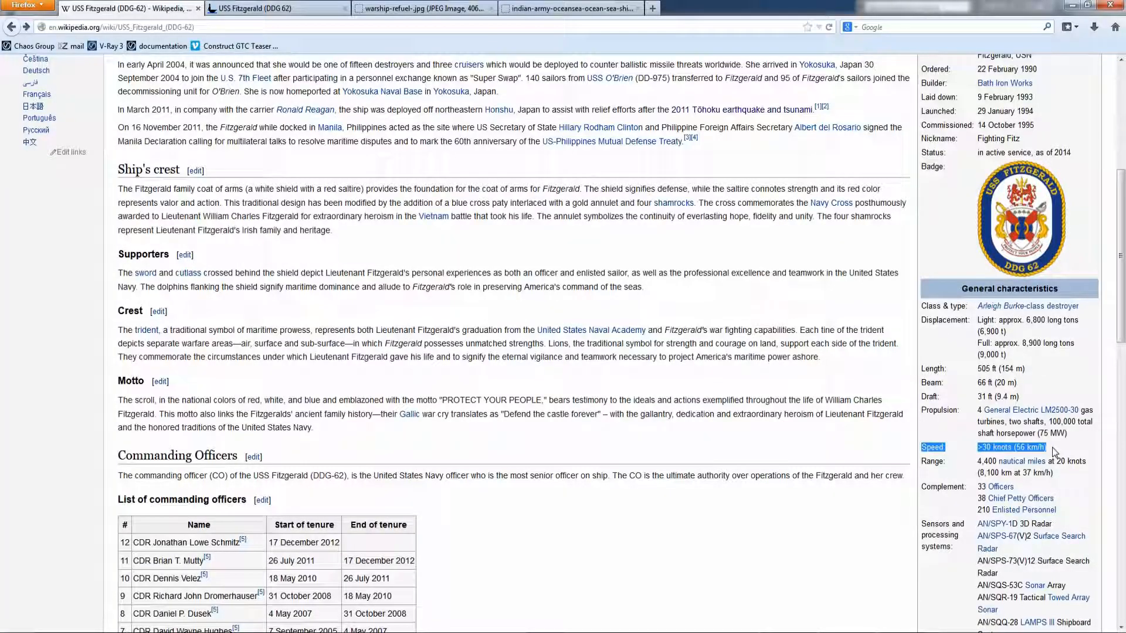
click(1054, 452)
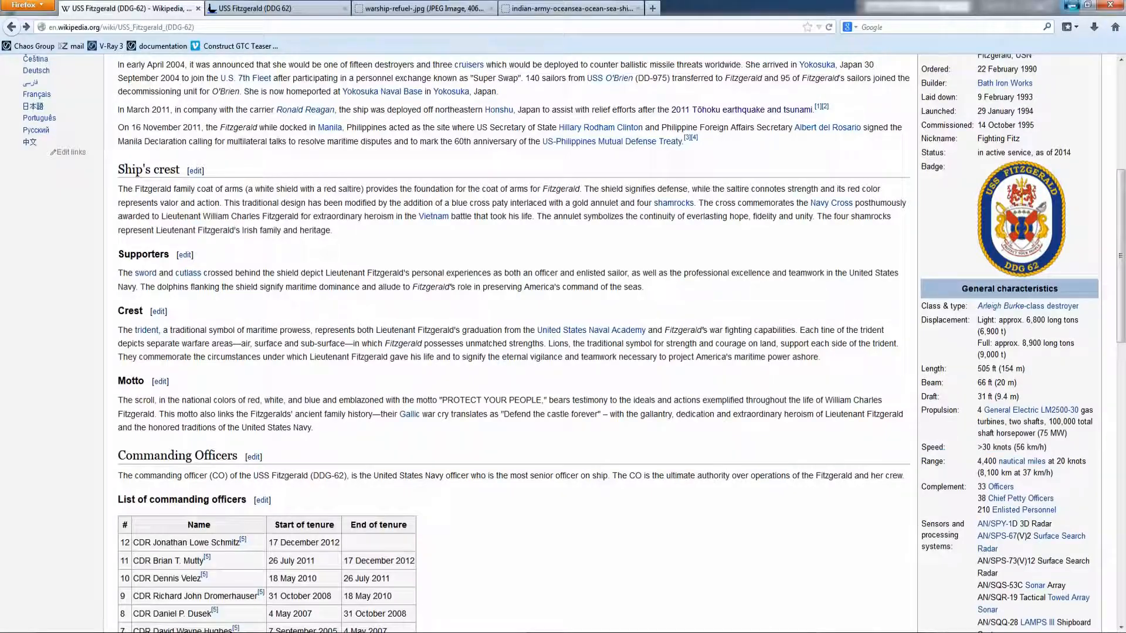
click(1071, 4)
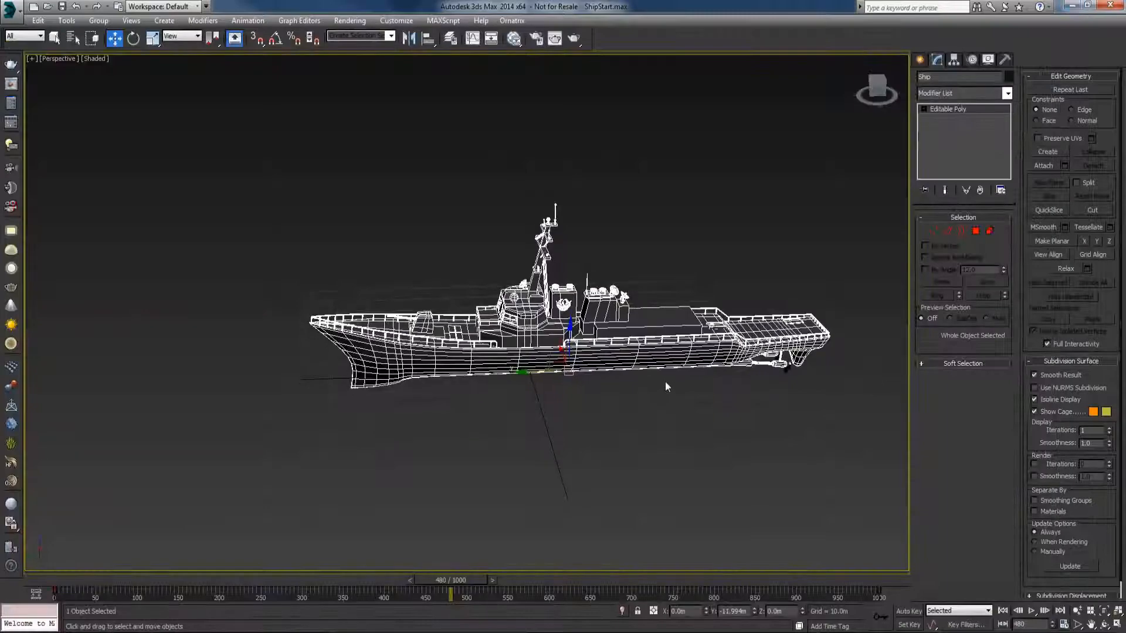
Step: Set both Y Position keys of the ship to linear tangents in the Curve Editor
click(474, 40)
click(116, 198)
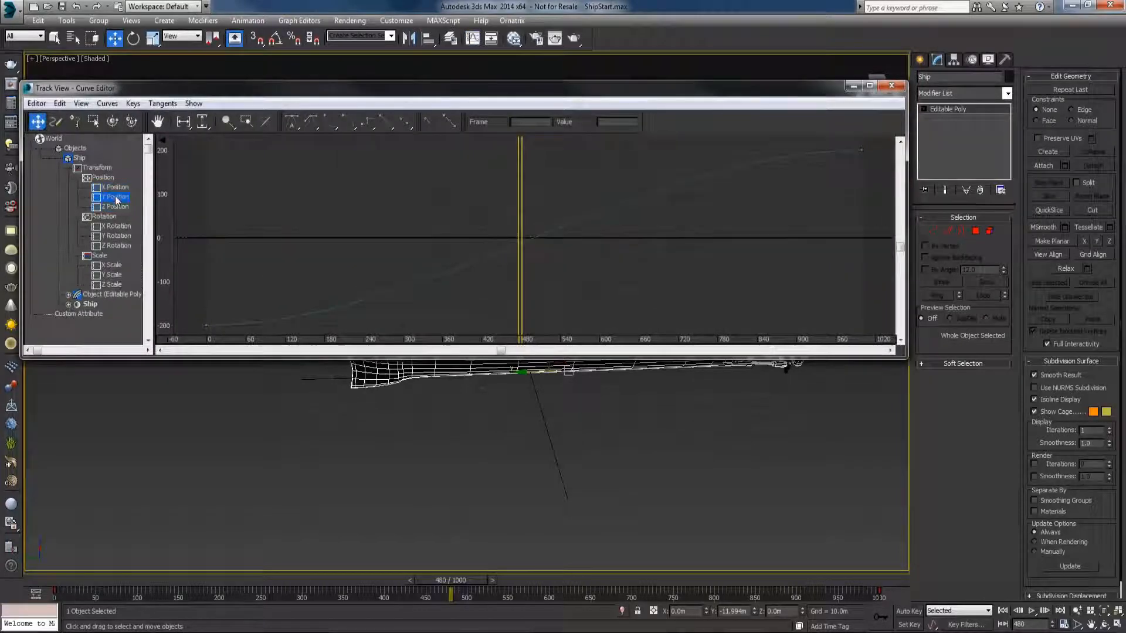
scroll(326, 229, down, 3)
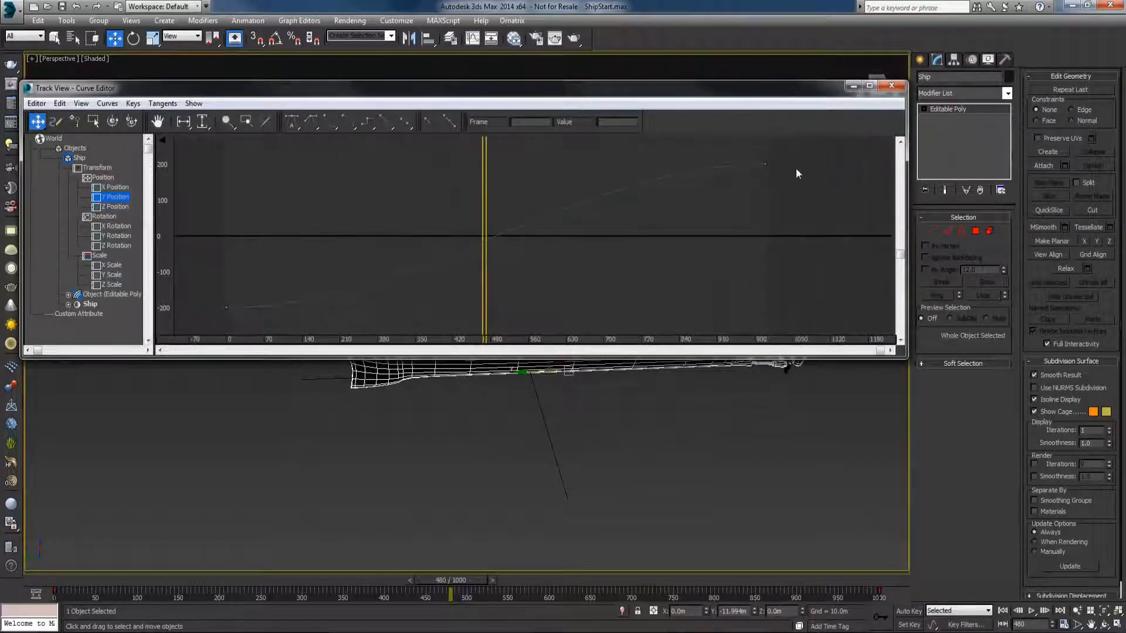
drag(780, 151, 213, 324)
click(389, 125)
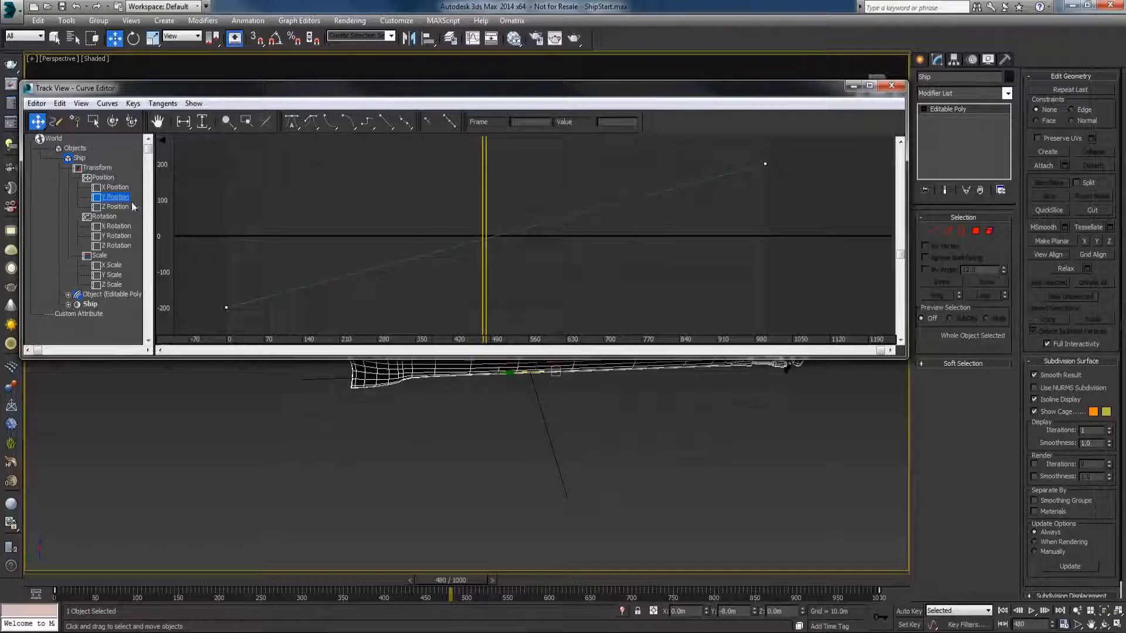
Step: Delete the ship's X and Z Position keys, close the Curve Editor and deselect the ship
click(116, 187)
drag(191, 208, 800, 254)
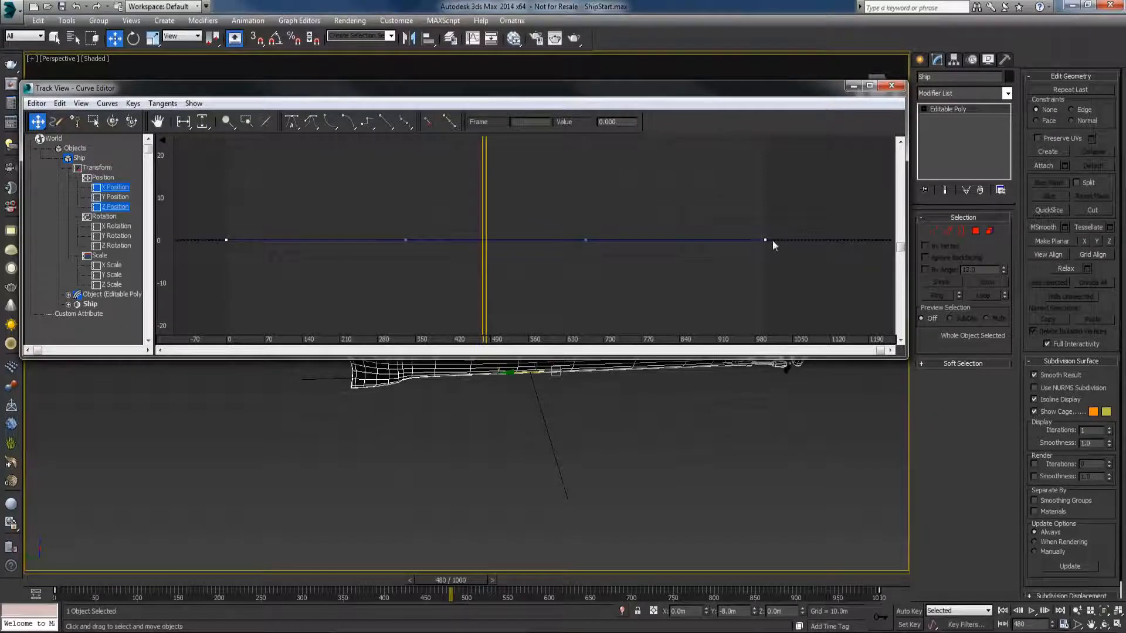
key(Delete)
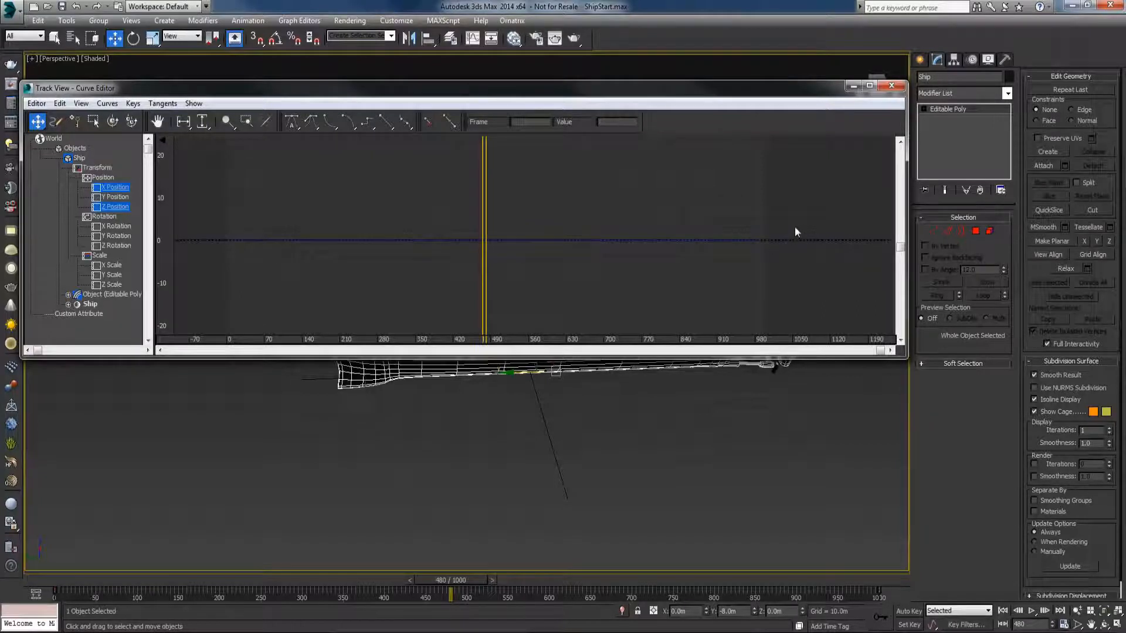
click(892, 85)
click(633, 445)
alt+middle_drag(620, 441, 623, 442)
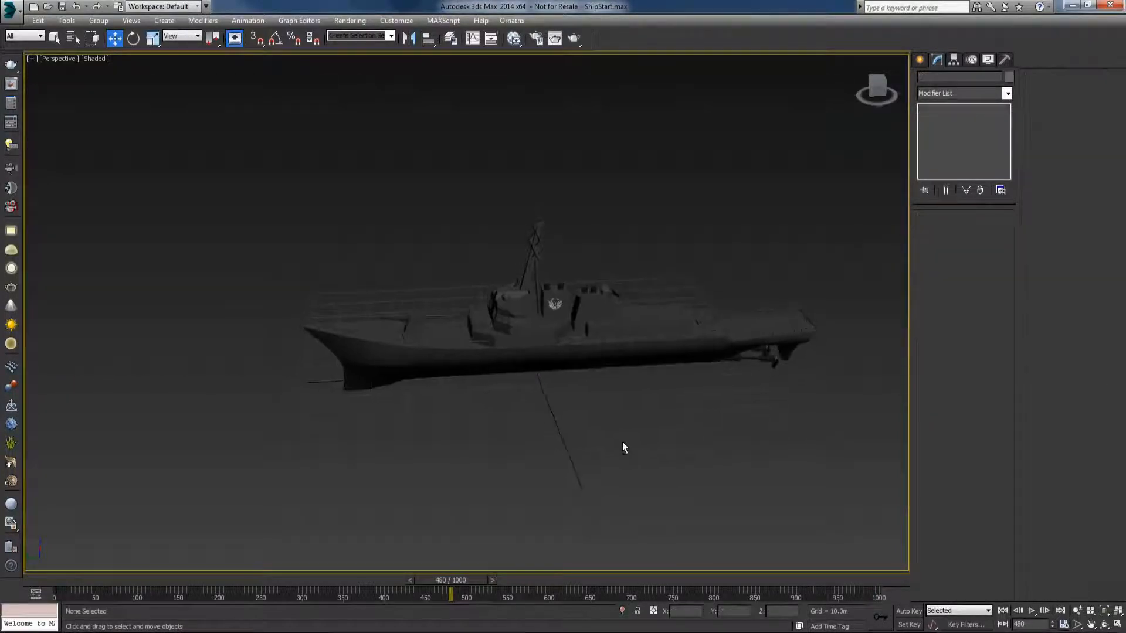
key(q)
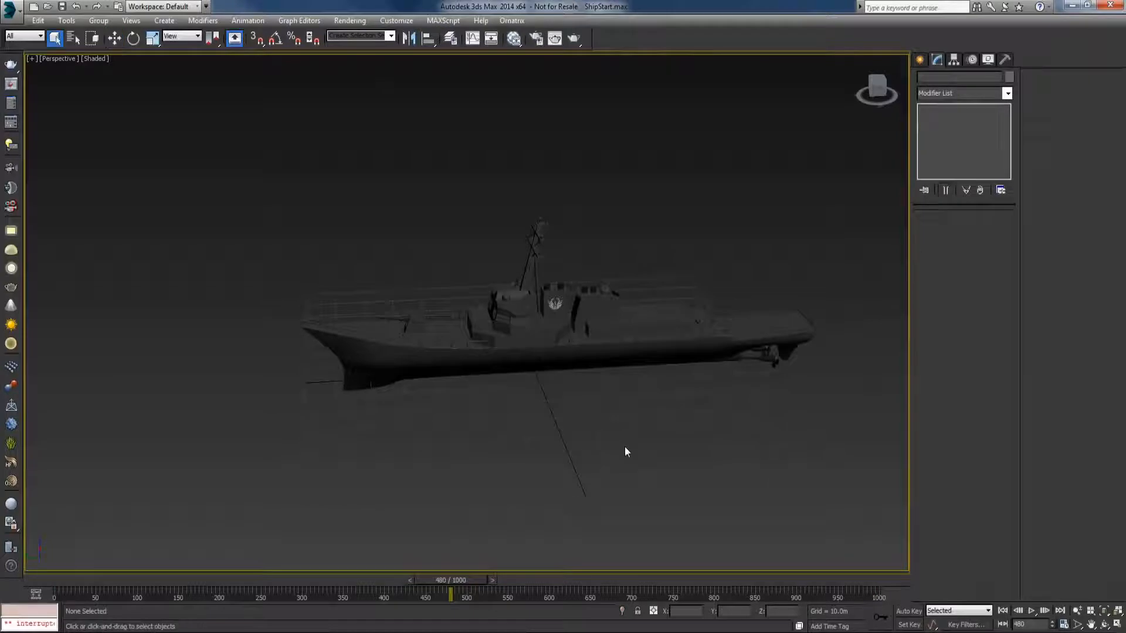
Step: At frame 0, create a PhoenixFD simulator about 148 × 543 × 16 m covering the ship and its path
click(919, 59)
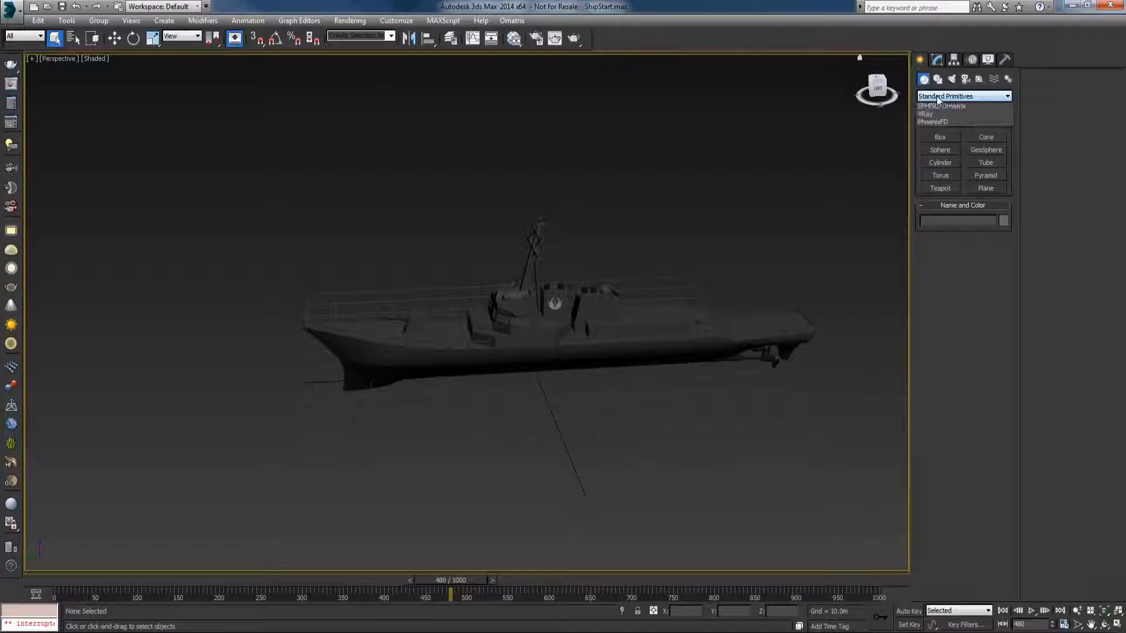
click(936, 96)
click(941, 226)
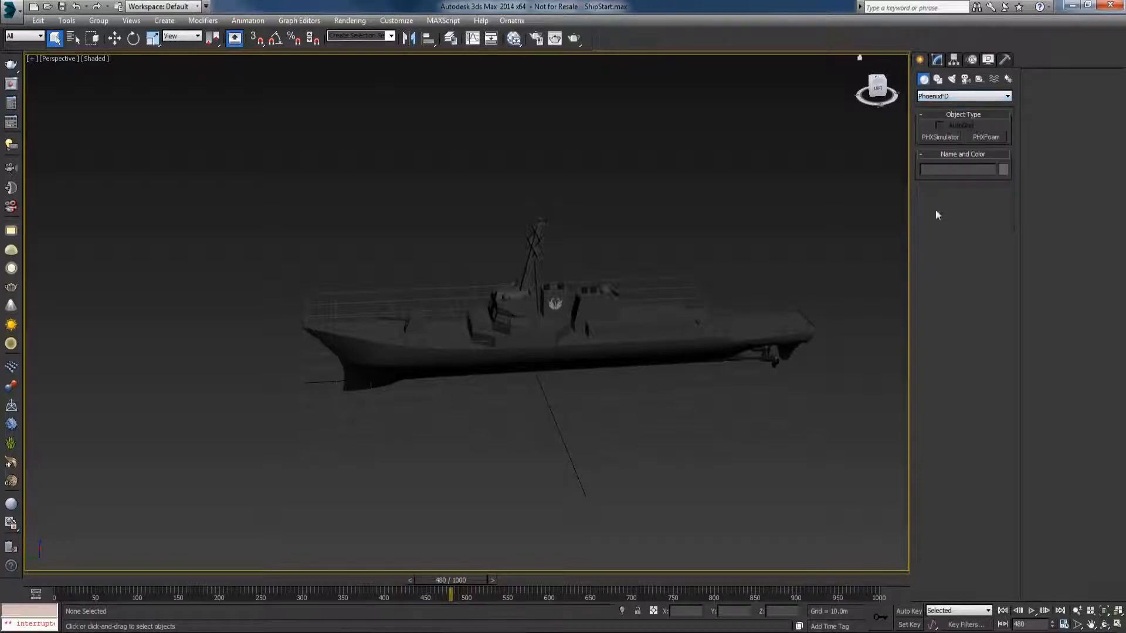
scroll(564, 249, down, 5)
alt+middle_drag(565, 250, 556, 344)
click(68, 578)
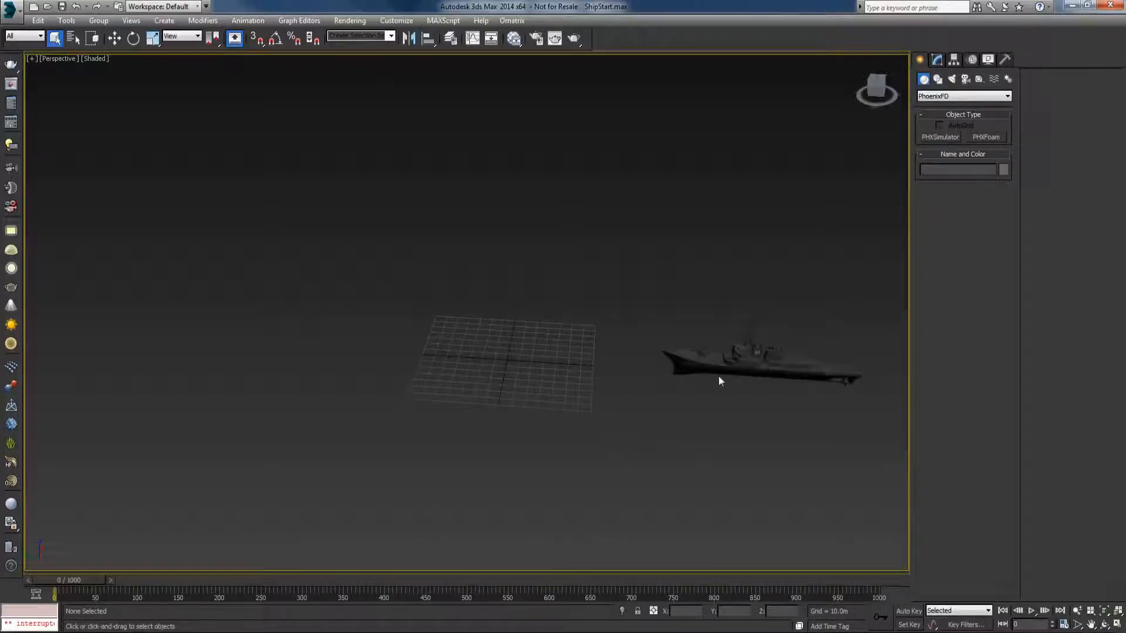
click(938, 137)
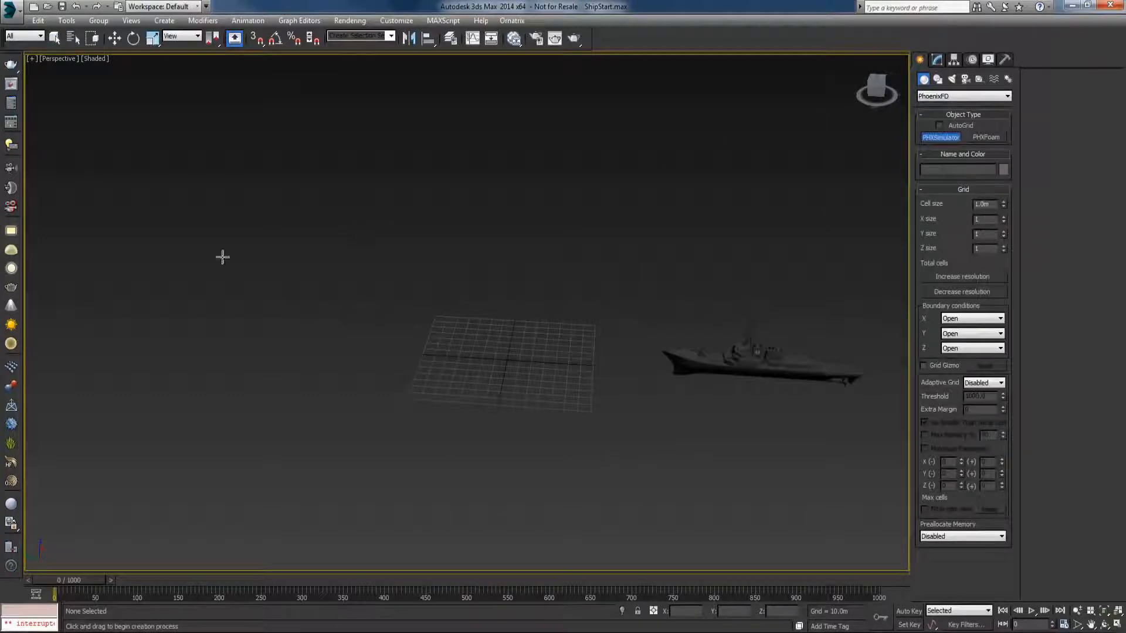
drag(233, 308, 874, 436)
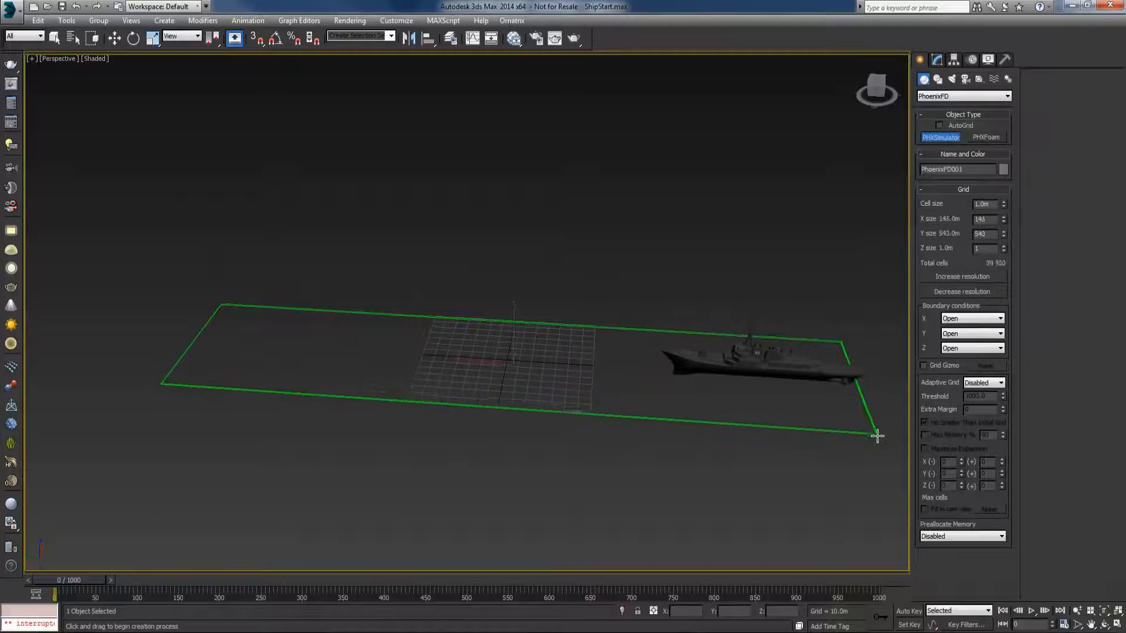
click(872, 420)
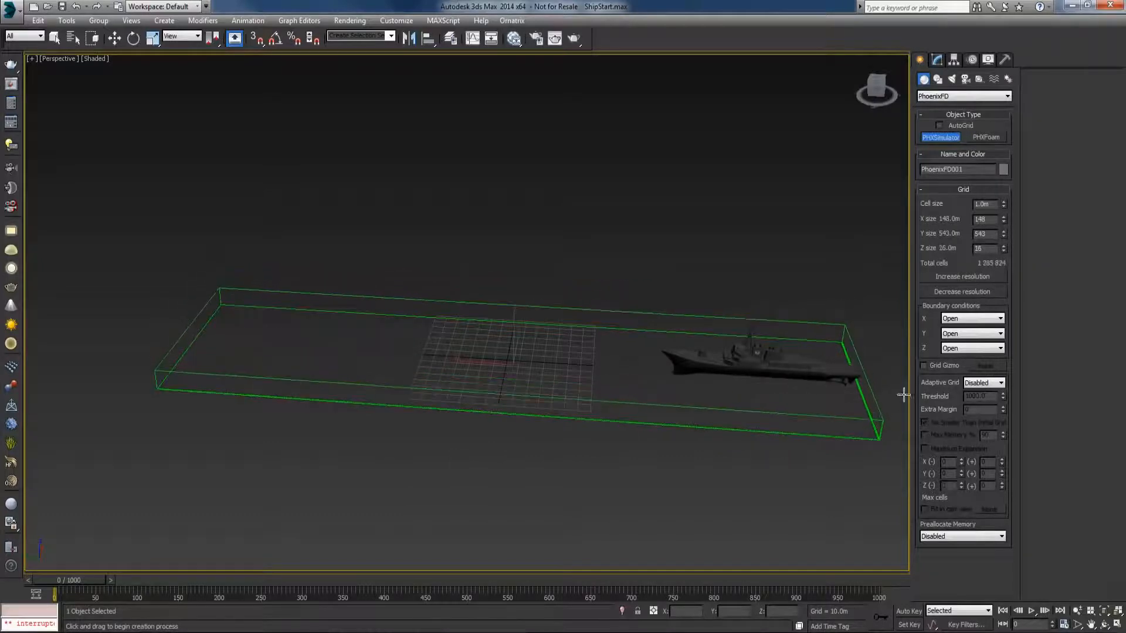
Step: Reduce the simulator grid's horizontal size to 60 cells in X and 223 cells in Y
mouse_move(79, 581)
mouse_down()
mouse_move(857, 583)
mouse_move(56, 582)
mouse_up()
alt+middle_drag(657, 429, 666, 385)
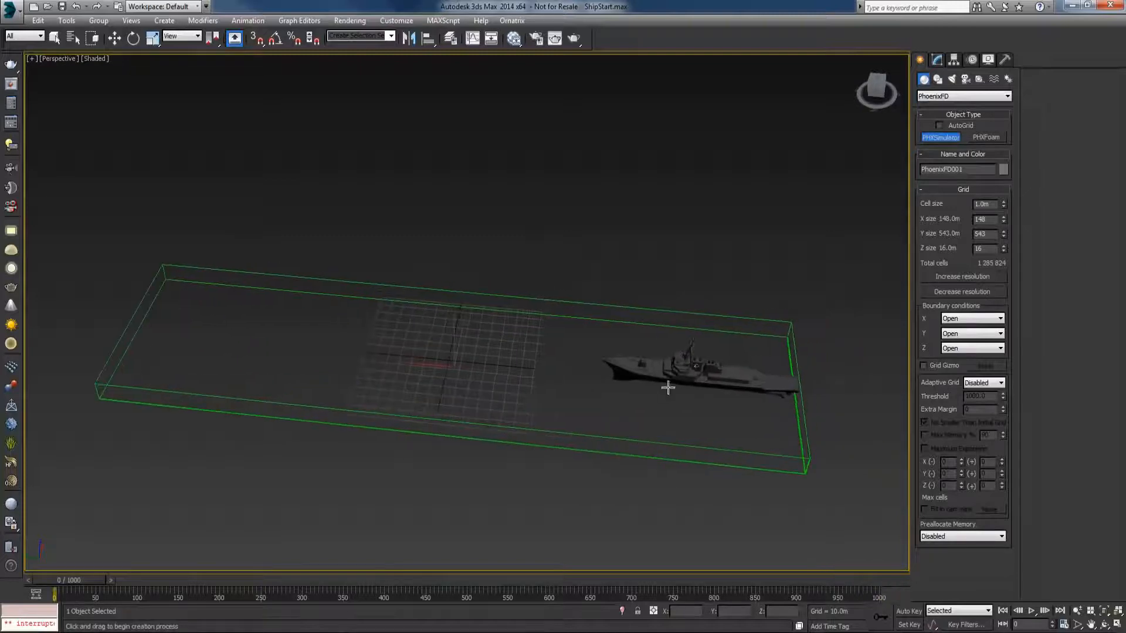
key(w)
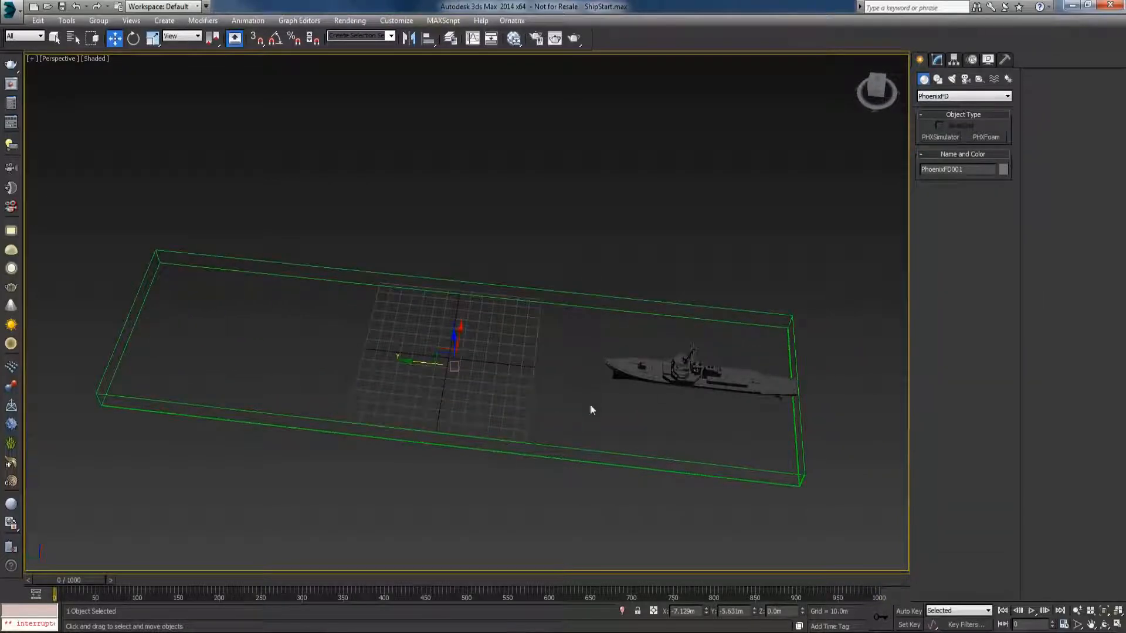
mouse_move(760, 388)
alt+middle_down()
mouse_move(768, 407)
mouse_move(759, 372)
alt+middle_up()
click(937, 63)
alt+middle_drag(782, 294, 771, 264)
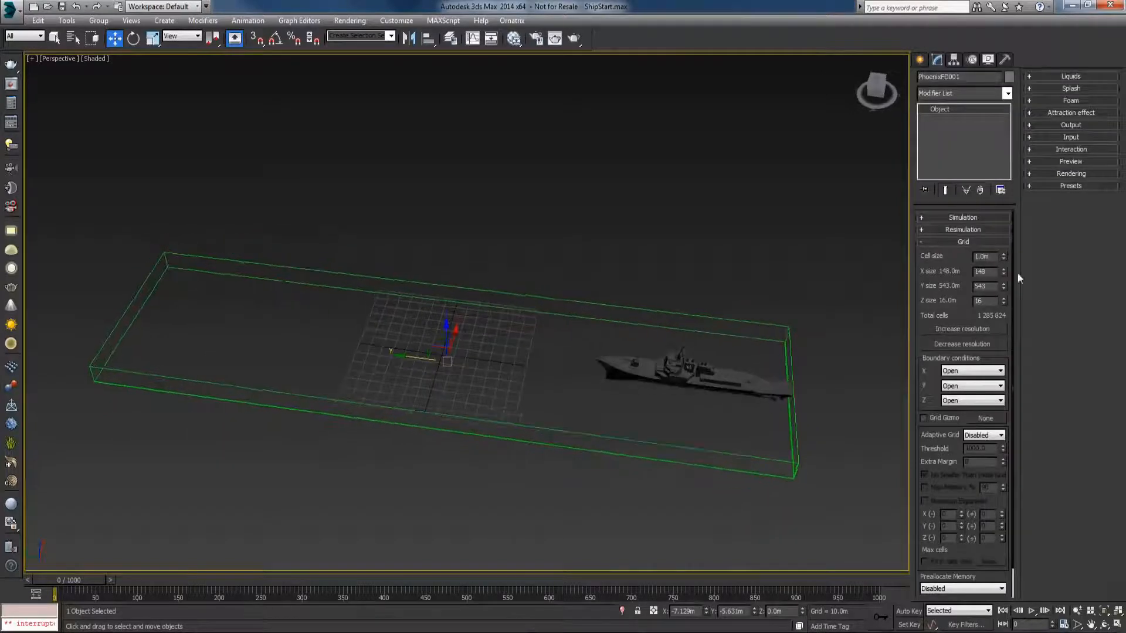
drag(1005, 272, 1007, 324)
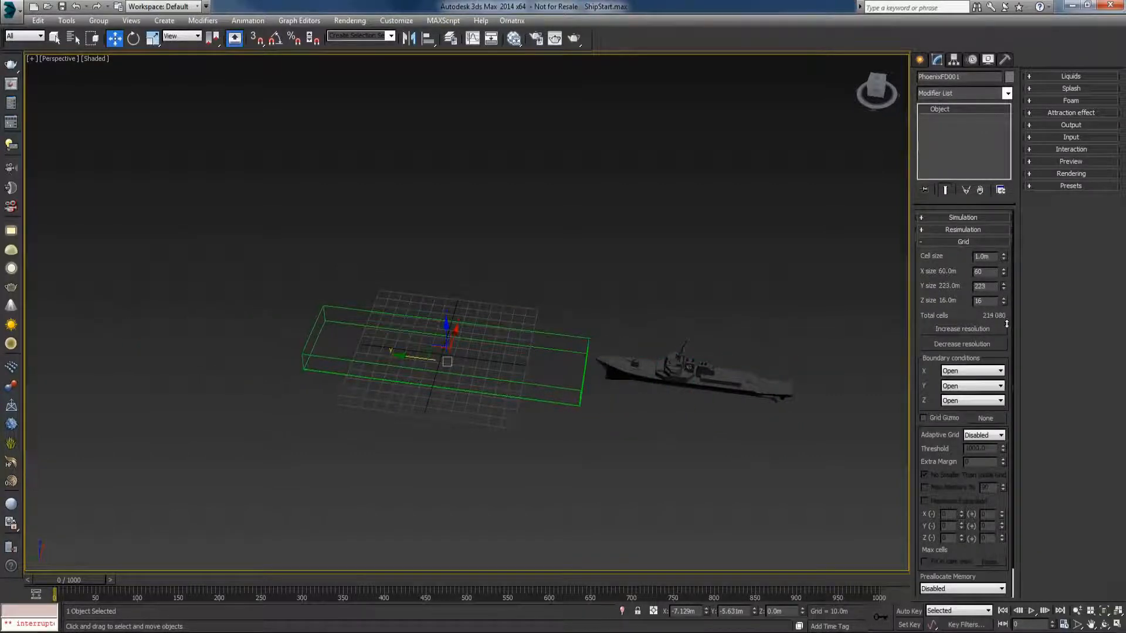
Step: Move the simulator along Y over the ship to about -236 m, with its X position at 0
alt+middle_drag(756, 372, 737, 375)
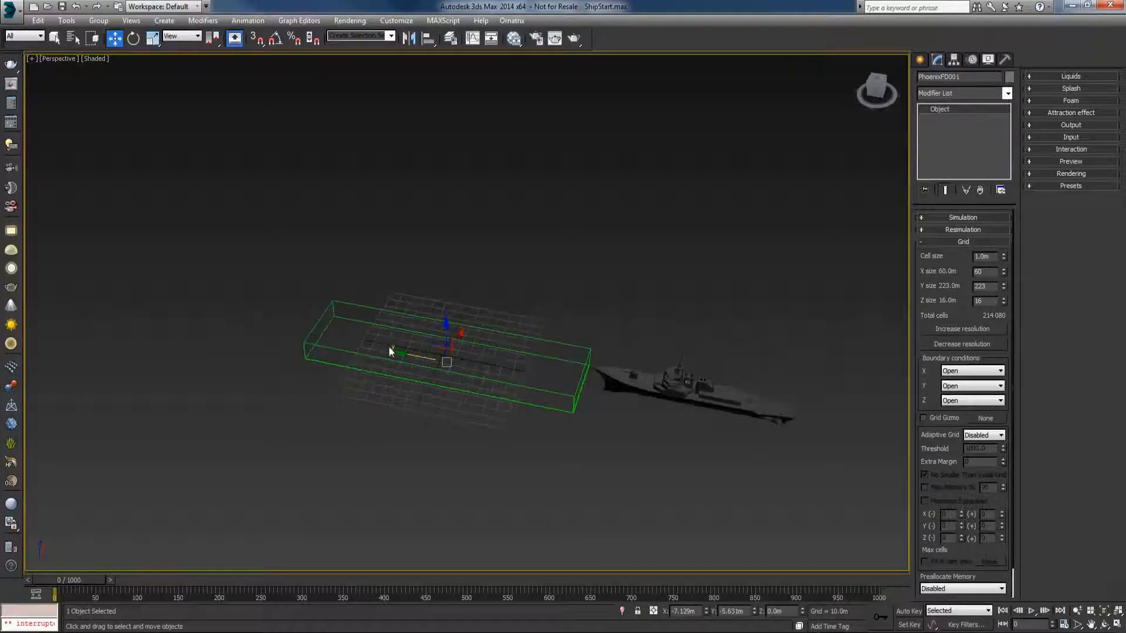
drag(408, 355, 656, 404)
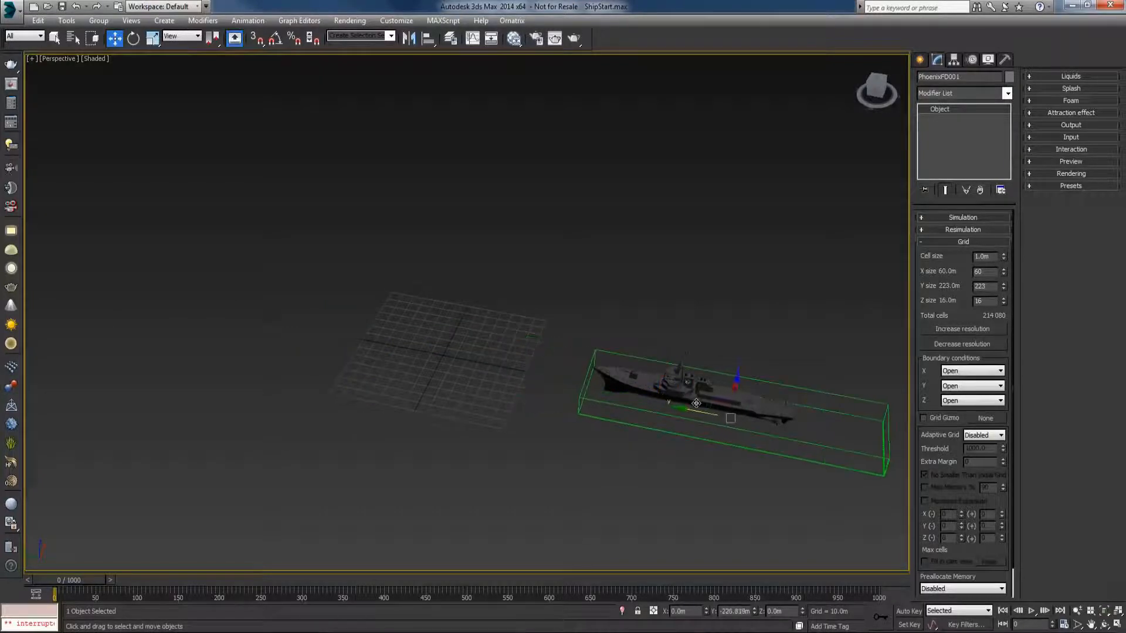
scroll(657, 402, down, 1)
alt+middle_drag(658, 403, 492, 503)
right_click(706, 610)
scroll(714, 494, up, 3)
alt+middle_drag(492, 503, 578, 471)
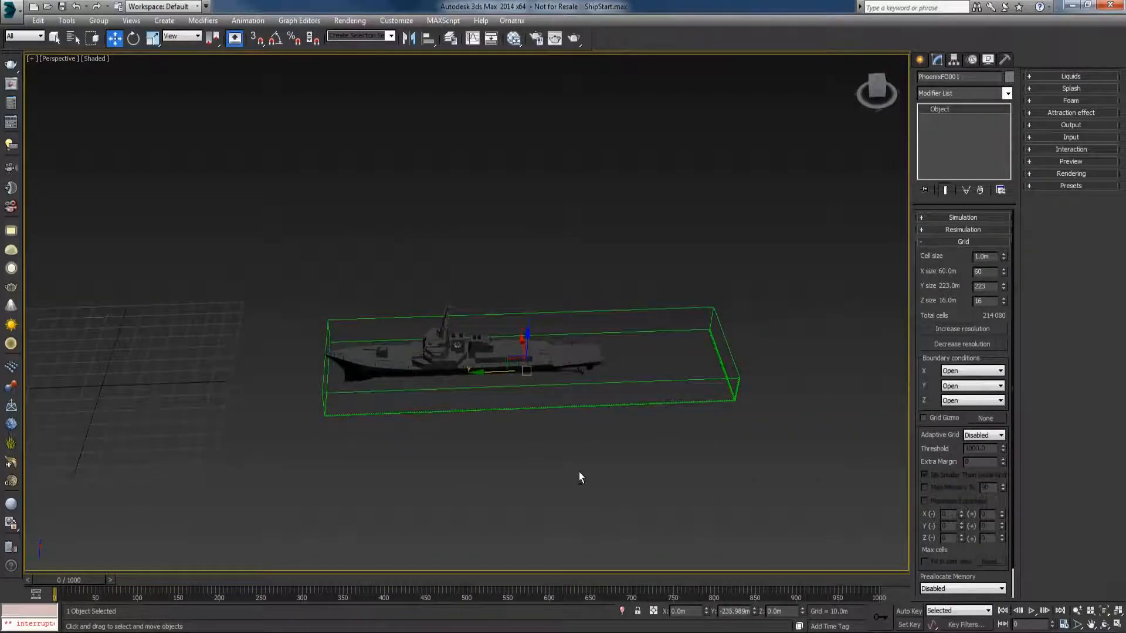
Step: Try shifting the simulator forward along Y to about -196 m, leaving space ahead of the bow
alt+middle_drag(574, 430, 537, 423)
drag(499, 368, 425, 363)
alt+middle_drag(458, 428, 463, 400)
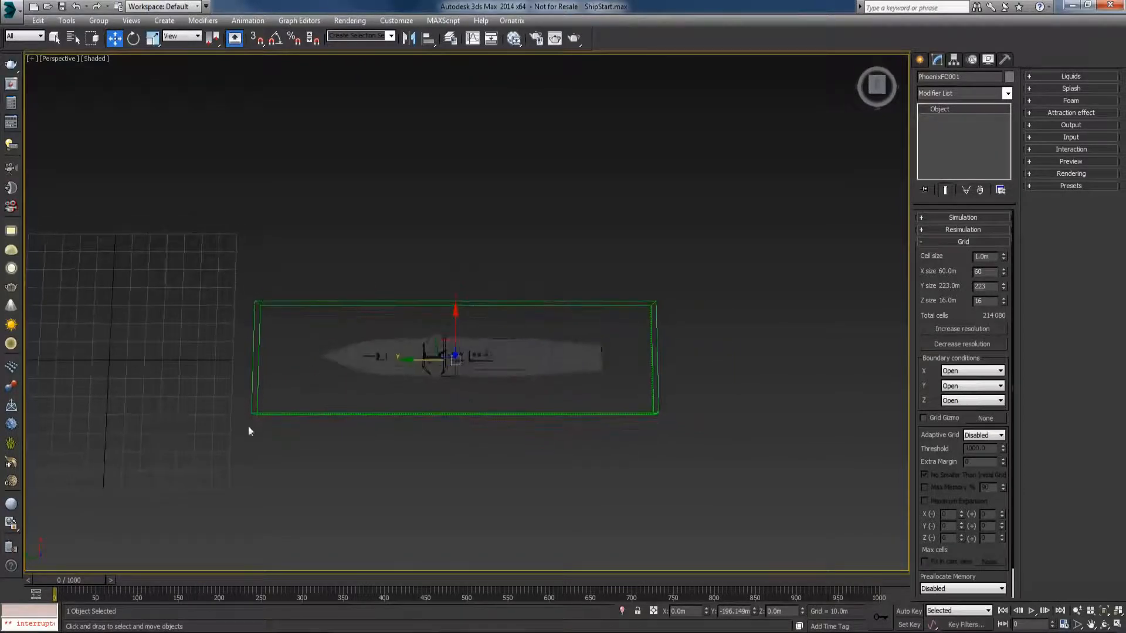
alt+middle_drag(334, 377, 322, 326)
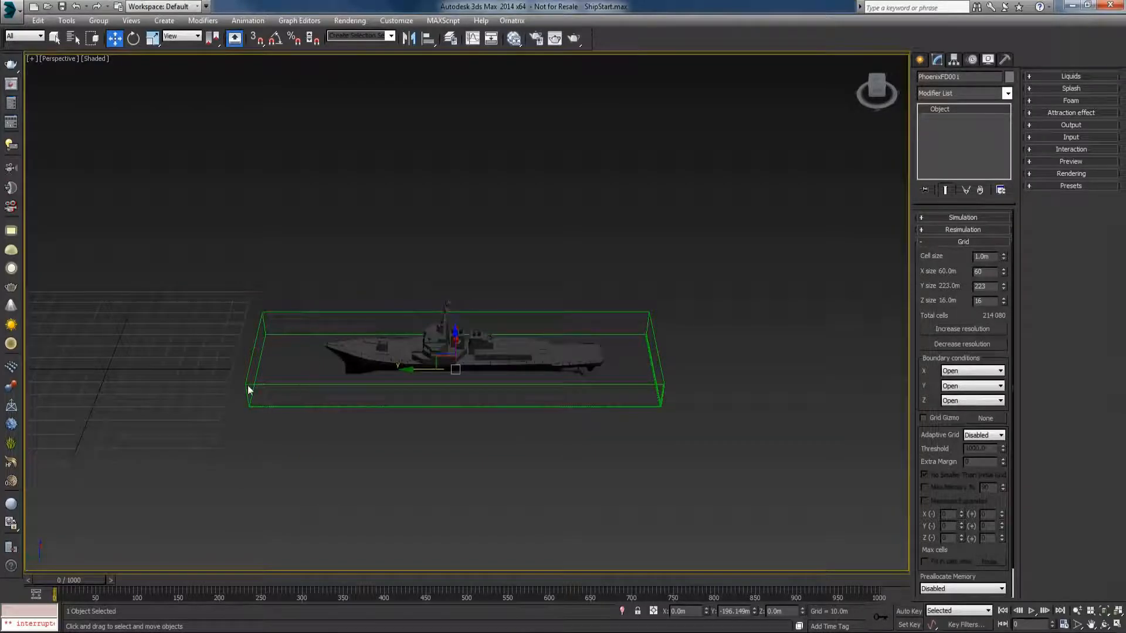
Step: Move the simulator back until its front edge meets the bow and set its Y position to -238 m
drag(406, 370, 495, 371)
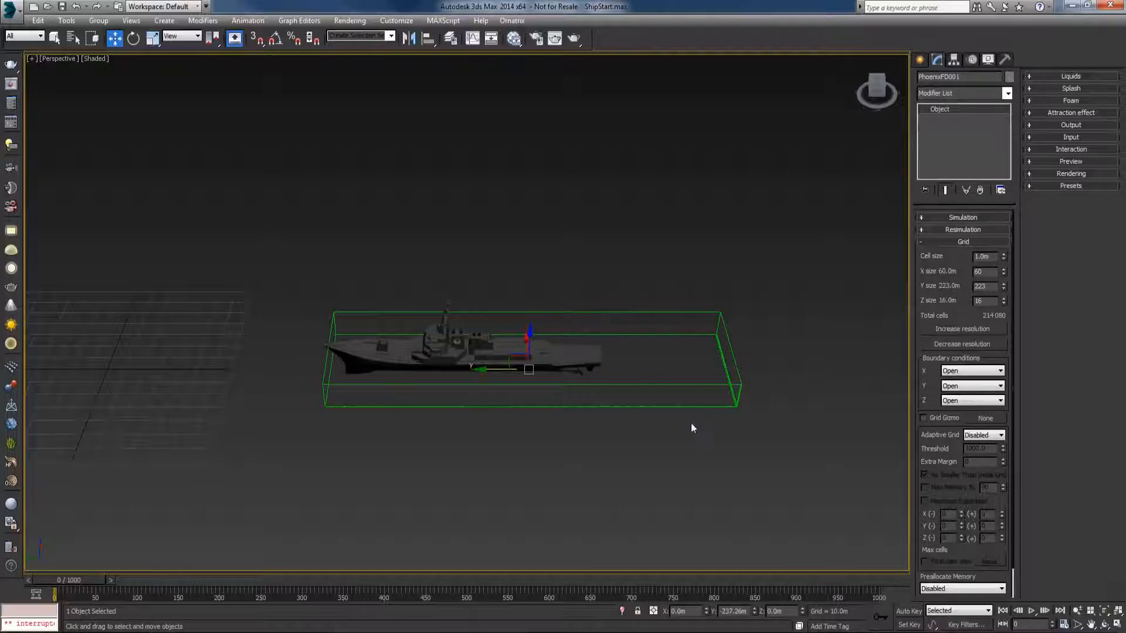
mouse_move(747, 414)
alt+middle_down()
mouse_move(666, 404)
mouse_move(730, 406)
alt+middle_up()
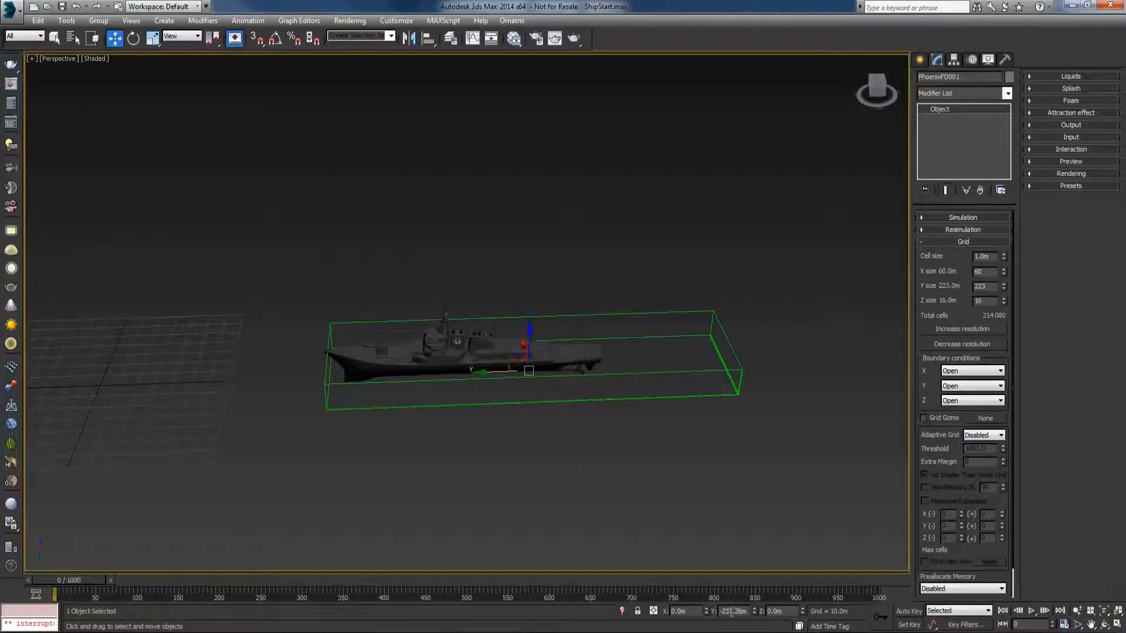
drag(737, 612, 748, 612)
text(8)
key(Return)
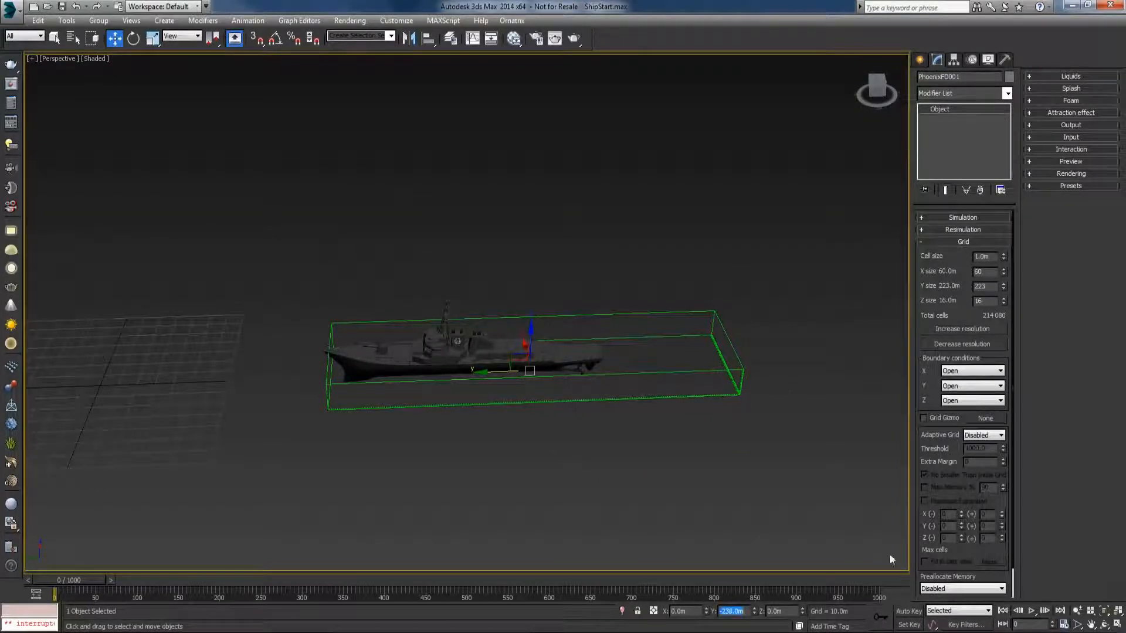
Step: Switch to the Left view and set the simulator grid's Z size to 8
alt+middle_drag(615, 516, 584, 508)
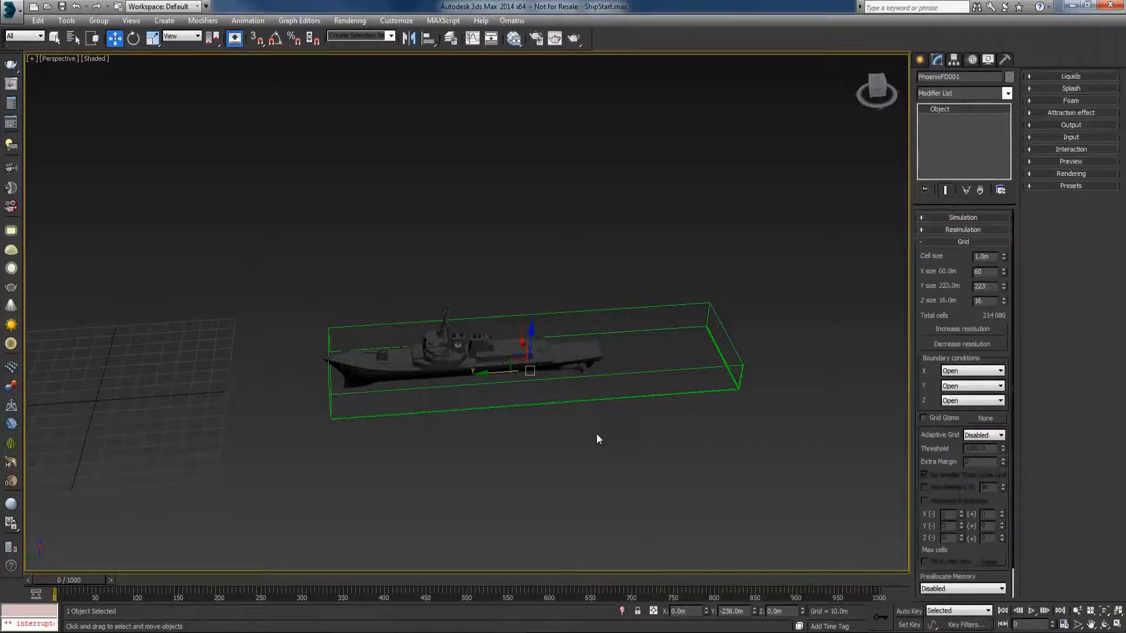
key(v)
click(634, 485)
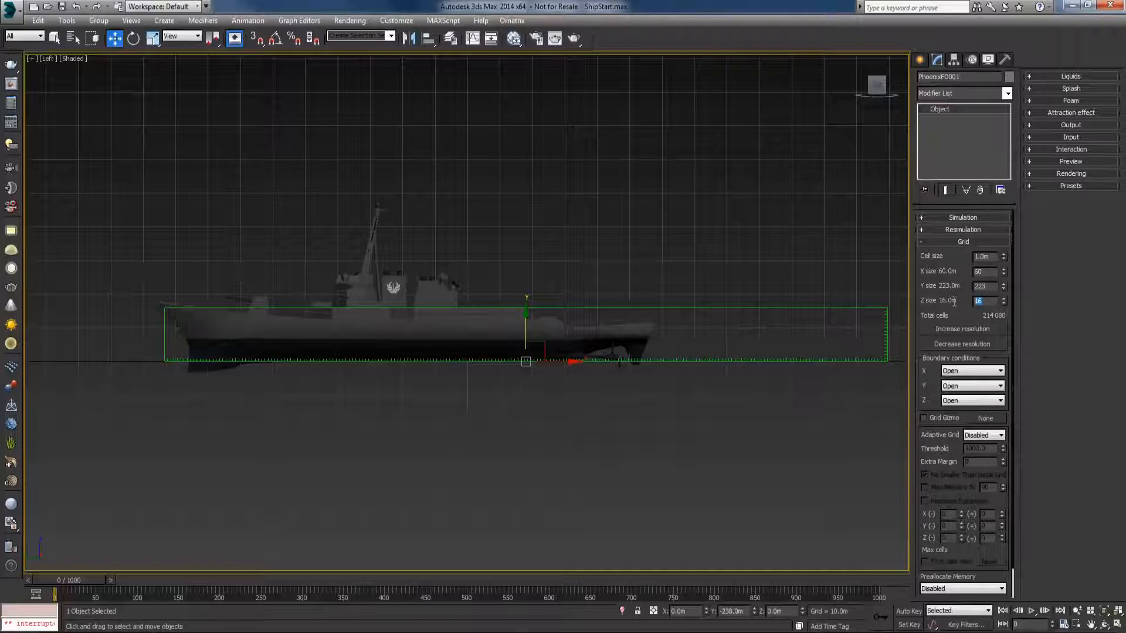
text(8)
key(Return)
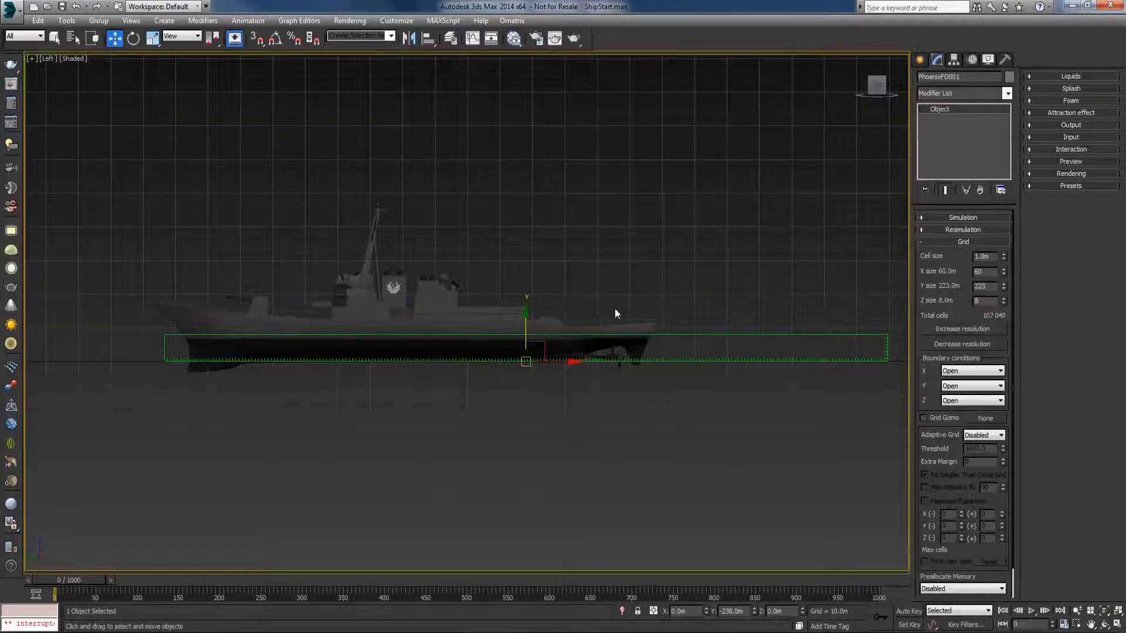
Step: Raise the simulator vertically along the hull and set its Z position to 4 m
middle_drag(615, 309, 638, 303)
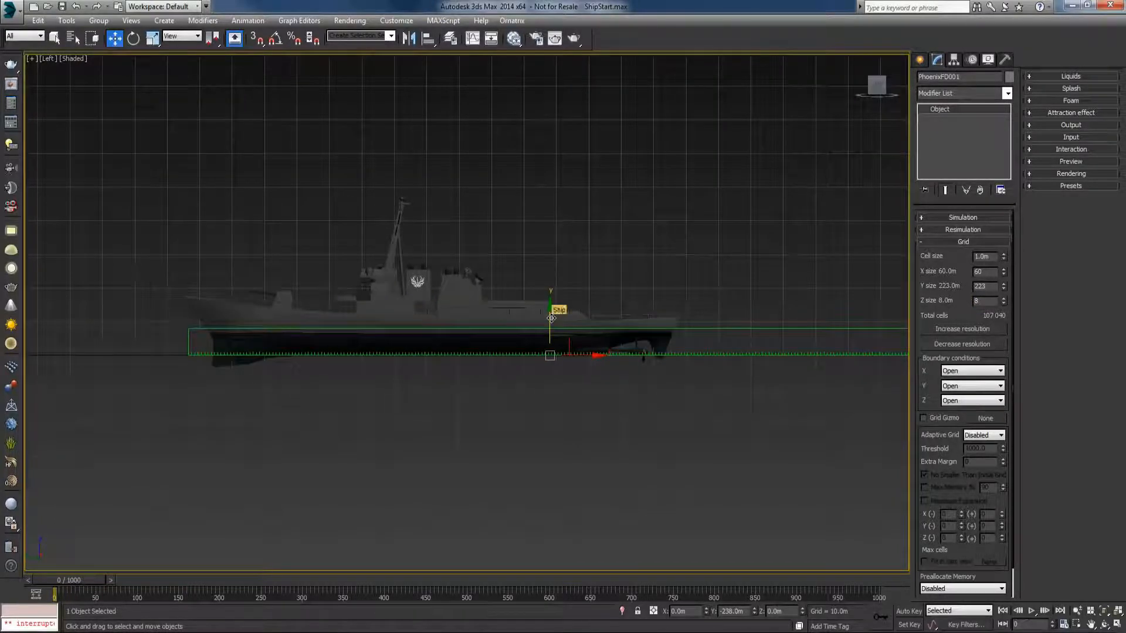
drag(551, 317, 550, 308)
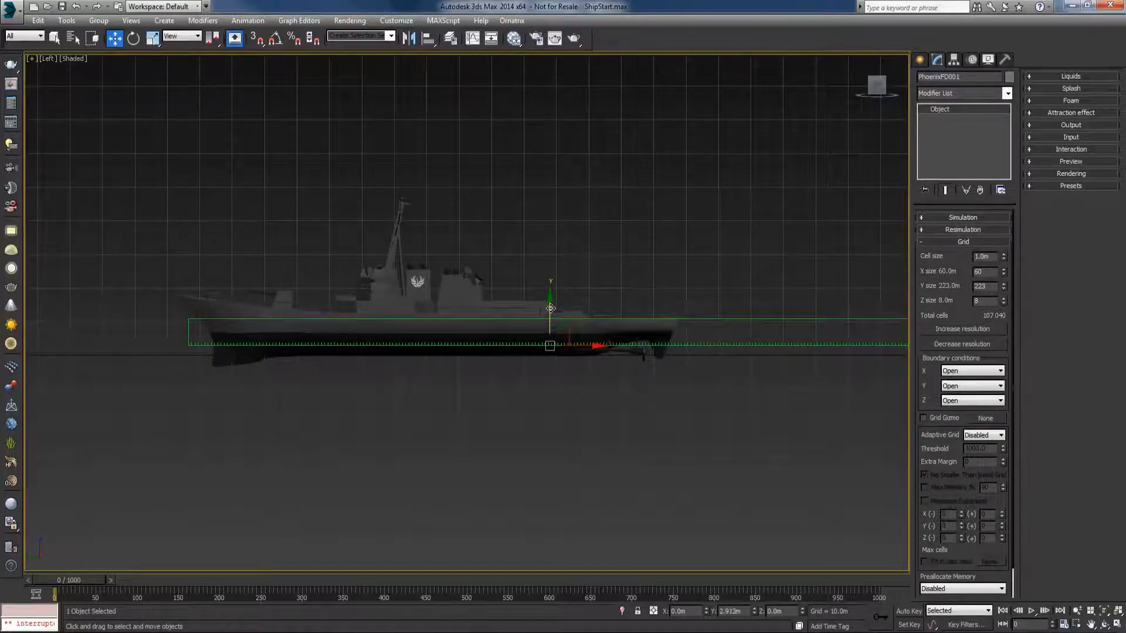
drag(551, 308, 549, 306)
drag(792, 612, 732, 610)
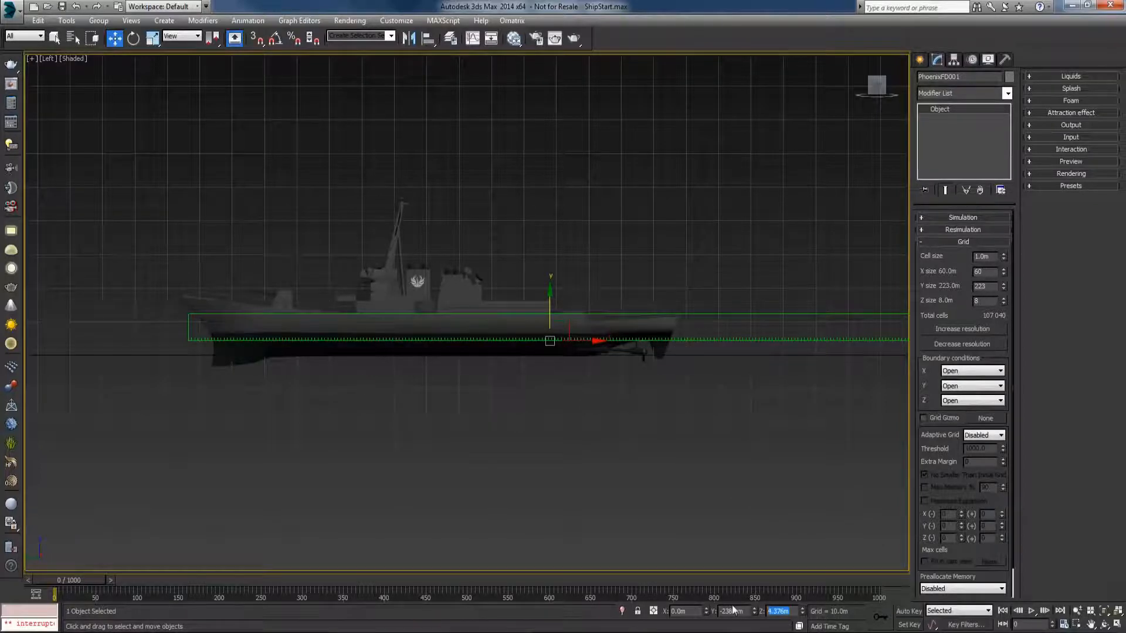
text(4)
key(Return)
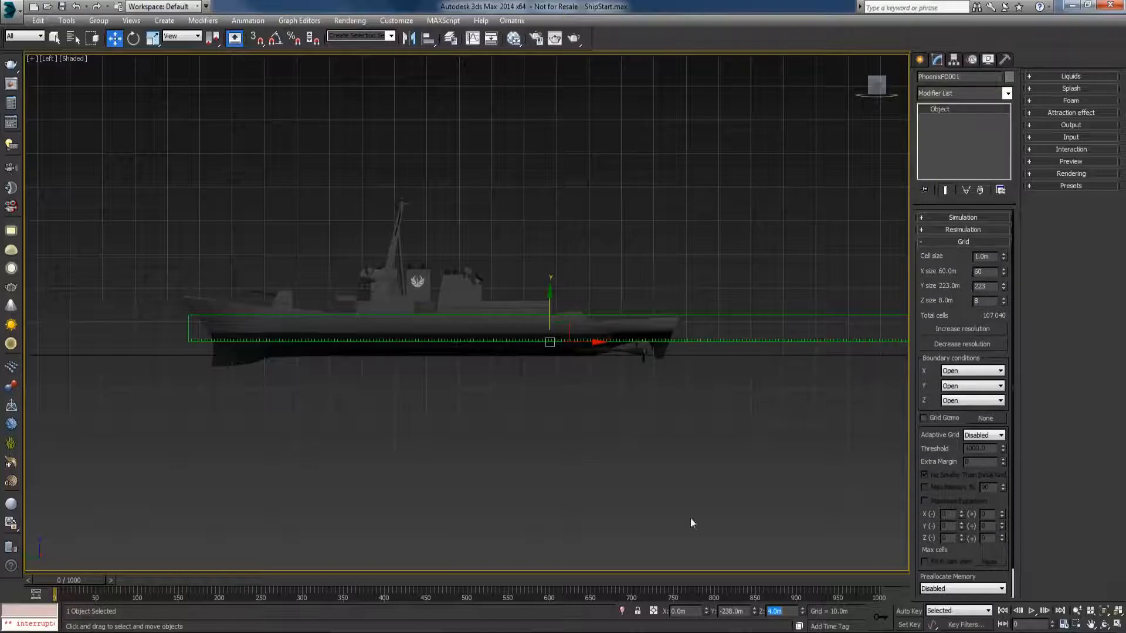
Step: Return to the Perspective view, link the simulator to the ship as its parent, and scrub the timeline to check the movement
key(v)
click(659, 481)
mouse_move(664, 457)
alt+middle_down()
mouse_move(671, 472)
mouse_move(654, 461)
mouse_move(667, 454)
alt+middle_up()
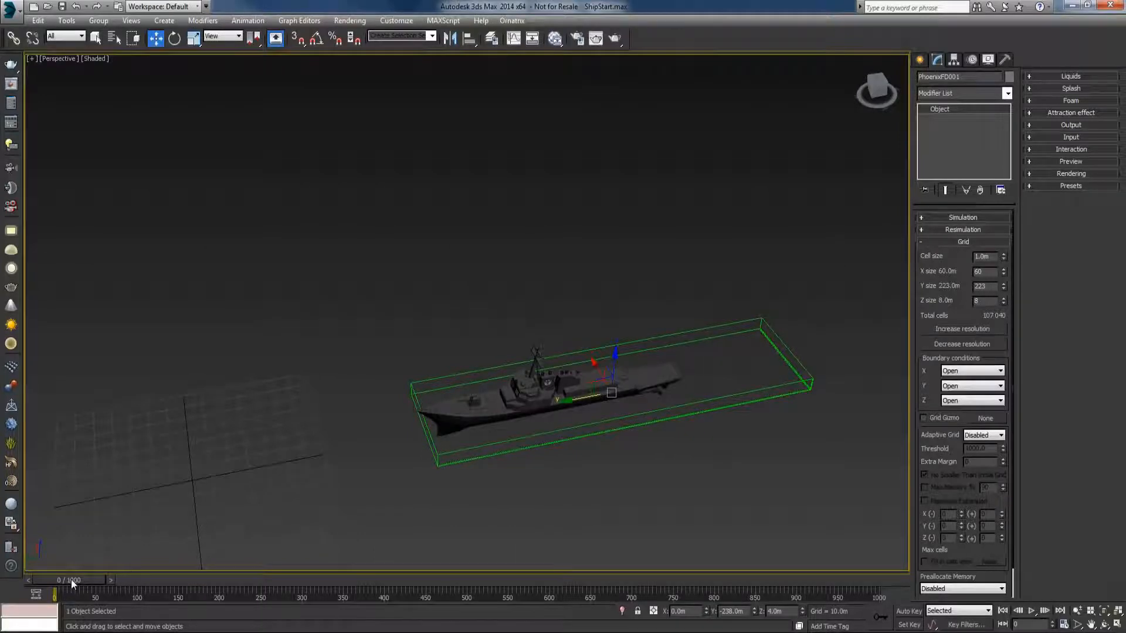
mouse_move(71, 579)
mouse_down()
mouse_move(386, 578)
mouse_move(59, 582)
mouse_up()
key(w)
click(13, 39)
drag(631, 426, 537, 346)
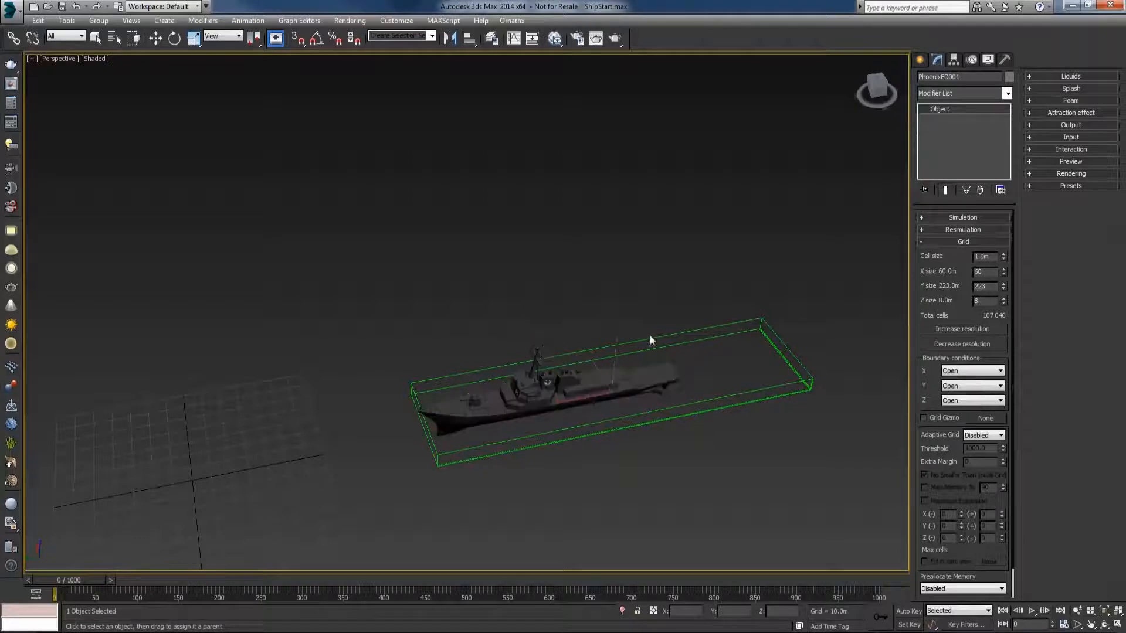
drag(74, 581, 26, 577)
Step: Make sure Inertial forces is enabled in the simulator's Dynamics settings
scroll(945, 548, down, 2)
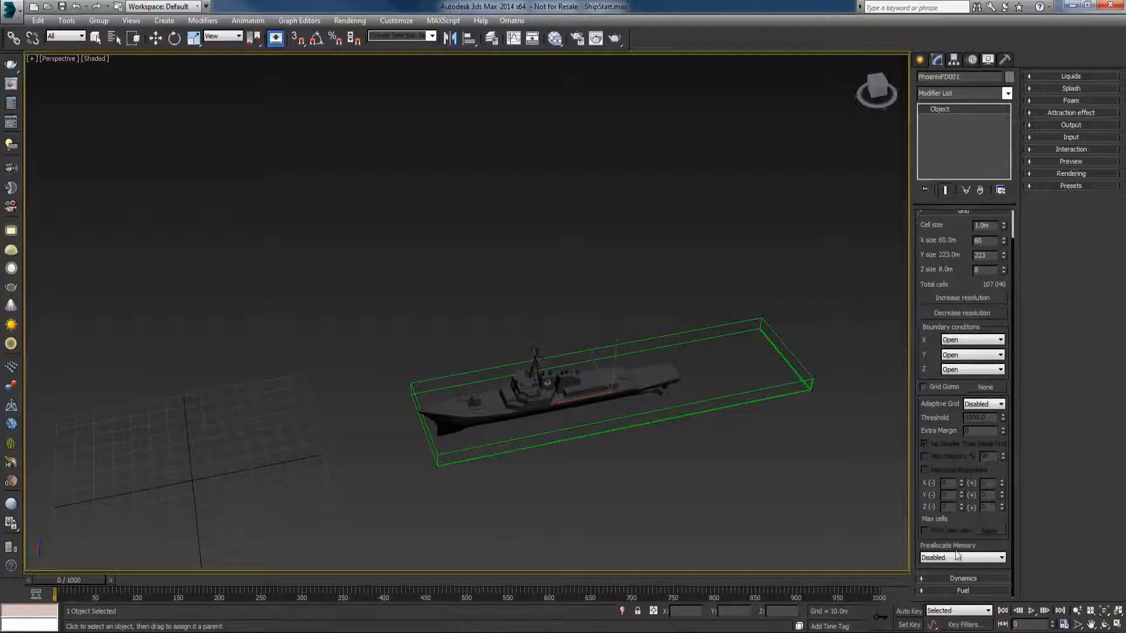
click(961, 579)
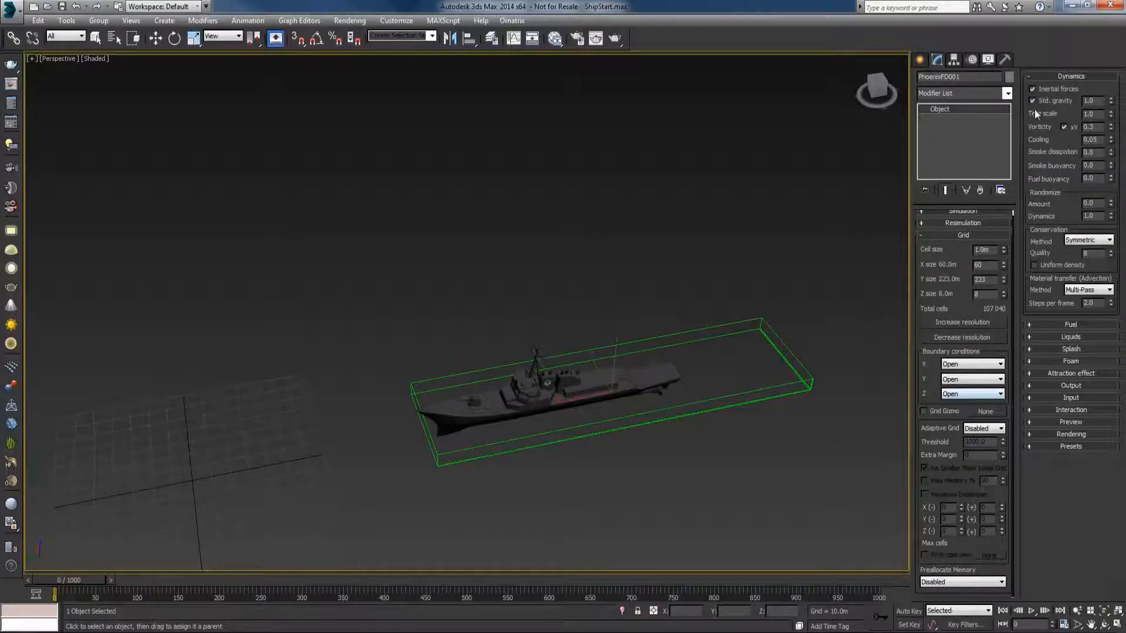
click(1043, 76)
Step: Reduce the simulator grid's cell size to 0.45 m and make sure Liquids is enabled with Initial fill up on
key(q)
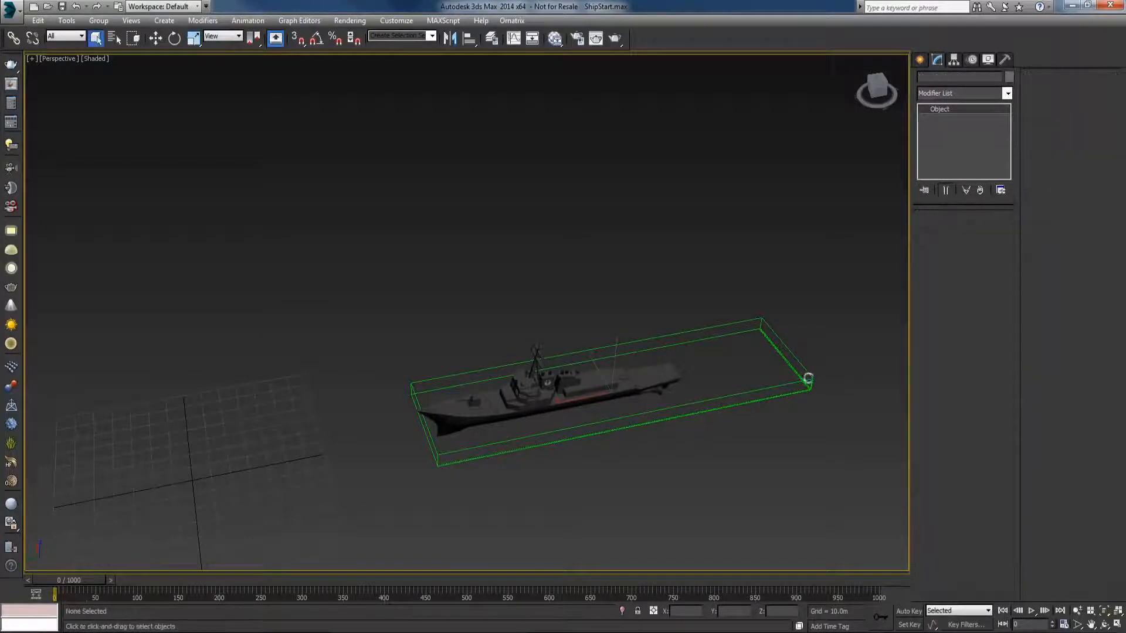
drag(1003, 256, 1010, 285)
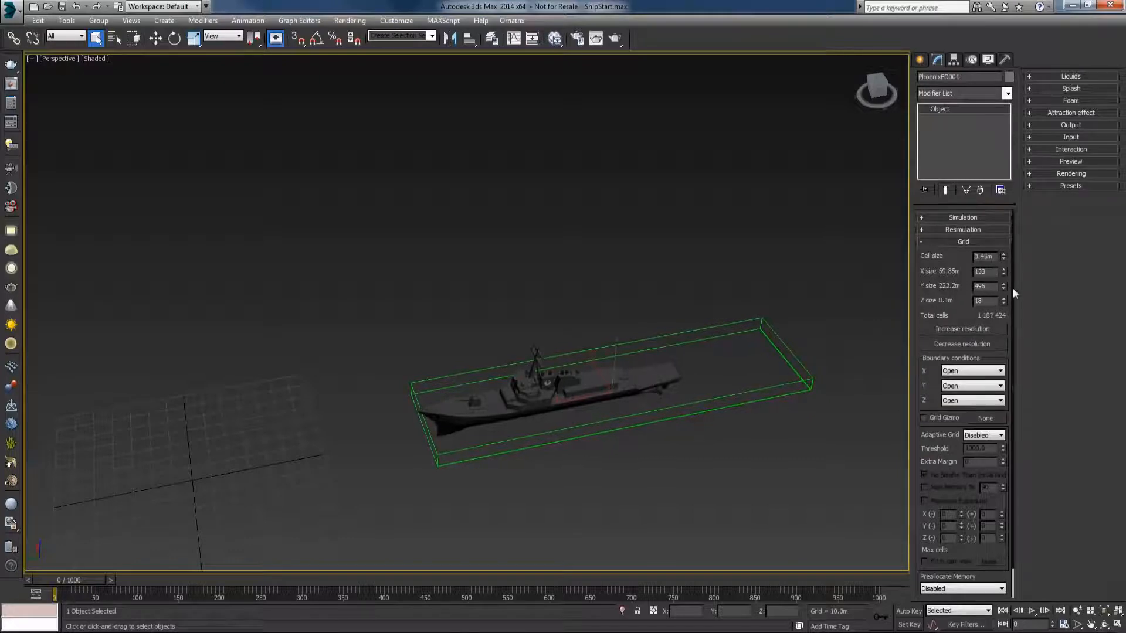
click(1054, 77)
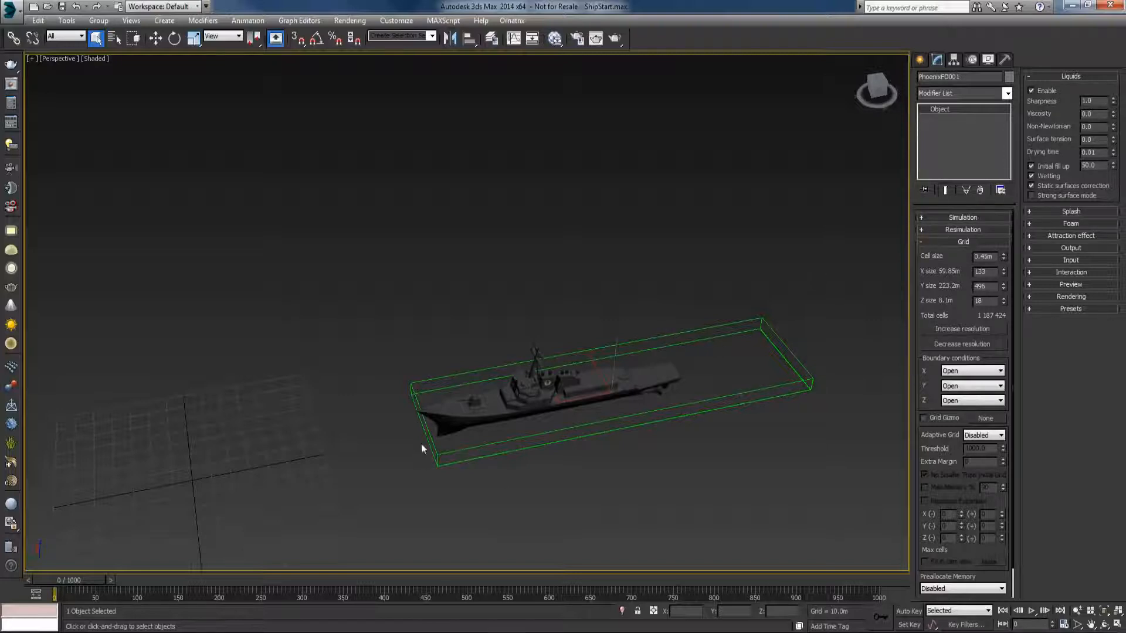
Step: Look up the real ship's dimensions in the reference window
mouse_move(500, 440)
alt+middle_down()
mouse_move(473, 388)
mouse_move(482, 429)
alt+middle_up()
key(alt+Tab)
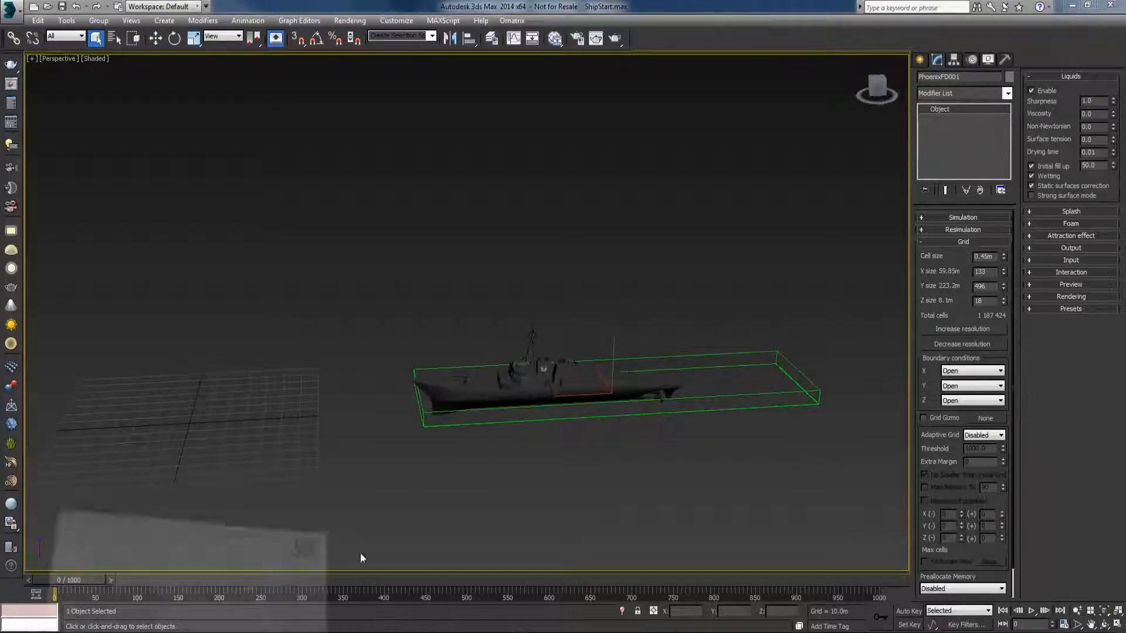
middle_click(641, 397)
scroll(338, 433, down, 3)
scroll(346, 426, up, 4)
scroll(967, 228, up, 2)
drag(919, 256, 995, 257)
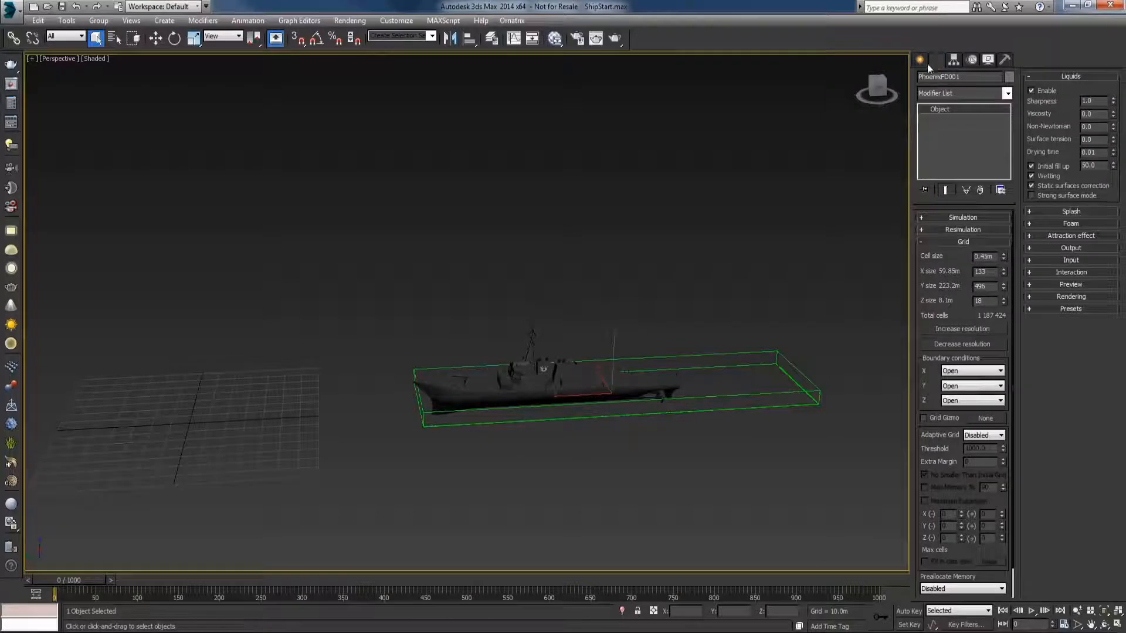
Step: Create a temporary measuring box beside the ship, about 15.2 m long and 26.7 m wide, with a height of 9.4 m
click(925, 62)
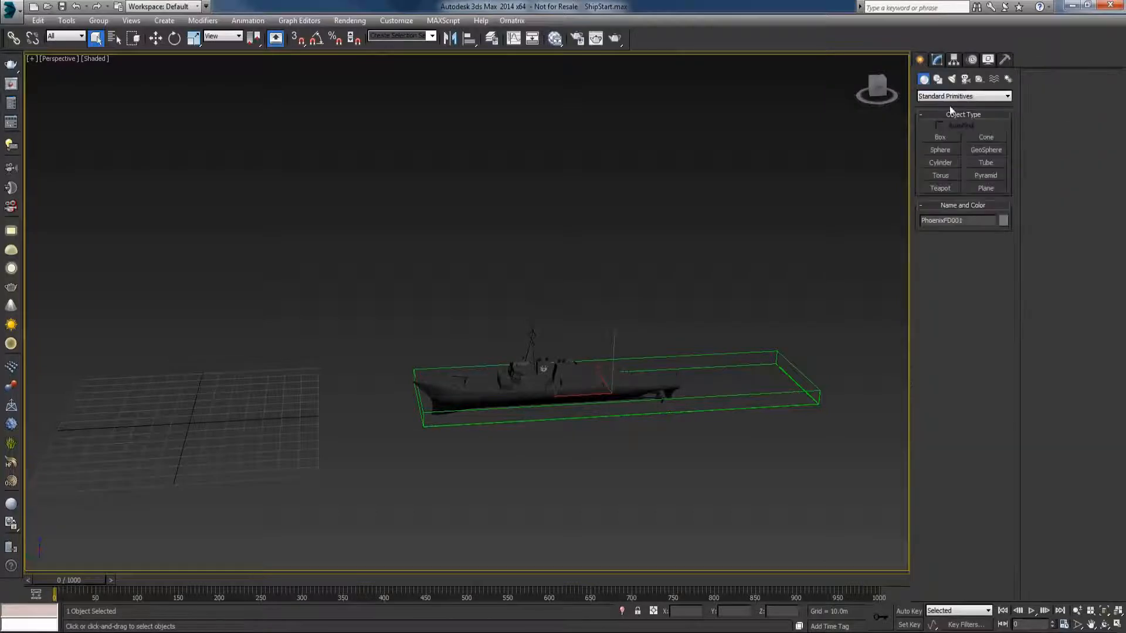
click(942, 137)
drag(486, 450, 464, 474)
click(466, 456)
double_click(989, 323)
text(9.4)
key(Return)
Step: Compare the box's height with the submerged part of the bow in the Left view, and delete the box
key(v)
click(659, 473)
scroll(614, 438, down, 6)
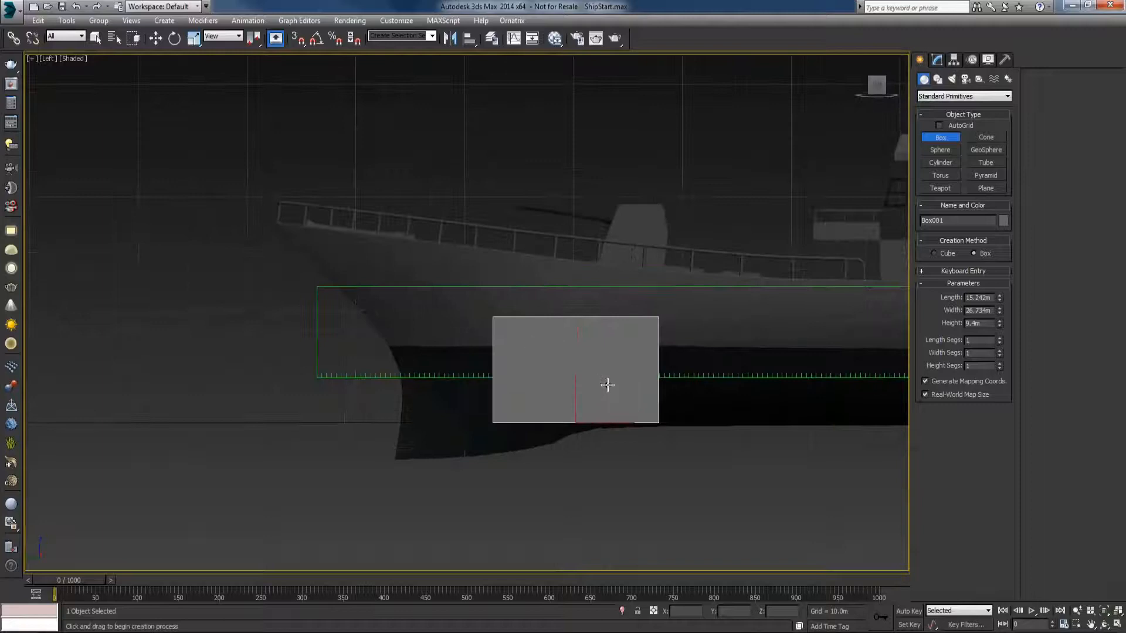
middle_drag(610, 388, 610, 339)
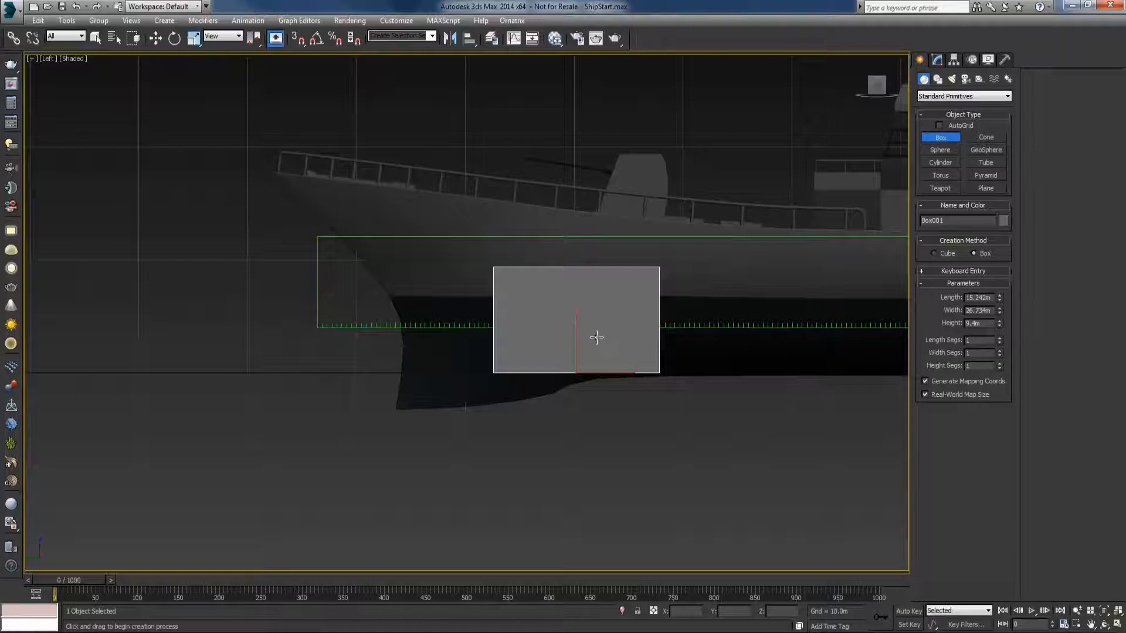
key(w)
drag(591, 355, 502, 389)
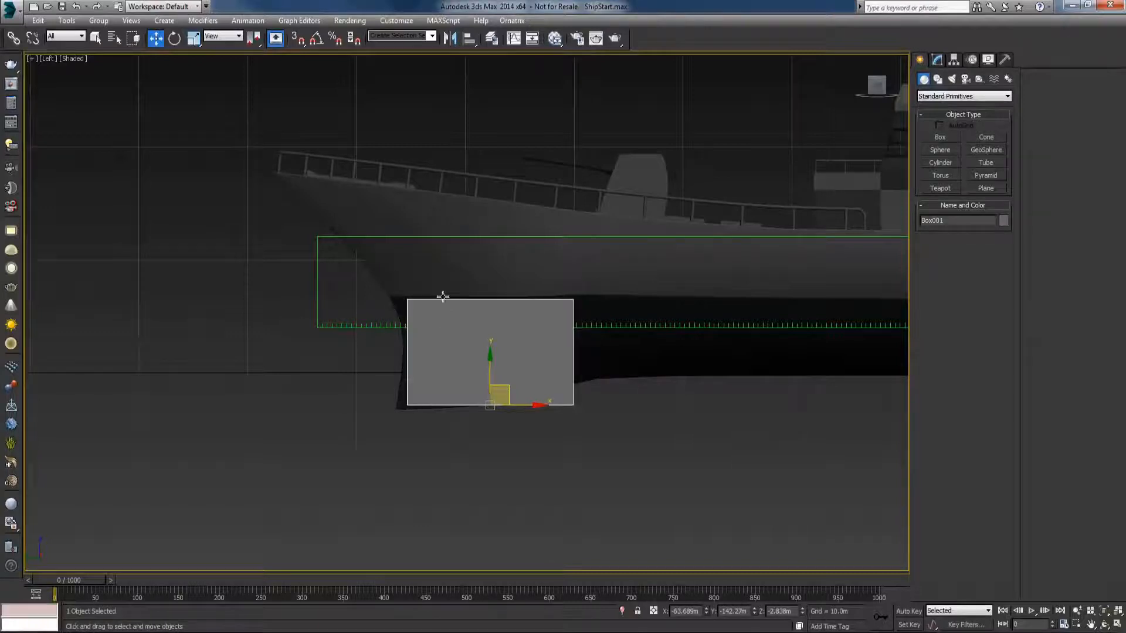
drag(508, 387, 521, 324)
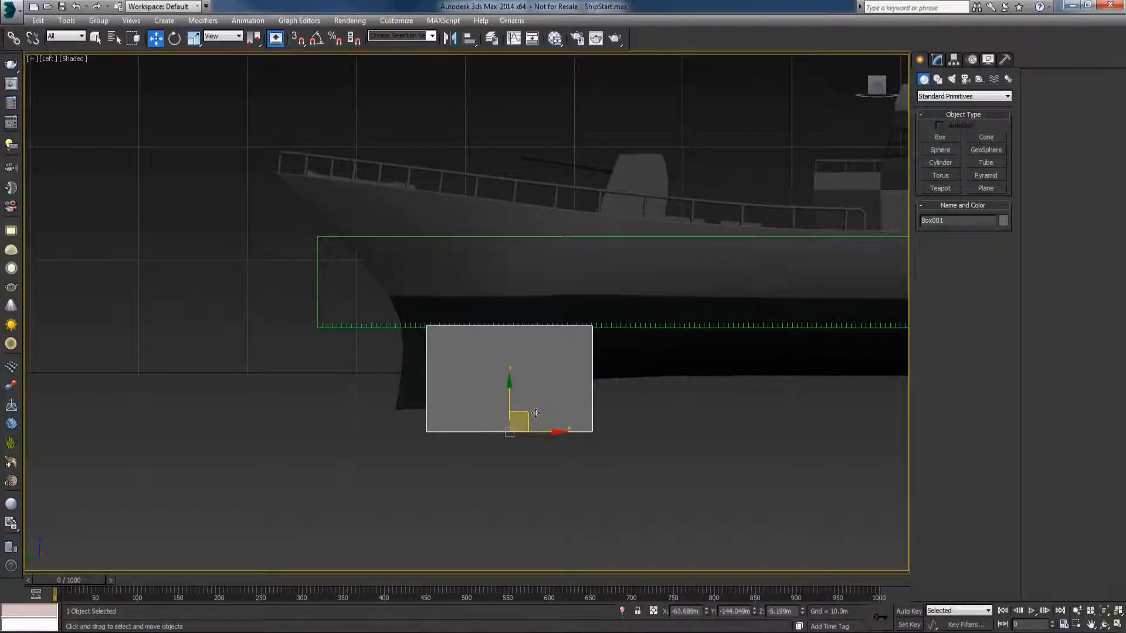
key(Delete)
Step: Return to the Perspective view, select the simulator and start the simulation
key(v)
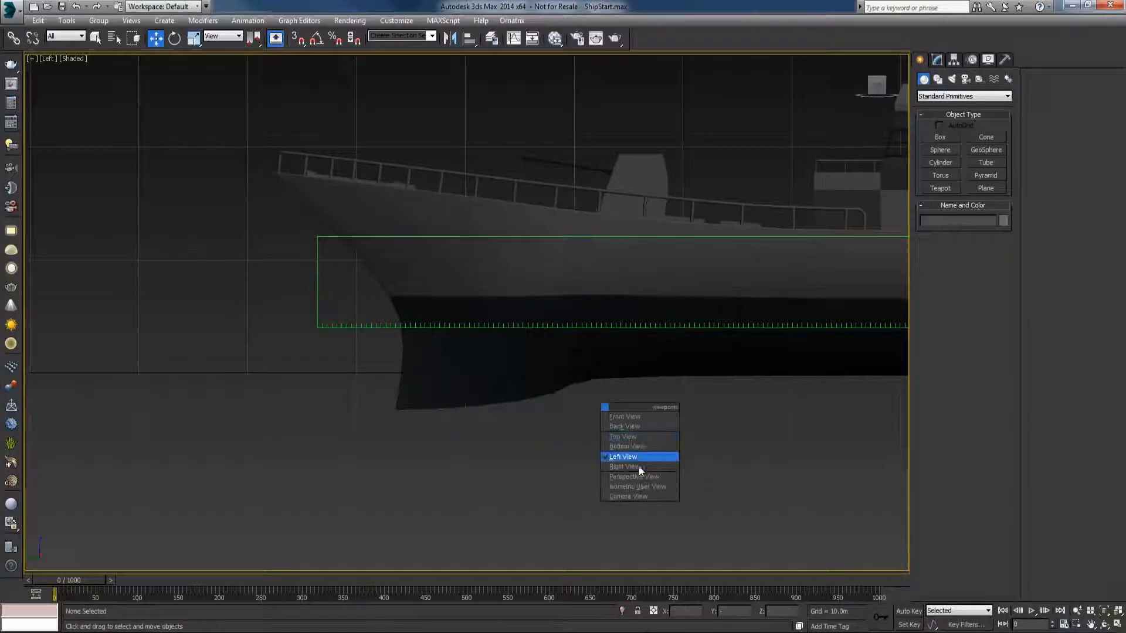
click(645, 476)
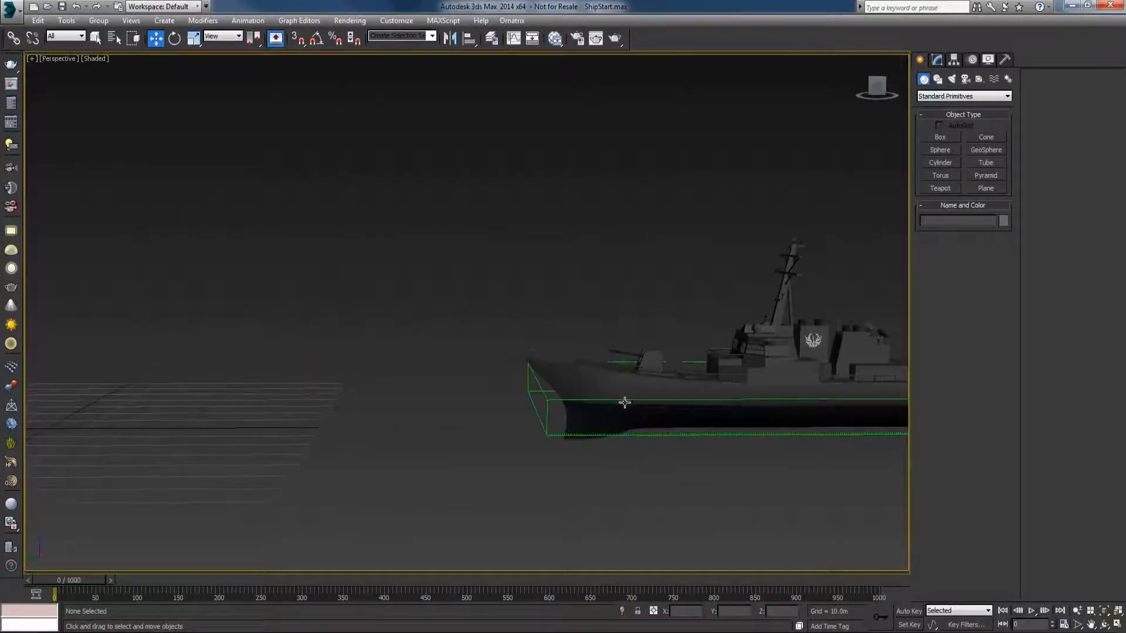
alt+middle_drag(649, 416, 682, 436)
mouse_move(683, 435)
middle_down()
mouse_move(585, 429)
mouse_move(675, 419)
middle_up()
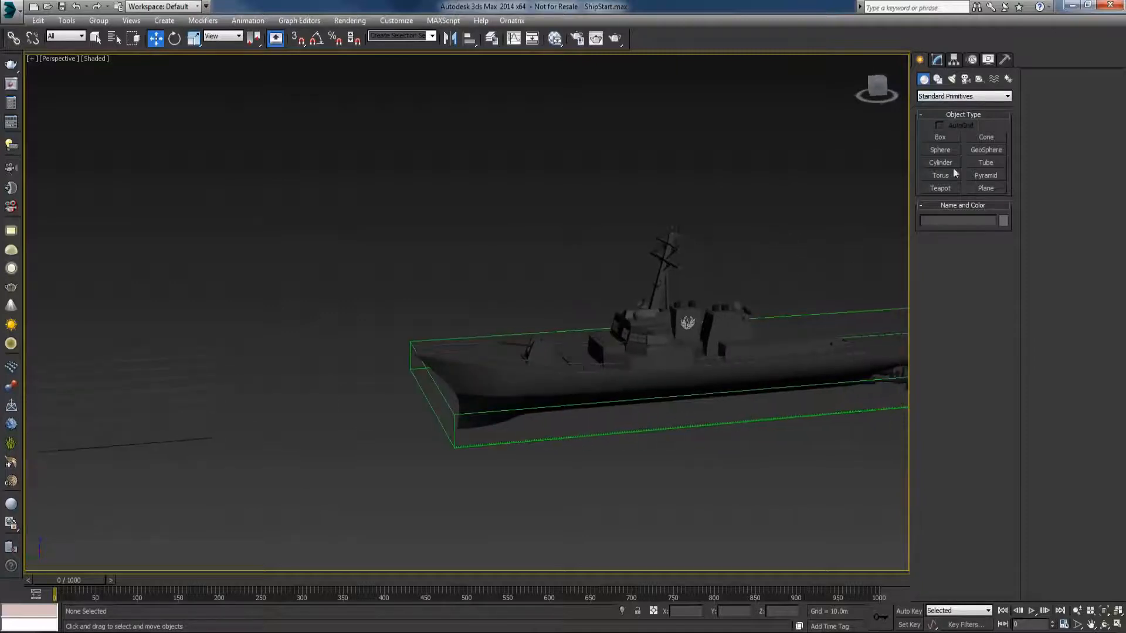
click(937, 61)
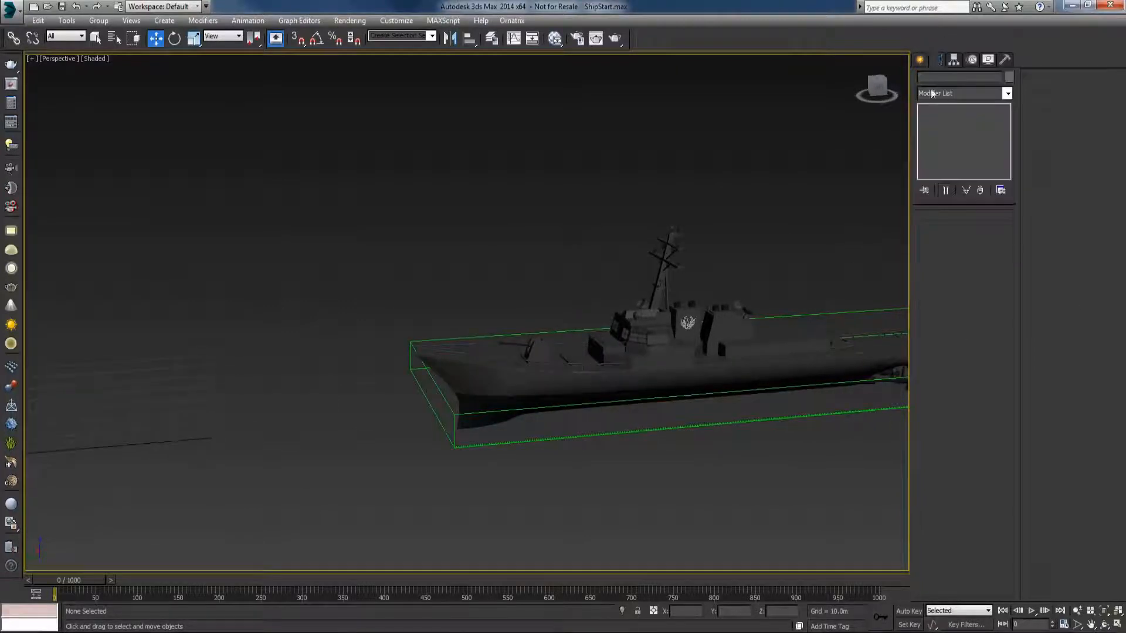
click(880, 409)
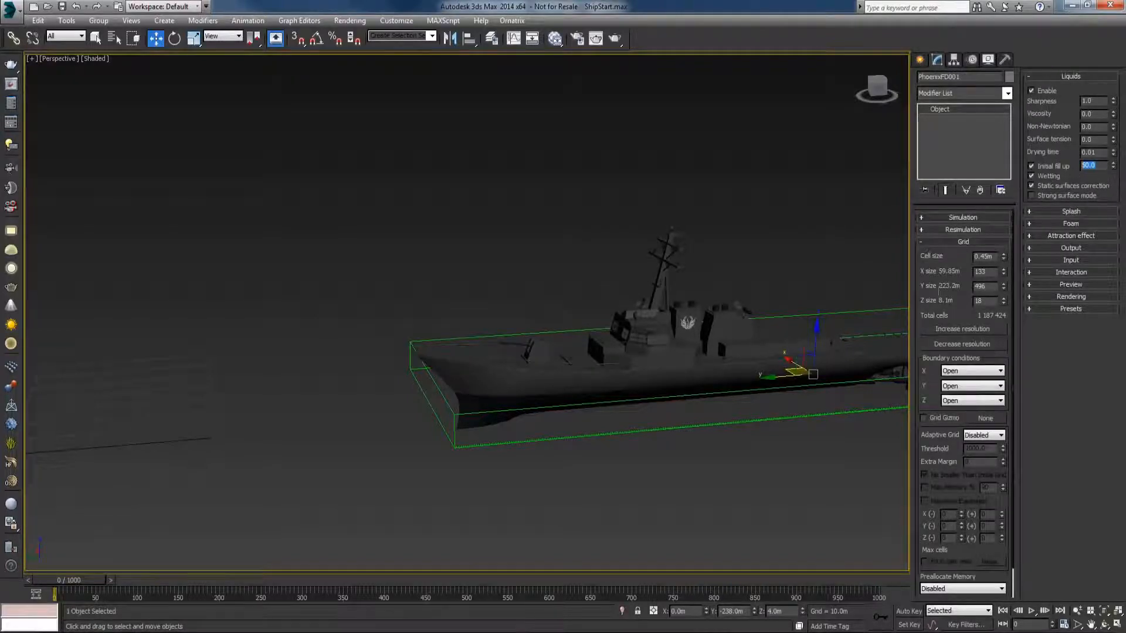
click(951, 218)
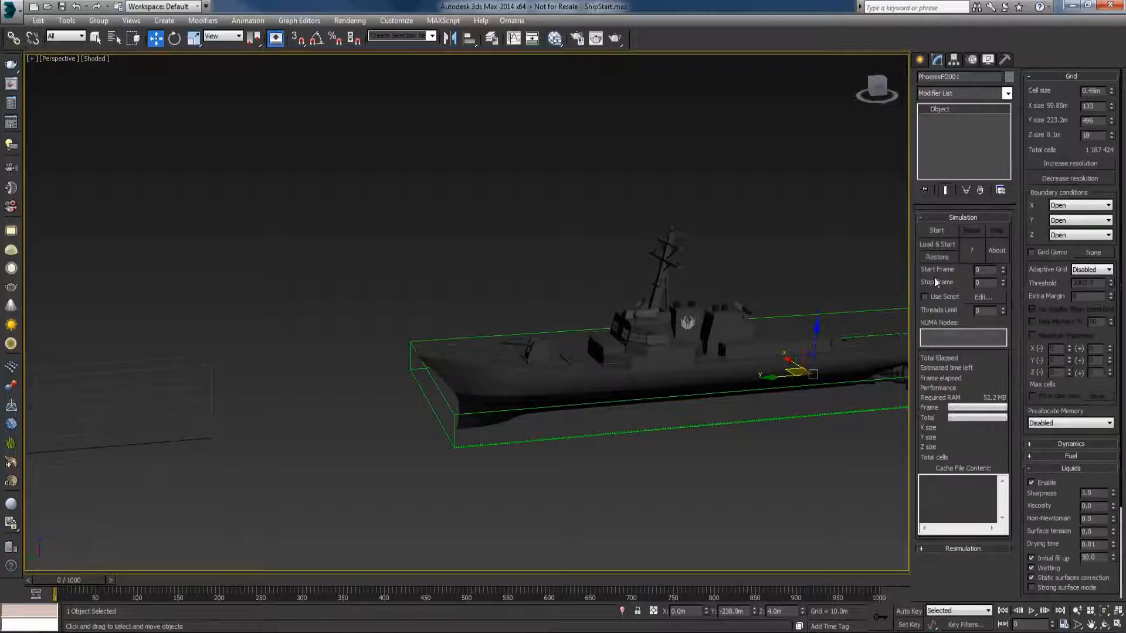
click(937, 229)
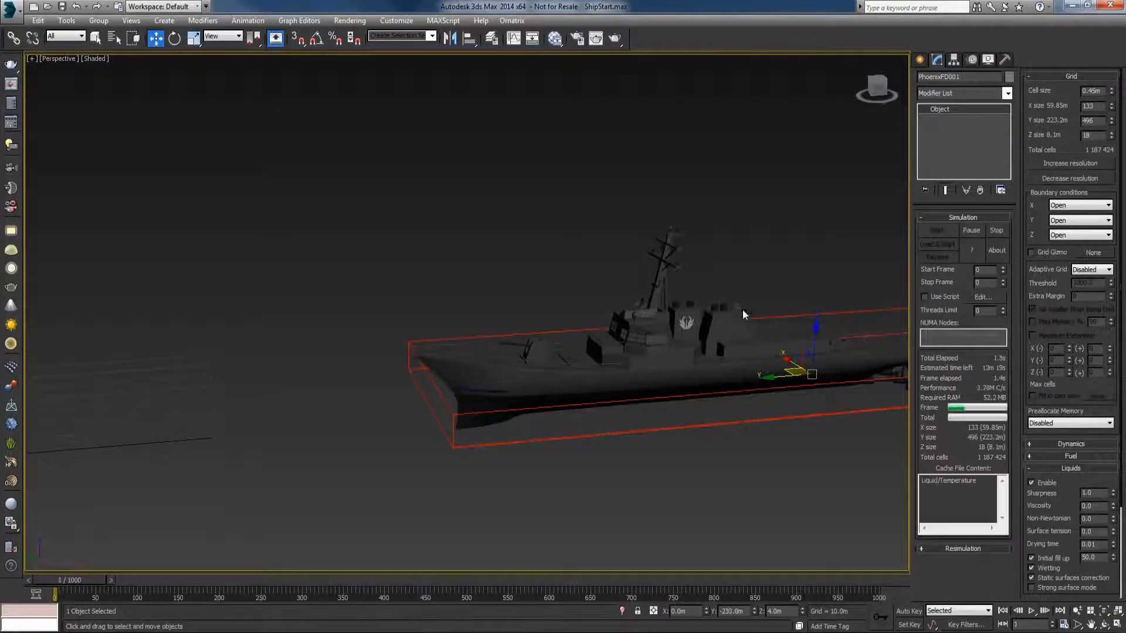
Step: Pause the simulation to check the water level in the Left view, set Initial fill up to 40, and restart the simulation
key(v)
click(763, 369)
middle_drag(305, 334, 686, 362)
scroll(483, 343, up, 5)
click(968, 231)
middle_drag(536, 322, 690, 323)
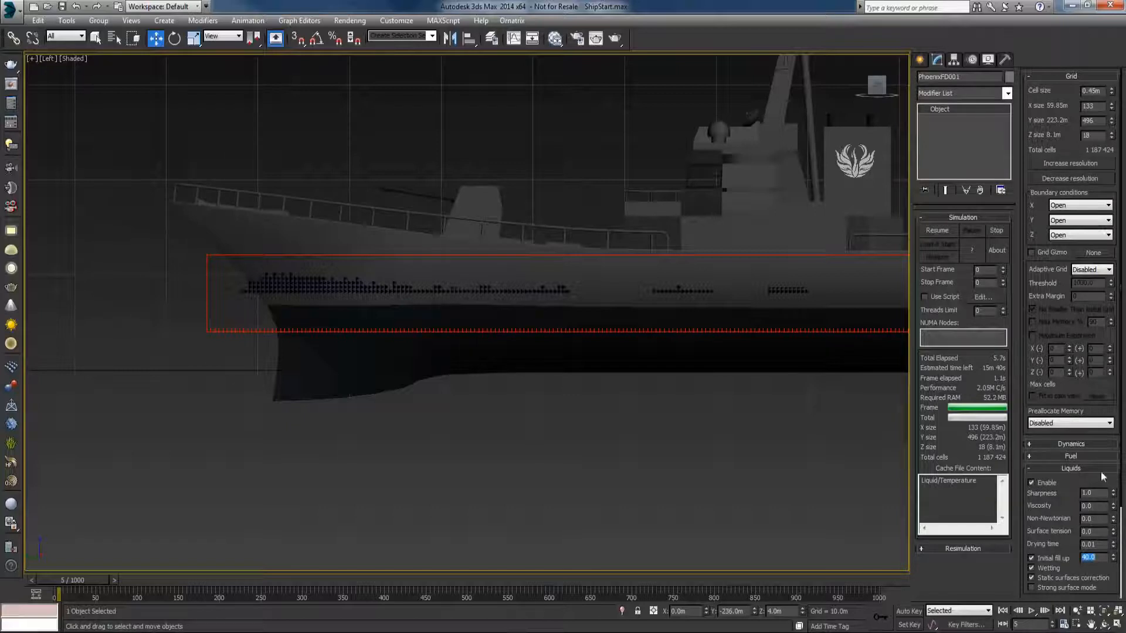
click(934, 230)
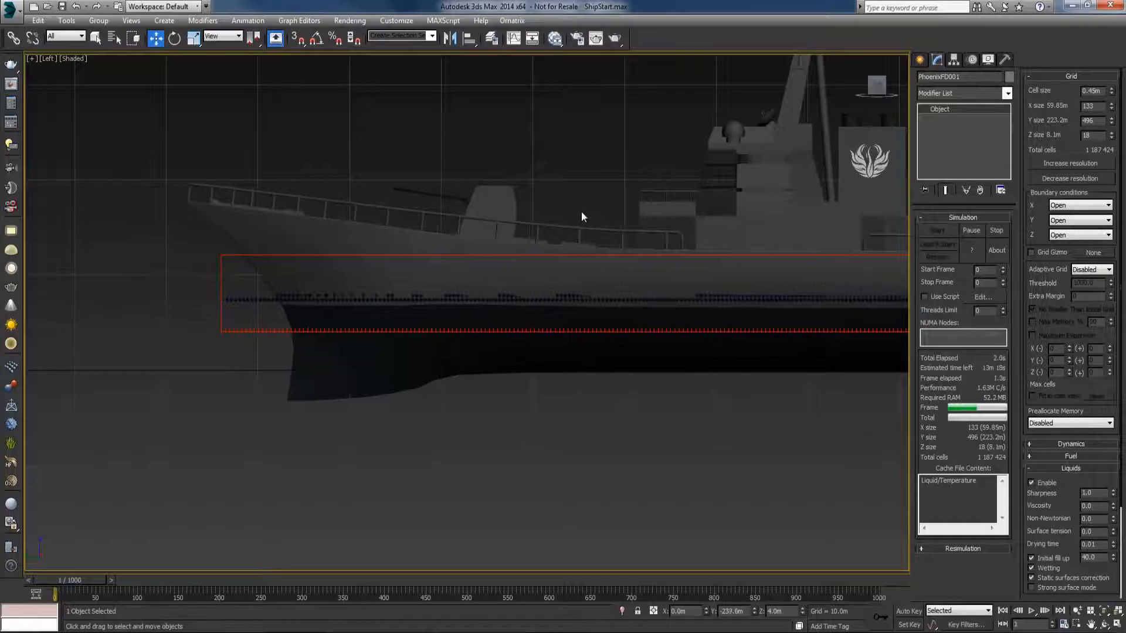
Step: In the Perspective view, turn off the simulator's Liquid/Temp., Smoke, Fuel, RGB, Foam and Other previews and turn on Show mesh
key(v)
click(636, 300)
alt+middle_drag(632, 284, 667, 361)
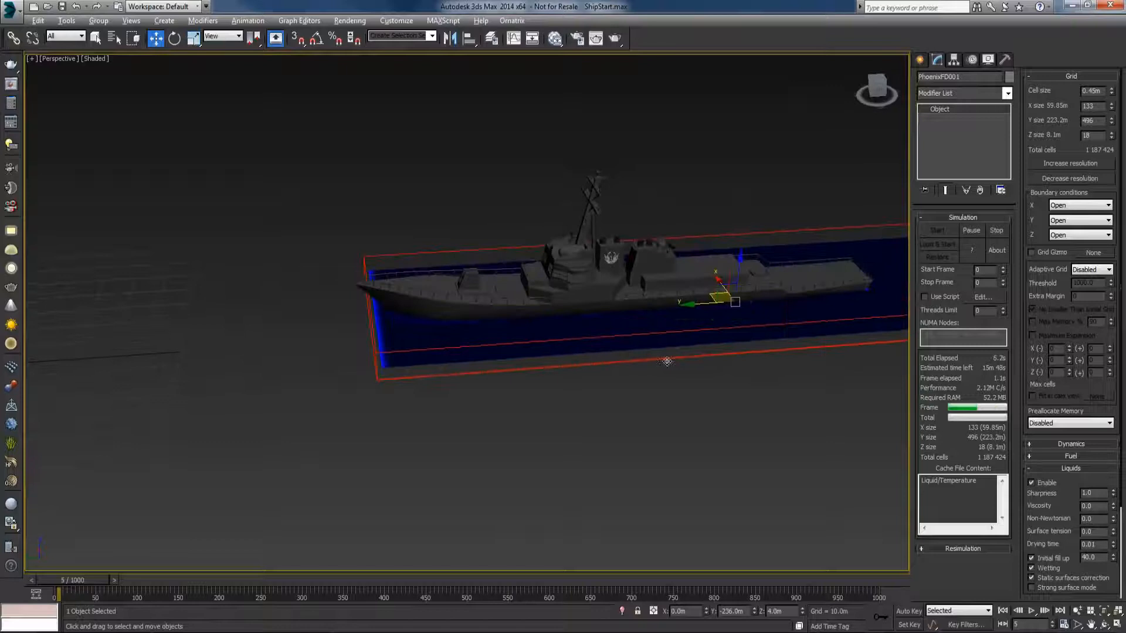
scroll(1071, 488, down, 3)
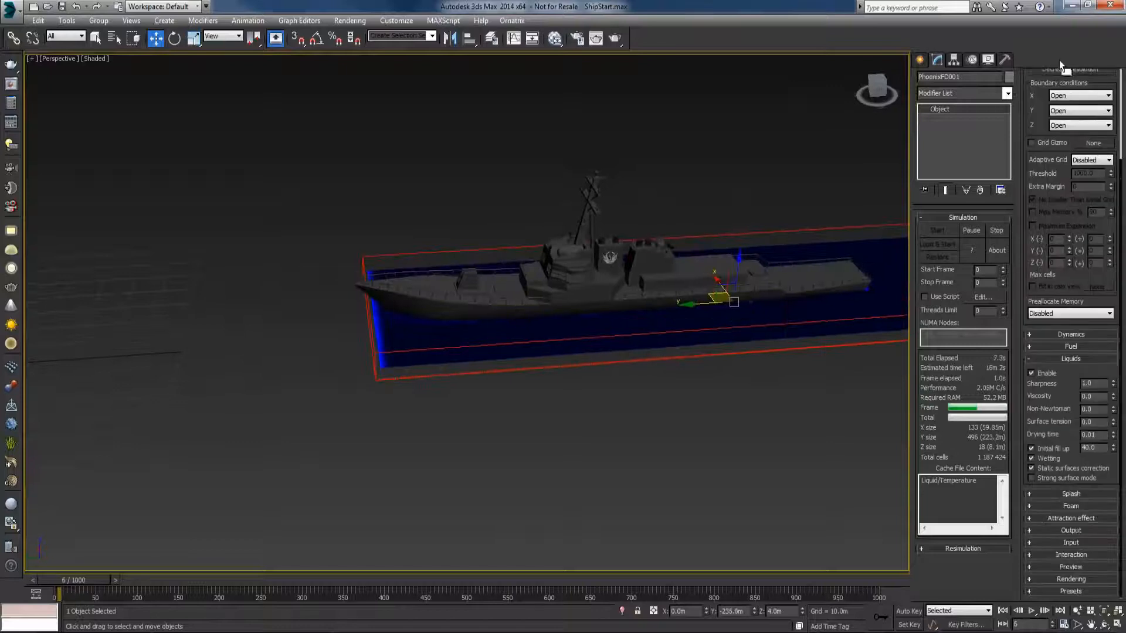
click(1071, 567)
click(1030, 441)
click(1030, 417)
click(1030, 393)
click(1030, 346)
click(1029, 322)
click(1030, 299)
click(1030, 276)
click(1029, 265)
click(1029, 276)
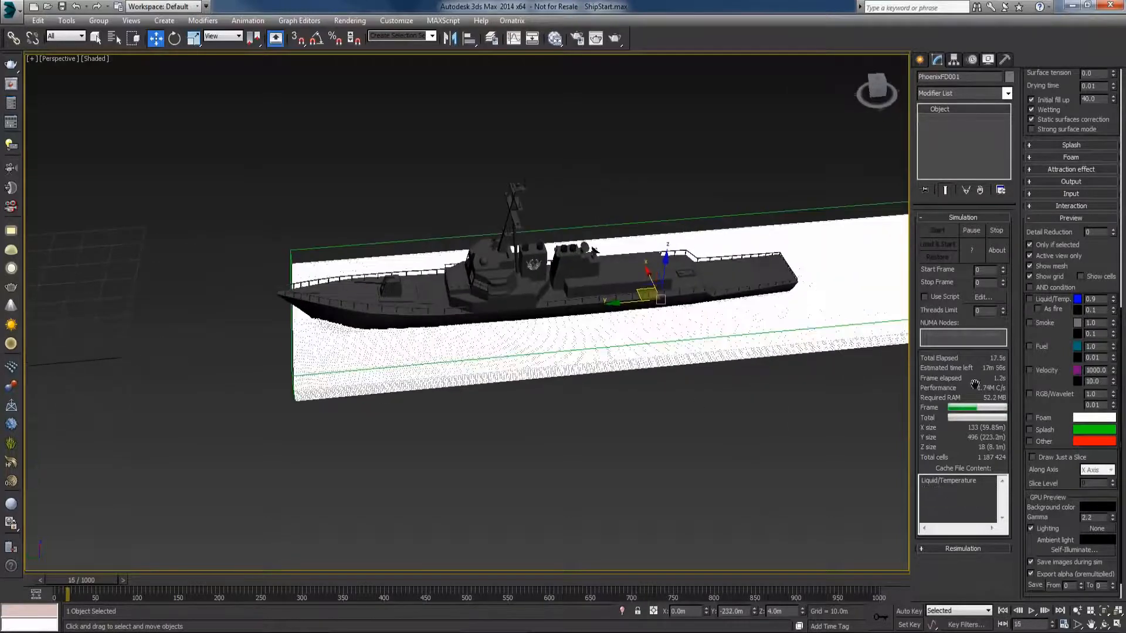
Step: Set the simulator's rendering mode to Ocean and accept the recommended static default geometry
scroll(1070, 579, down, 1)
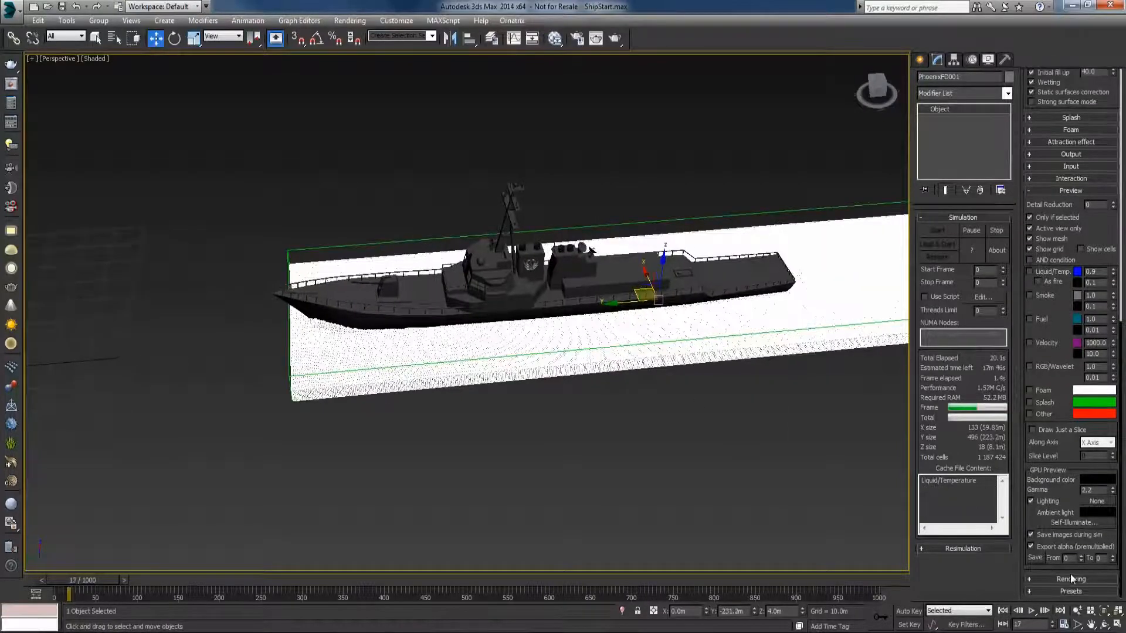
click(1070, 578)
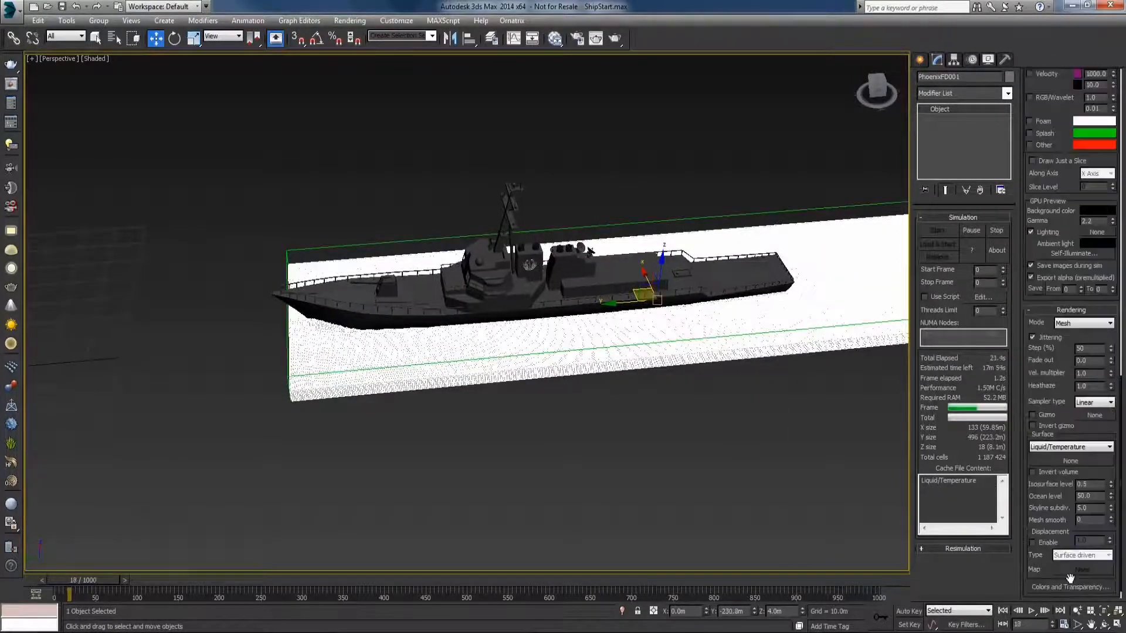
click(1075, 323)
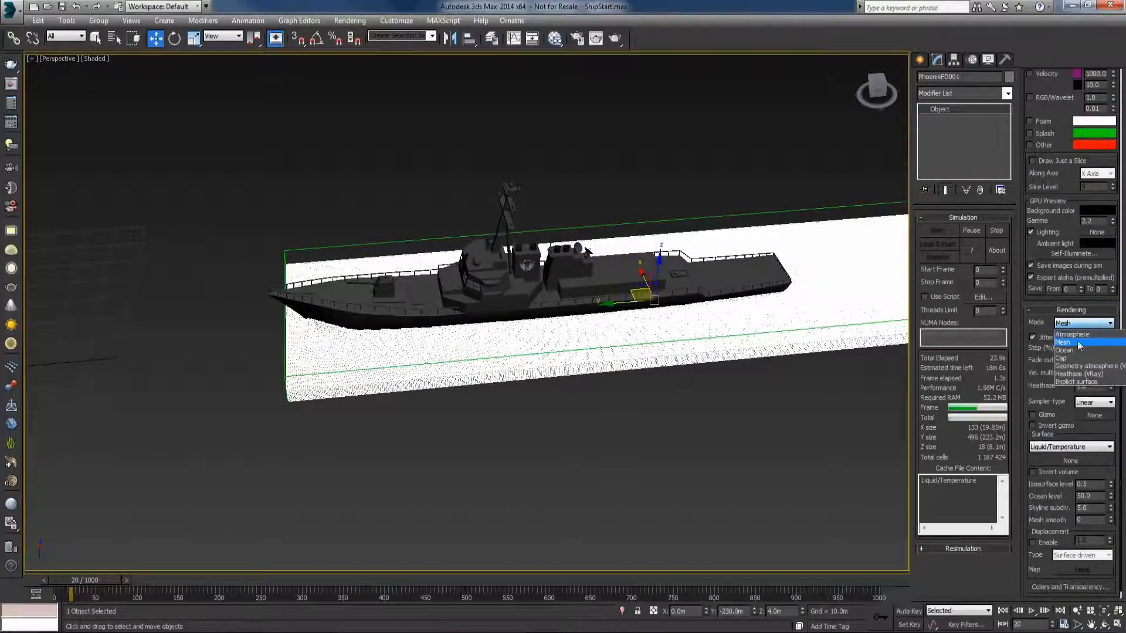
click(1077, 350)
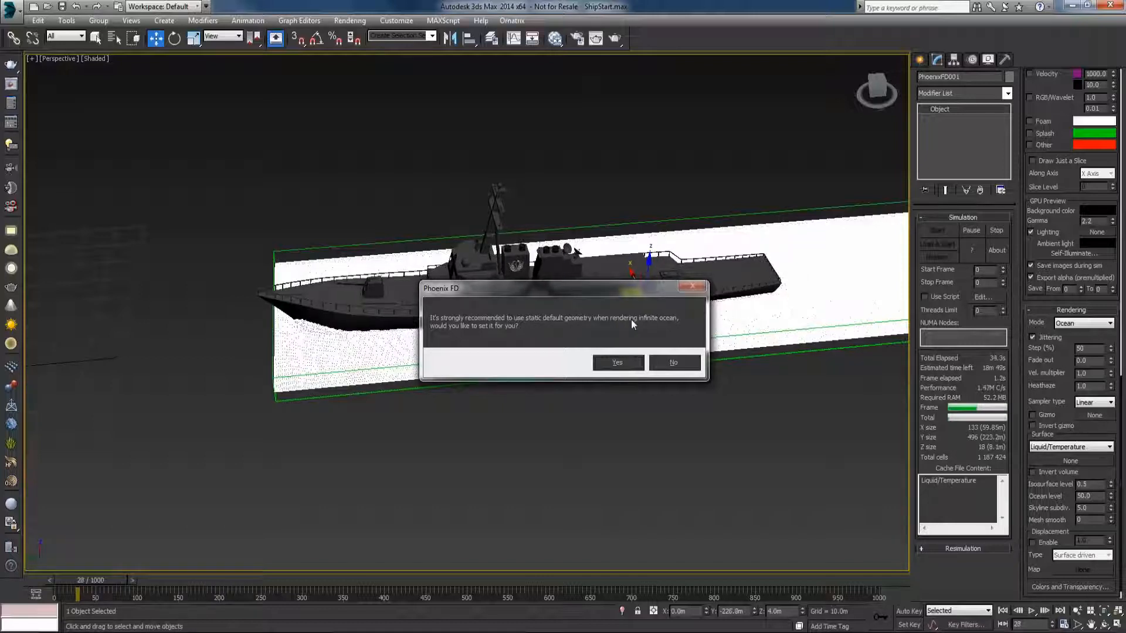
click(617, 364)
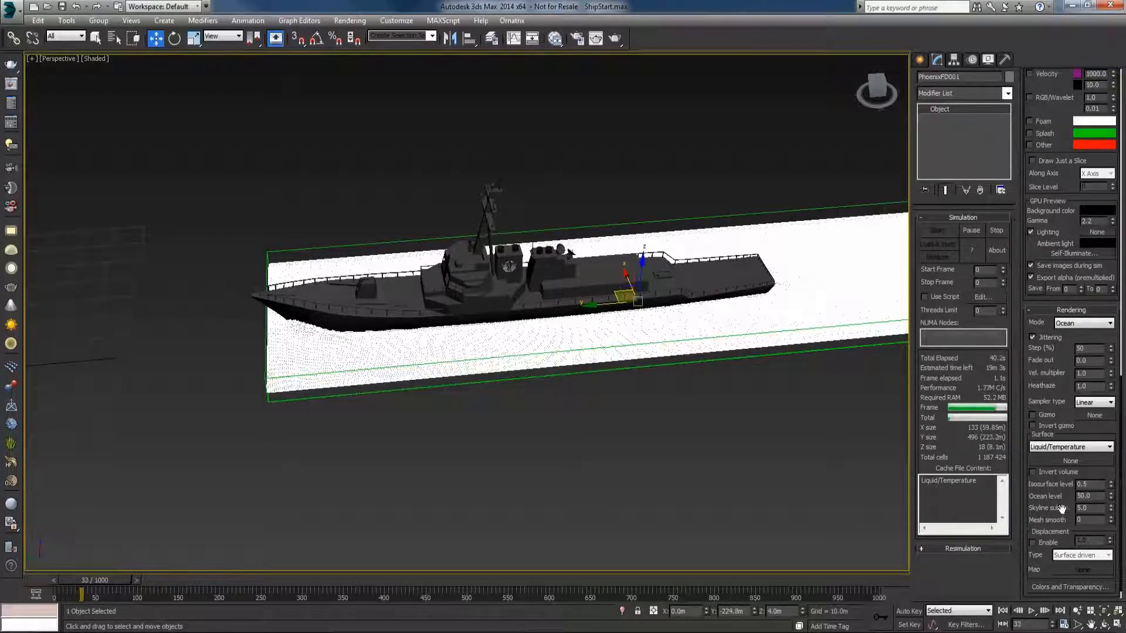
Step: Set the simulator's Ocean level to 40 and deselect it to view the water mesh around the ship
scroll(1061, 509, down, 1)
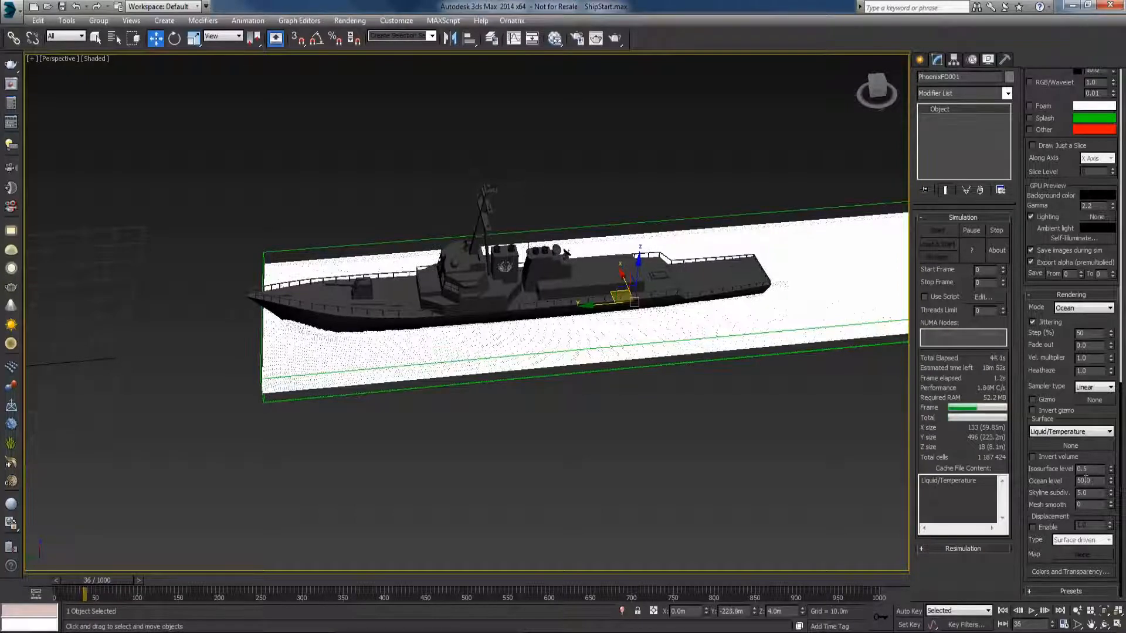
double_click(1083, 480)
text(40)
key(Return)
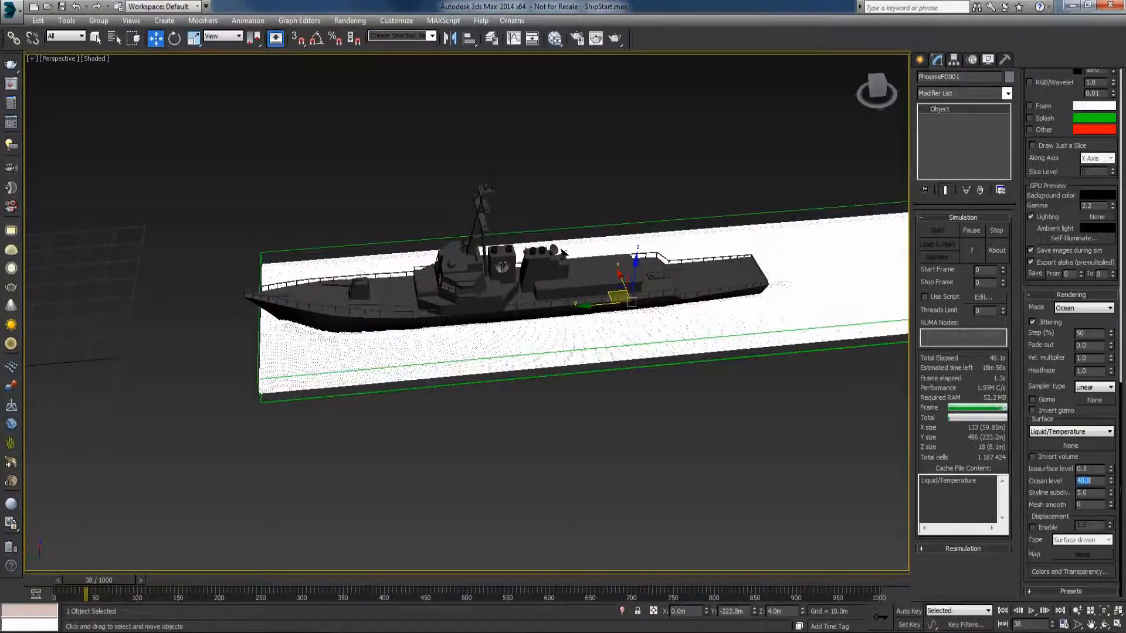
click(789, 416)
mouse_move(718, 422)
alt+middle_down()
mouse_move(721, 432)
mouse_move(730, 410)
alt+middle_up()
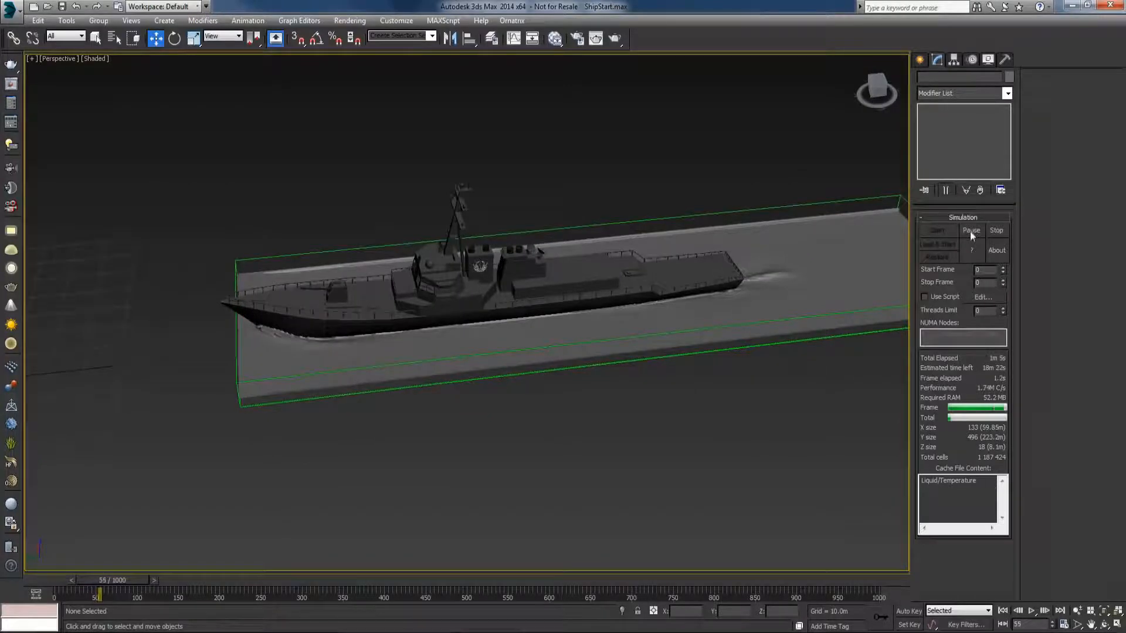
Step: Pause the simulation to examine the wake behind the ship's stern, and stop the simulation
click(969, 231)
key(q)
alt+middle_drag(793, 304, 784, 333)
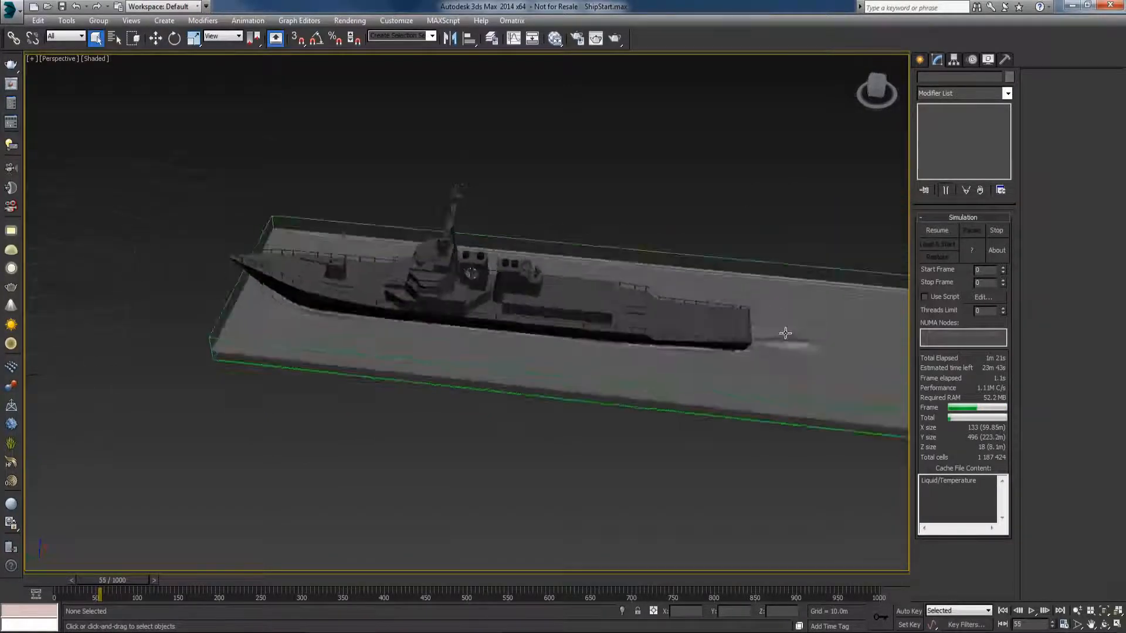
scroll(785, 333, up, 10)
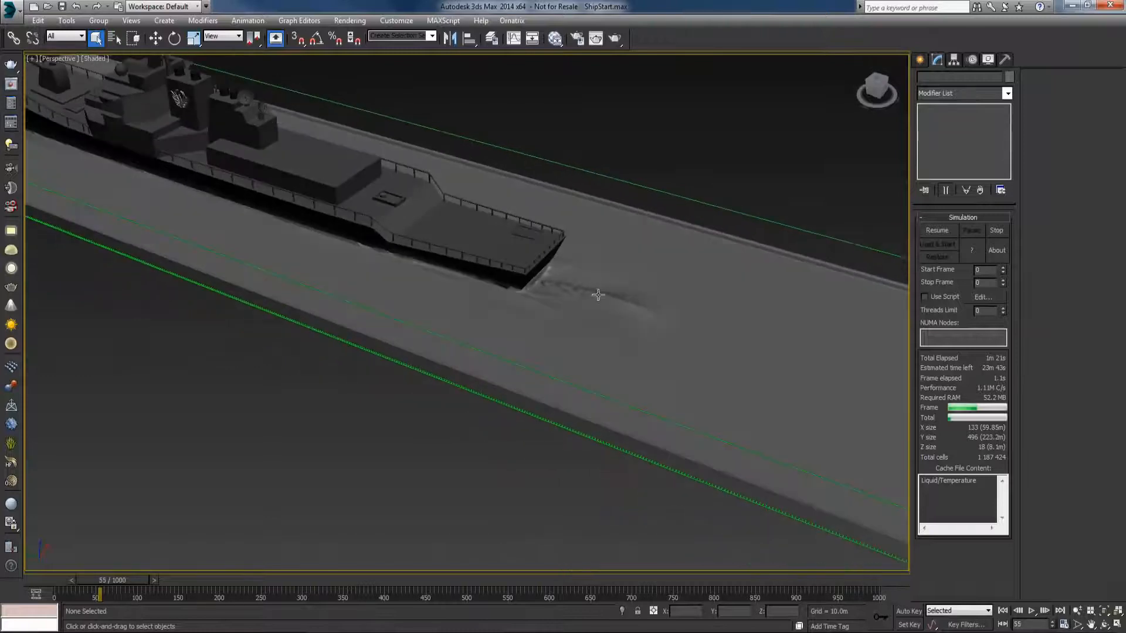
alt+middle_drag(563, 340, 566, 351)
click(994, 234)
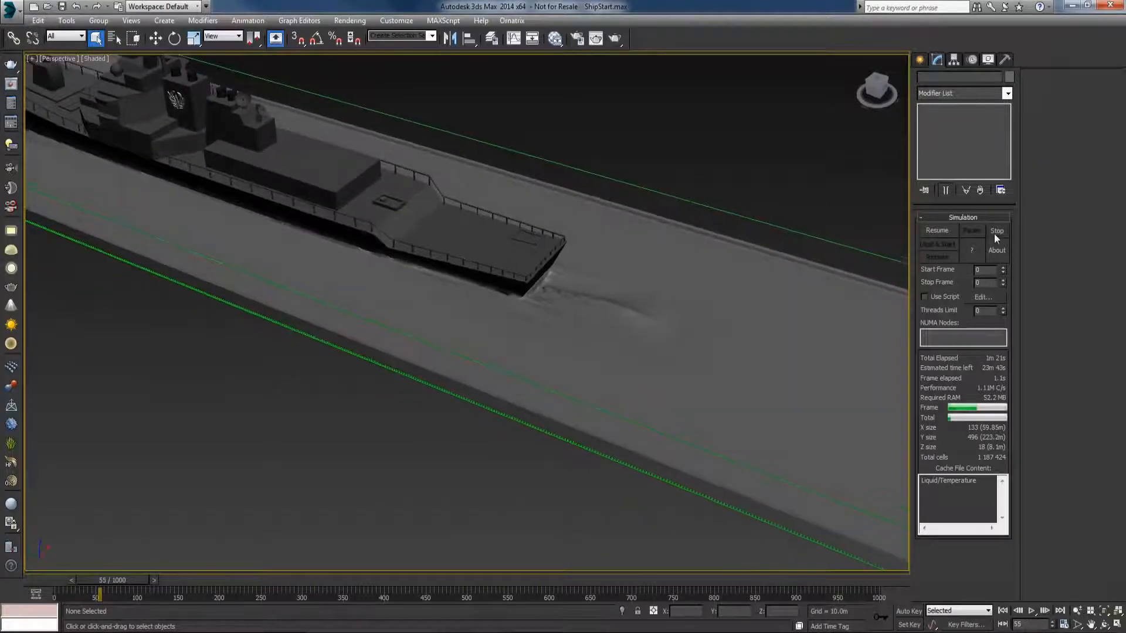
Step: Unhide the TailEmitter object in the Obj layer
click(492, 39)
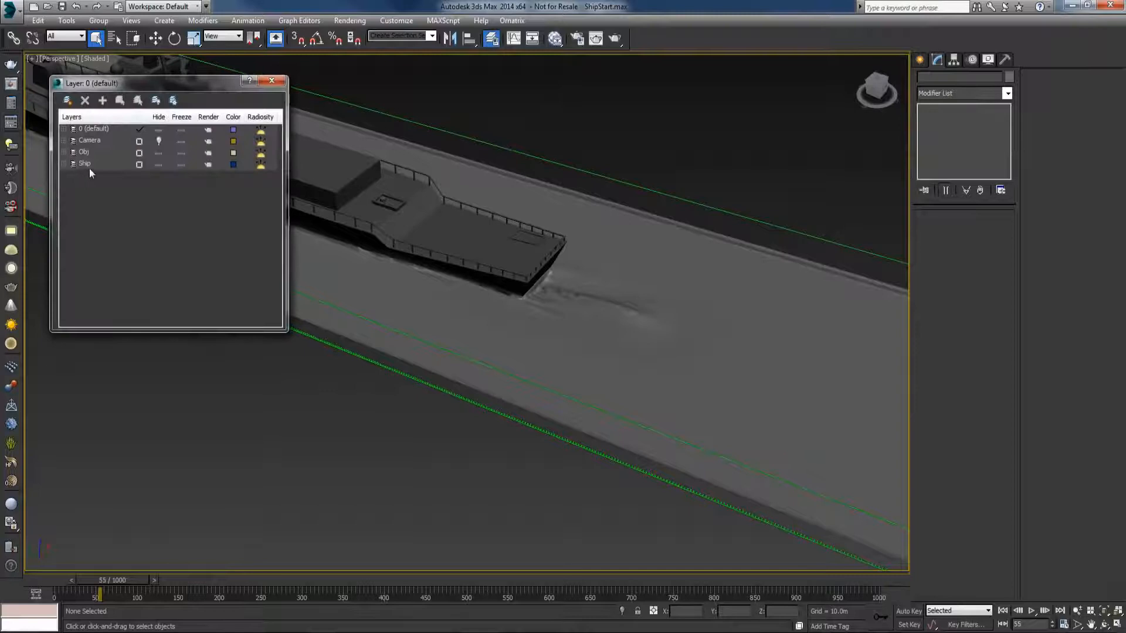
click(63, 152)
click(158, 177)
click(271, 81)
Step: Select the TailEmitter box under the stern and examine its position behind the propeller
alt+middle_drag(536, 278, 542, 211)
click(532, 183)
mouse_move(607, 193)
alt+middle_down()
mouse_move(579, 181)
mouse_move(597, 187)
mouse_move(598, 213)
alt+middle_up()
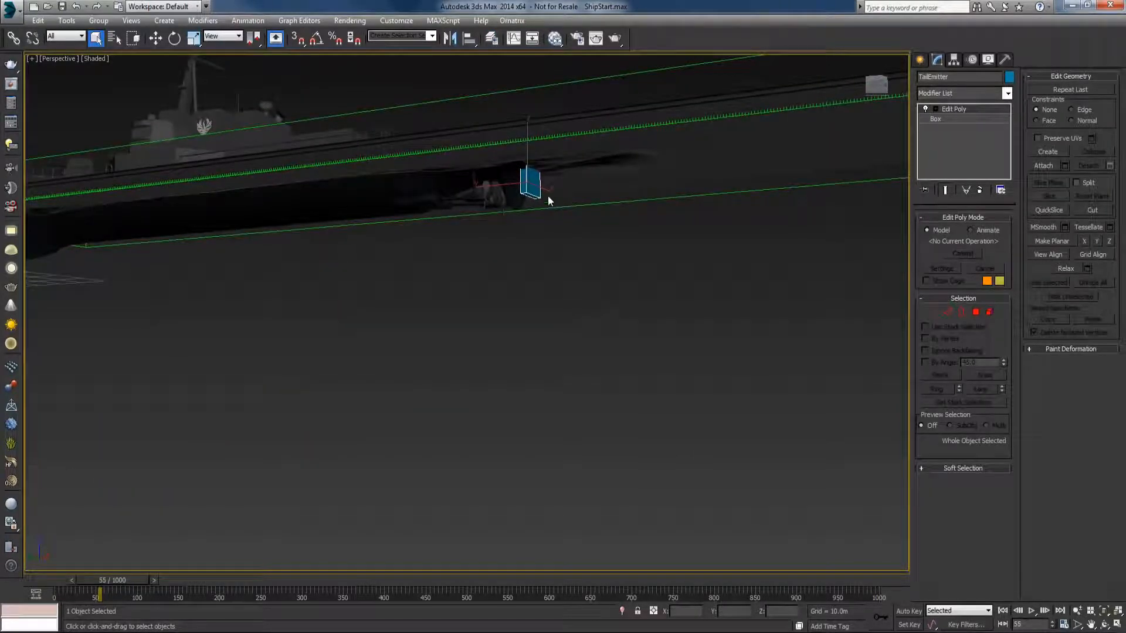
scroll(528, 175, up, 4)
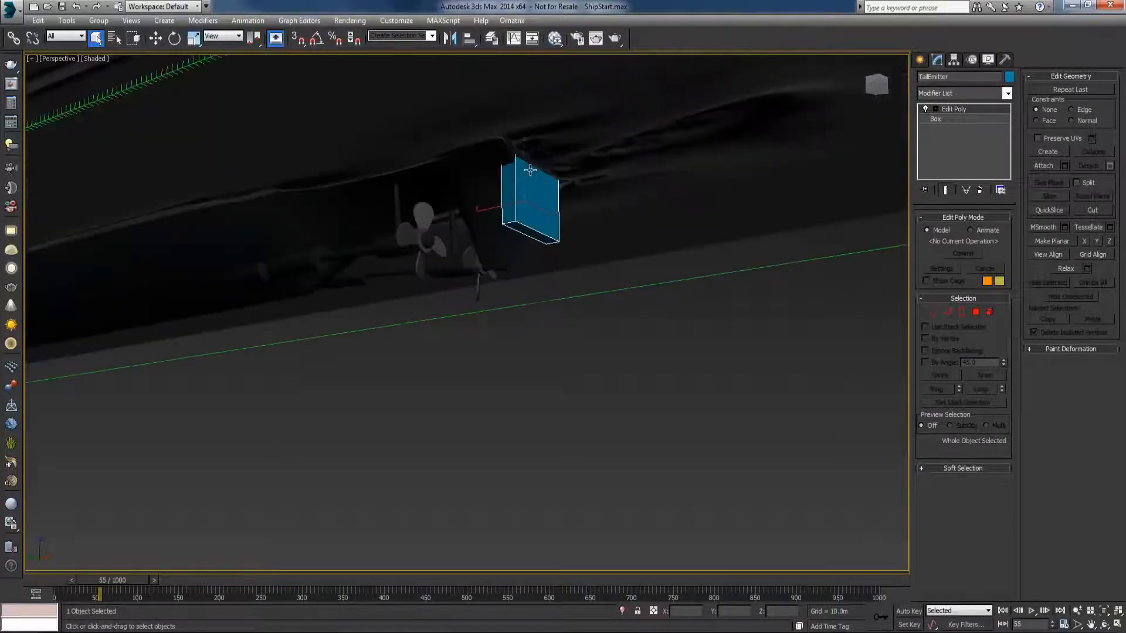
scroll(548, 186, down, 4)
alt+middle_drag(548, 191, 625, 302)
scroll(566, 228, down, 4)
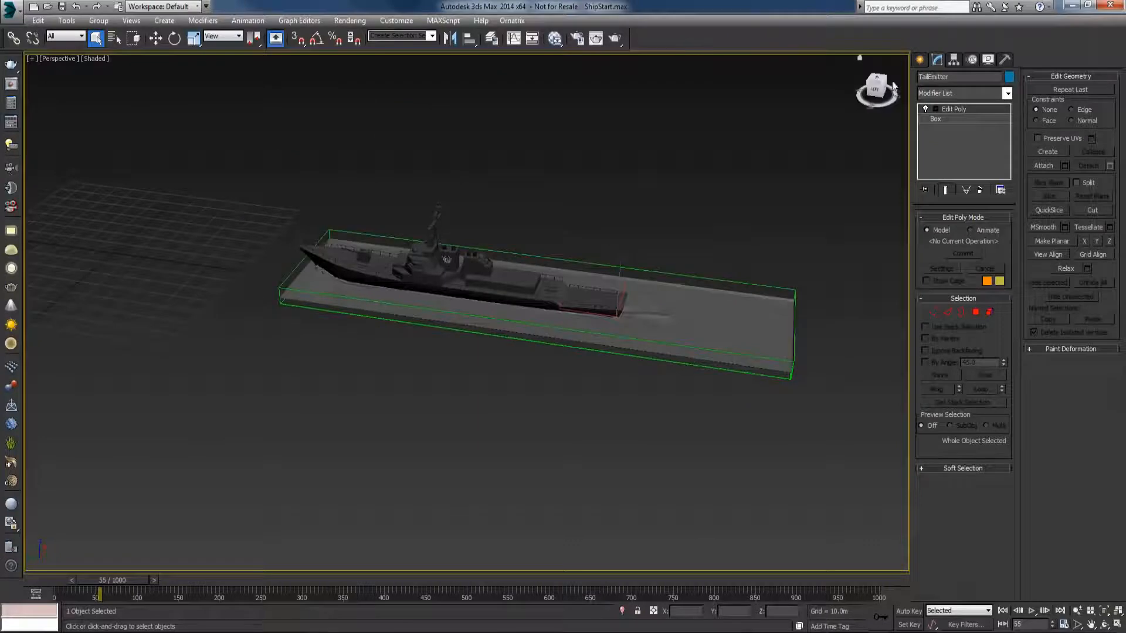
Step: Create a PhoenixFD PHXLiquid source helper in the empty area ahead of the ship's bow
click(919, 61)
click(980, 78)
click(964, 103)
click(960, 187)
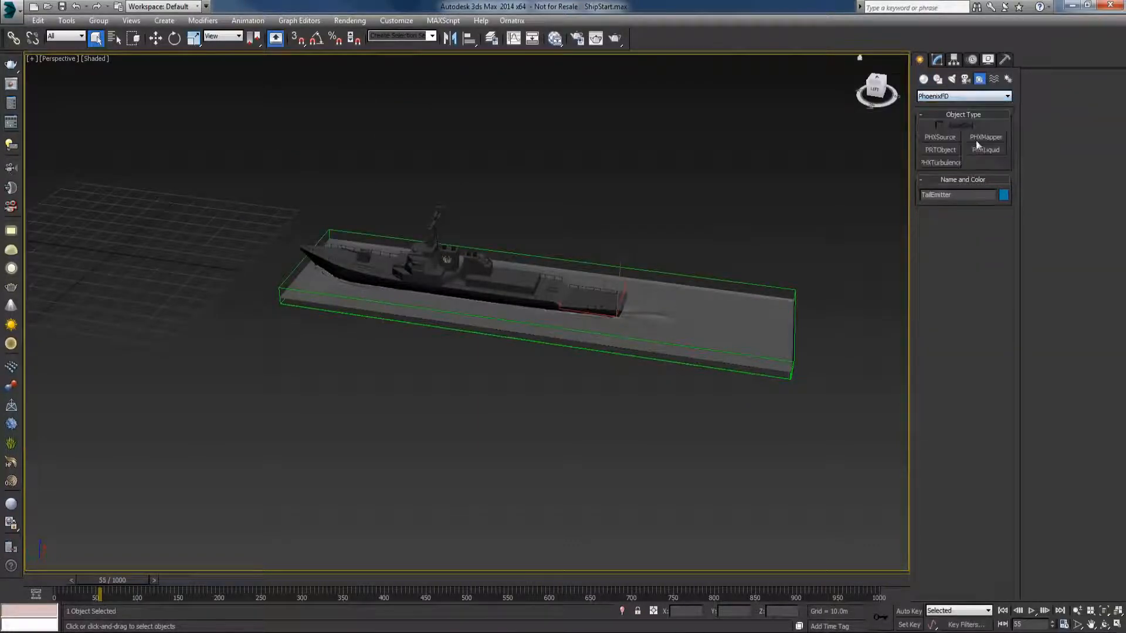
click(977, 150)
scroll(394, 184, up, 3)
click(138, 208)
drag(138, 208, 153, 209)
alt+middle_drag(153, 208, 158, 179)
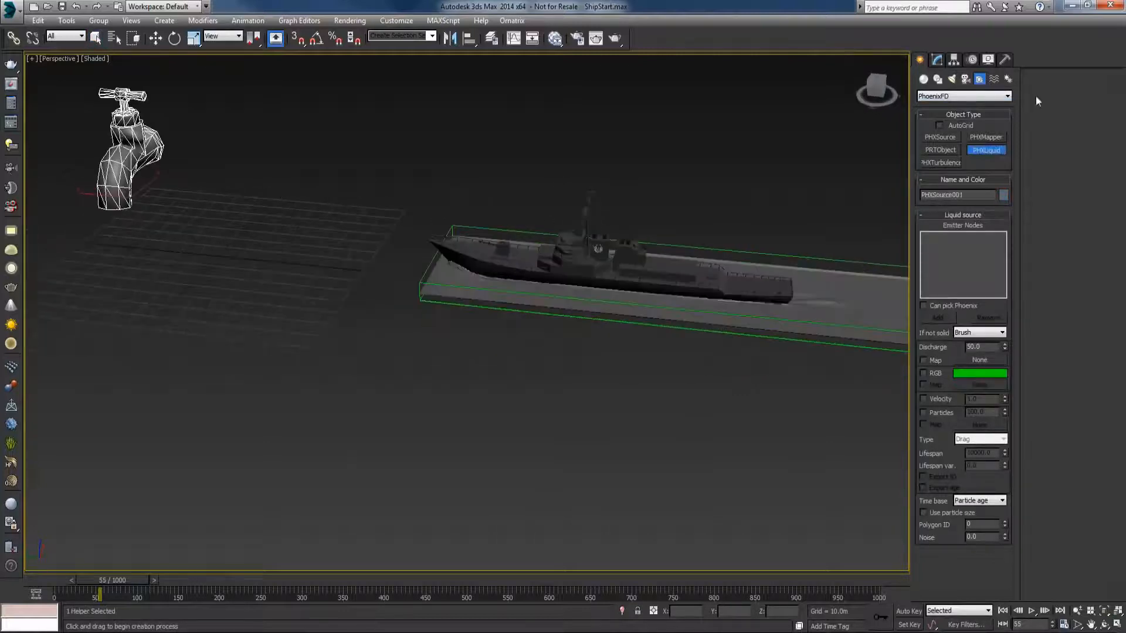
Step: Give the new liquid source a dark blue object color
click(1002, 196)
click(849, 326)
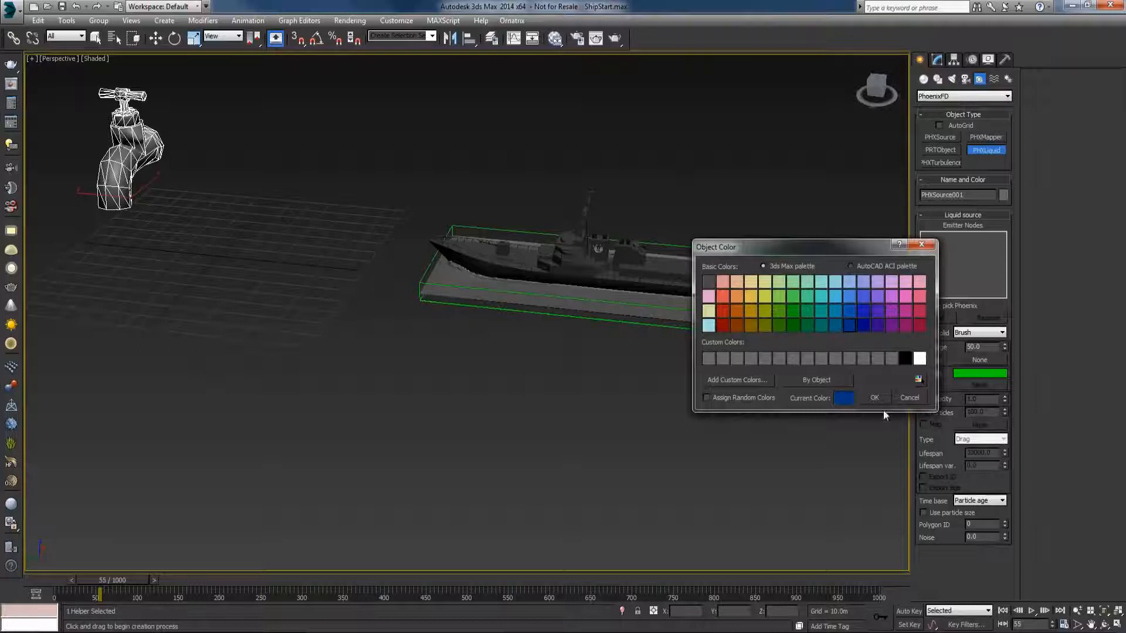
click(874, 398)
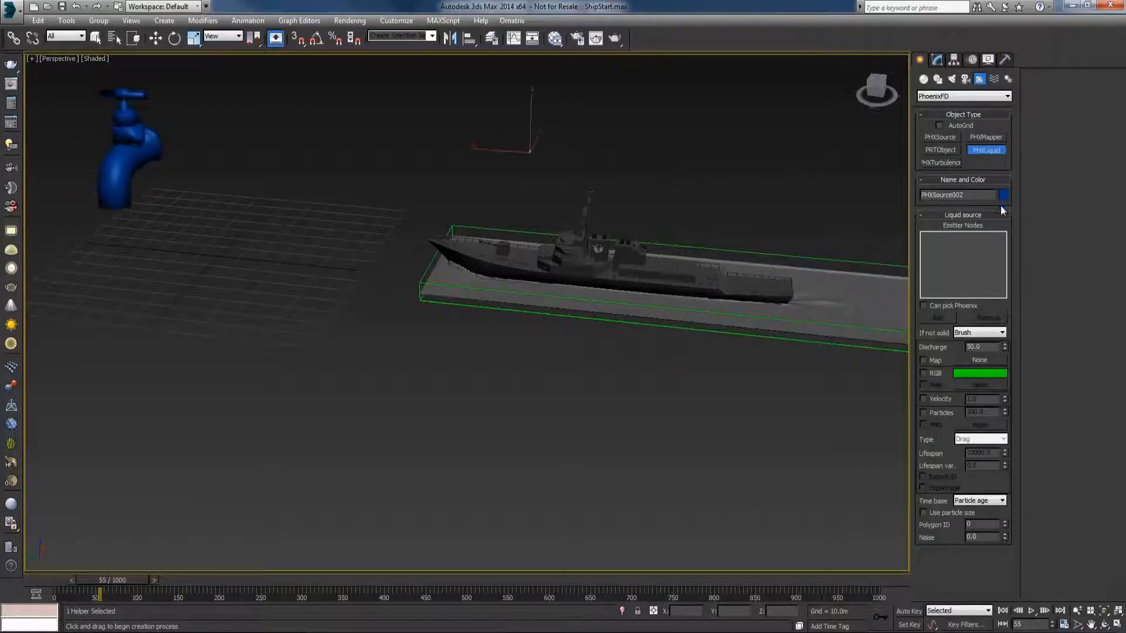
click(1003, 197)
click(891, 358)
click(873, 398)
click(761, 177)
alt+middle_drag(768, 252, 761, 248)
key(w)
alt+middle_drag(729, 211, 691, 189)
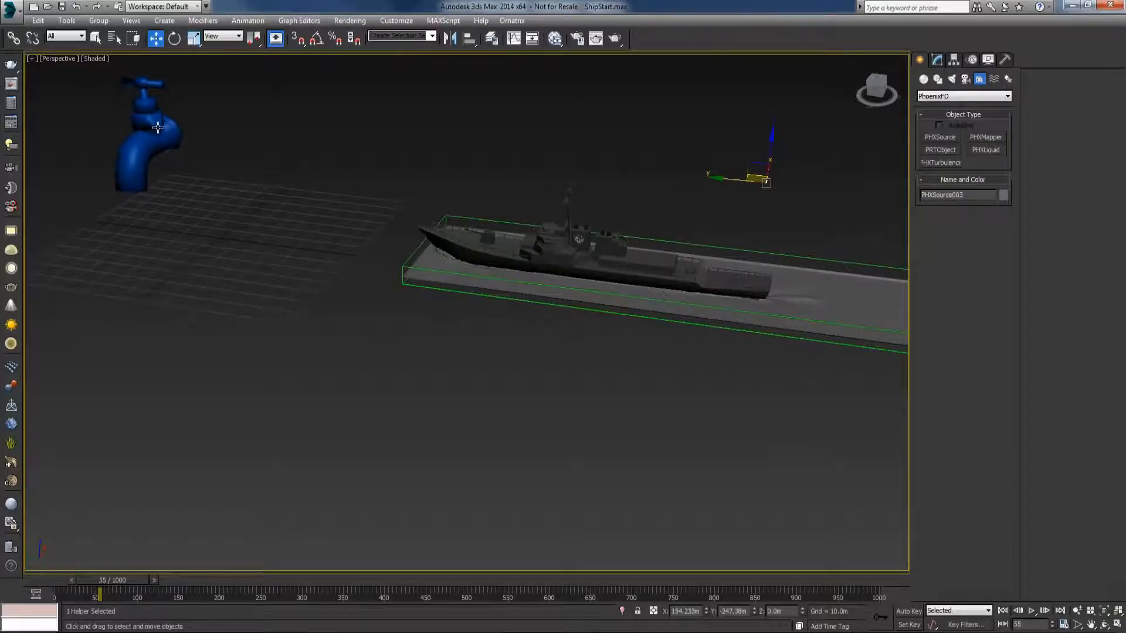
Step: Select the blue liquid source and add the TailEmitter box to its Emitter Nodes
click(157, 127)
click(936, 59)
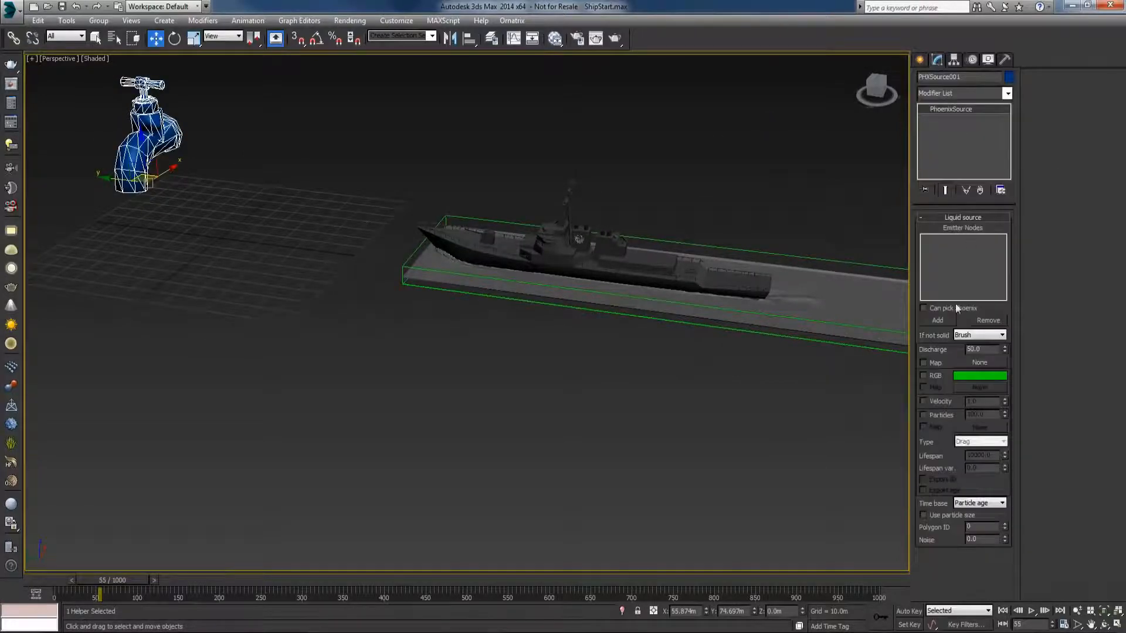
click(938, 320)
alt+middle_drag(711, 286, 730, 216)
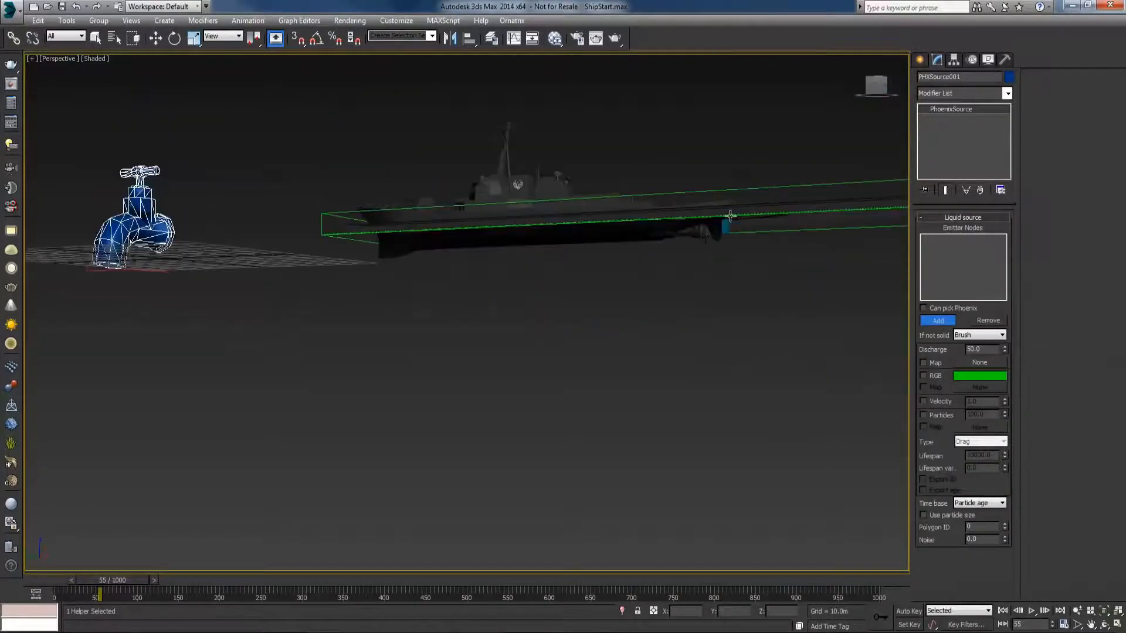
click(726, 229)
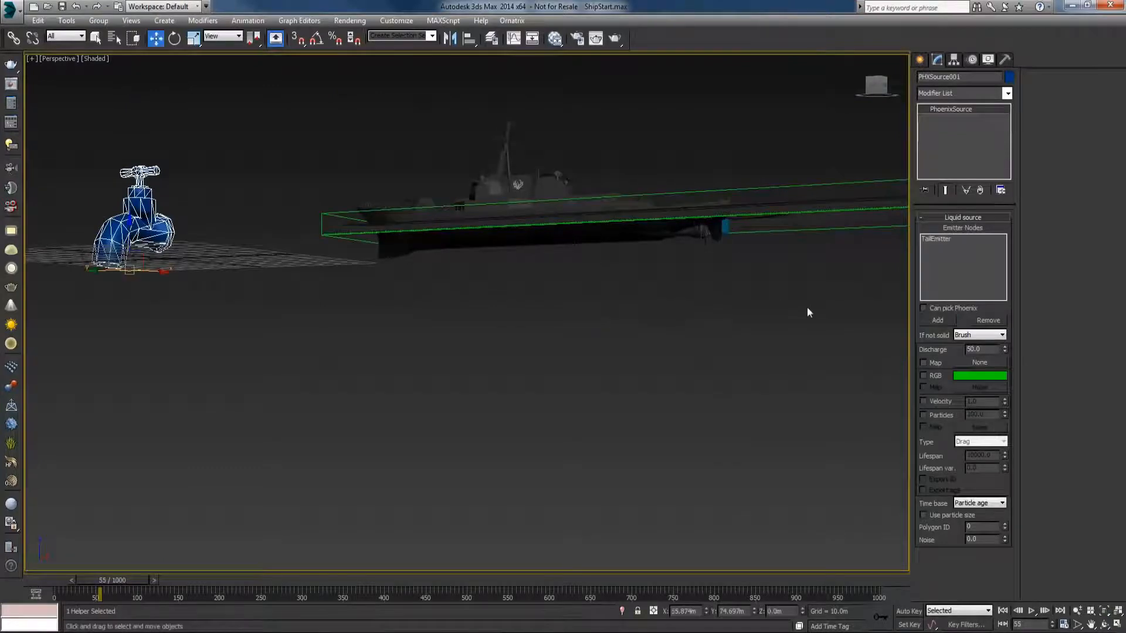
Step: Set the liquid source's Discharge to 14 and its Polygon ID to 1
alt+middle_drag(807, 312, 811, 326)
double_click(982, 350)
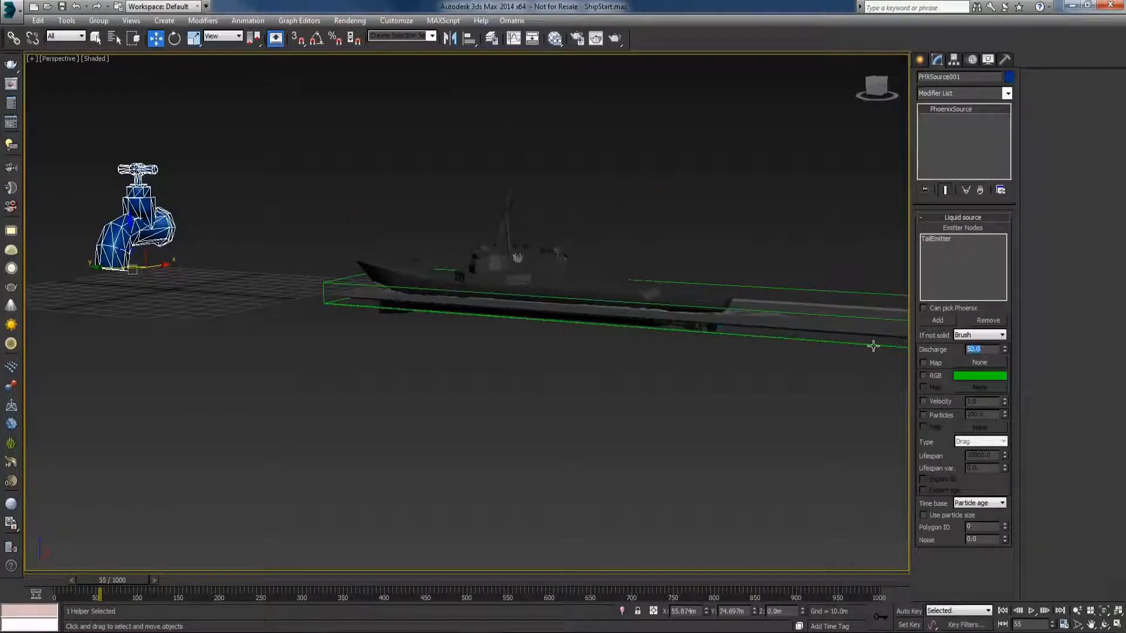
text(14)
key(Return)
Step: Select the TailEmitter box and, at polygon level, check the material IDs of its faces to identify the emitting one
alt+middle_drag(823, 438, 647, 298)
middle_drag(647, 298, 656, 451)
scroll(602, 467, up, 4)
scroll(586, 472, up, 5)
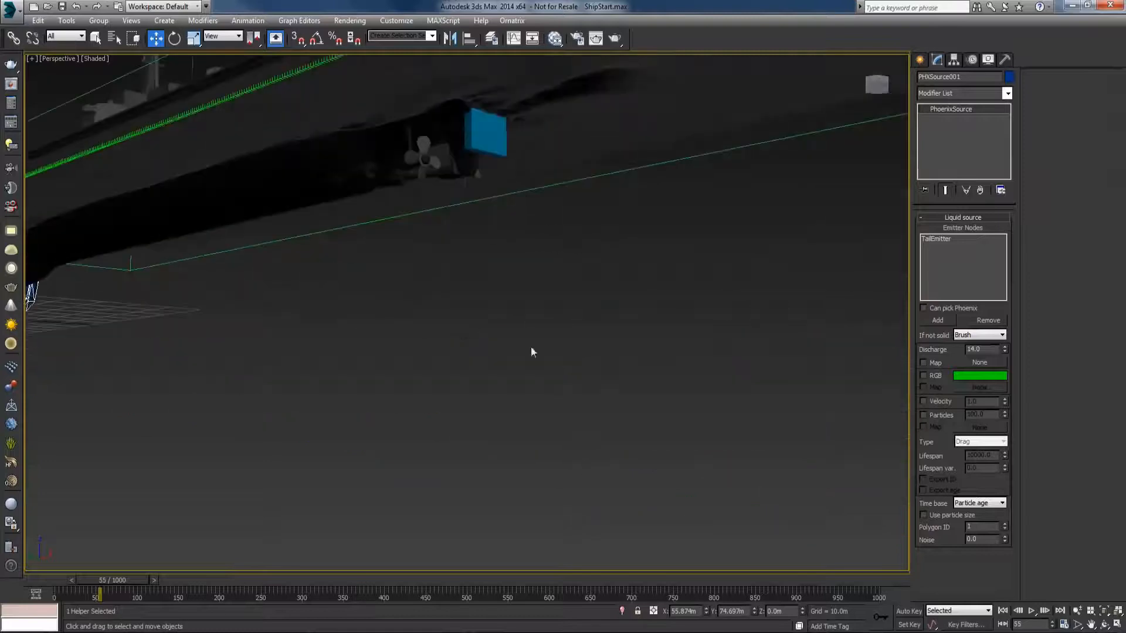
click(494, 136)
key(z)
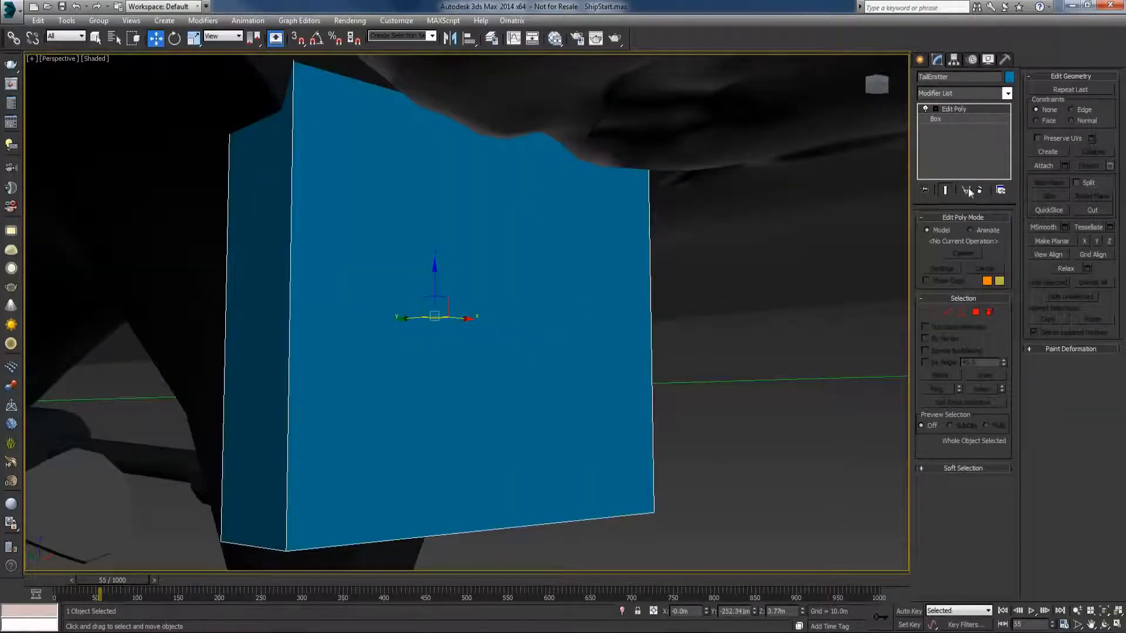
click(976, 312)
alt+middle_drag(620, 289, 418, 265)
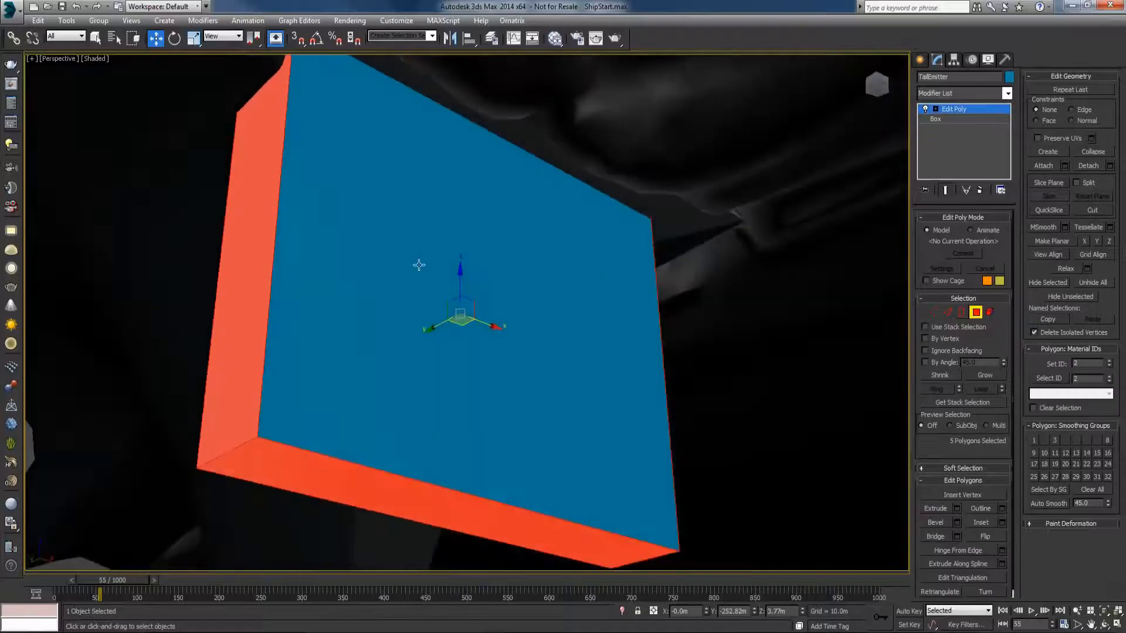
alt+middle_drag(277, 348, 291, 372)
click(421, 373)
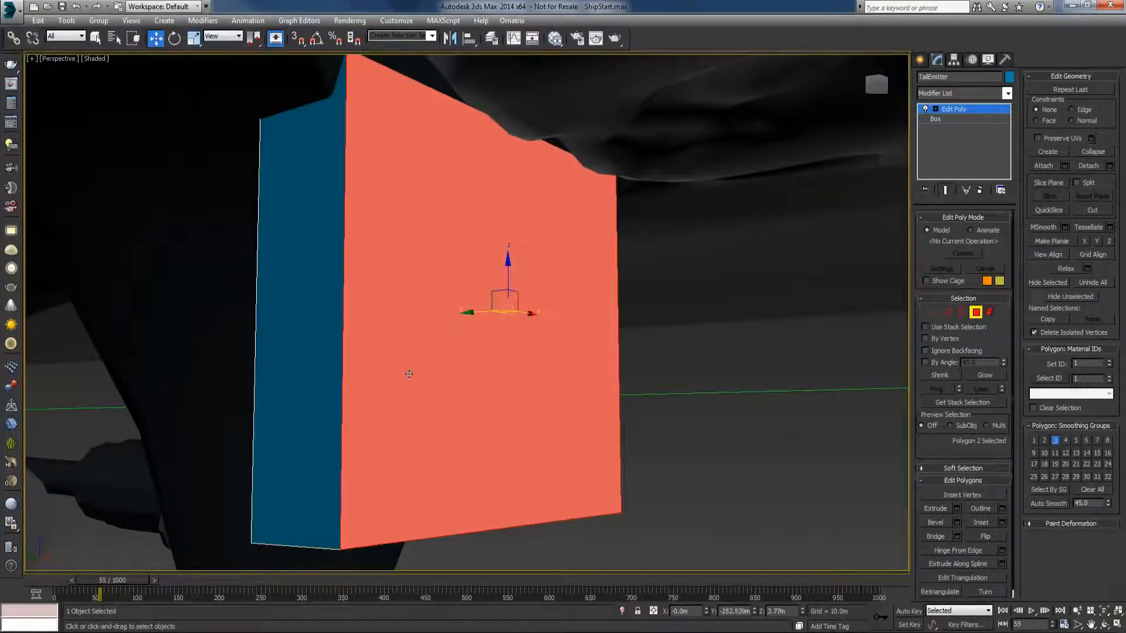
mouse_move(668, 392)
alt+middle_down()
mouse_move(659, 339)
mouse_move(663, 395)
mouse_move(668, 387)
alt+middle_up()
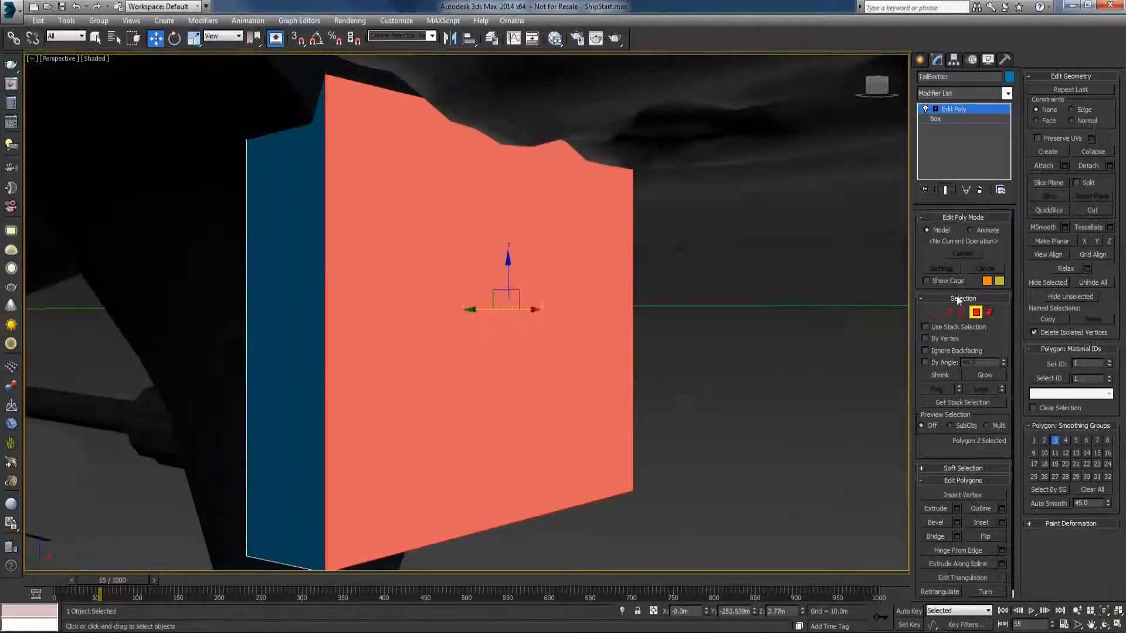
click(976, 314)
click(761, 327)
Step: Select the simulator, set its Stop Frame to 54, and start the simulation again
scroll(761, 327, down, 10)
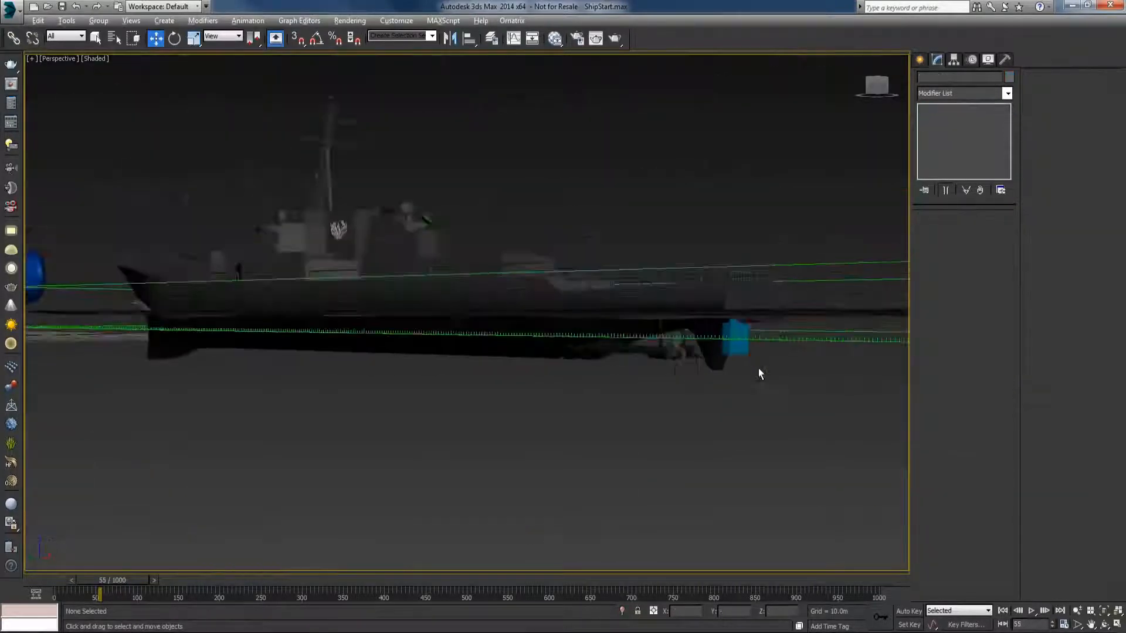
alt+middle_drag(758, 371, 774, 390)
click(757, 407)
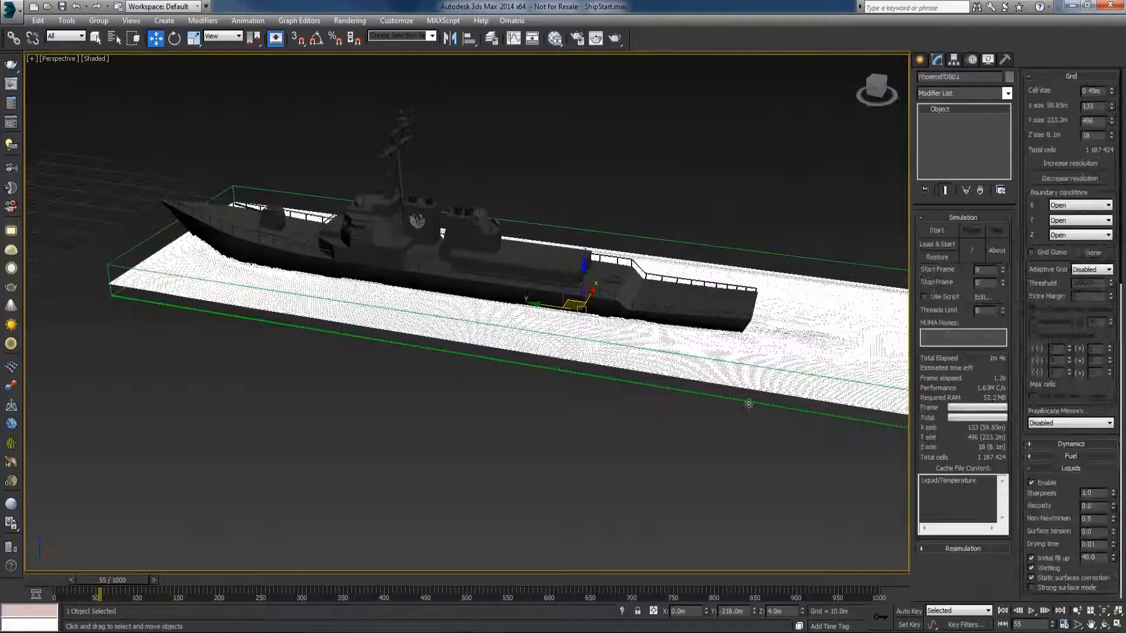
scroll(744, 406, down, 5)
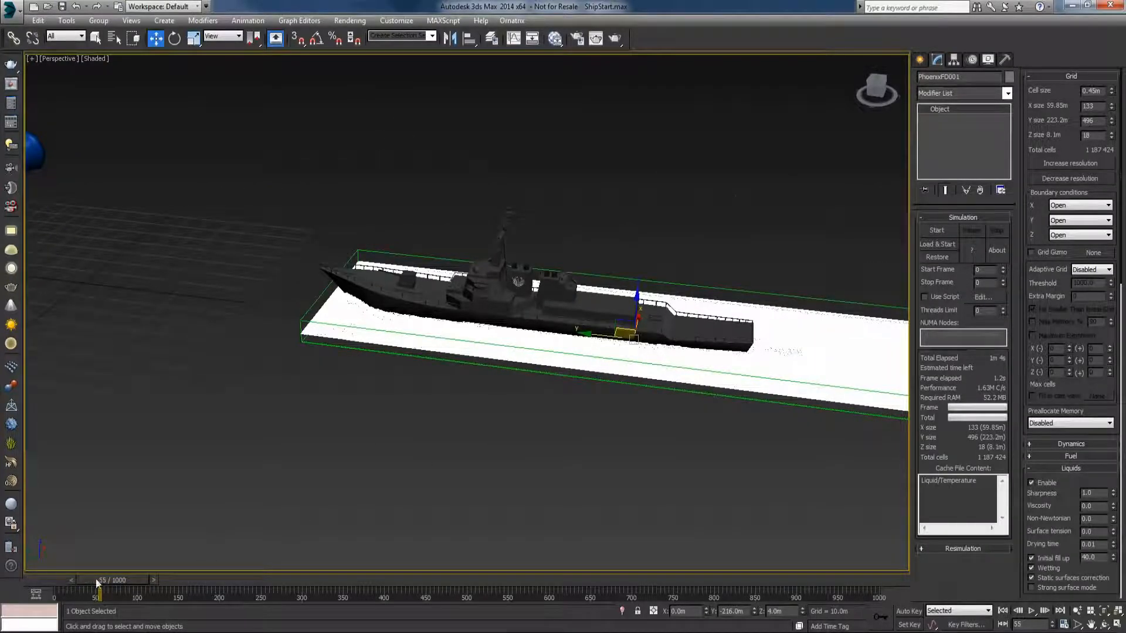
text(54)
key(Return)
scroll(711, 330, up, 4)
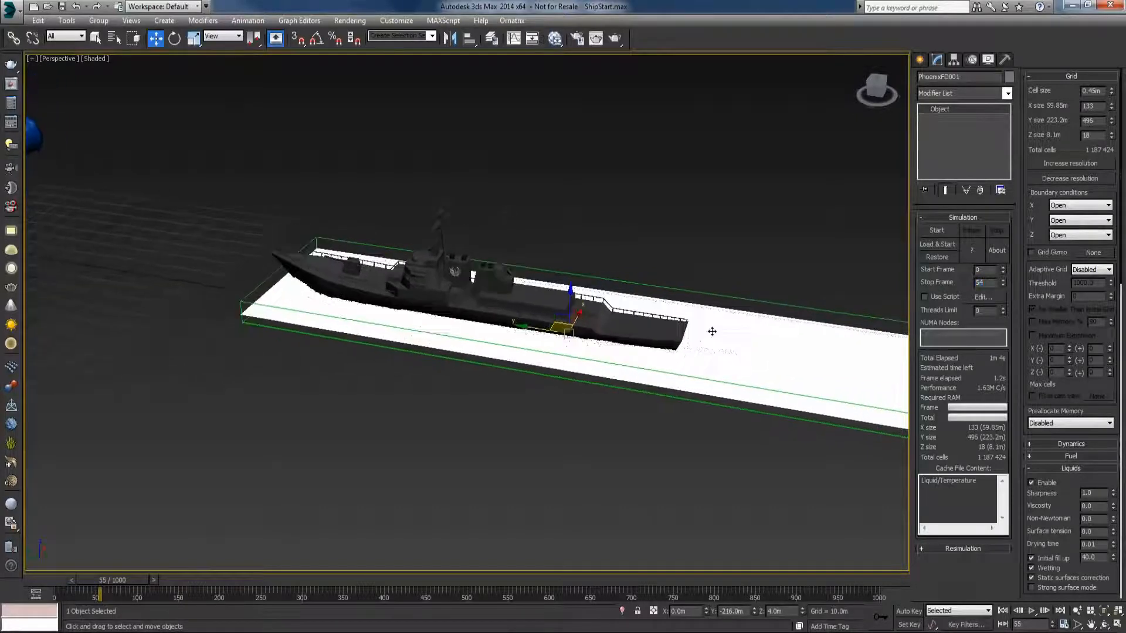
middle_drag(843, 262, 823, 265)
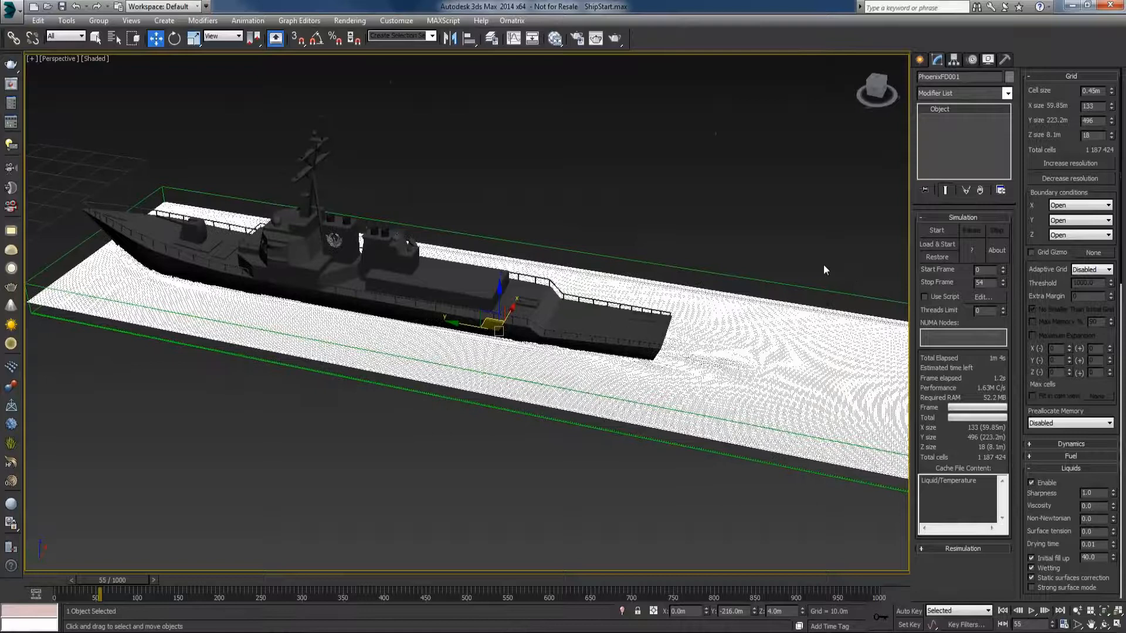
click(937, 230)
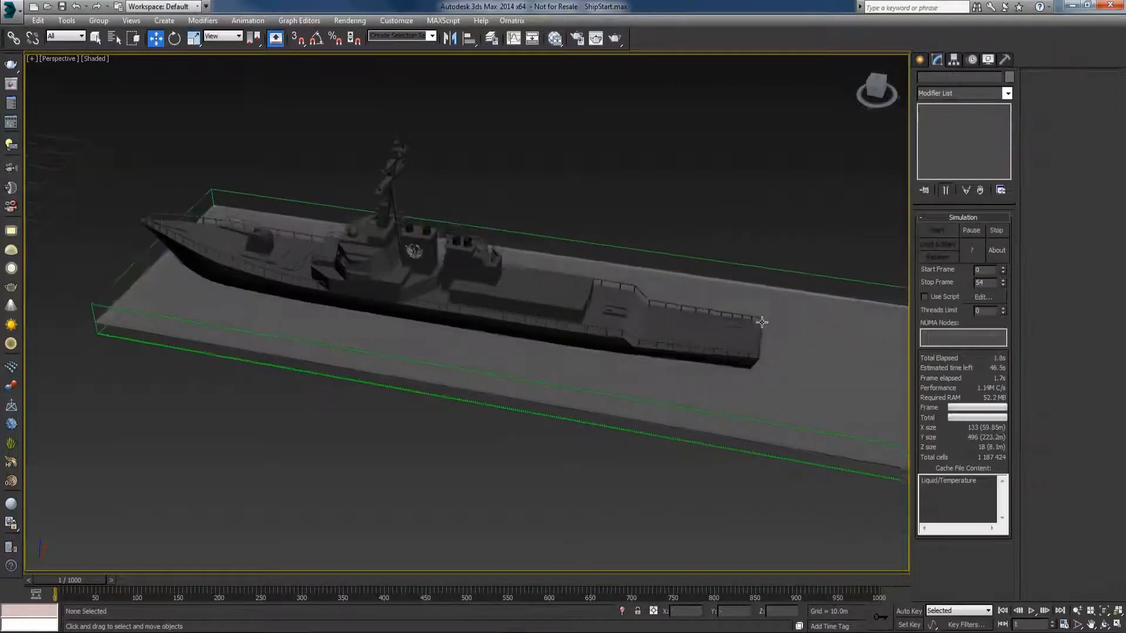
click(795, 293)
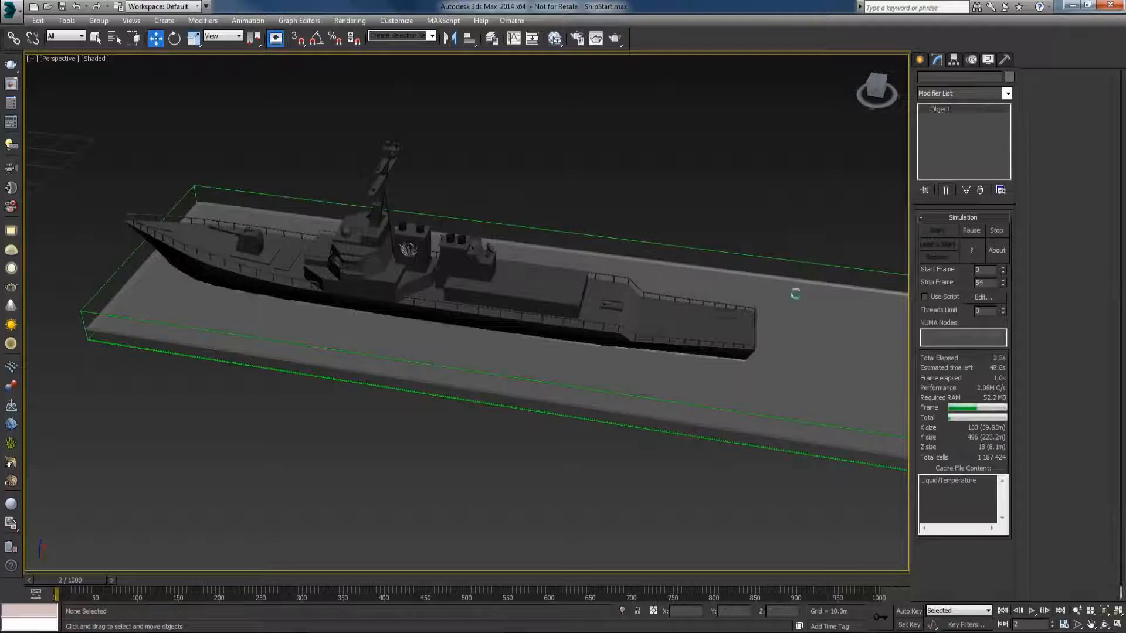
Step: Add a new VRayMtl between the Ship and Water materials in the Slate Material Editor and open its parameters
key(m)
right_click(194, 381)
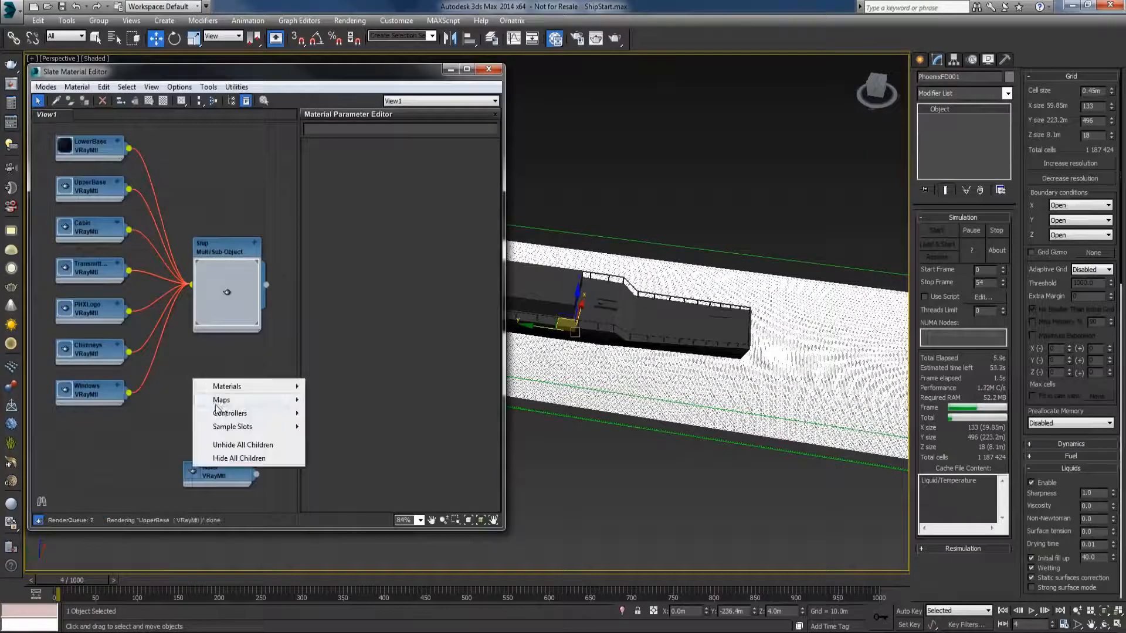
mouse_move(235, 387)
mouse_move(340, 399)
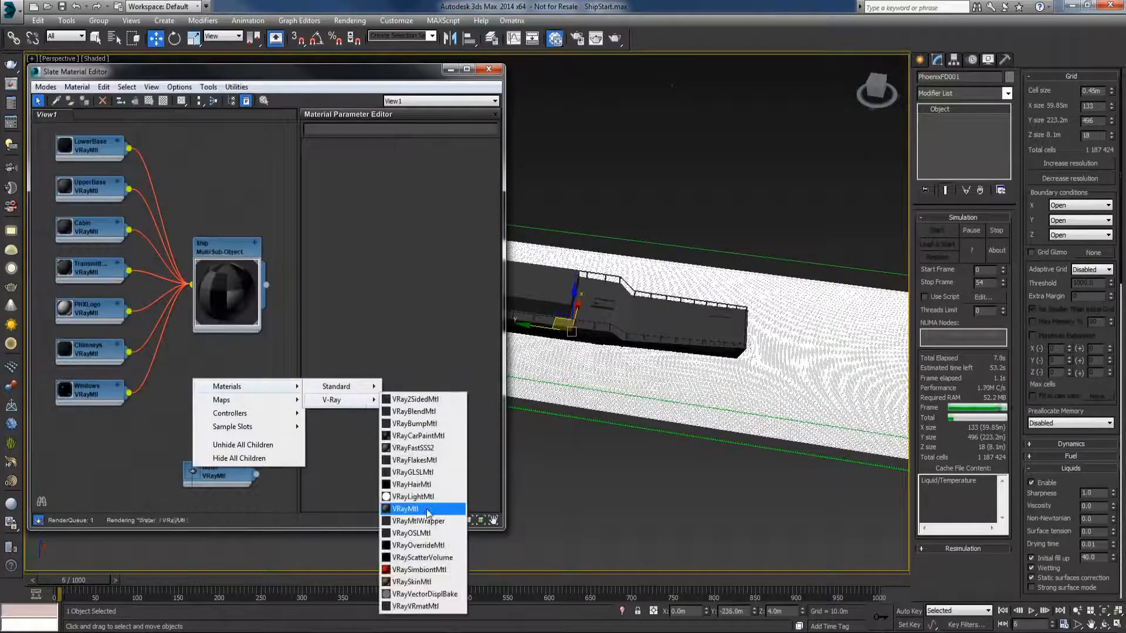
click(404, 508)
click(217, 374)
drag(195, 394, 232, 415)
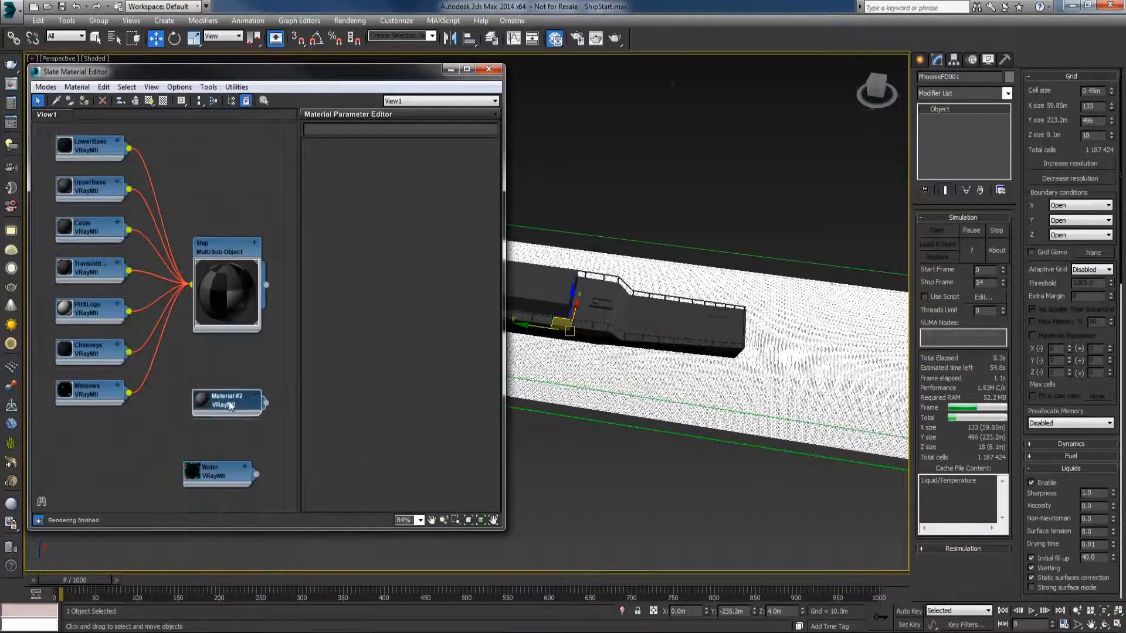
double_click(229, 404)
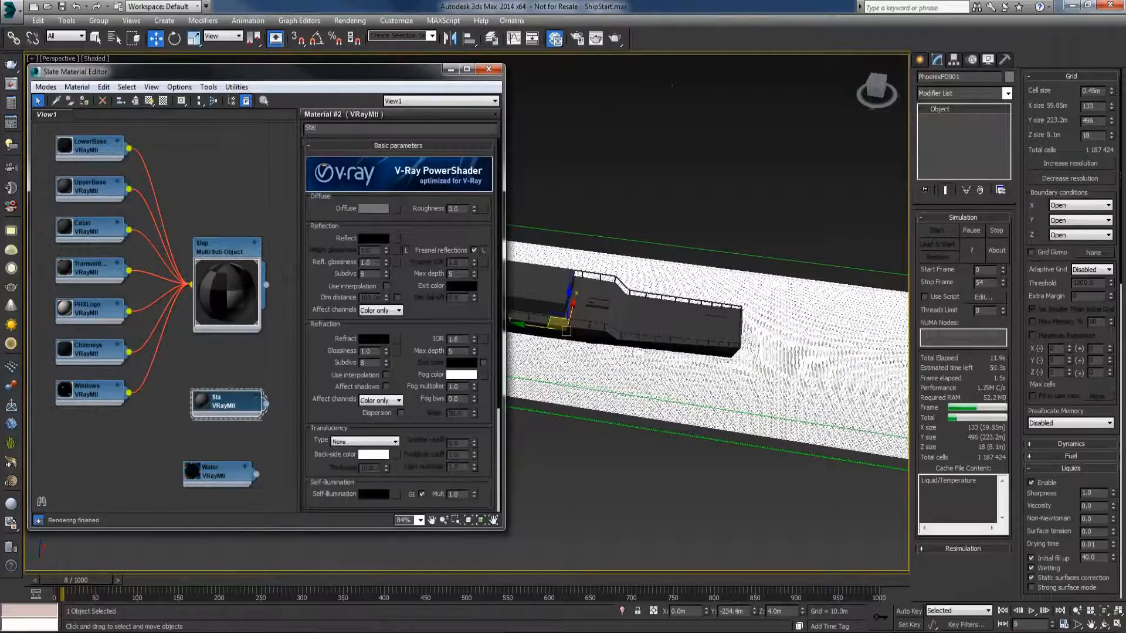
Step: Name the new VRayMtl Standard, set its diffuse color to RGB 160, 160, 160, and close the material editor
text(Standard)
key(Return)
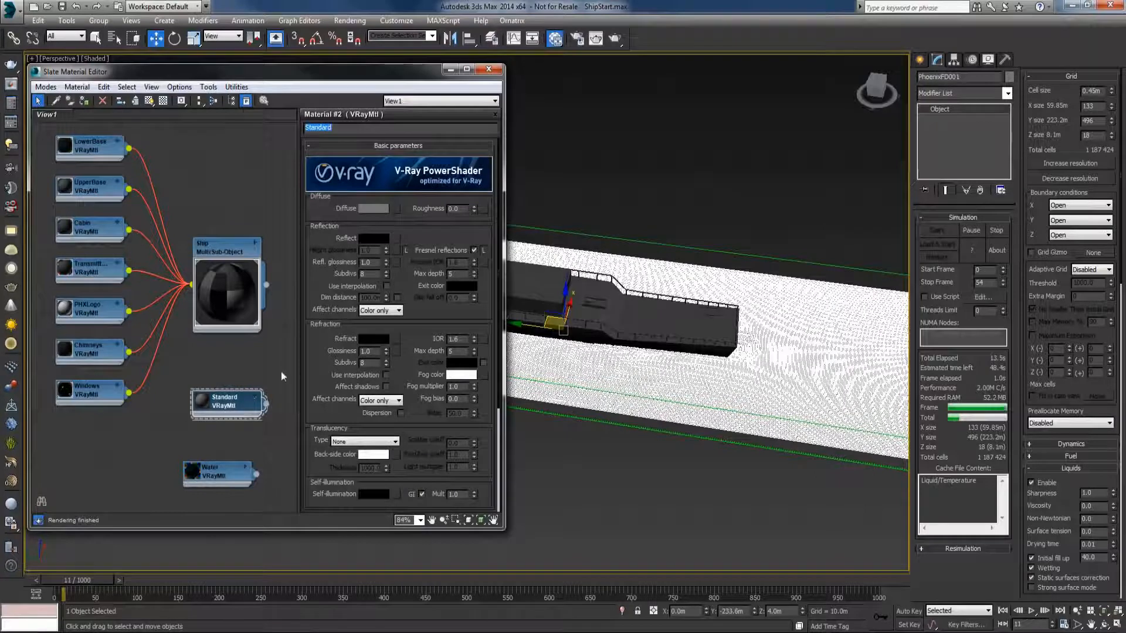
click(370, 210)
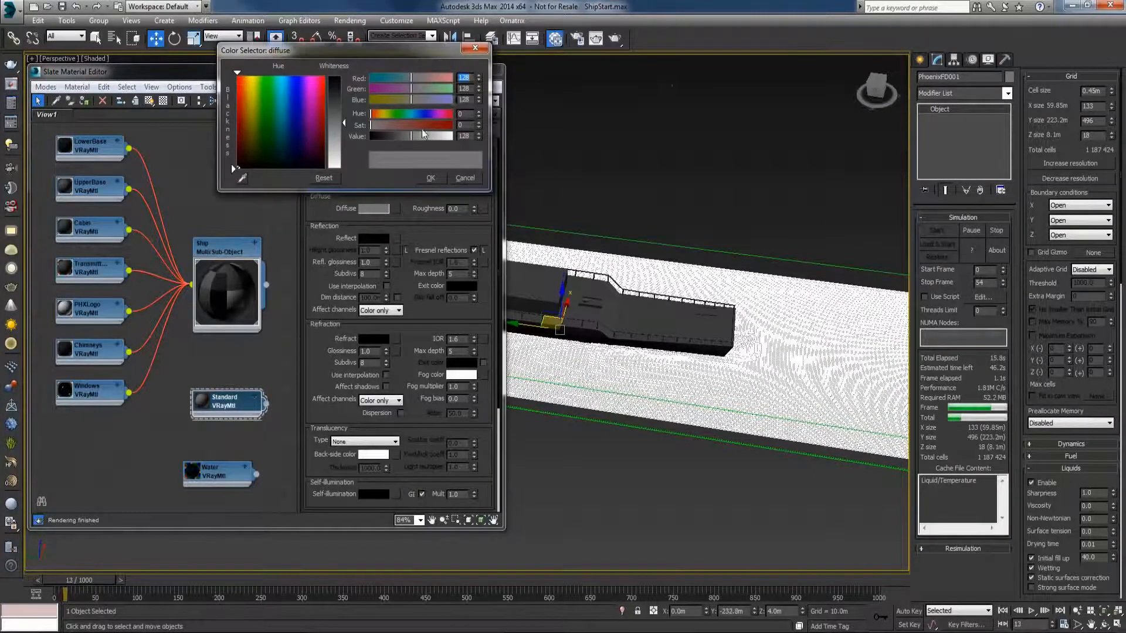
text(160)
key(Tab)
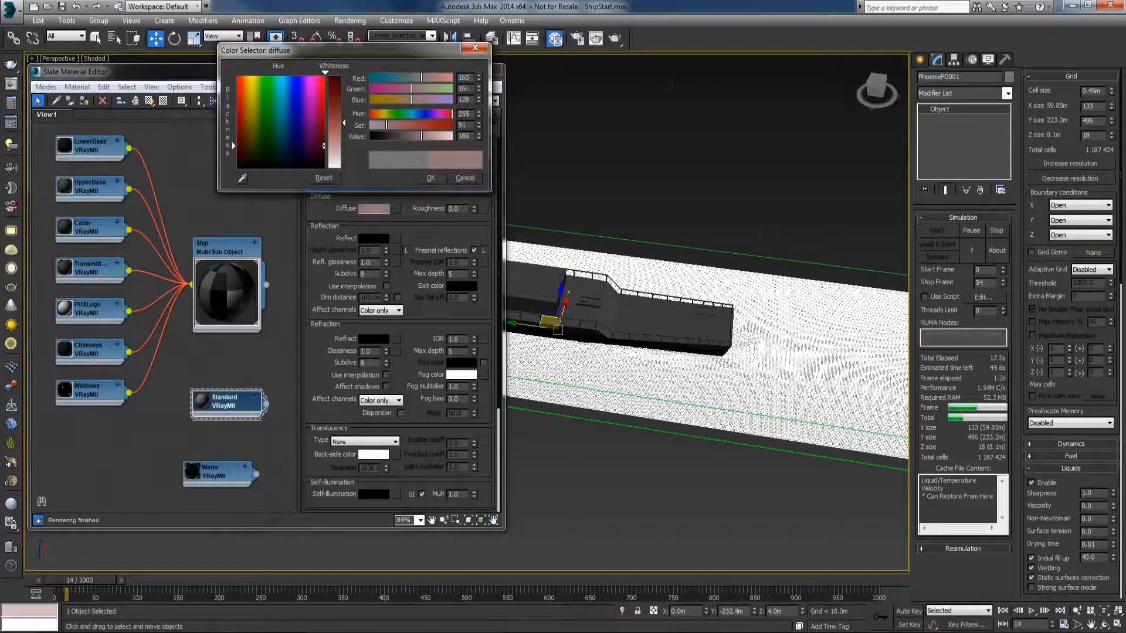
text(160)
key(Tab)
text(160)
key(Tab)
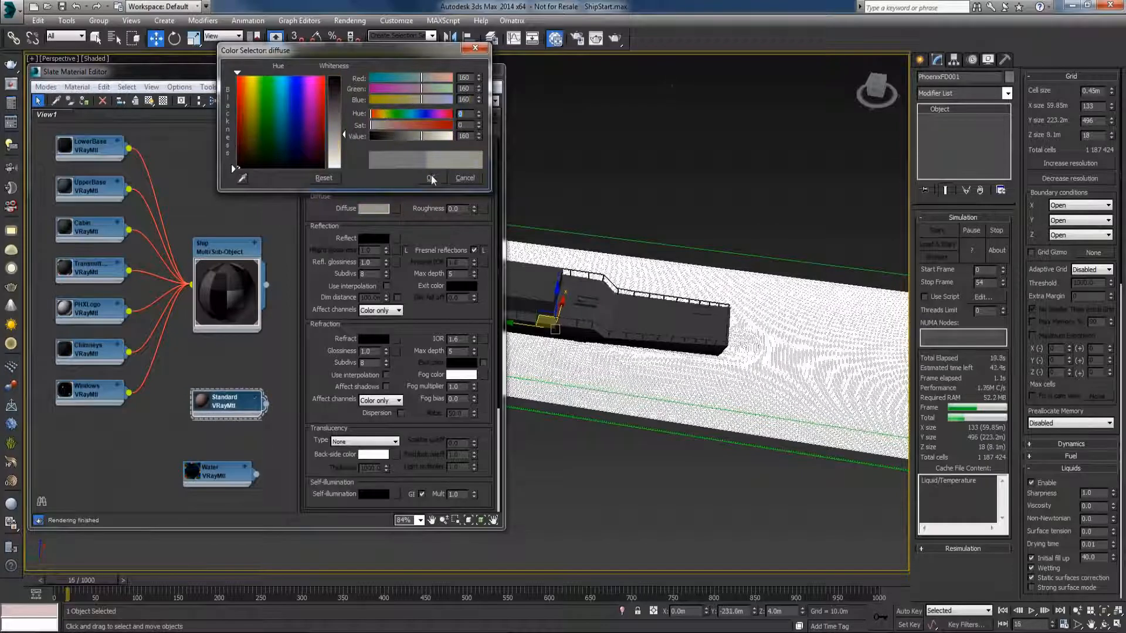
click(430, 177)
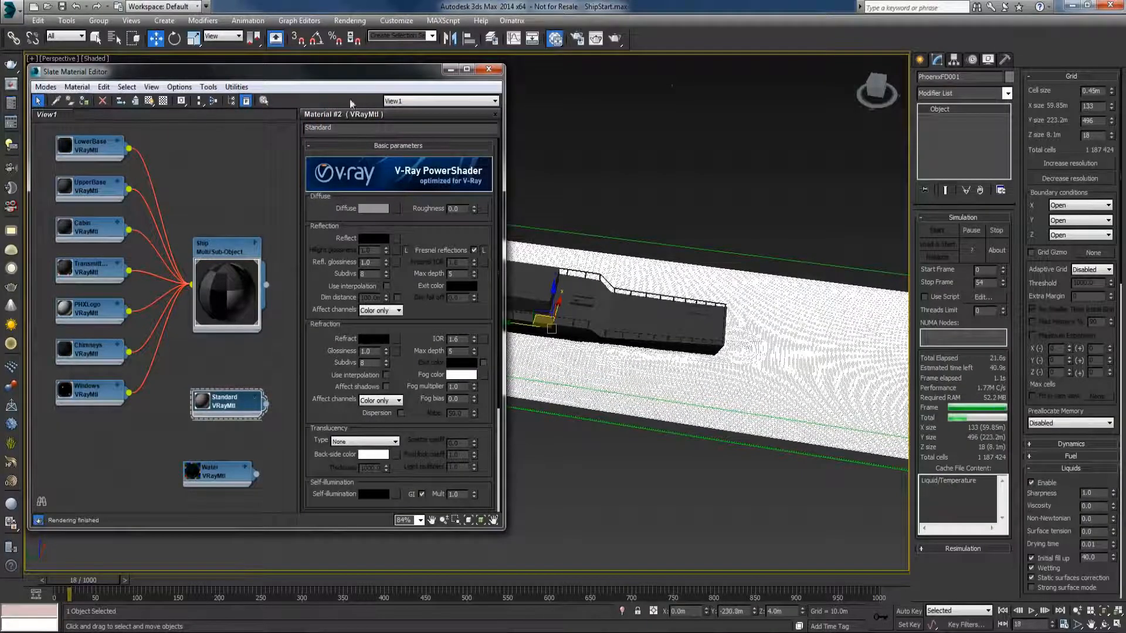
click(489, 69)
Step: Deselect the simulator and examine the water mesh behind the ship's stern, comparing frames 54 and 55
click(614, 150)
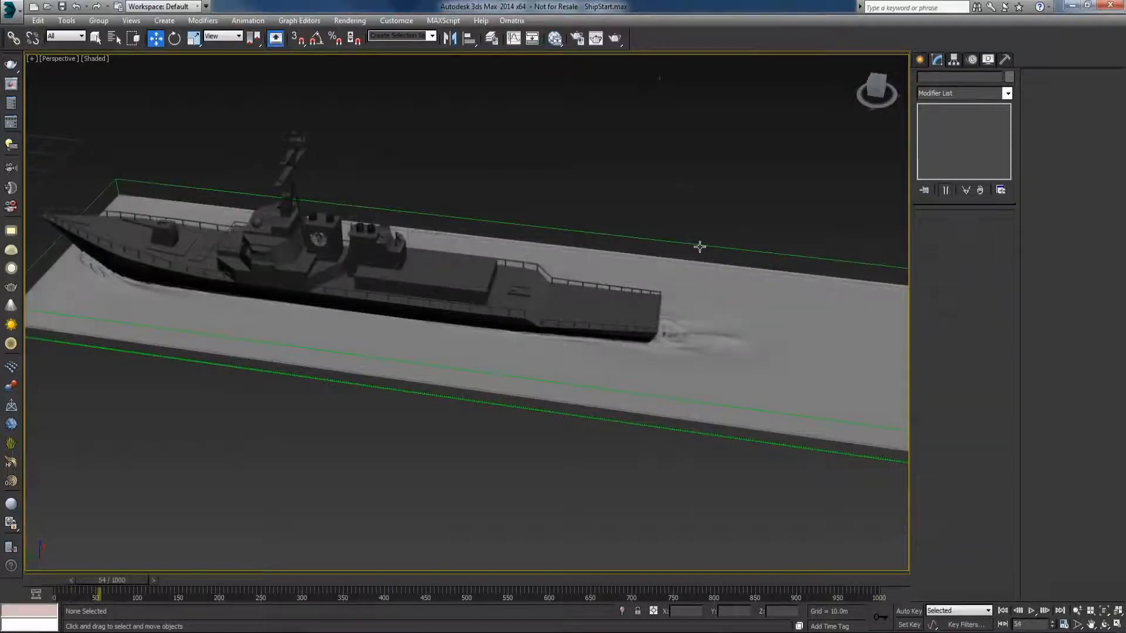
scroll(713, 306, up, 5)
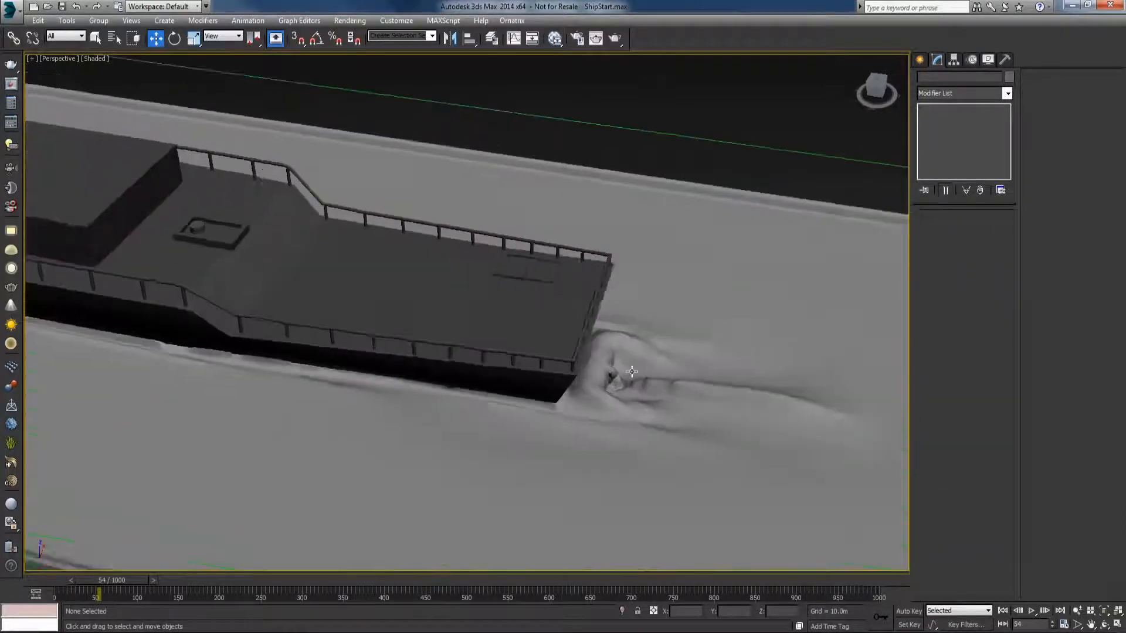
middle_drag(637, 376, 584, 338)
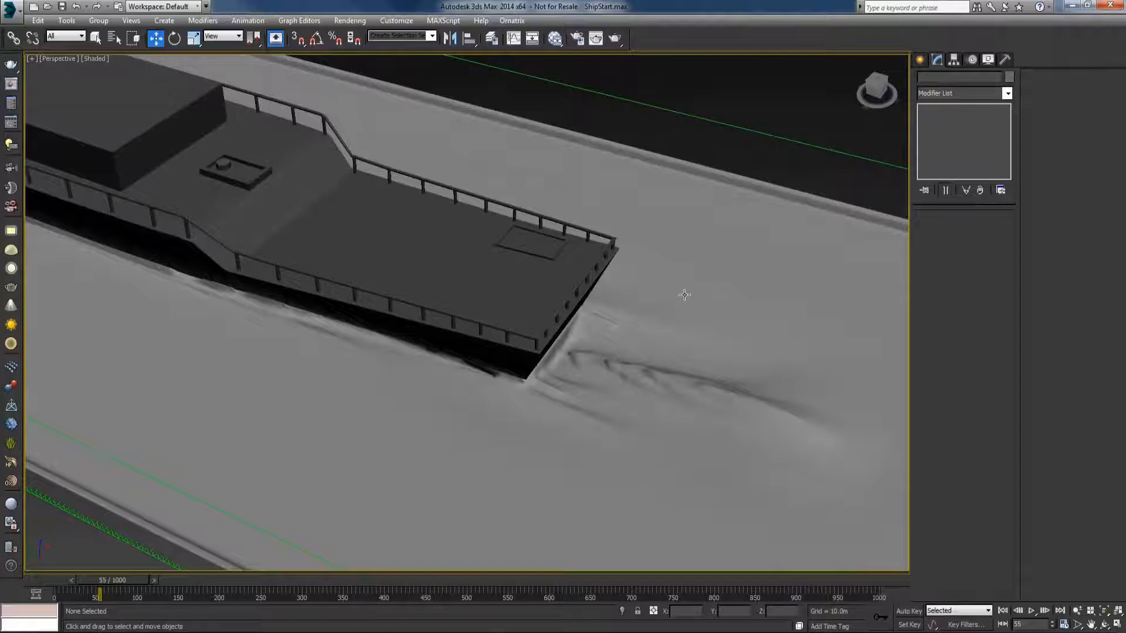
key(comma)
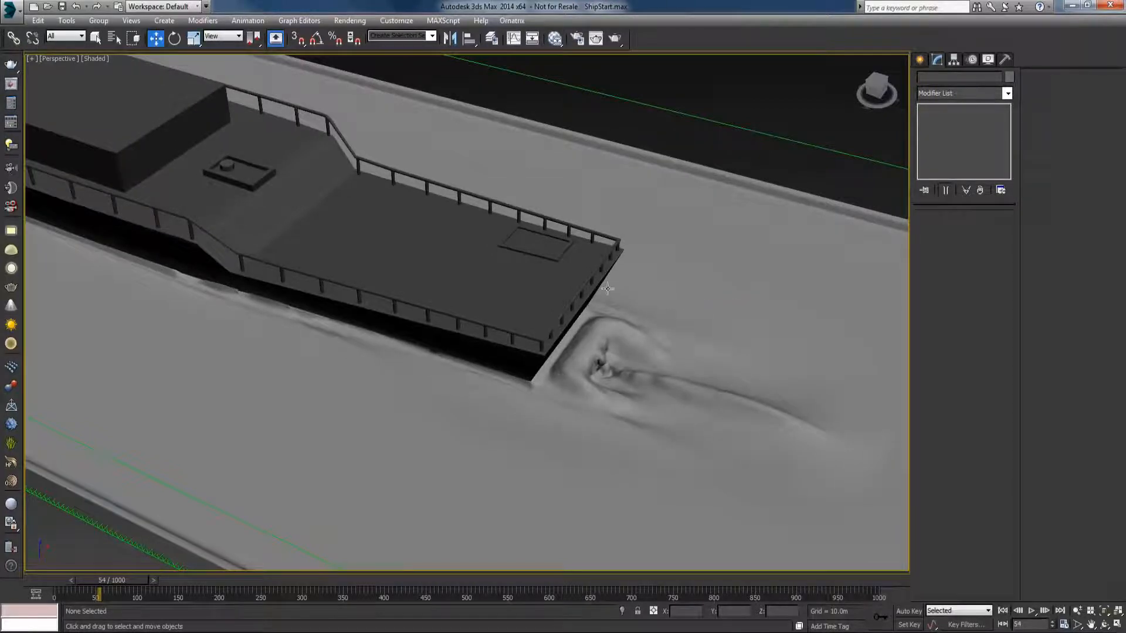
key(period)
key(period)
key(comma)
scroll(655, 289, down, 10)
alt+middle_drag(645, 299, 618, 356)
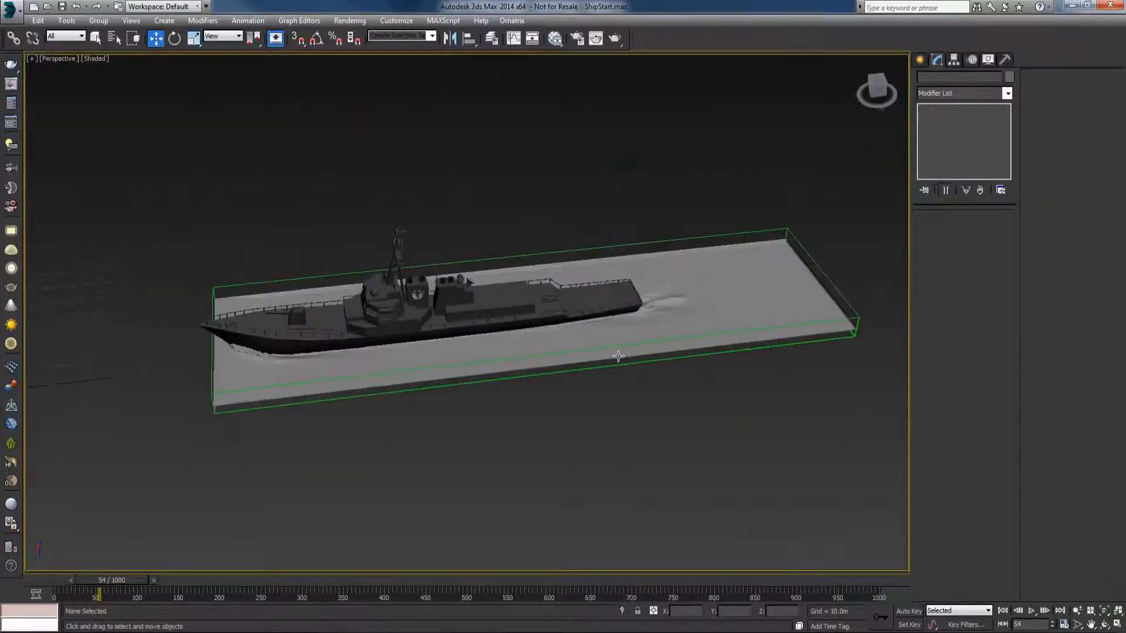
Step: Select the PhoenixFD simulator and refine its grid by setting the cell size to 0.128 m
click(674, 364)
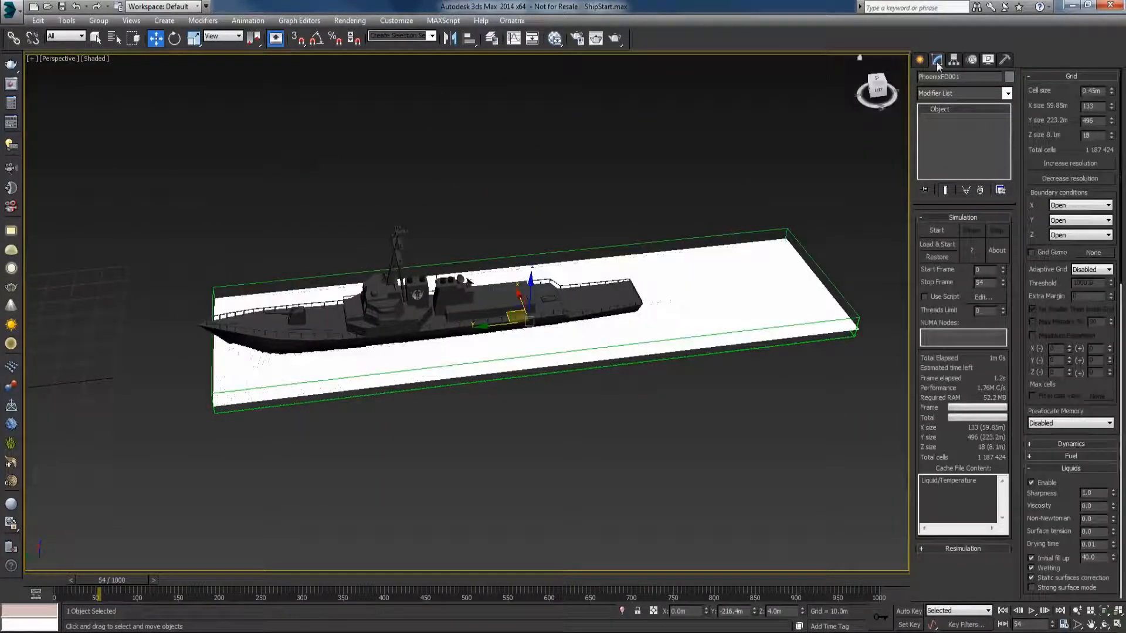
alt+middle_drag(844, 355, 813, 358)
mouse_move(1111, 120)
mouse_down()
mouse_move(1115, 90)
mouse_move(1115, 113)
mouse_up()
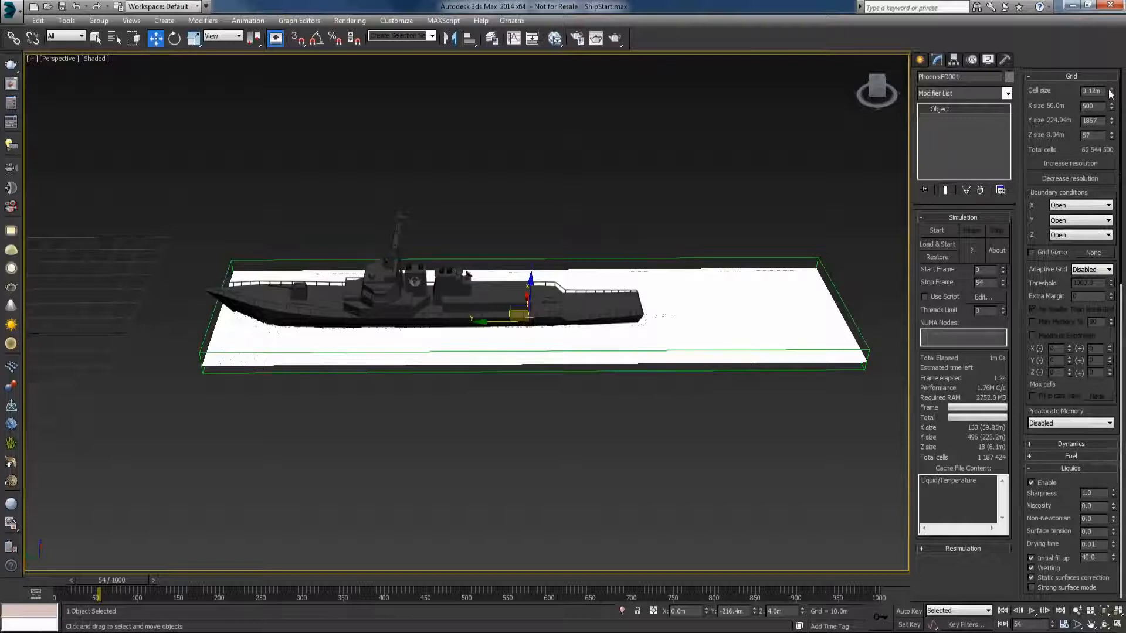
click(1111, 90)
click(1111, 95)
text(8)
key(Return)
click(1060, 131)
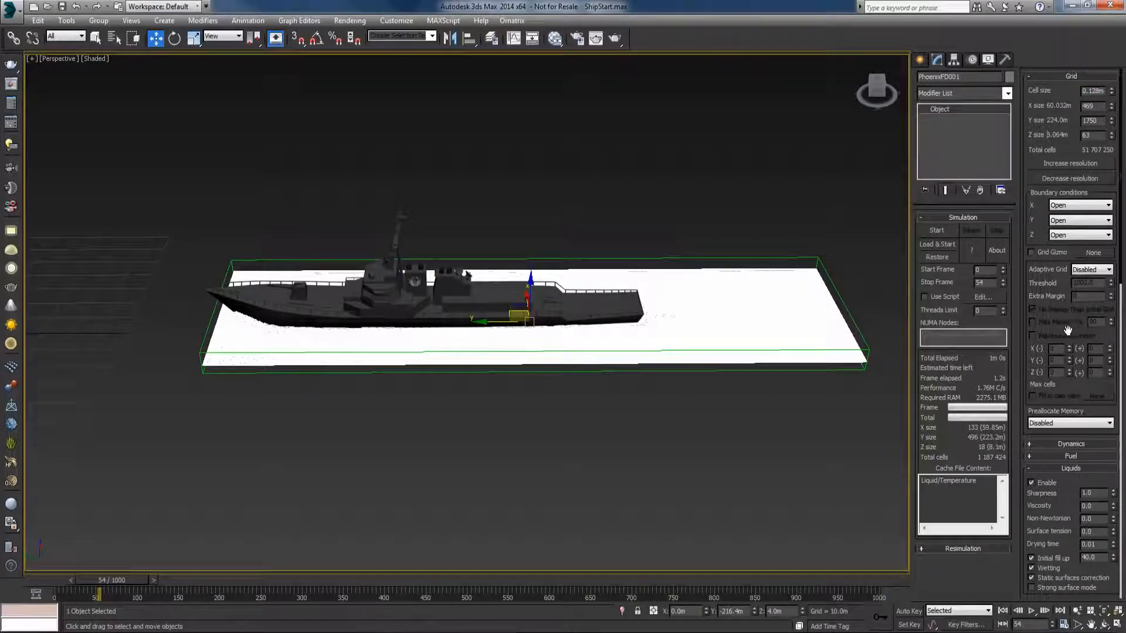
Step: In the simulator's Dynamics settings, keep the Symmetric conservation method and set its Quality to 50
scroll(1060, 326, down, 3)
click(1053, 317)
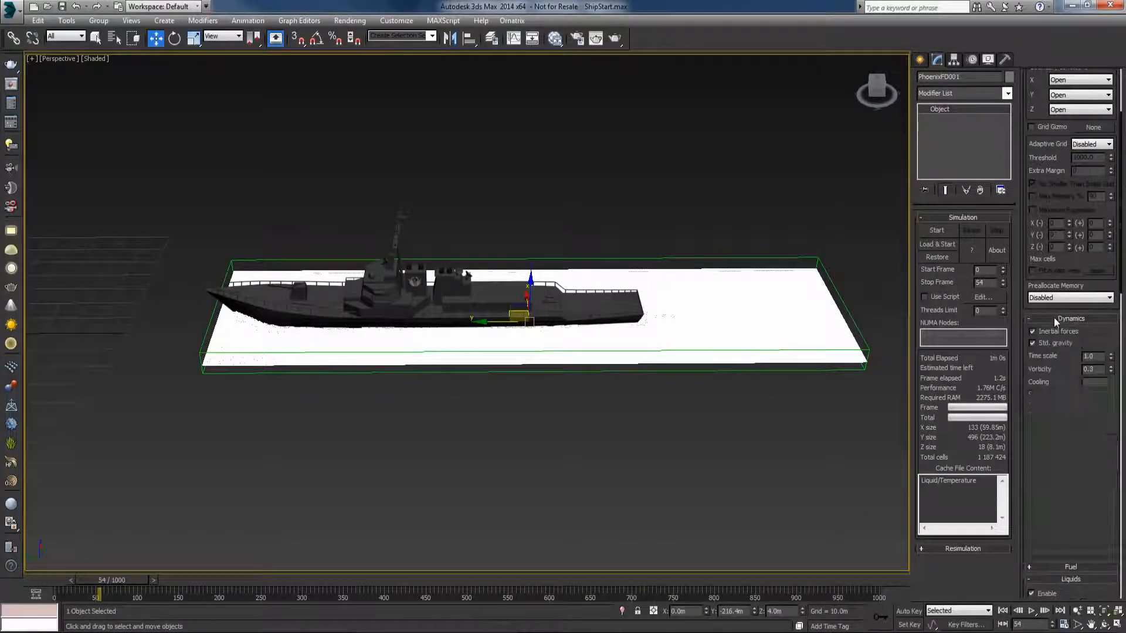
scroll(1067, 430, down, 3)
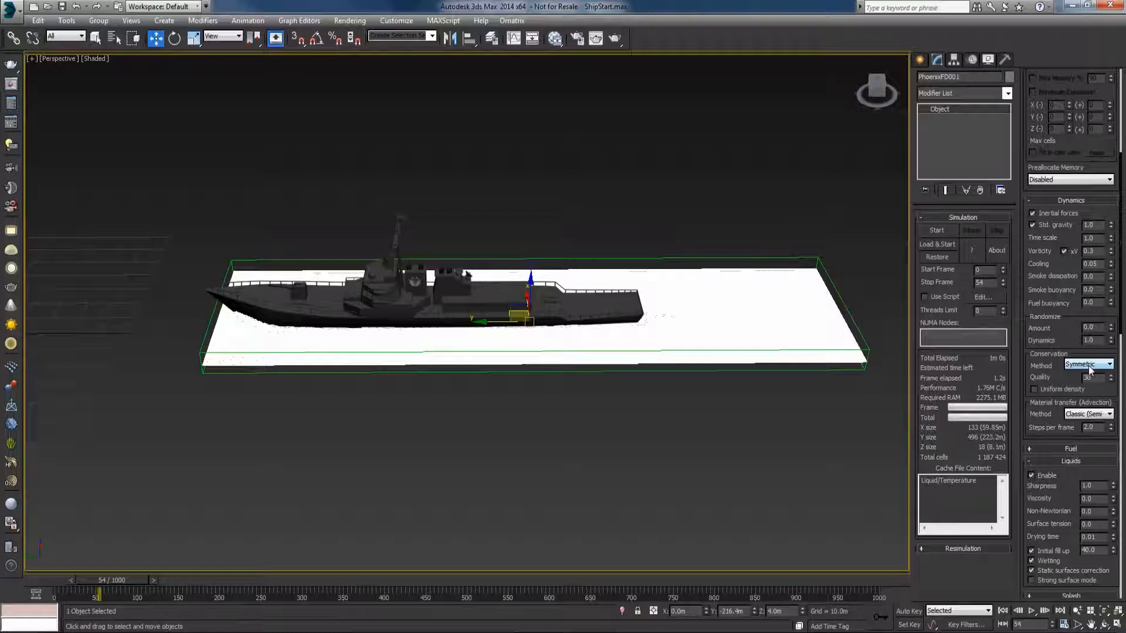
alt+middle_drag(598, 415, 593, 387)
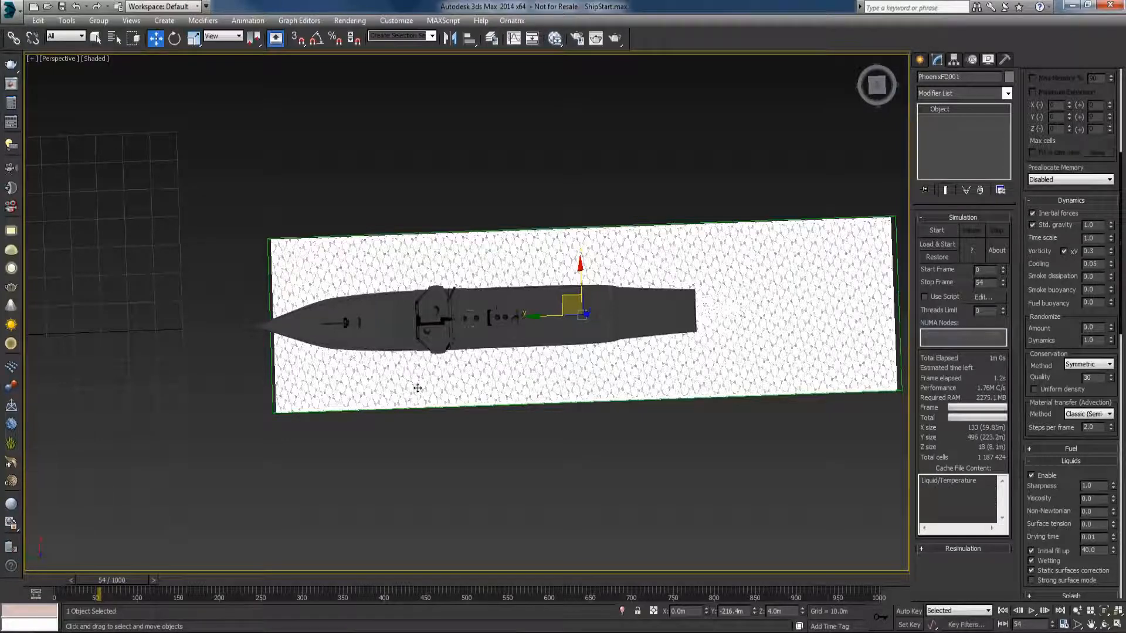
click(1083, 364)
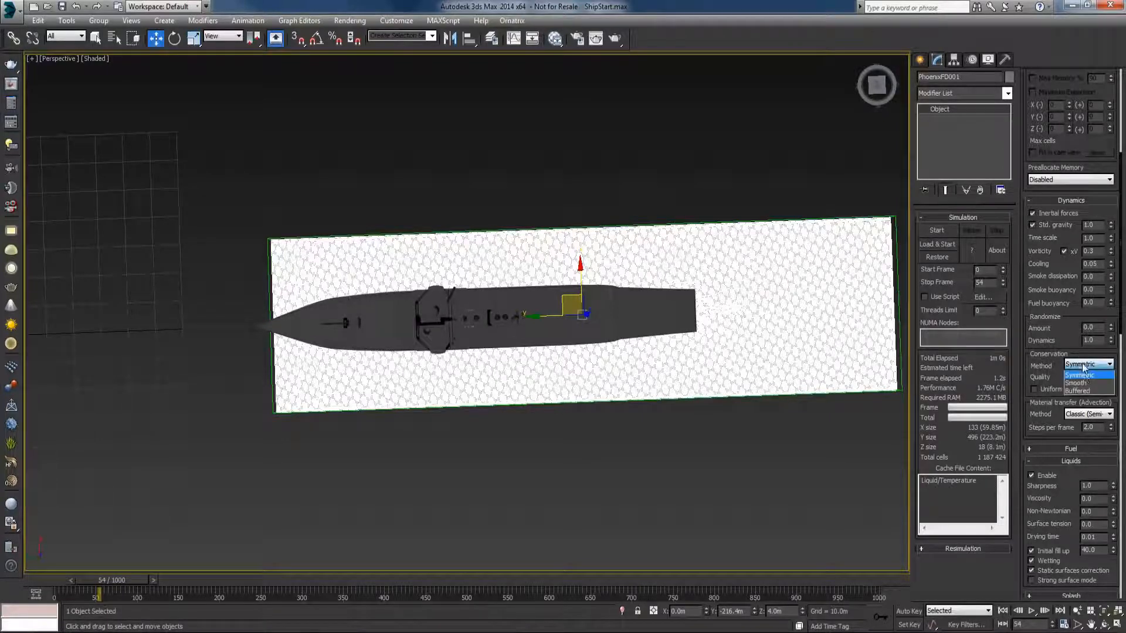
click(1067, 352)
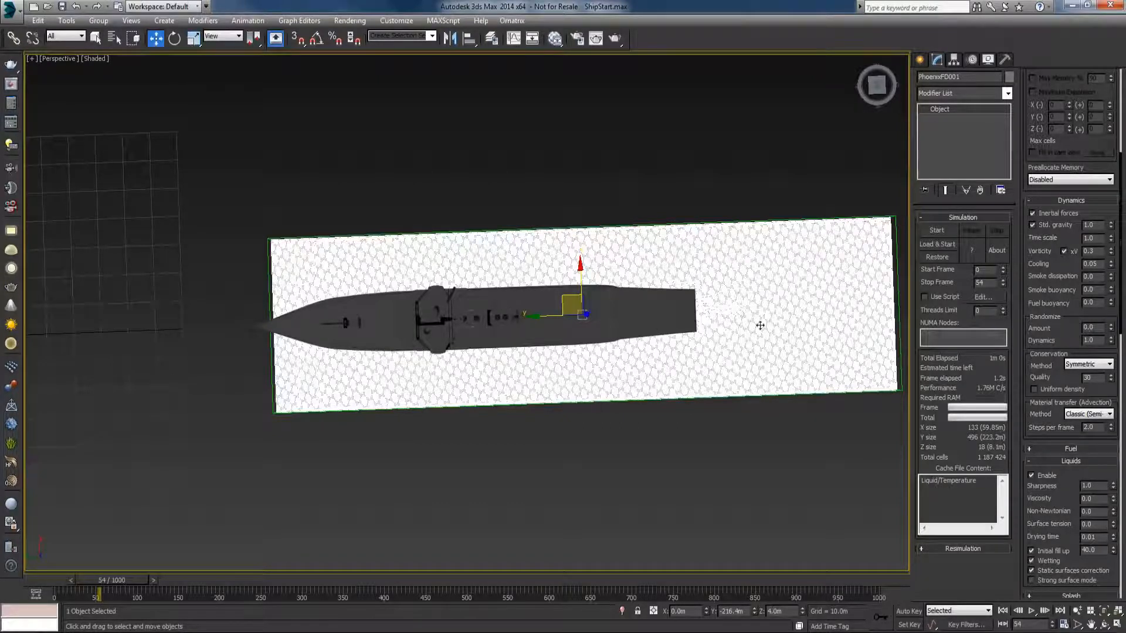
drag(1094, 379, 1037, 377)
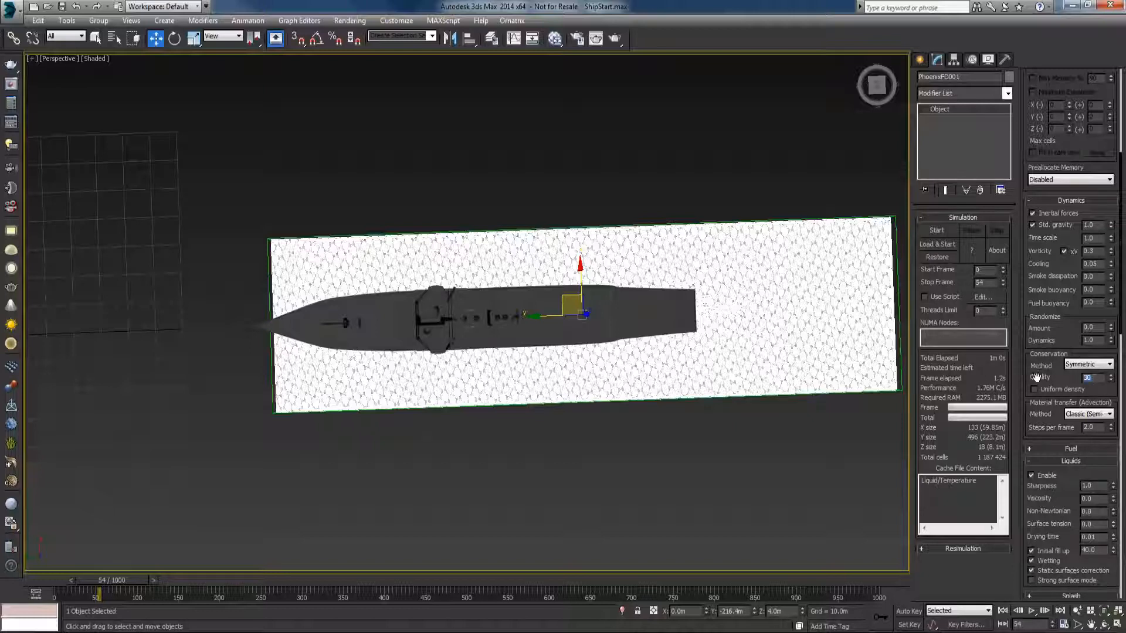
text(50)
Step: Switch to Pdplayer to view the ship splash and foam preview, and return to 3ds Max
alt+middle_drag(560, 375, 558, 375)
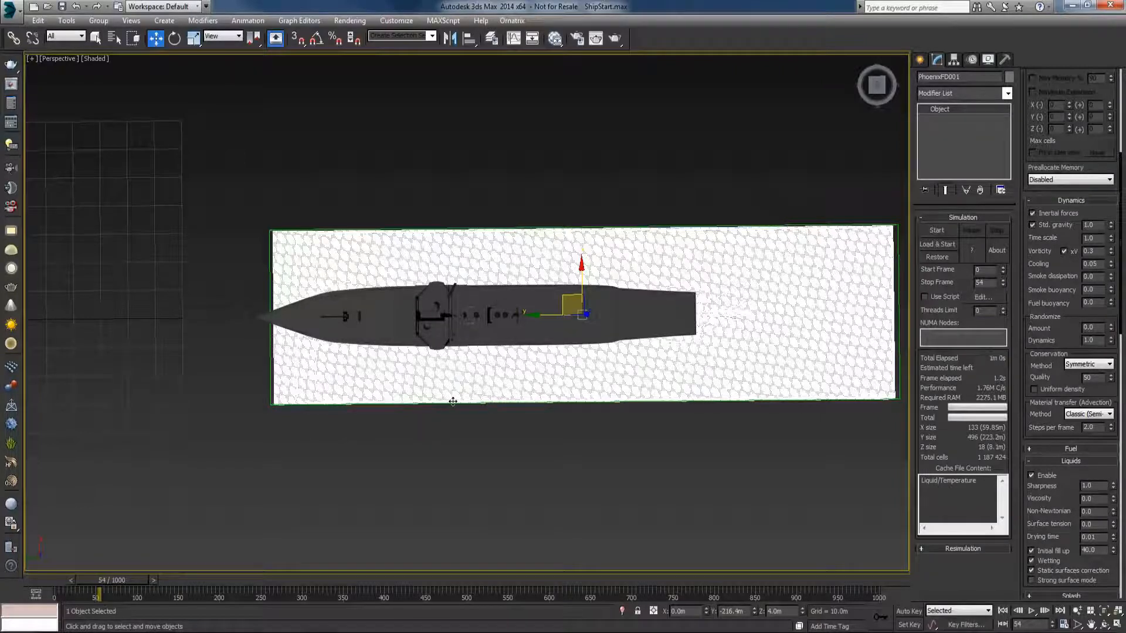
alt+middle_drag(515, 389, 547, 345)
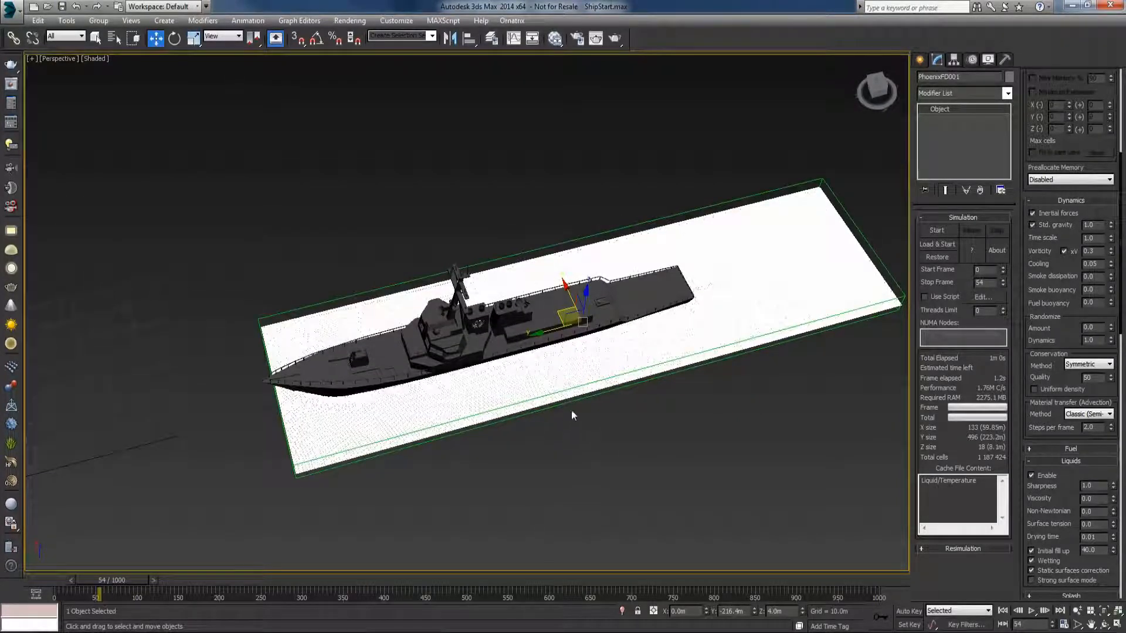
click(498, 632)
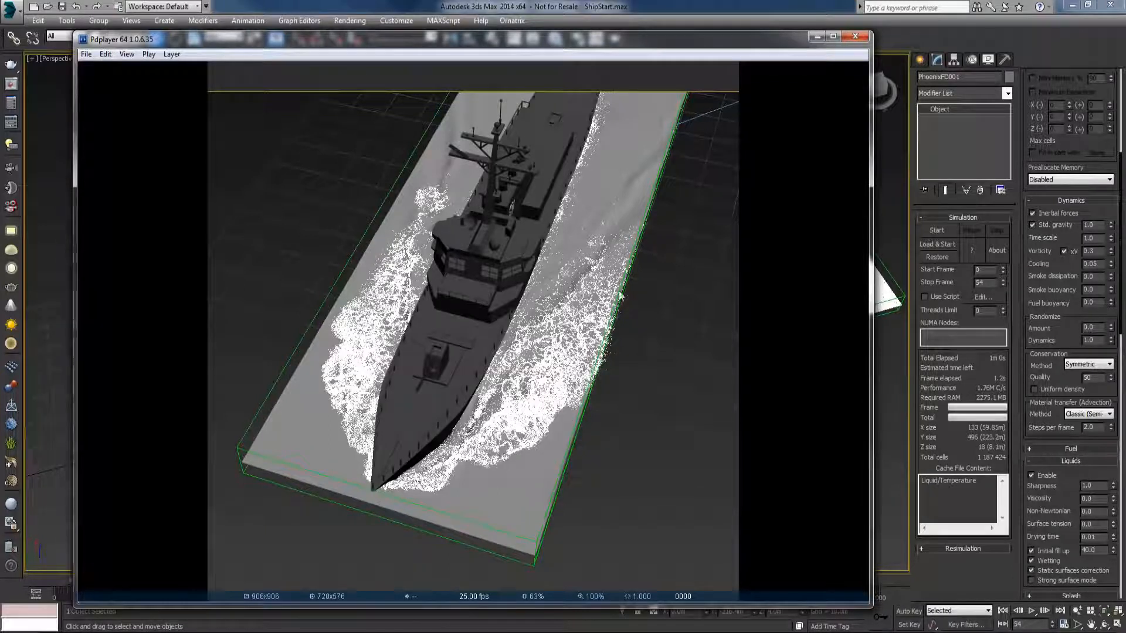
click(817, 37)
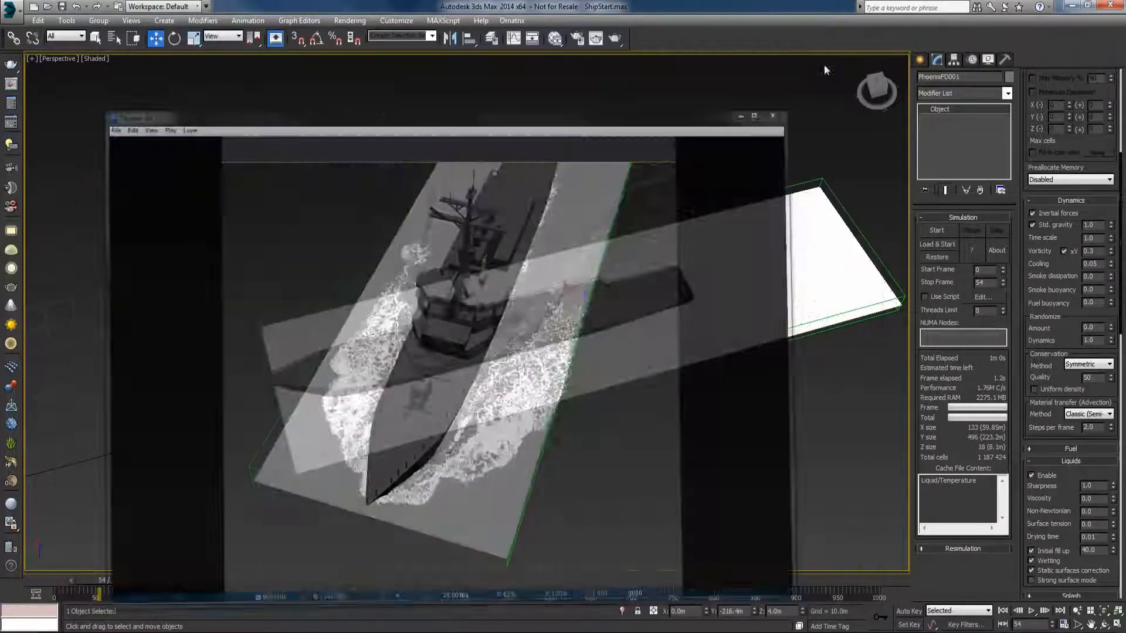
Step: Set the material transfer Steps per frame to 4 in the simulator's Dynamics settings
scroll(1107, 344, down, 1)
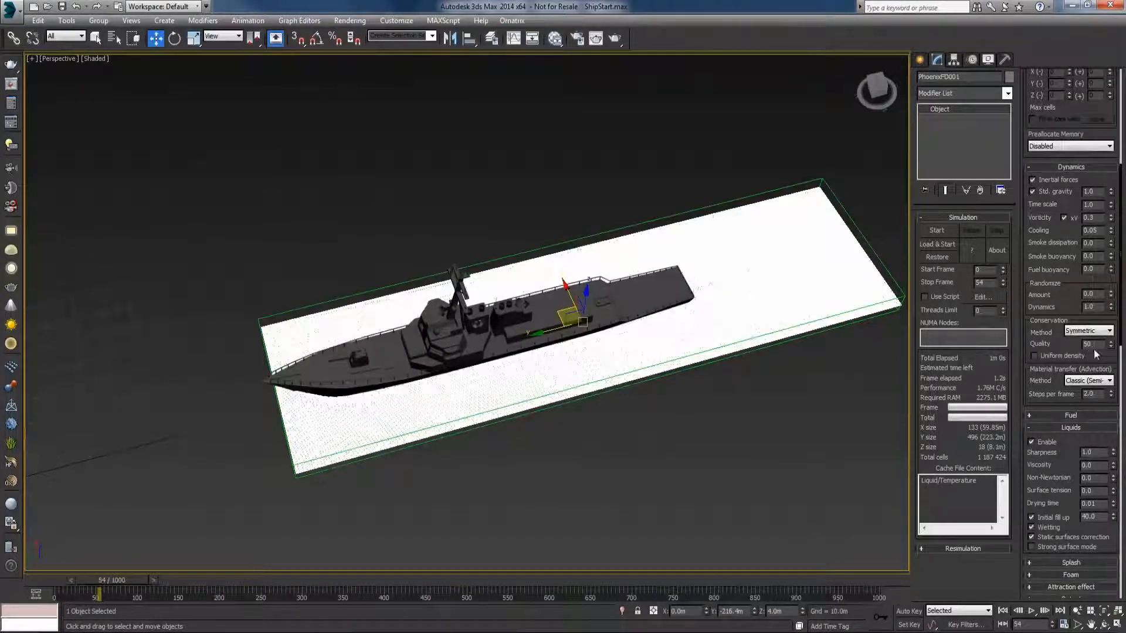
drag(1071, 294, 1070, 245)
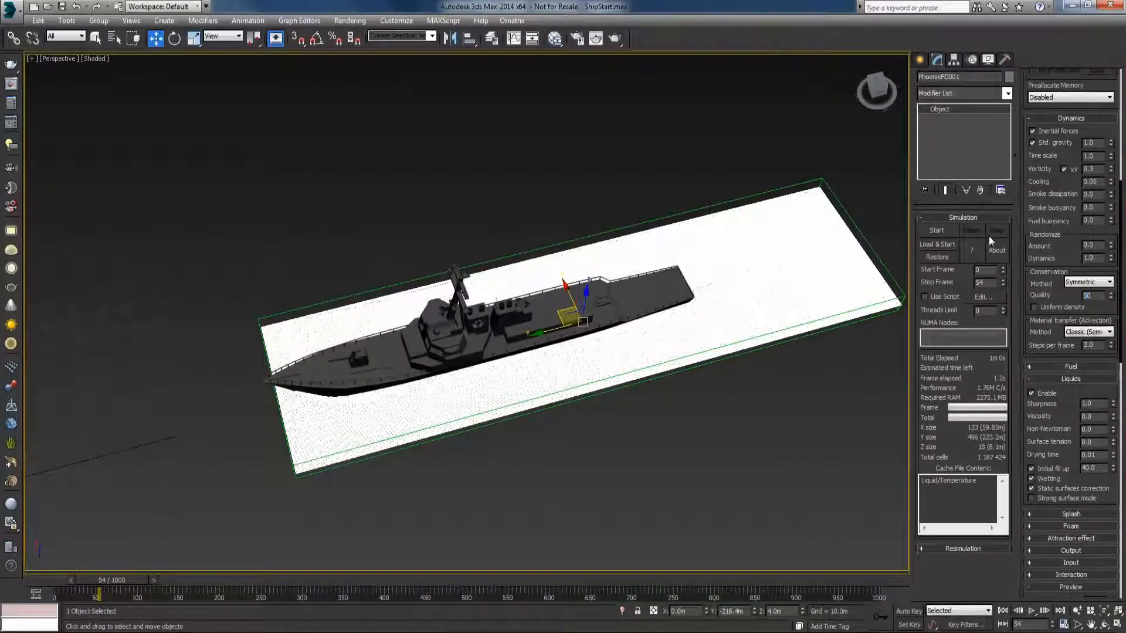
drag(1095, 324, 1095, 373)
double_click(1094, 394)
text(4)
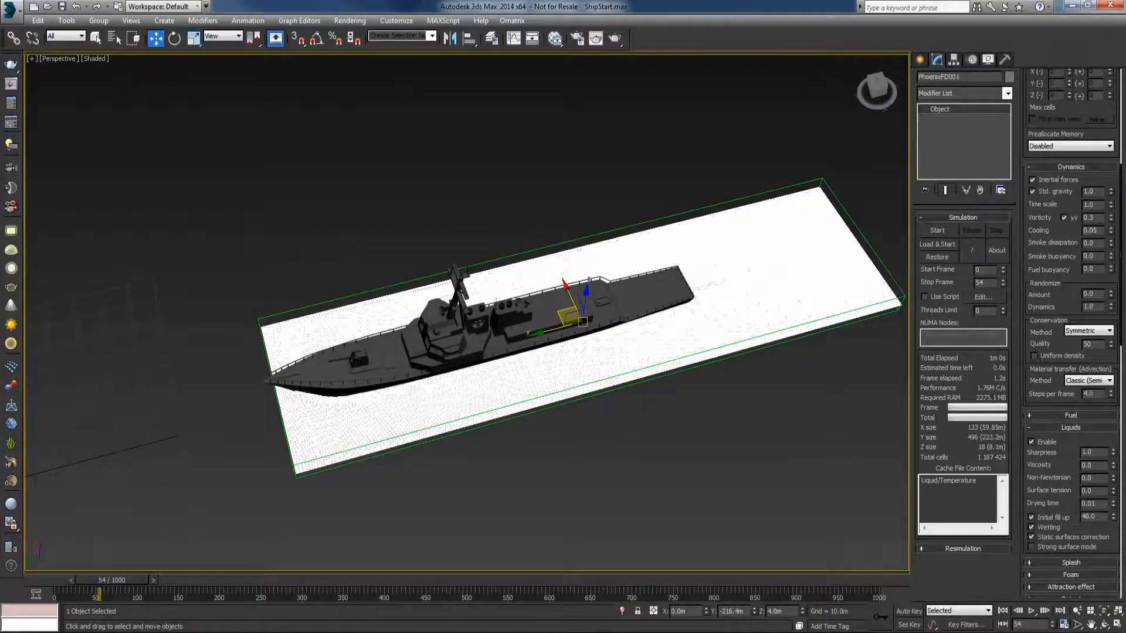
key(Return)
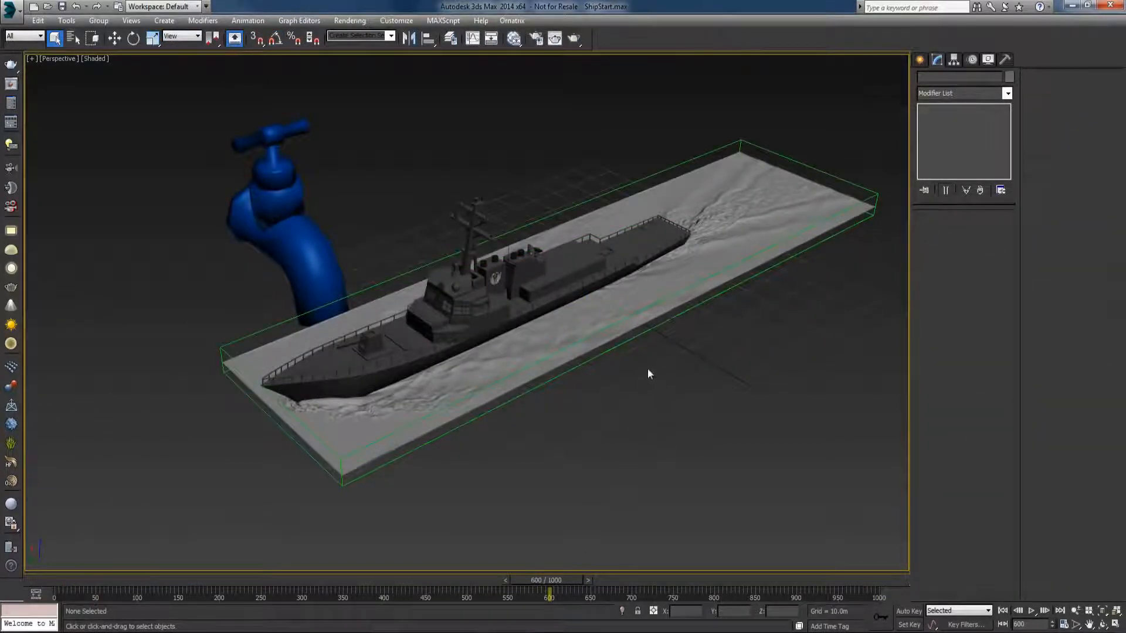
Step: Play the ShipMesh.avi preview of the simulated water mesh in Pdplayer and return to 3ds Max
mouse_move(645, 372)
alt+middle_down()
mouse_move(628, 409)
mouse_move(641, 404)
mouse_move(655, 359)
mouse_move(655, 394)
mouse_move(693, 376)
mouse_move(645, 389)
mouse_move(656, 391)
alt+middle_up()
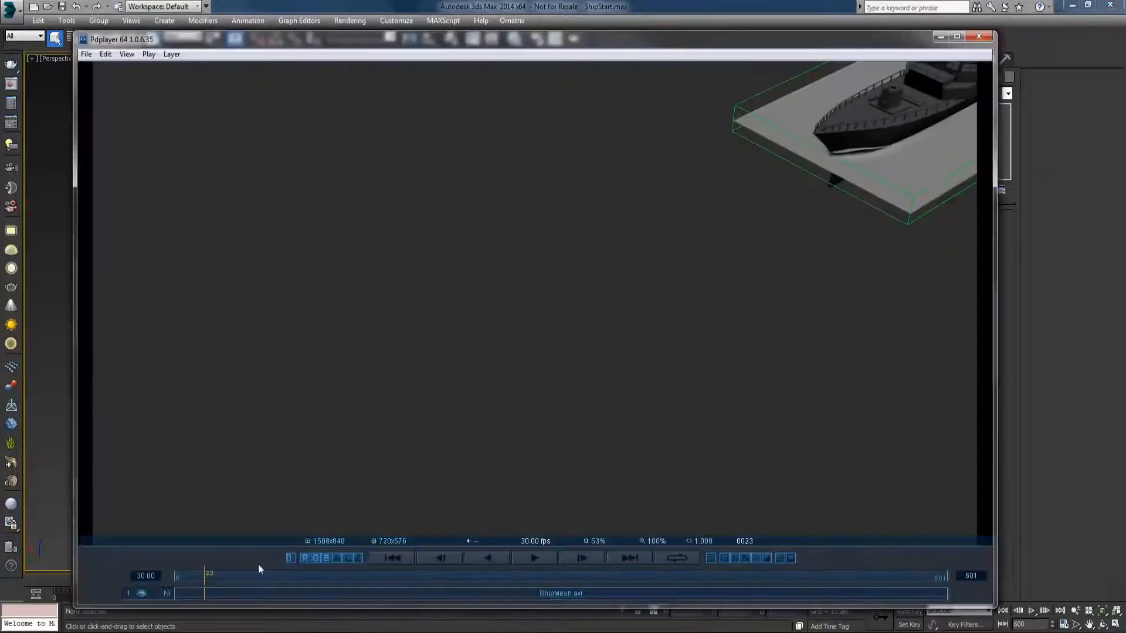
click(534, 558)
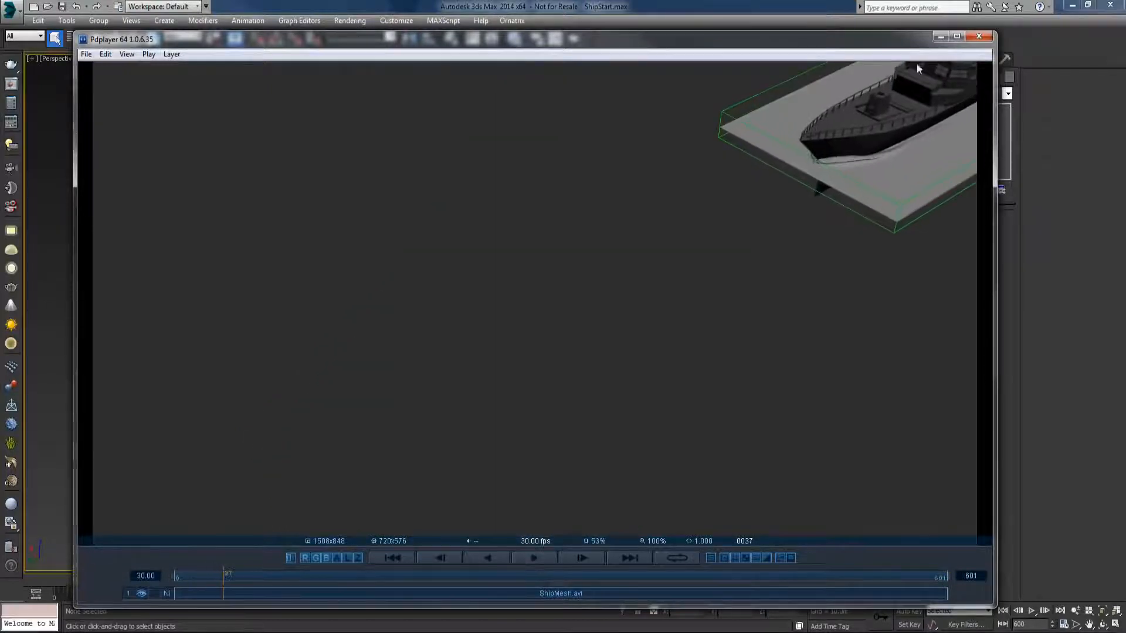
click(941, 37)
Step: Select the simulator, enable Splash particles, accept creating a particle shader, and bring up the Splash birth parameters
click(755, 304)
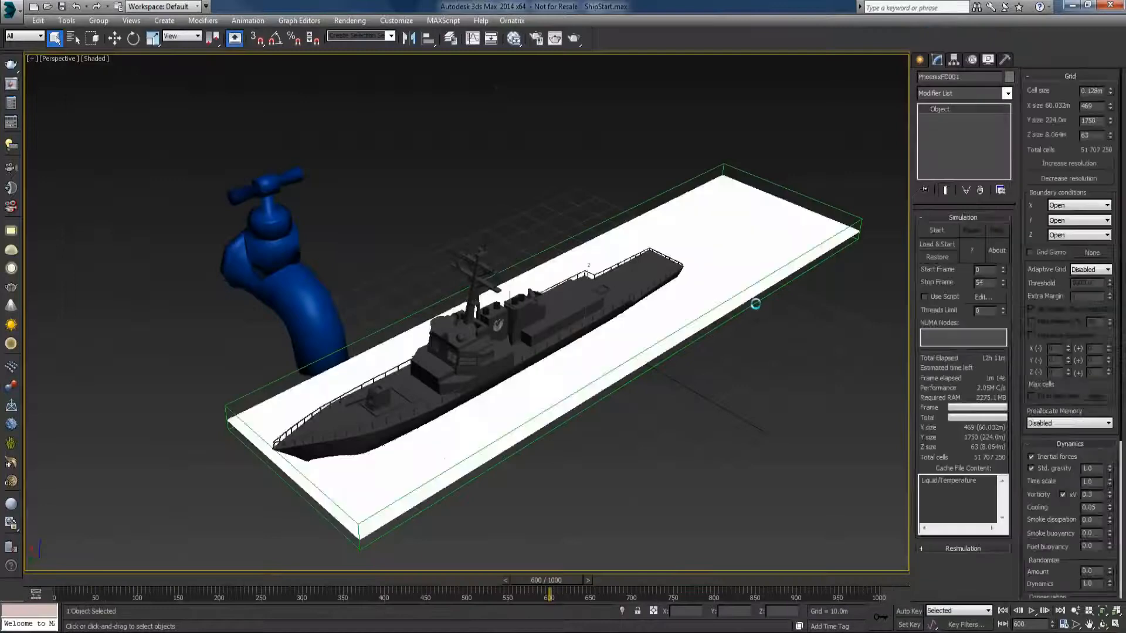
drag(1063, 283, 1062, 259)
scroll(1062, 259, down, 5)
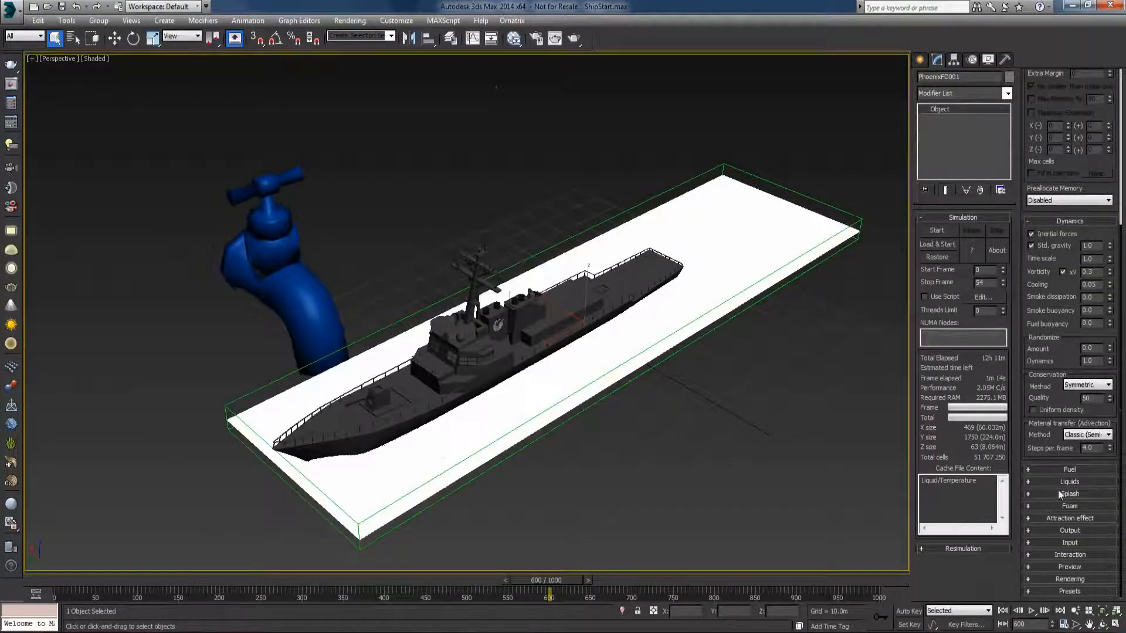
click(1059, 494)
click(1031, 301)
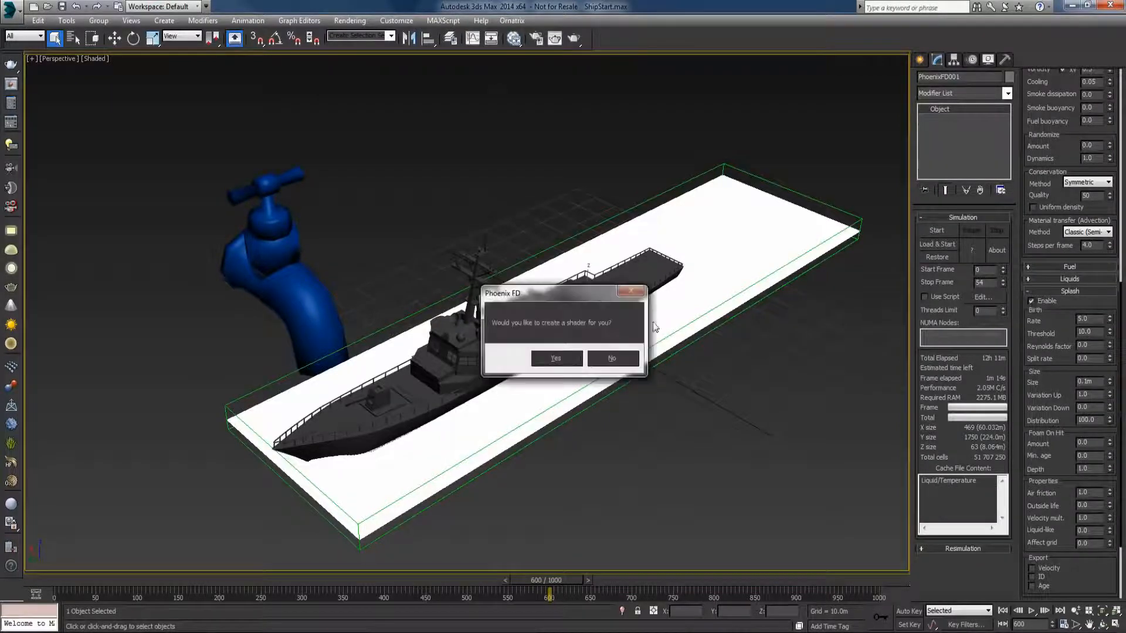
click(557, 359)
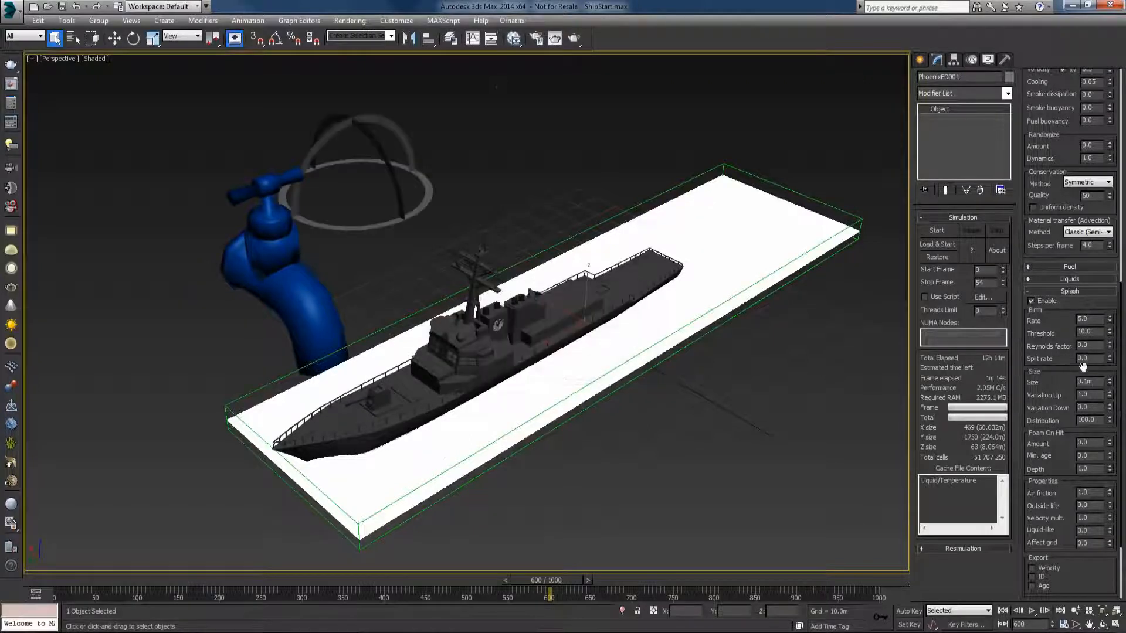
drag(1059, 359, 1059, 336)
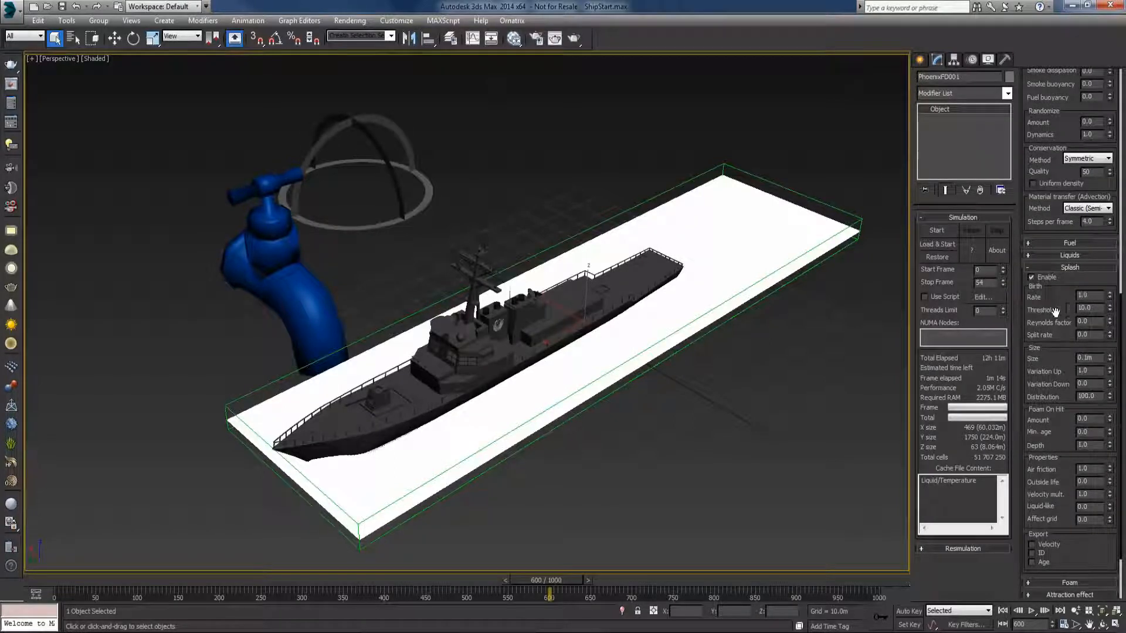
drag(1059, 317, 1059, 309)
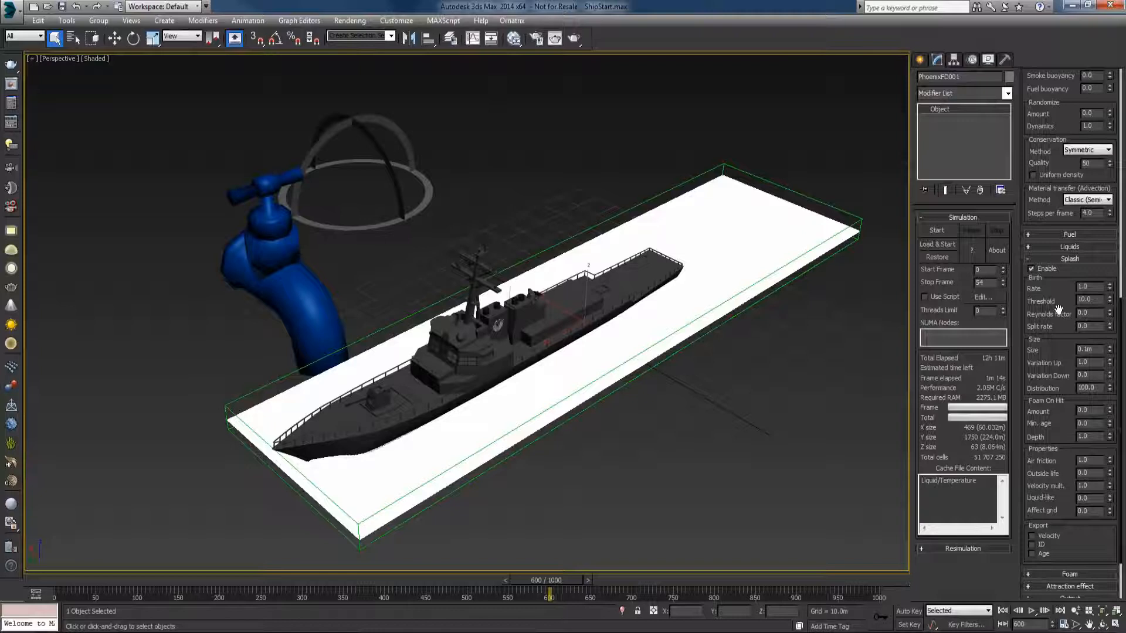
Step: Set the Foam On Hit Amount to 1.0 in the simulator's Splash parameters
scroll(1053, 286, down, 3)
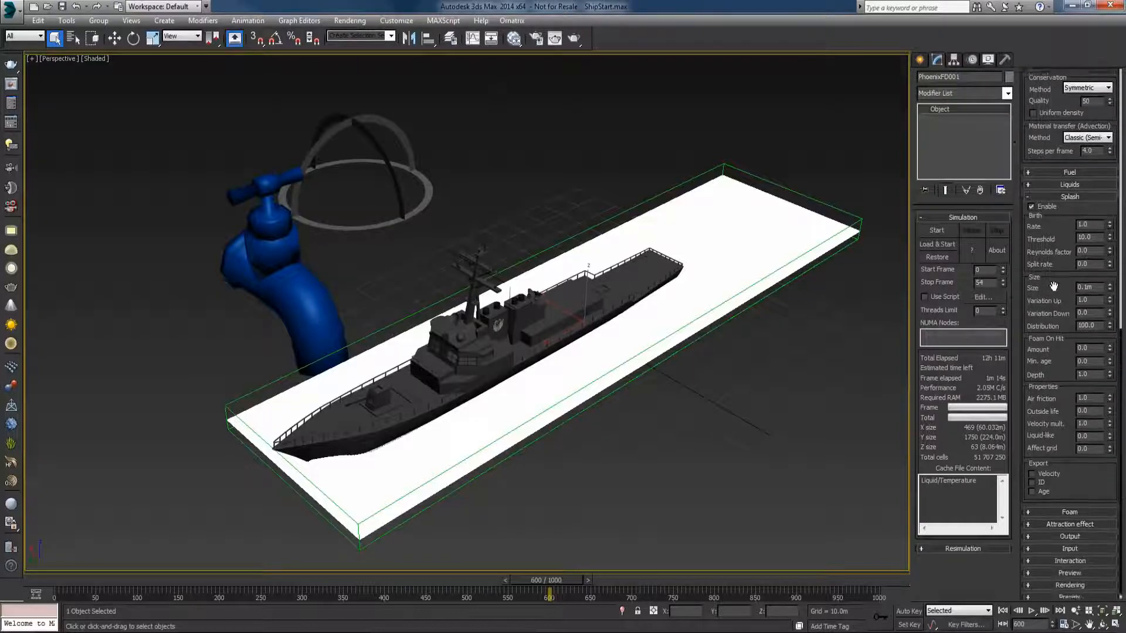
drag(1054, 286, 1053, 271)
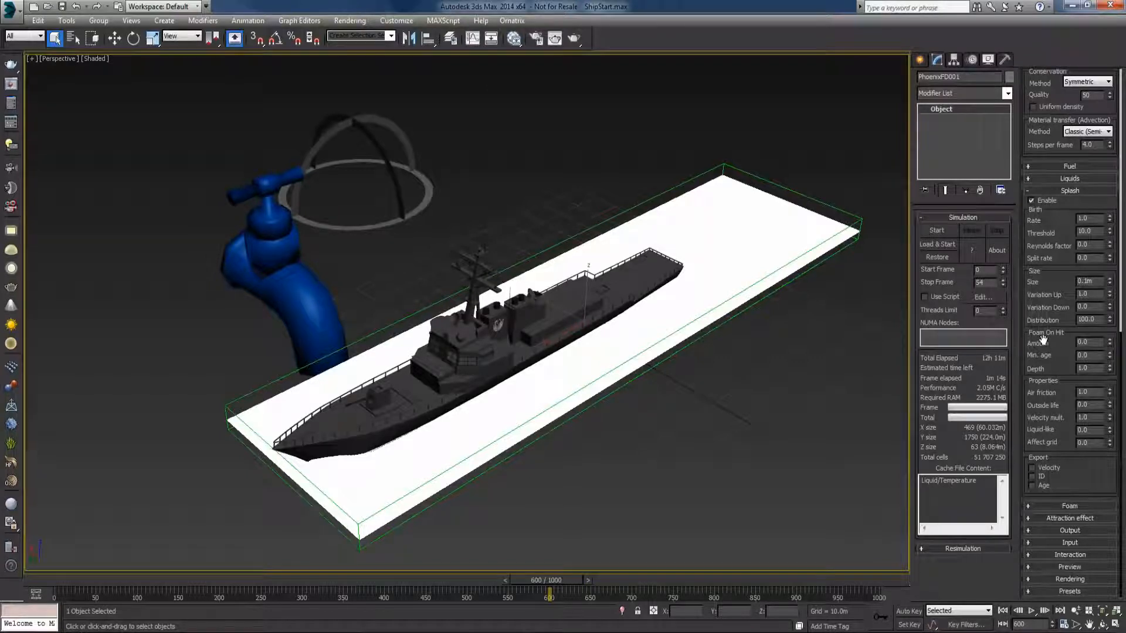
double_click(1085, 342)
text(1)
key(Return)
click(1060, 378)
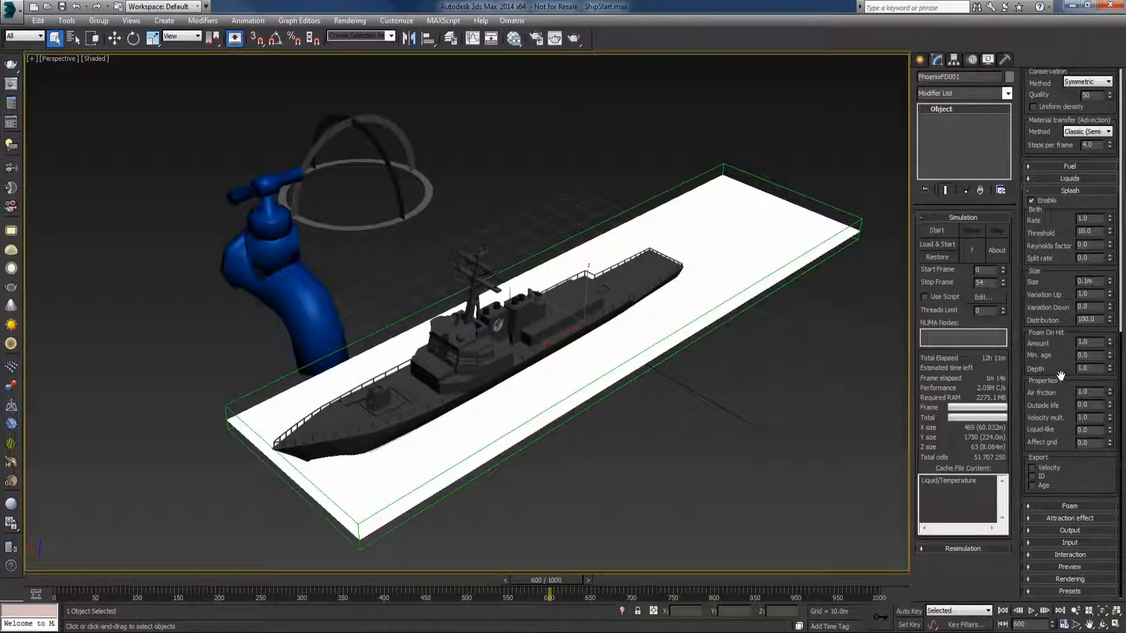
Step: Enable Foam particles on the simulator and accept creating a shader for them
click(1054, 507)
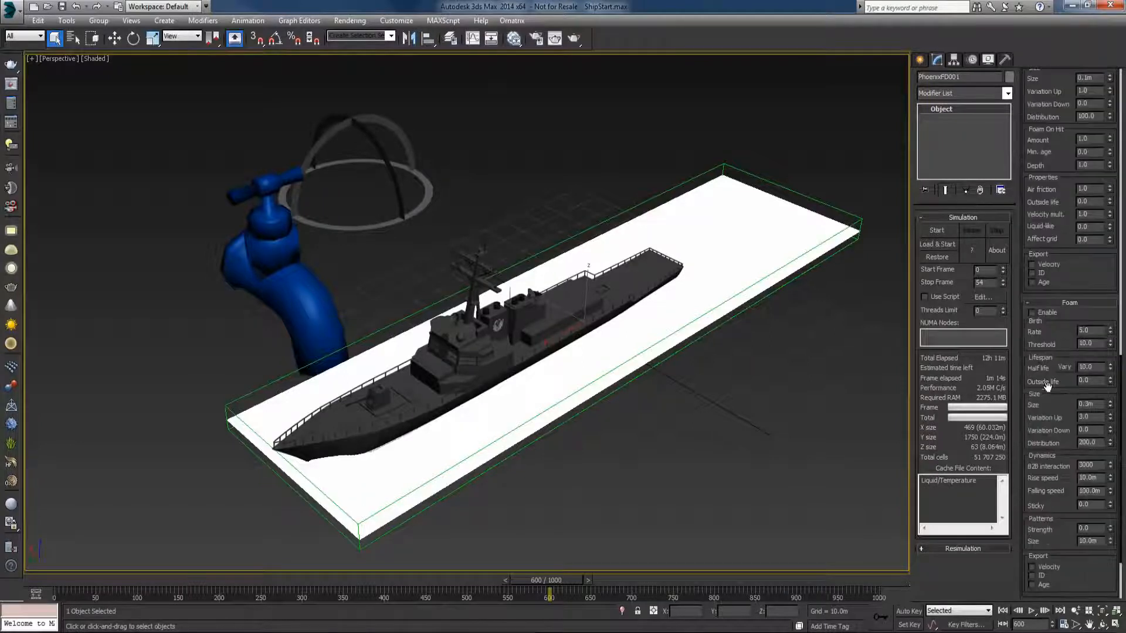
click(1031, 312)
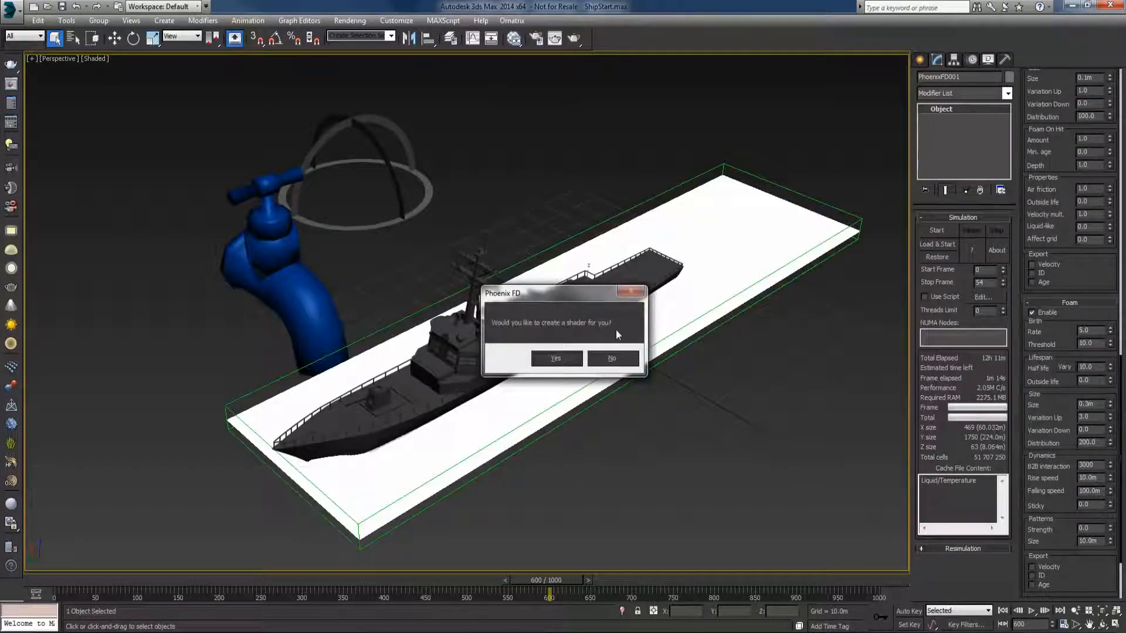
click(556, 358)
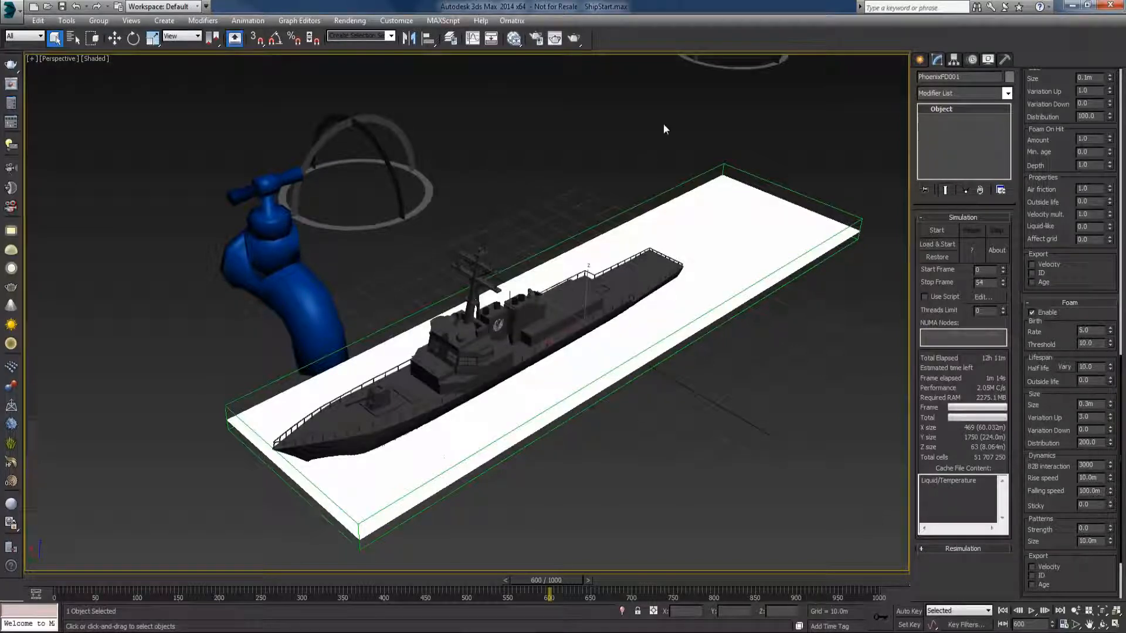
Step: Select the new foam particle shader helper and move it closer to the ship and the existing helper
click(751, 68)
scroll(748, 86, down, 4)
key(w)
drag(718, 130, 567, 258)
scroll(692, 350, up, 5)
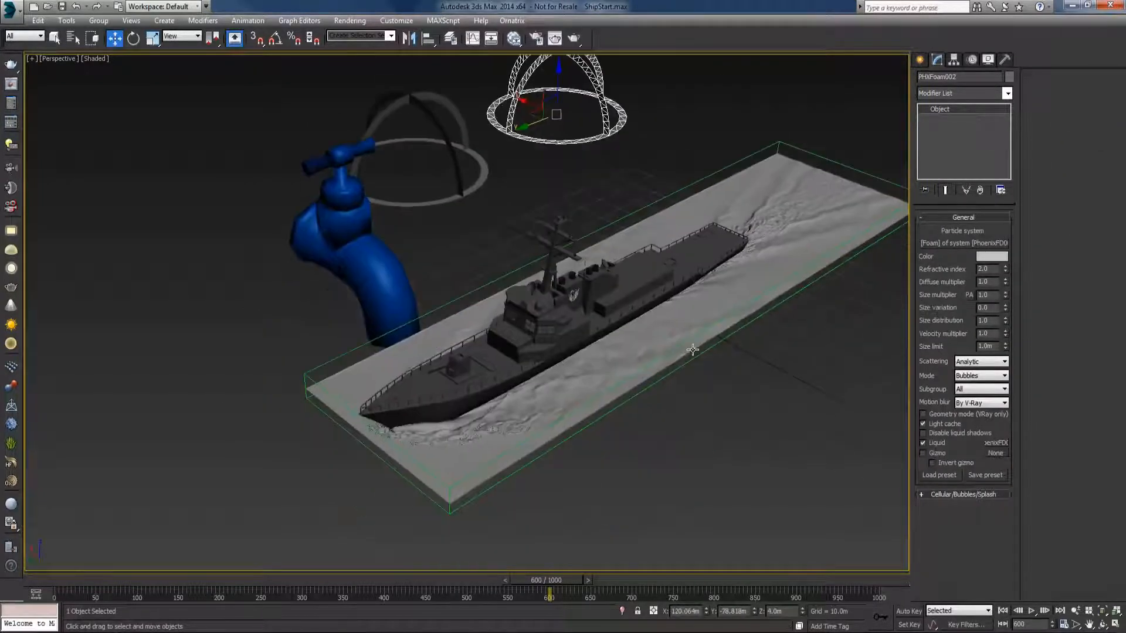
Step: Select the ocean simulator and set the Foam birth Rate to 0.0
click(696, 357)
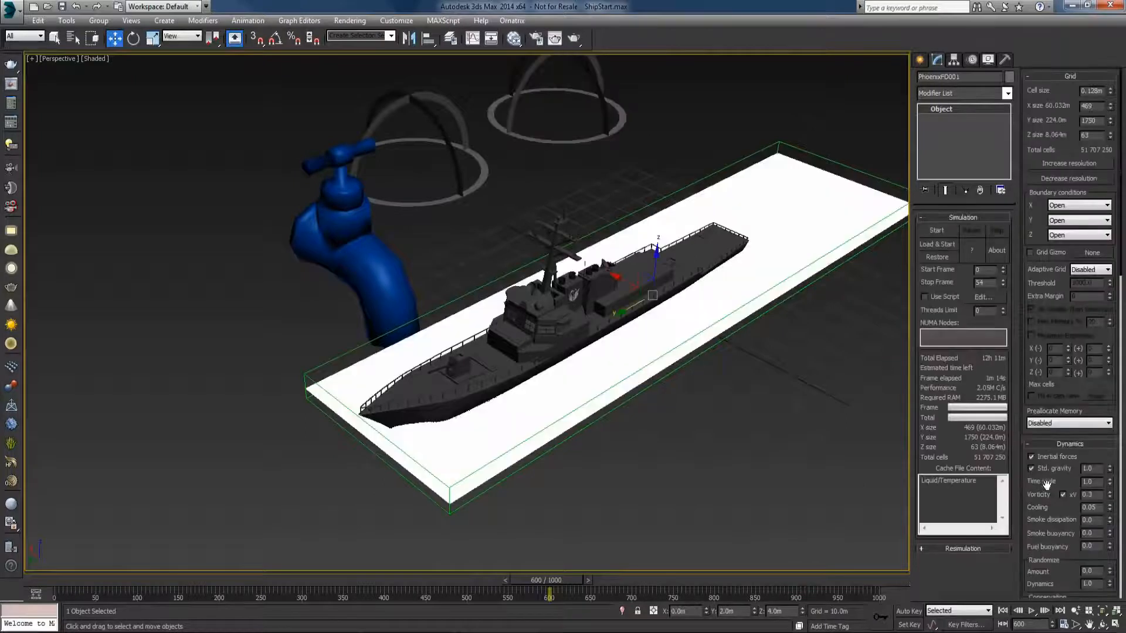
scroll(1044, 499, down, 8)
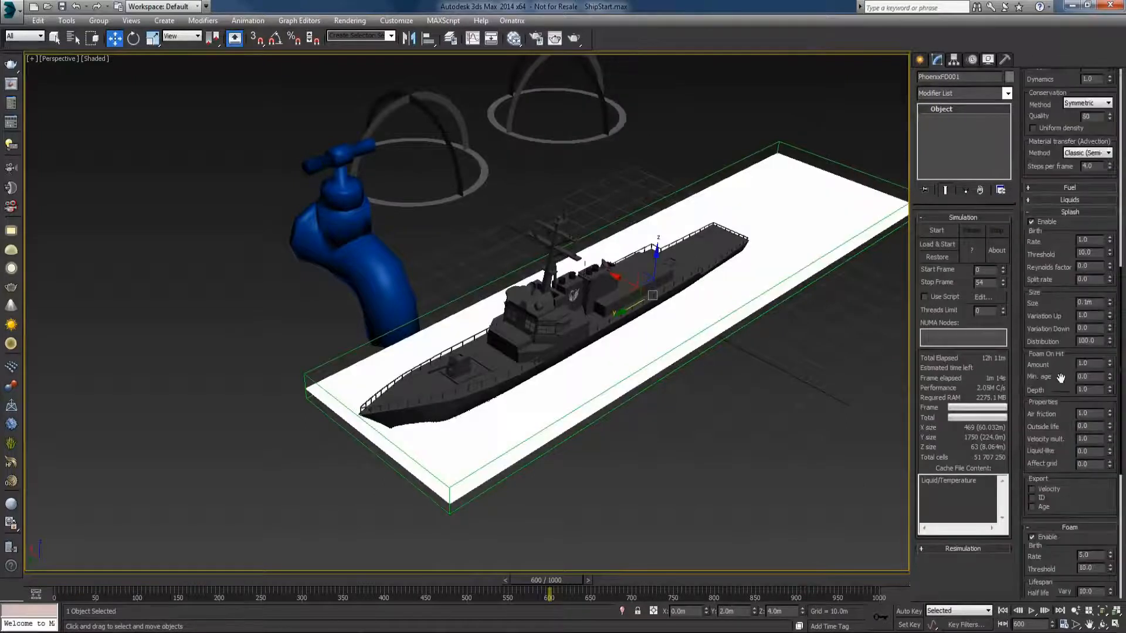
scroll(1060, 378, down, 5)
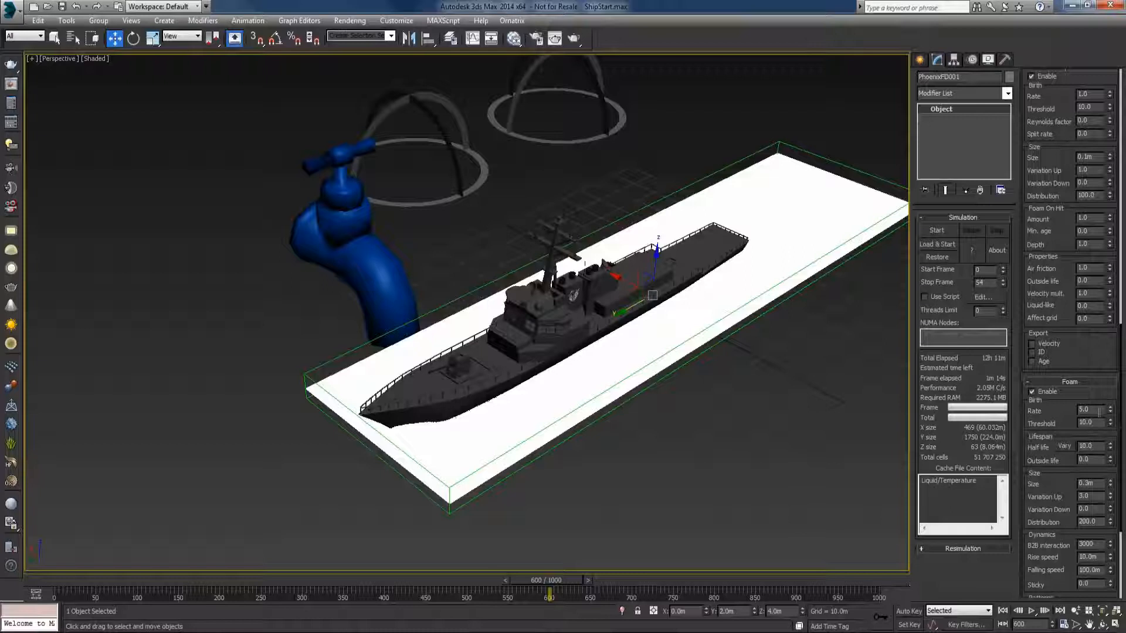
right_click(1109, 413)
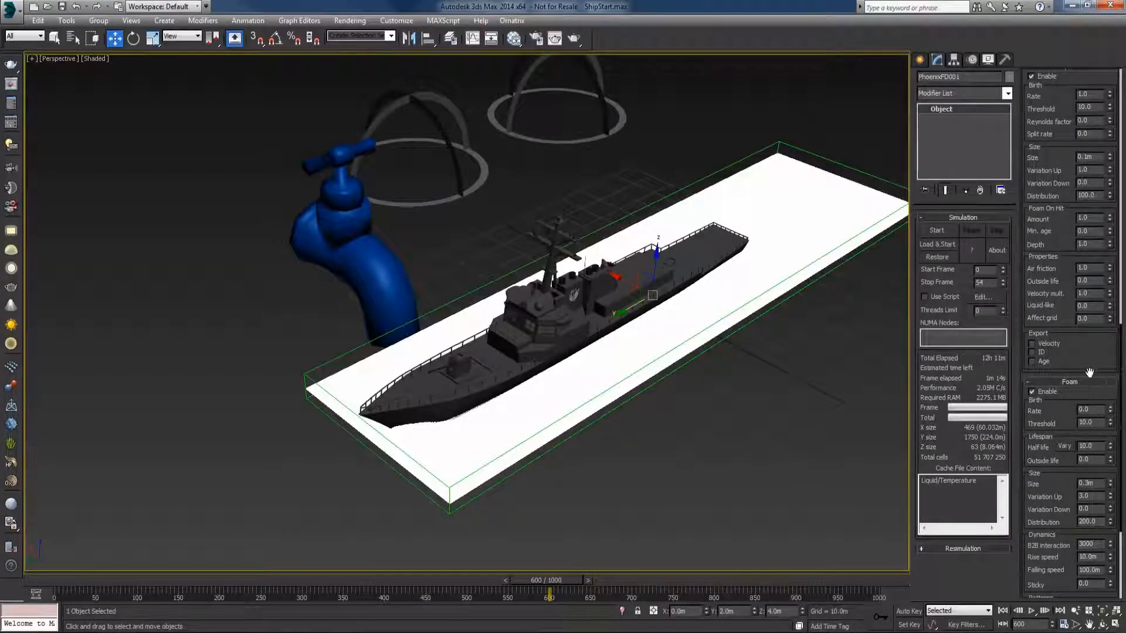
Step: Lower the simulator's grid resolution by raising the Cell size to 0.418 m
scroll(1056, 259, up, 1)
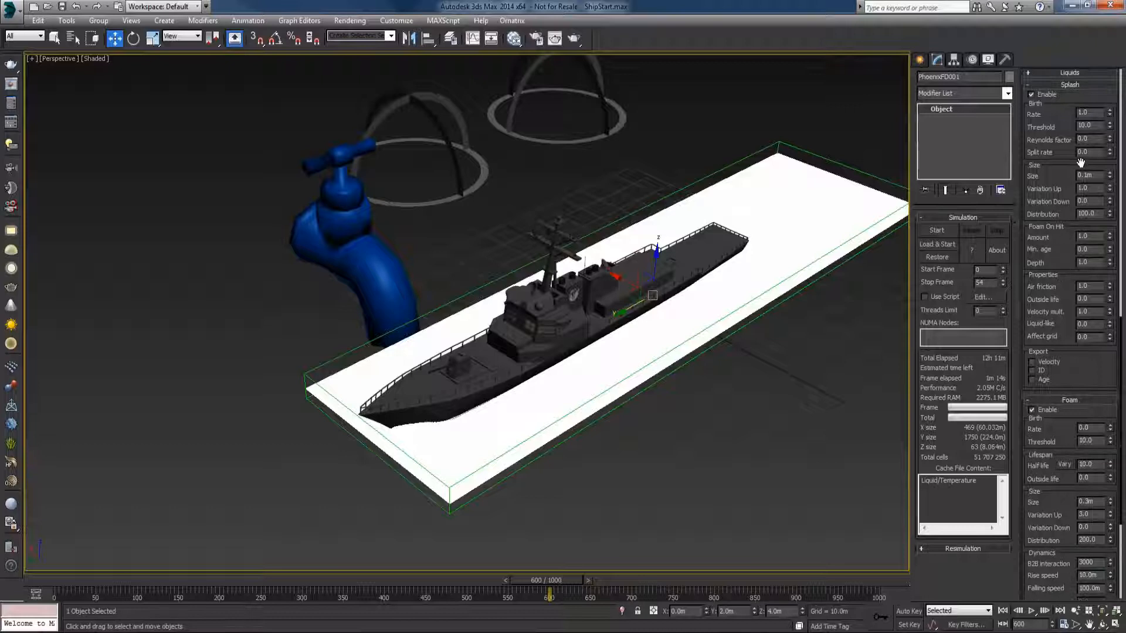
scroll(1059, 230, up, 5)
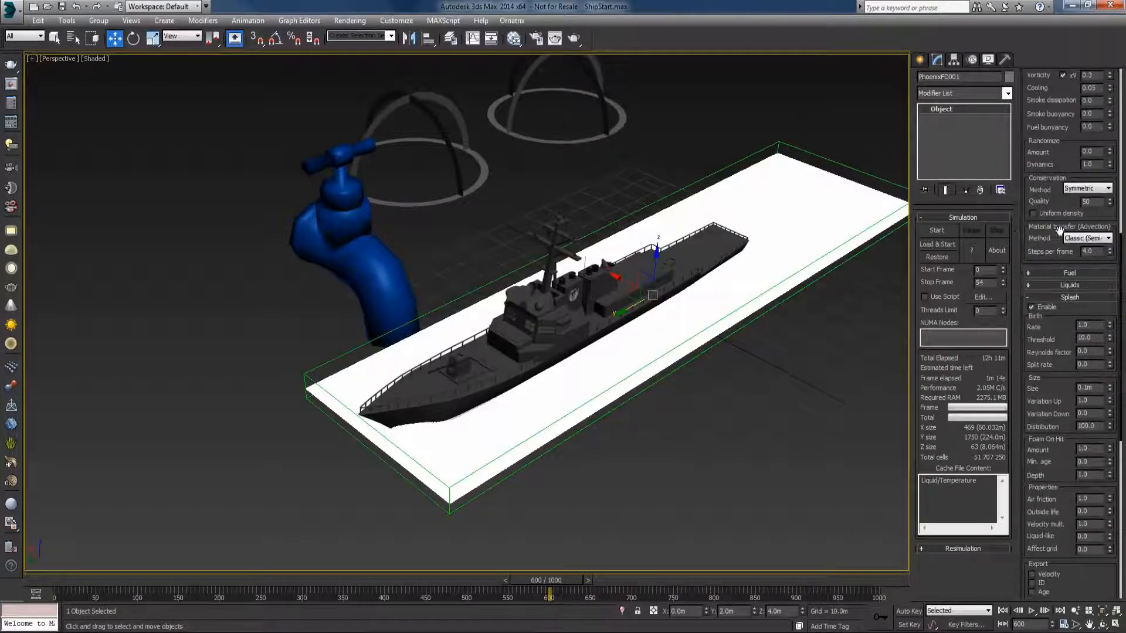
scroll(1057, 162, up, 10)
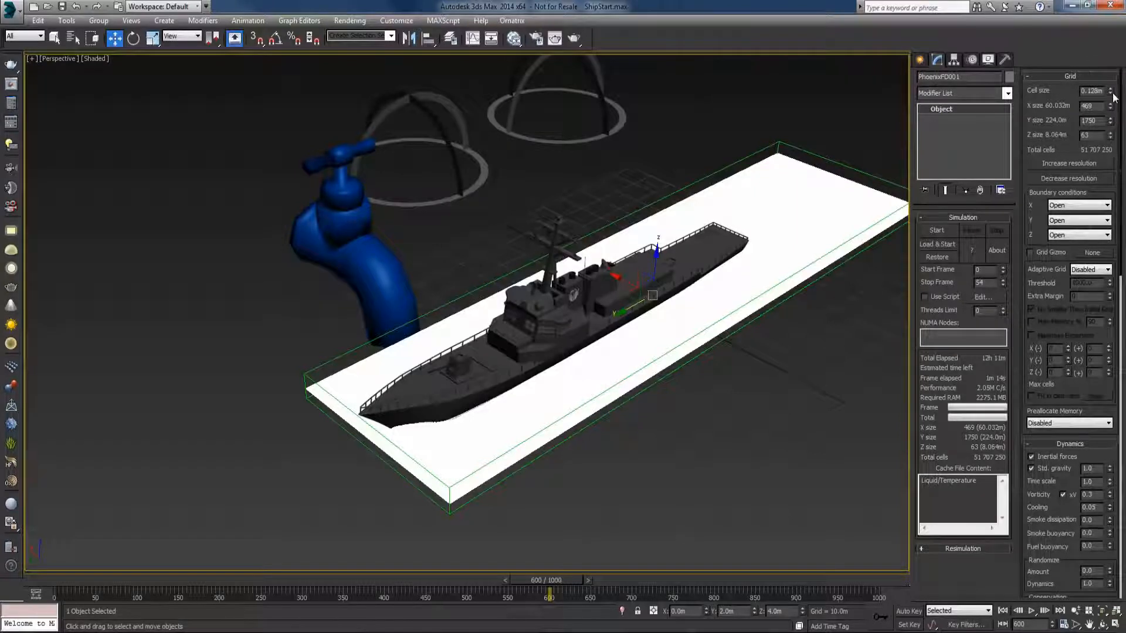
drag(1111, 96, 1109, 74)
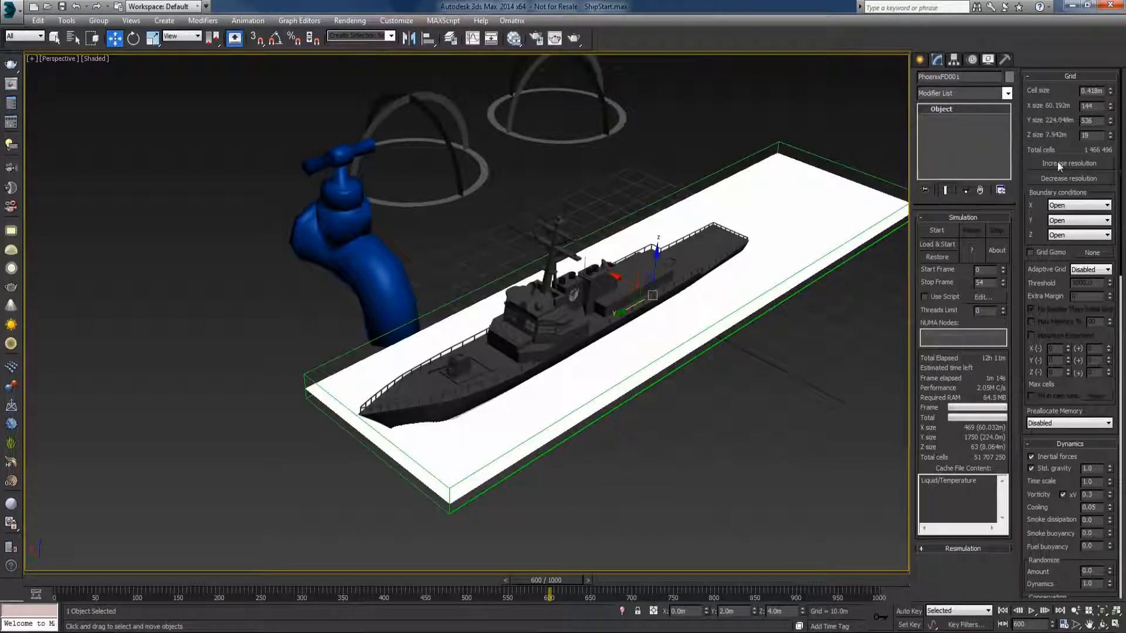
drag(1062, 153, 1061, 189)
Step: Start the simulation and frame the ship with its water grid in the perspective view
alt+middle_drag(800, 346, 786, 341)
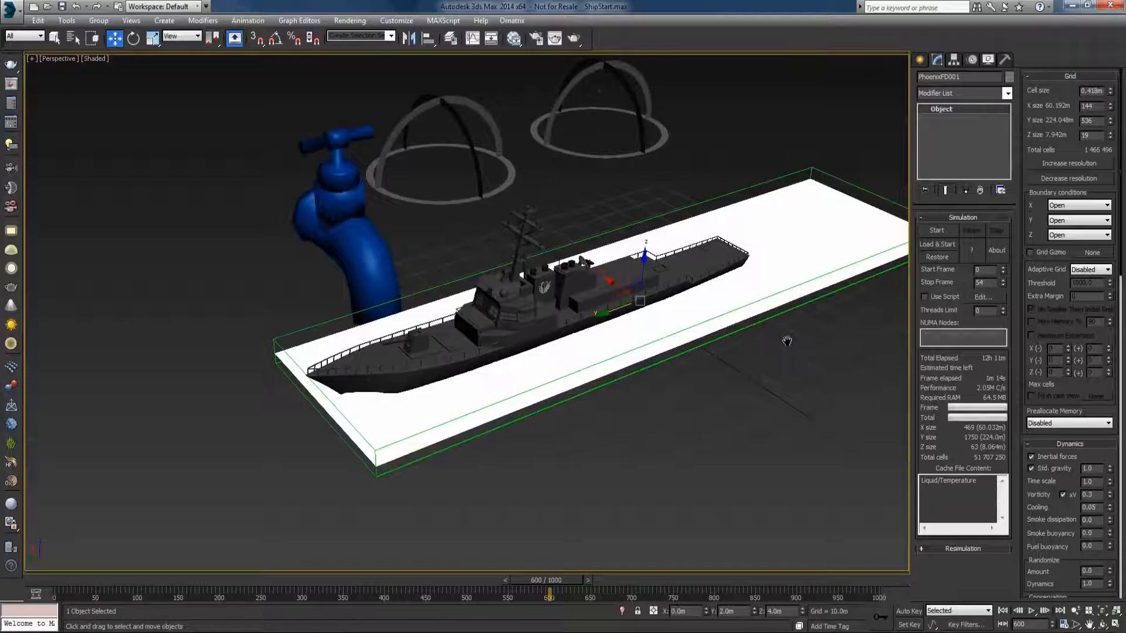
click(939, 231)
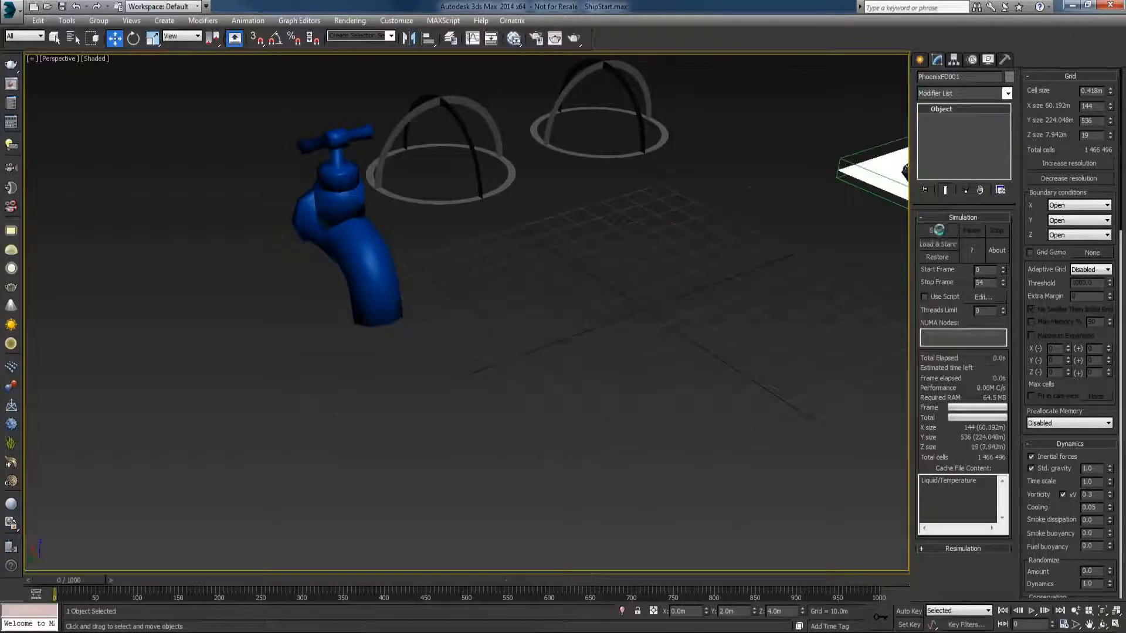
click(829, 245)
scroll(828, 246, down, 3)
middle_drag(823, 253, 729, 308)
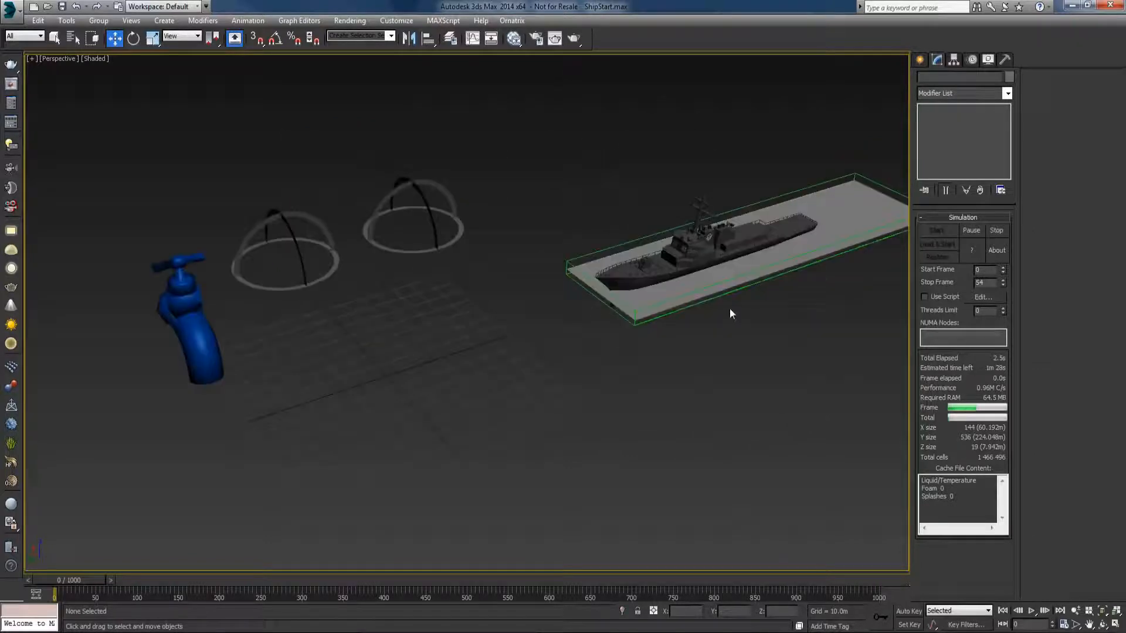
Step: Select the running simulator and set its Preview to show Foam and Splash particles without the mesh
click(715, 295)
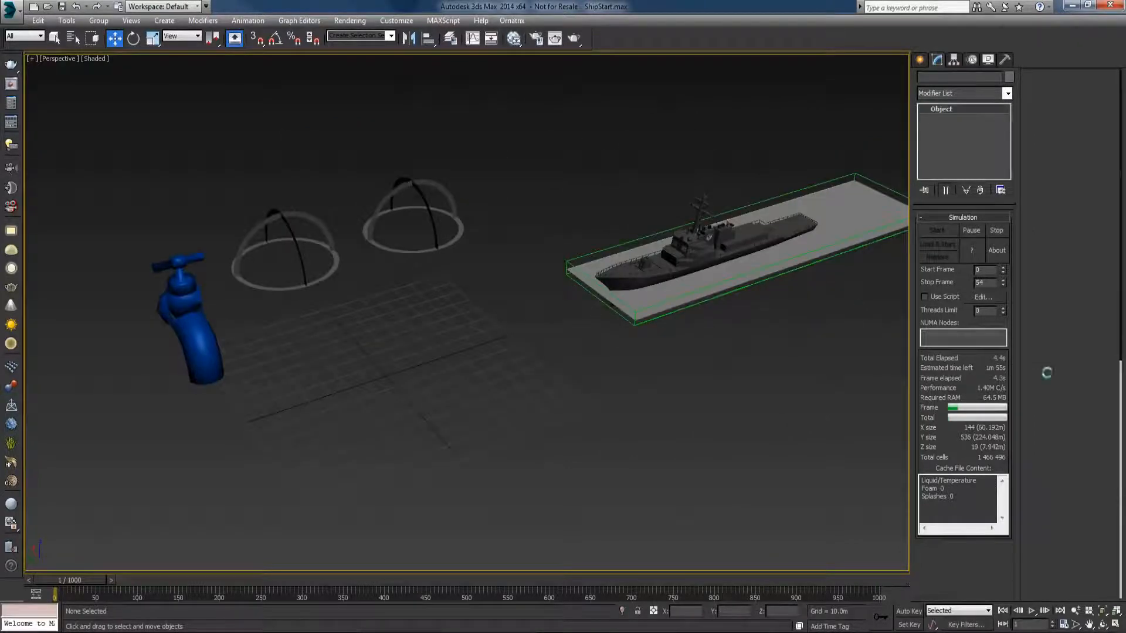
scroll(1051, 478, down, 10)
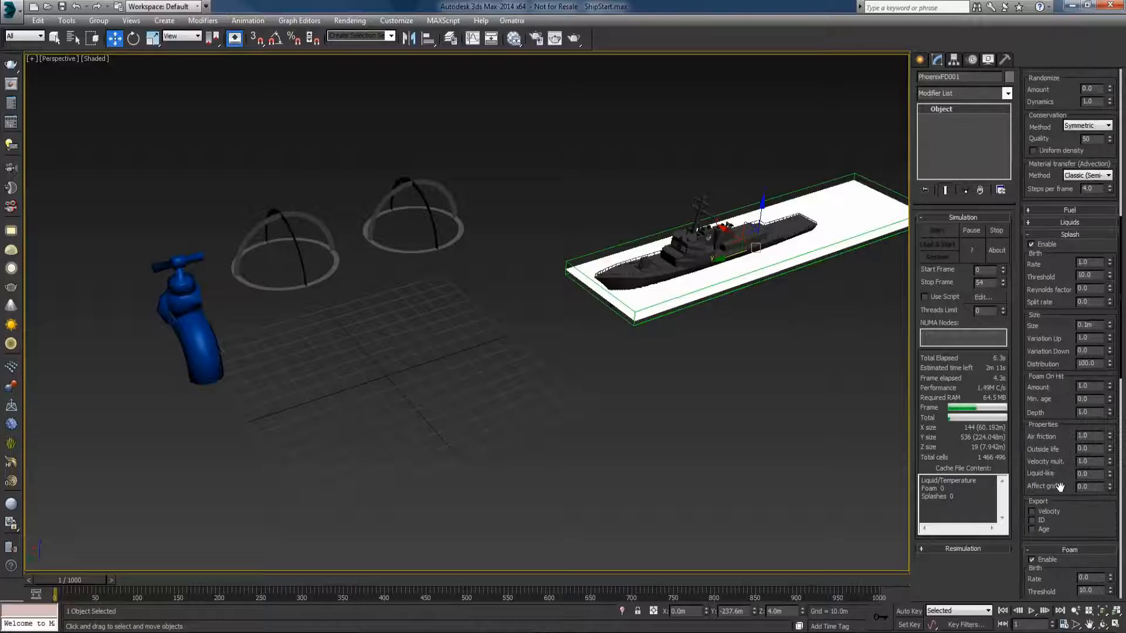
click(1050, 463)
scroll(1053, 410, down, 5)
click(1029, 403)
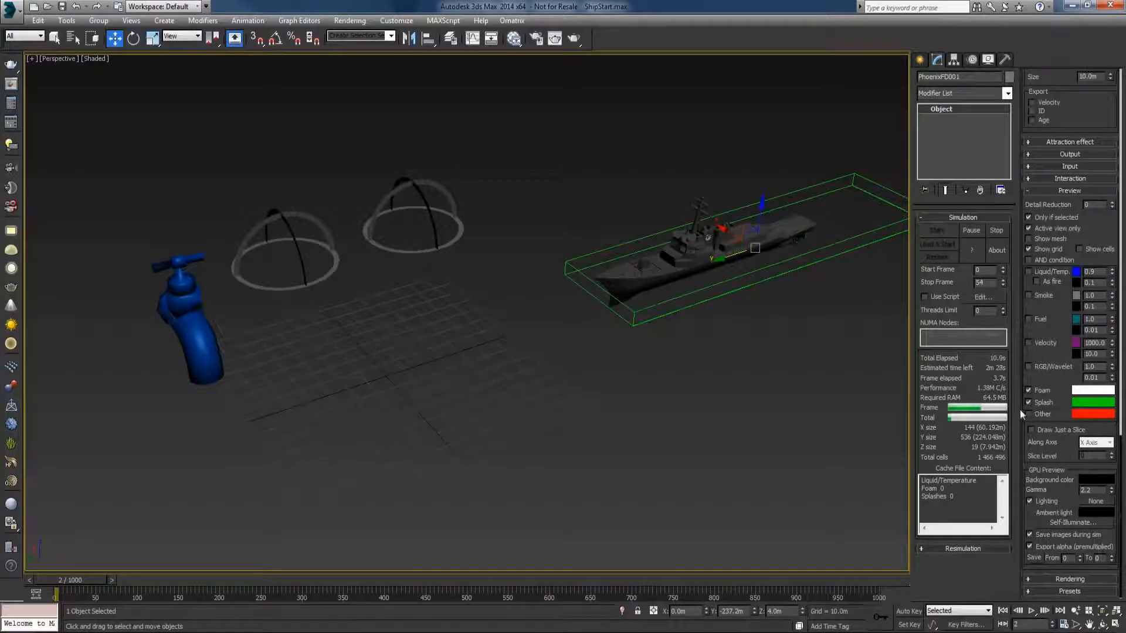
Step: Inspect the particles around the hull and set the Foam Outside life to 20
alt+middle_drag(703, 365, 809, 375)
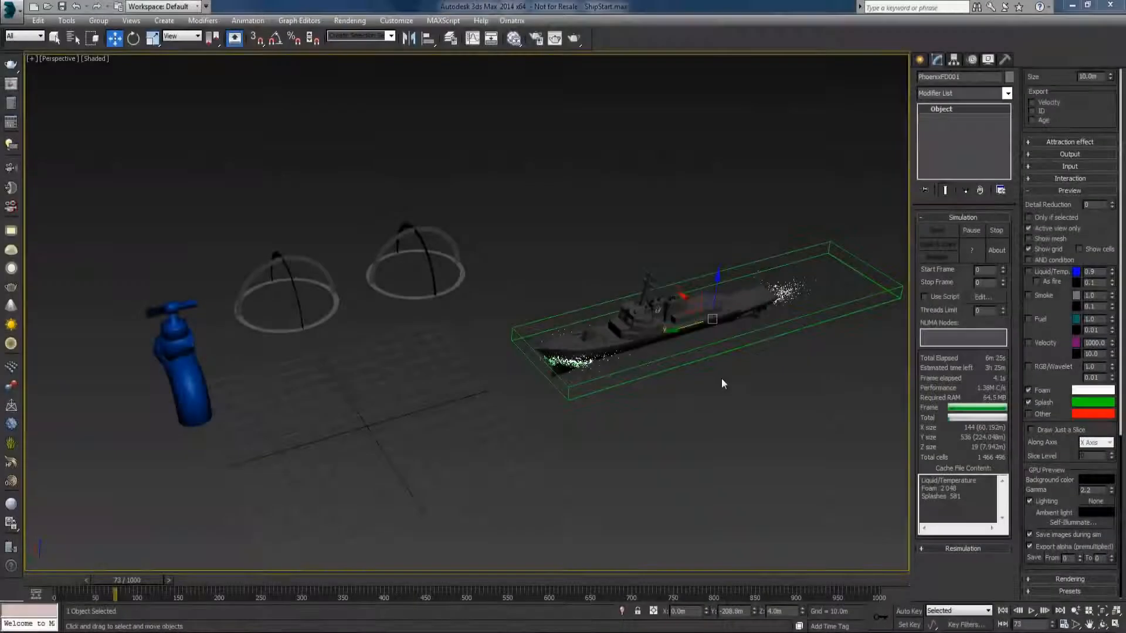
alt+middle_drag(722, 399, 786, 280)
alt+middle_drag(772, 346, 762, 375)
scroll(1090, 237, up, 5)
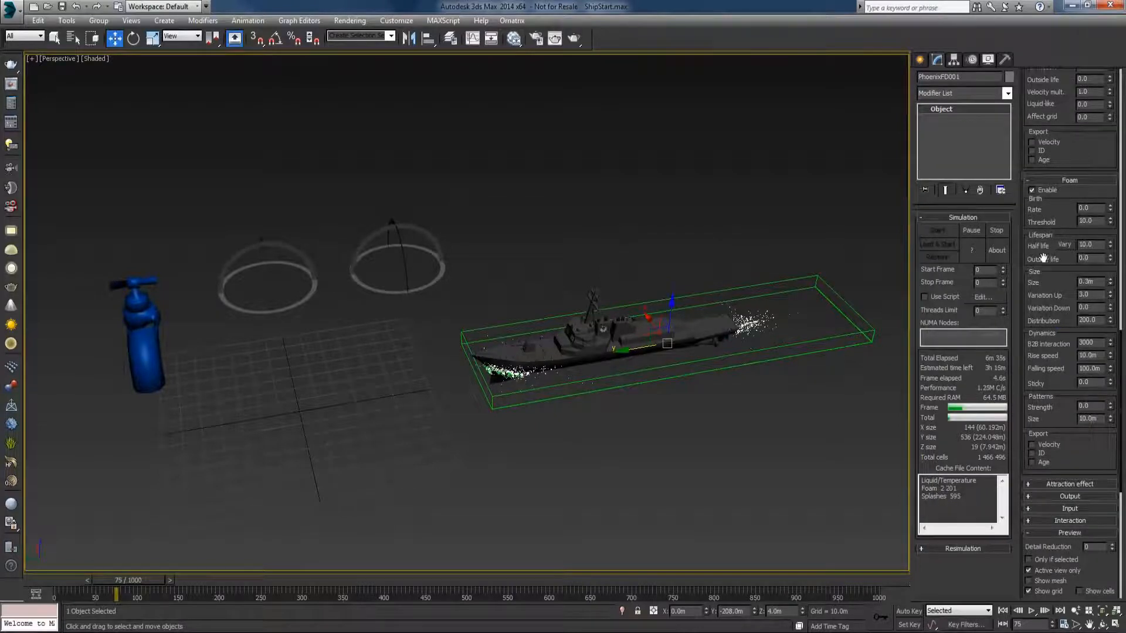
drag(1092, 258, 1023, 257)
text(20)
key(Return)
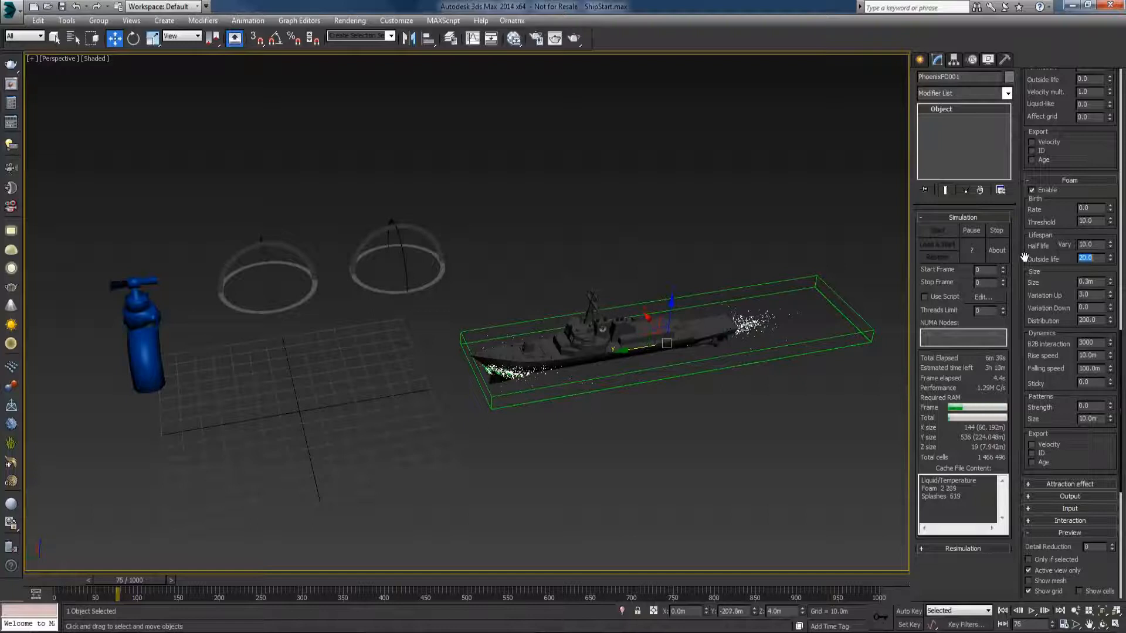
Step: Check the splashes from the ship's side and set the Splash Outside life to 4
mouse_move(660, 402)
alt+middle_down()
mouse_move(638, 357)
mouse_move(648, 386)
alt+middle_up()
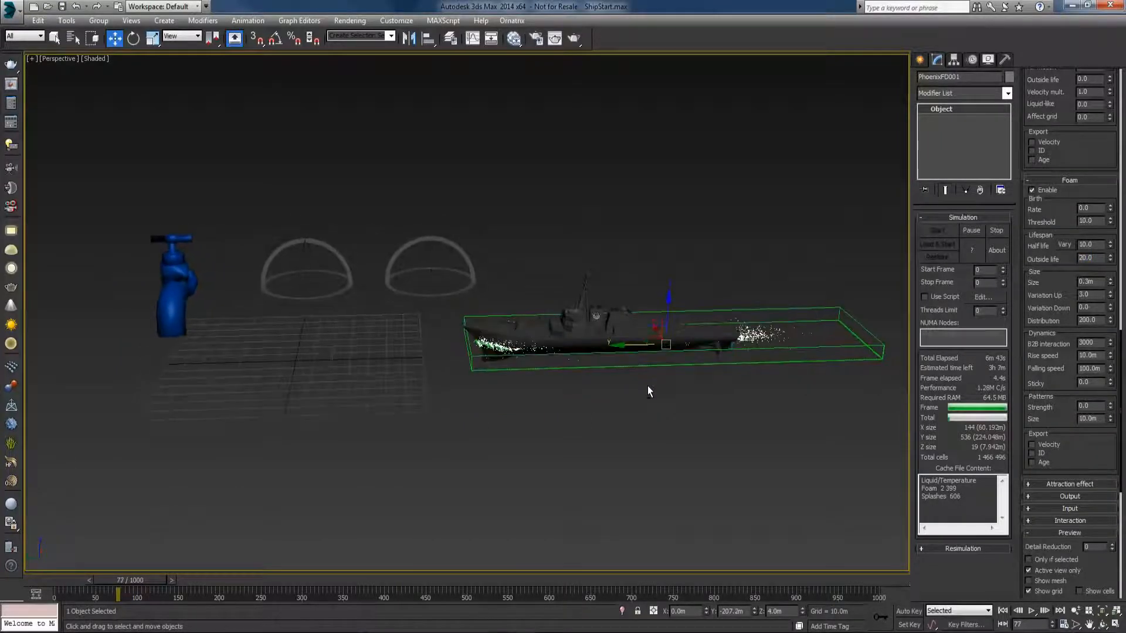
scroll(1071, 355, up, 5)
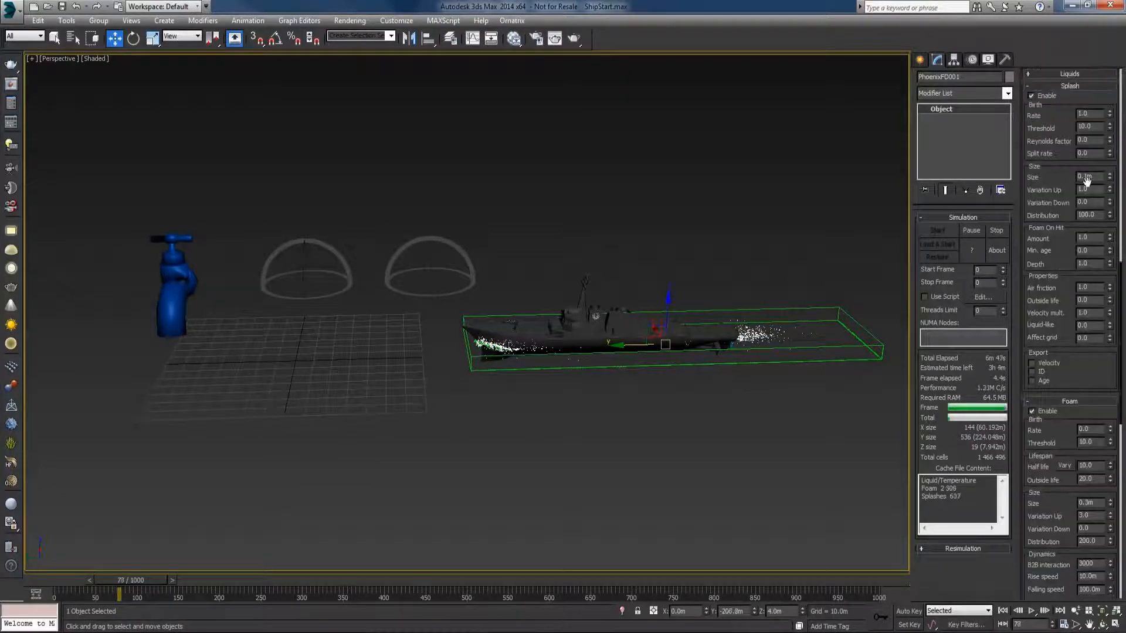
alt+middle_drag(727, 339, 703, 365)
alt+middle_drag(614, 357, 625, 350)
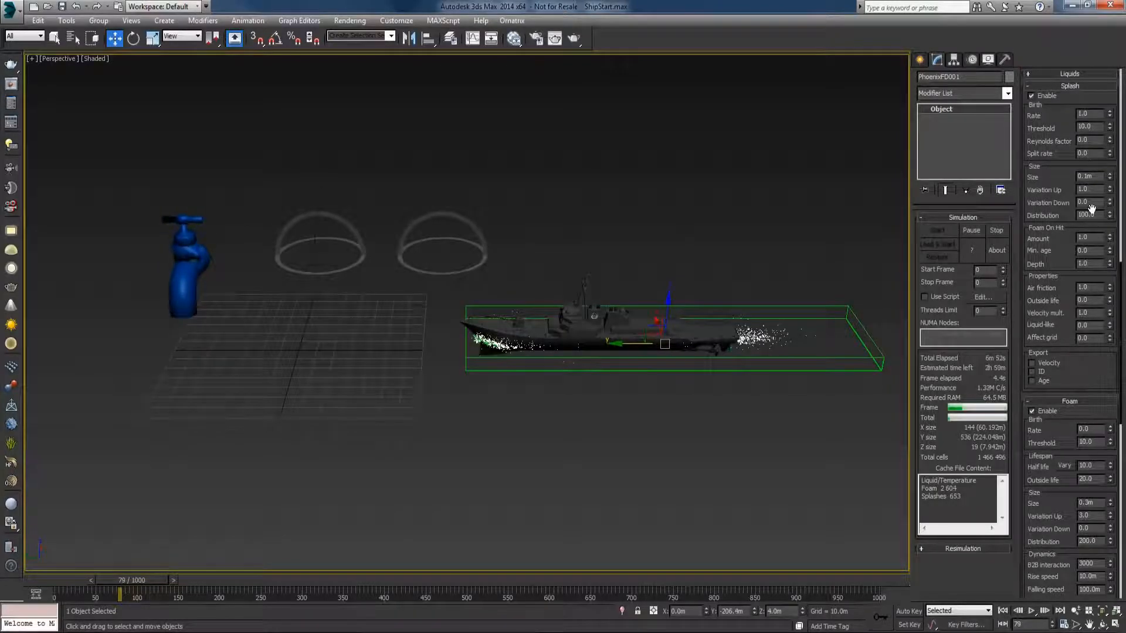
double_click(1089, 300)
text(4)
key(Return)
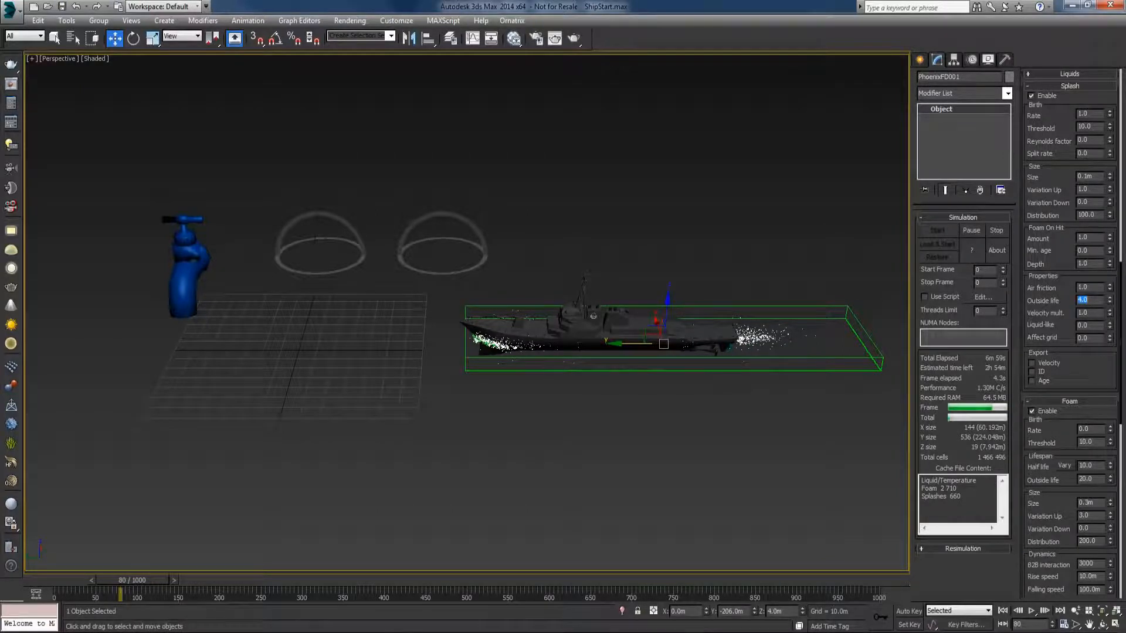
Step: Examine the spray around the ship, and set the Foam Rise speed to 0.5 m and Falling speed to 5 m
alt+middle_drag(779, 315, 720, 371)
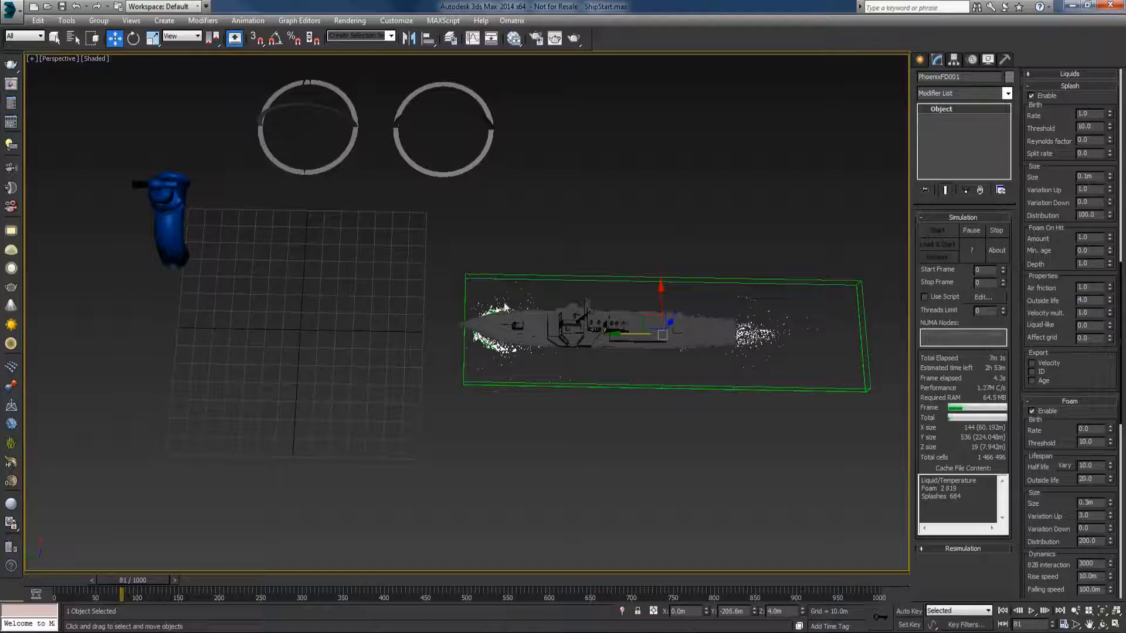
alt+middle_drag(652, 361, 615, 286)
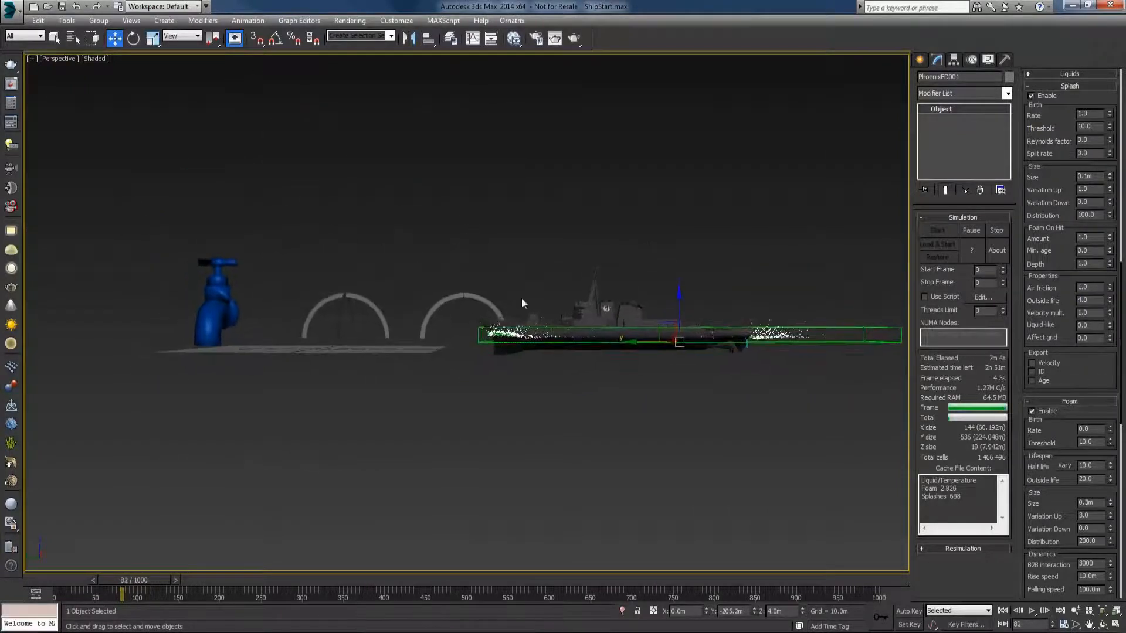
scroll(522, 297, up, 2)
alt+middle_drag(578, 291, 694, 290)
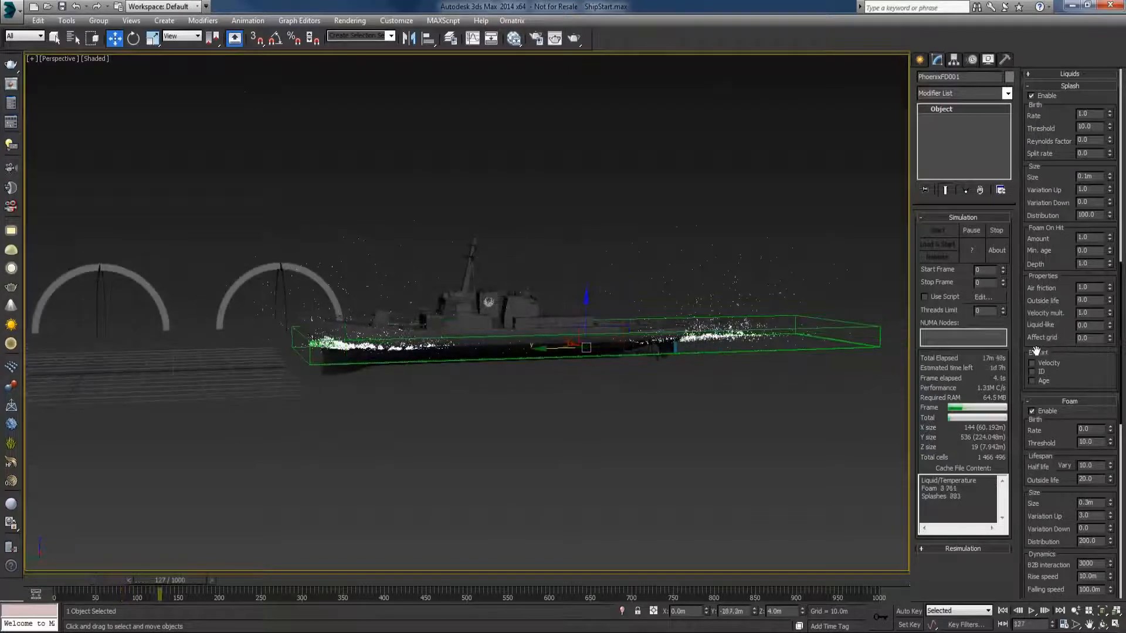
drag(1069, 364, 1053, 197)
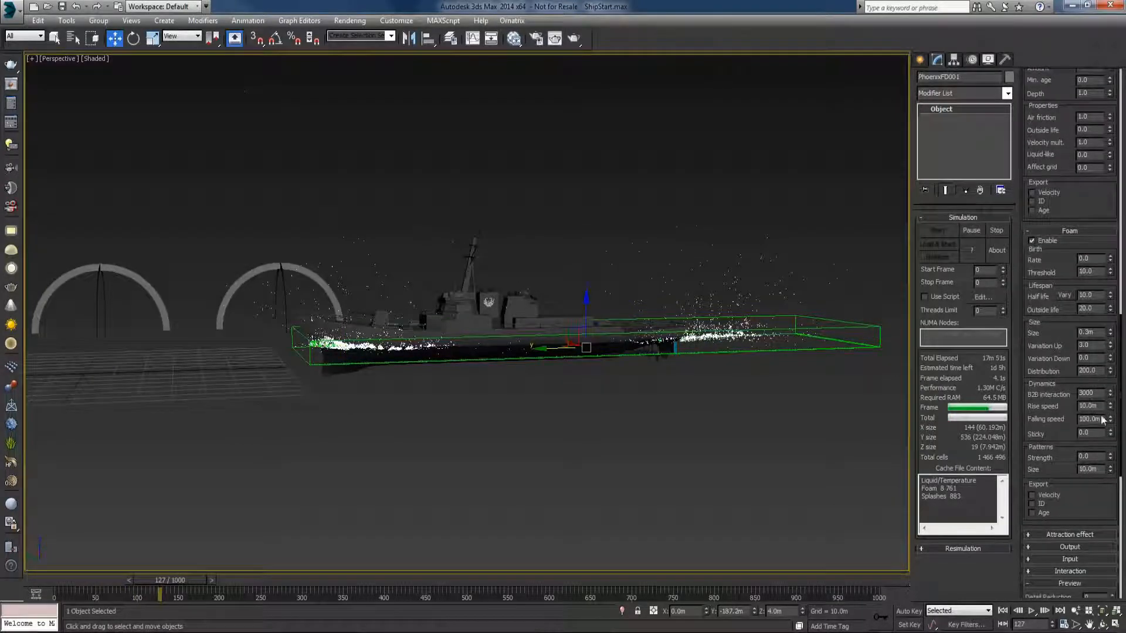
drag(1098, 406, 988, 409)
text(0.5)
key(Return)
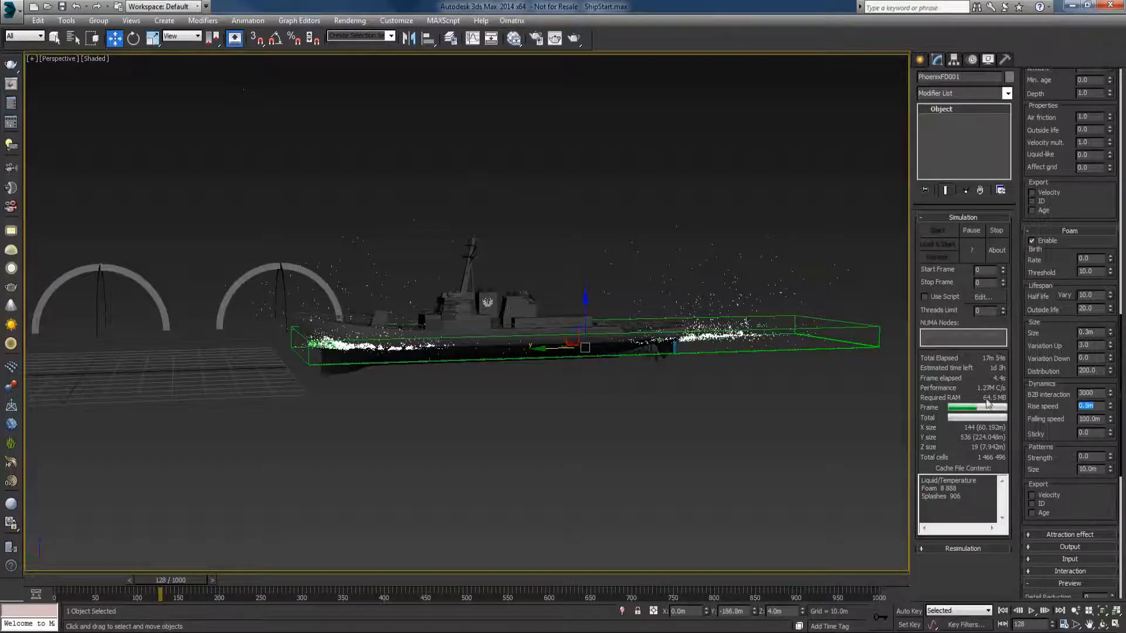
double_click(1098, 418)
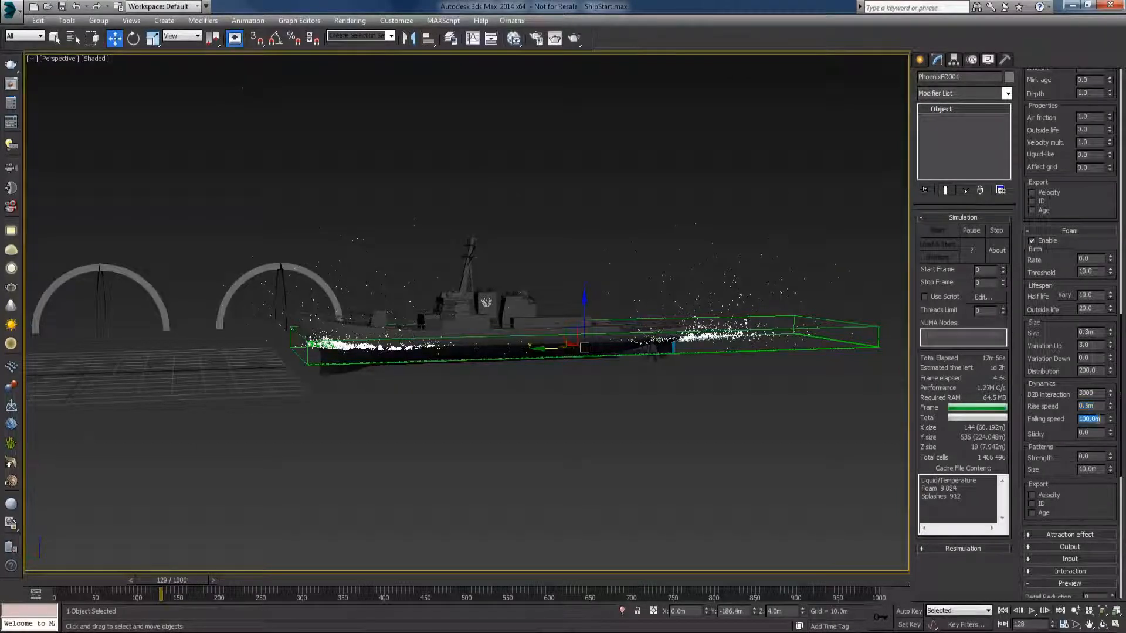
text(5)
key(Return)
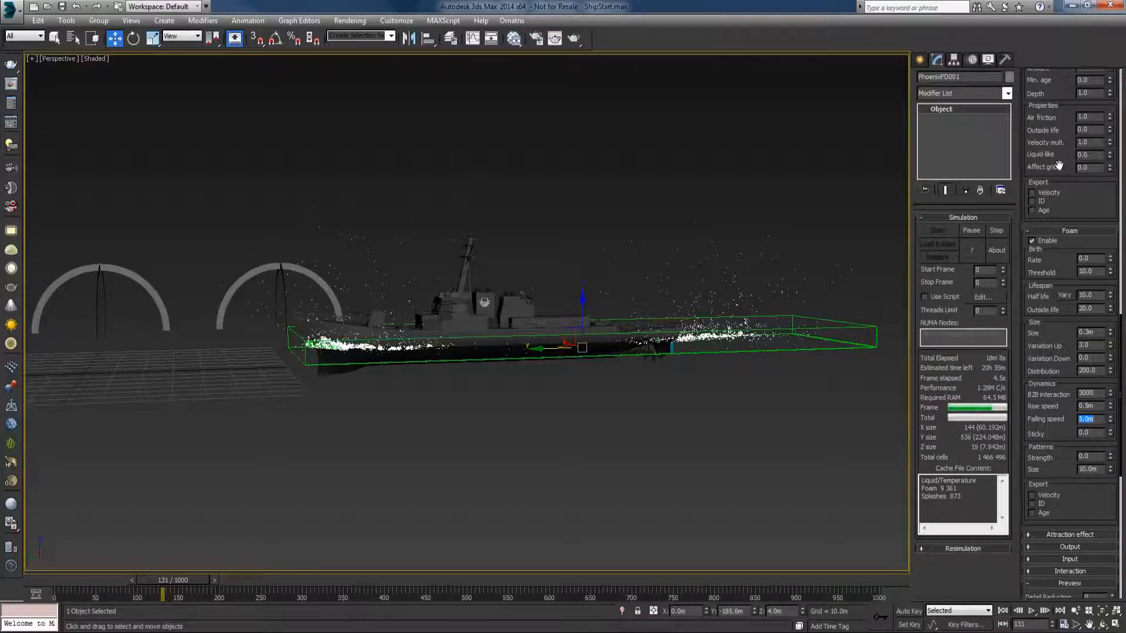
Step: Set the Splash Air friction to 100
drag(1057, 151, 1057, 270)
double_click(1085, 236)
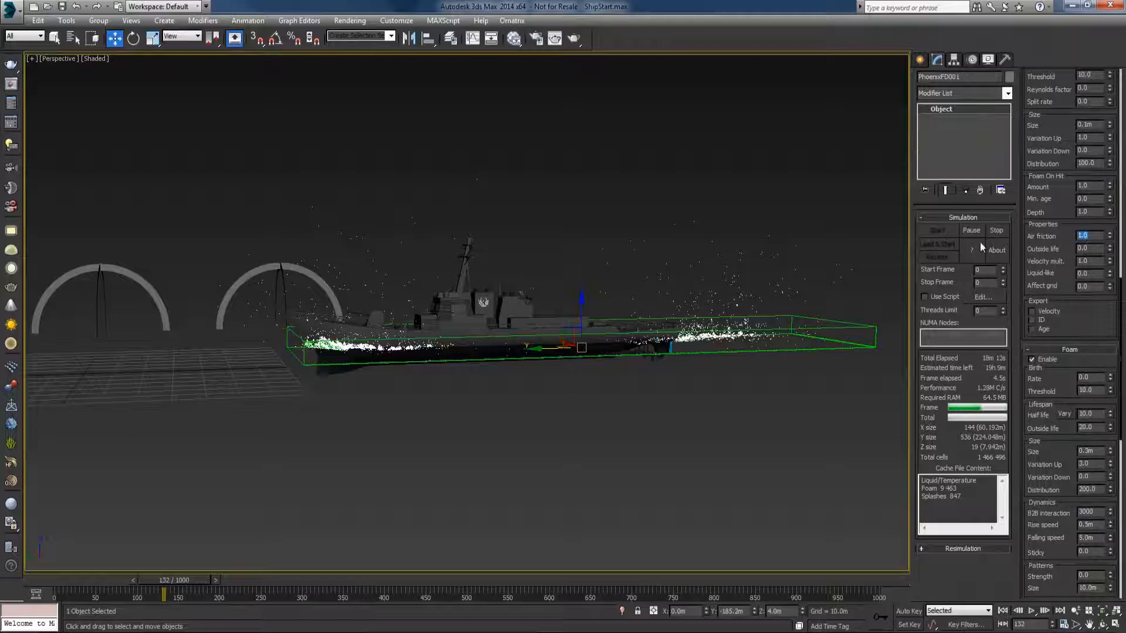
text(100)
key(Return)
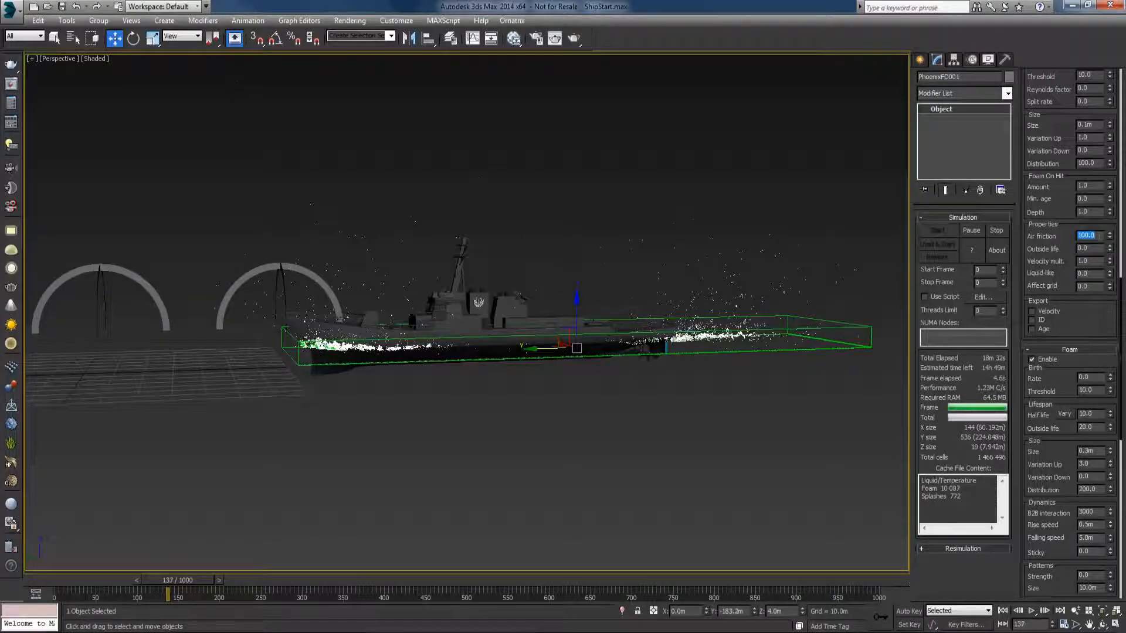
scroll(1063, 235, down, 1)
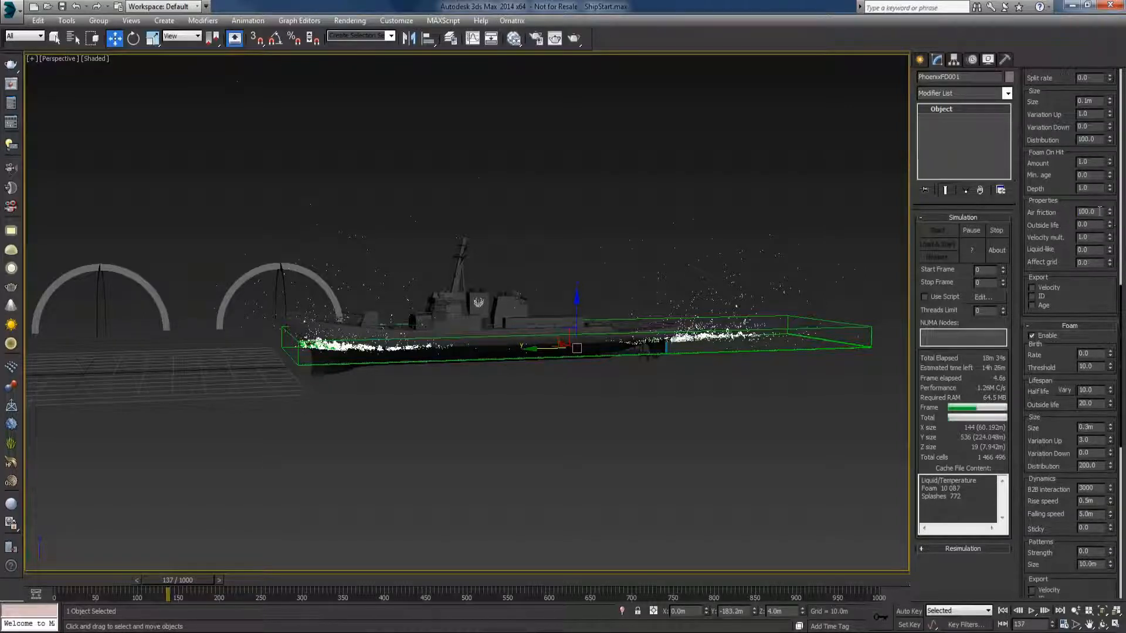
scroll(1067, 213, down, 1)
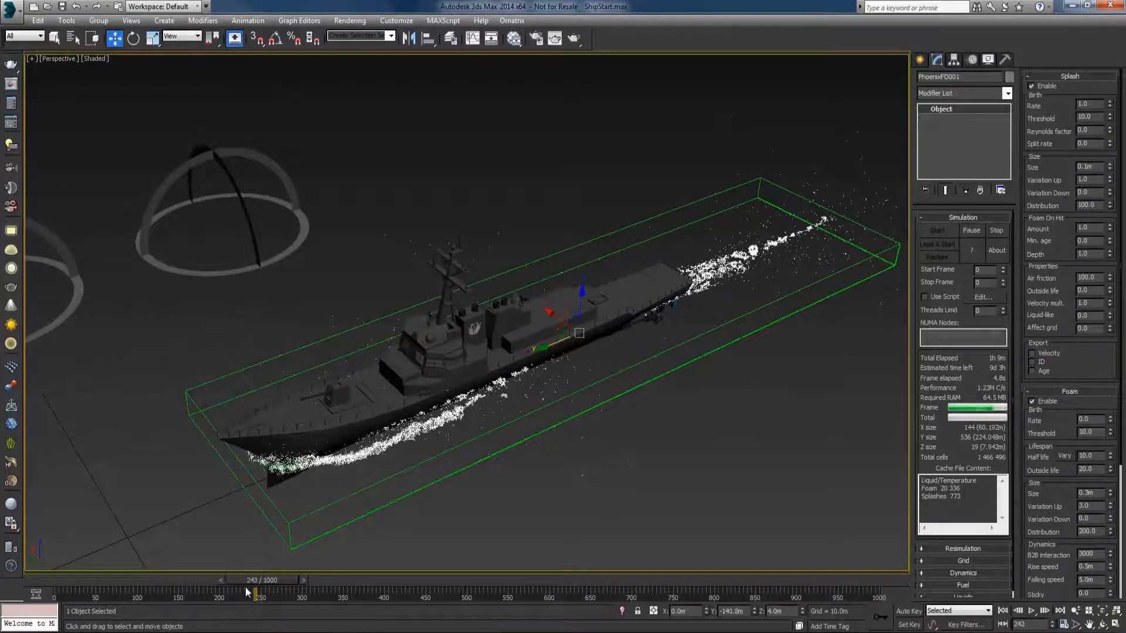
Step: Examine the foam and splash particles behind the stern, along the hull and around the bow from above
alt+middle_drag(760, 370, 719, 434)
middle_drag(757, 317, 655, 391)
scroll(656, 391, up, 6)
alt+middle_drag(631, 352, 547, 334)
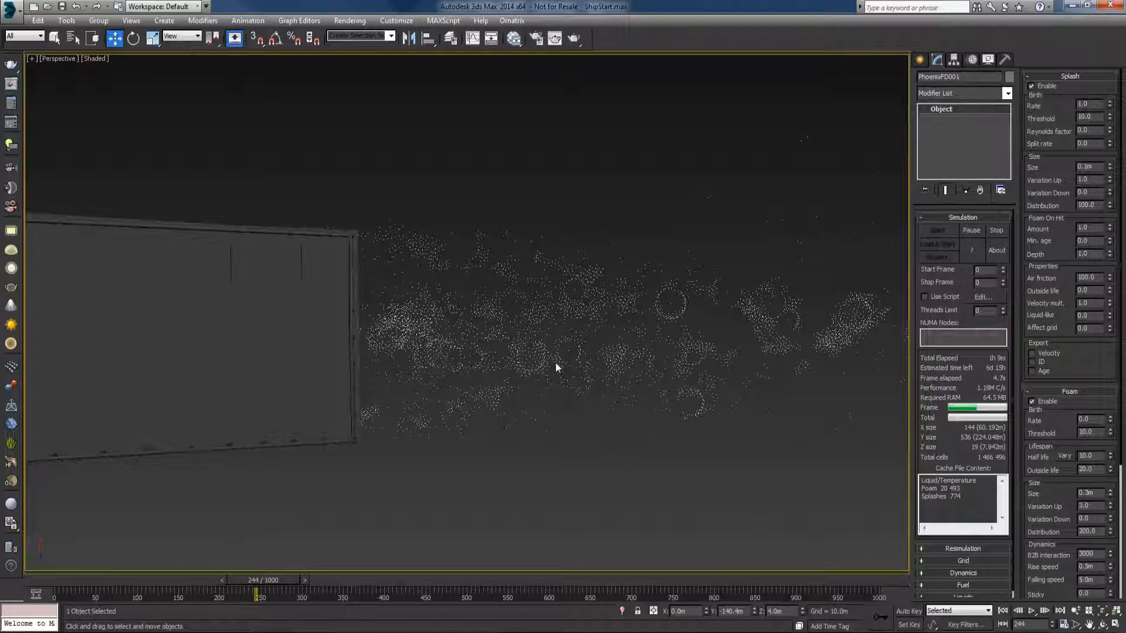
scroll(442, 287, down, 3)
middle_drag(354, 307, 838, 290)
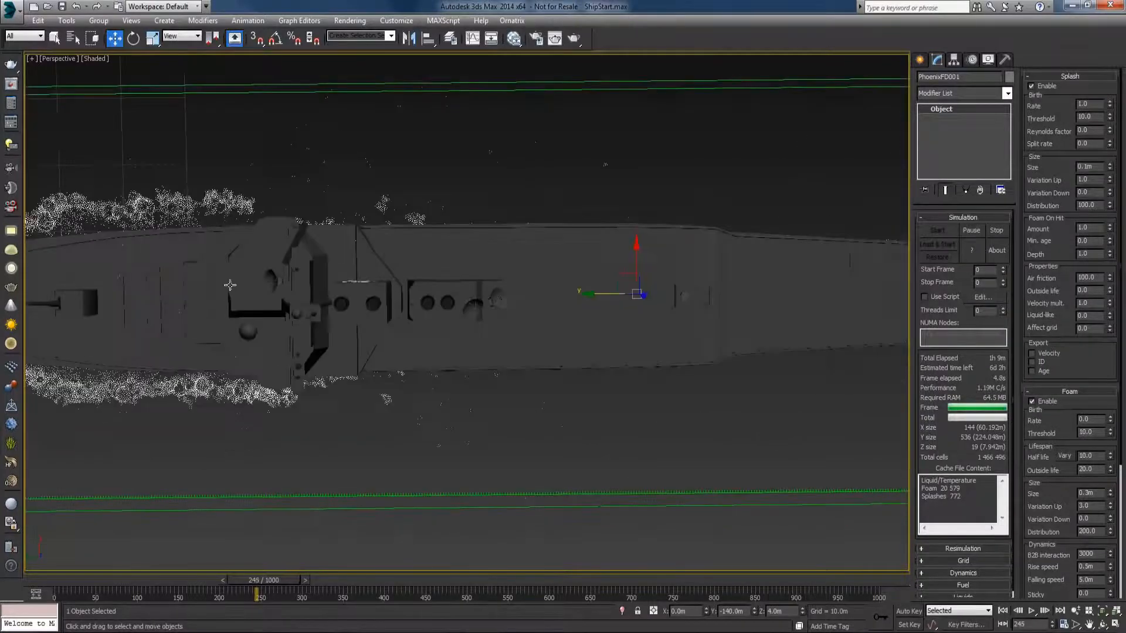
middle_drag(230, 287, 680, 291)
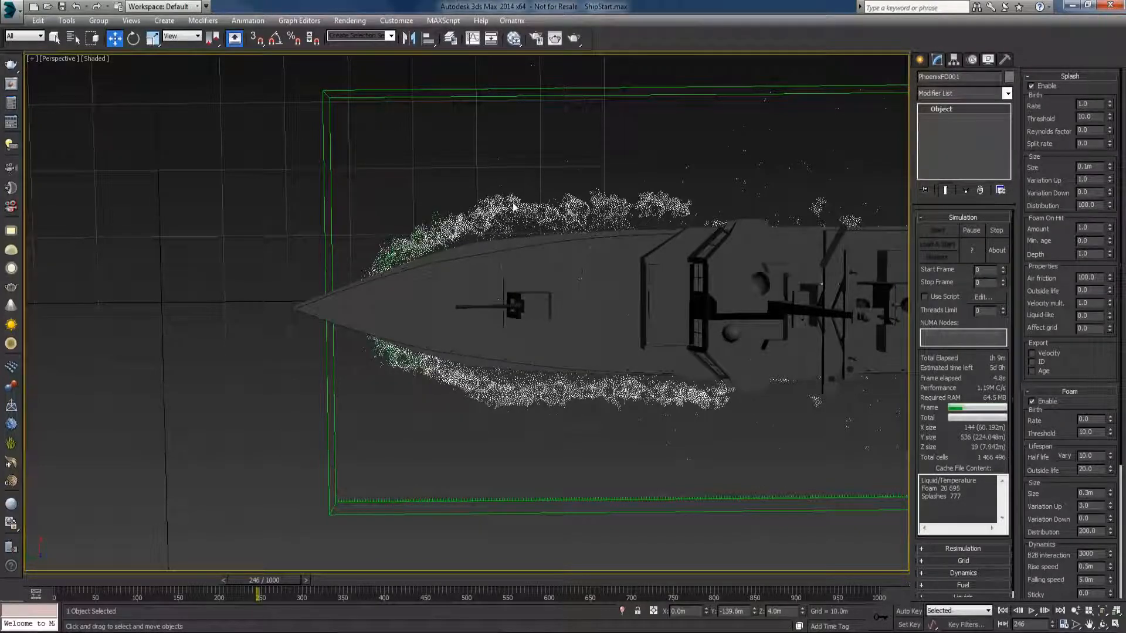
scroll(626, 252, down, 2)
middle_drag(645, 259, 470, 260)
scroll(470, 260, down, 4)
alt+middle_drag(633, 292, 672, 227)
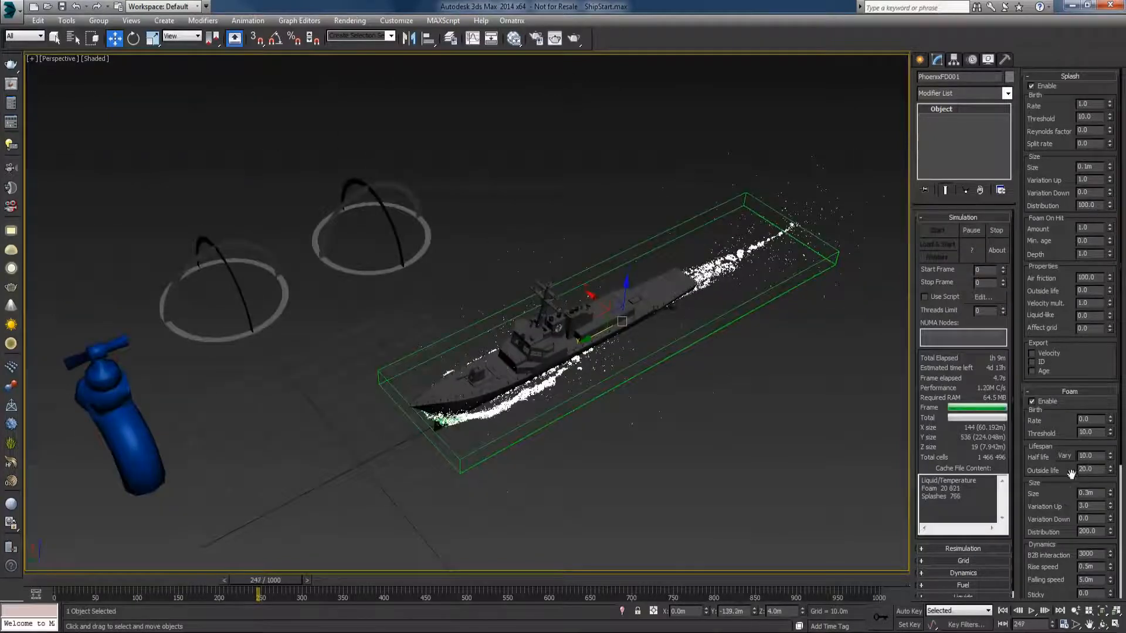
Step: Set the Foam Size to 0.03 m, its Variation Up to 5 and its Distribution to 300
scroll(1071, 474, down, 3)
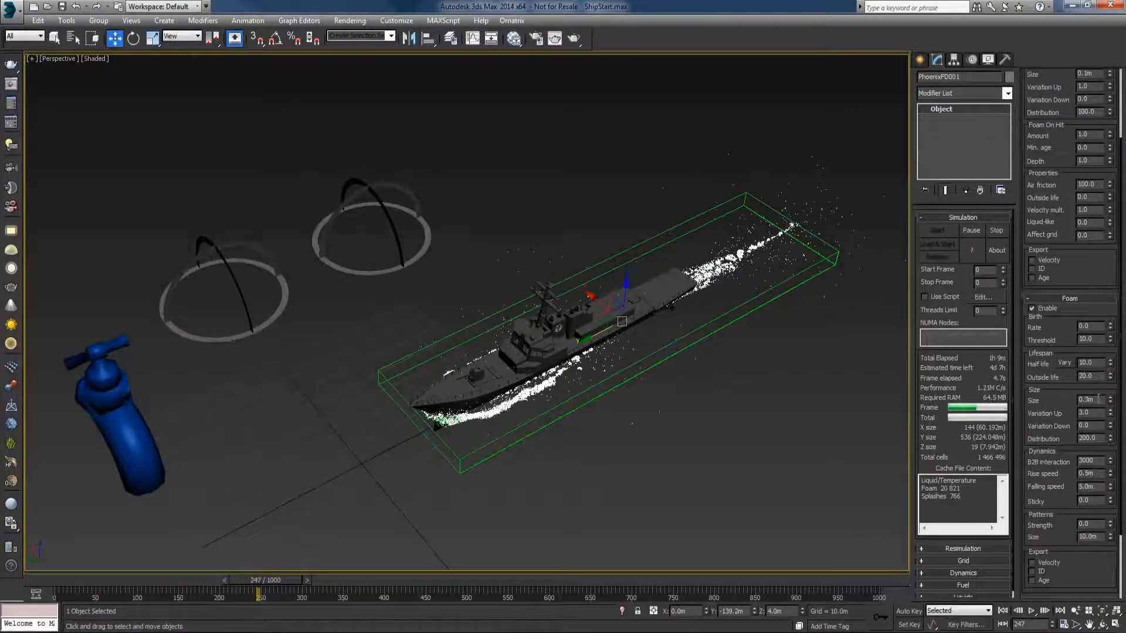
double_click(1089, 399)
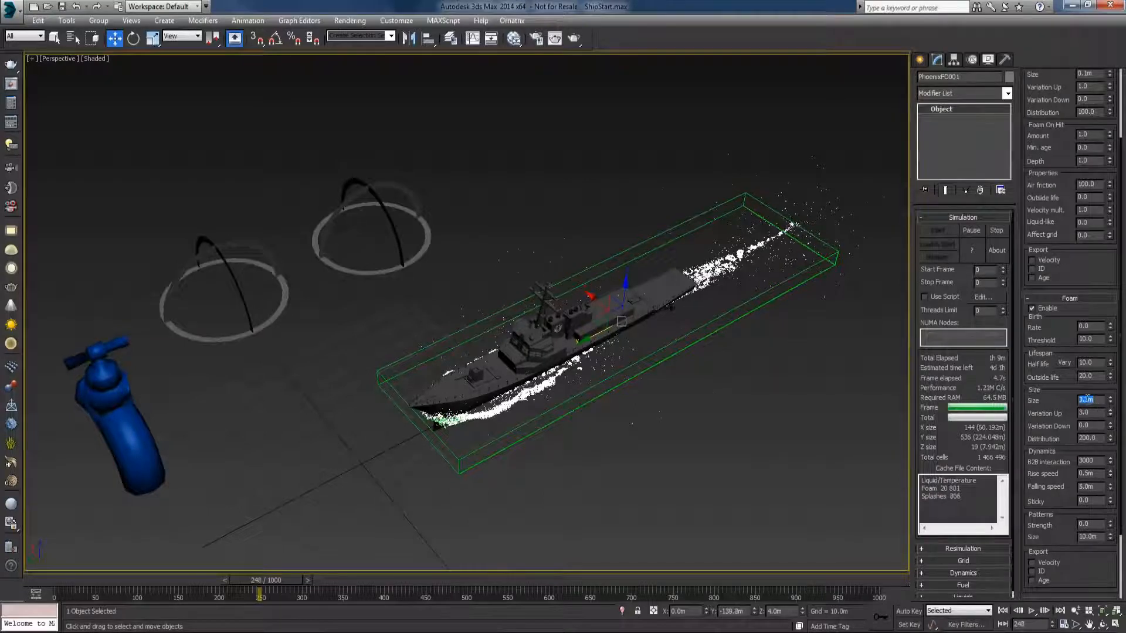
click(1087, 400)
double_click(1088, 399)
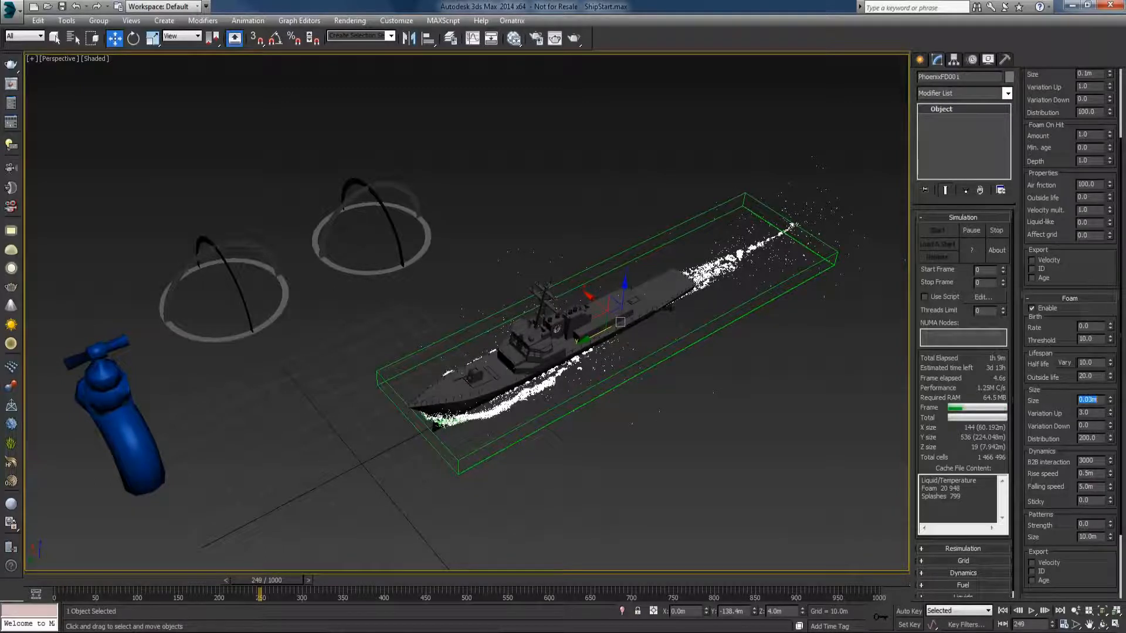
click(1099, 401)
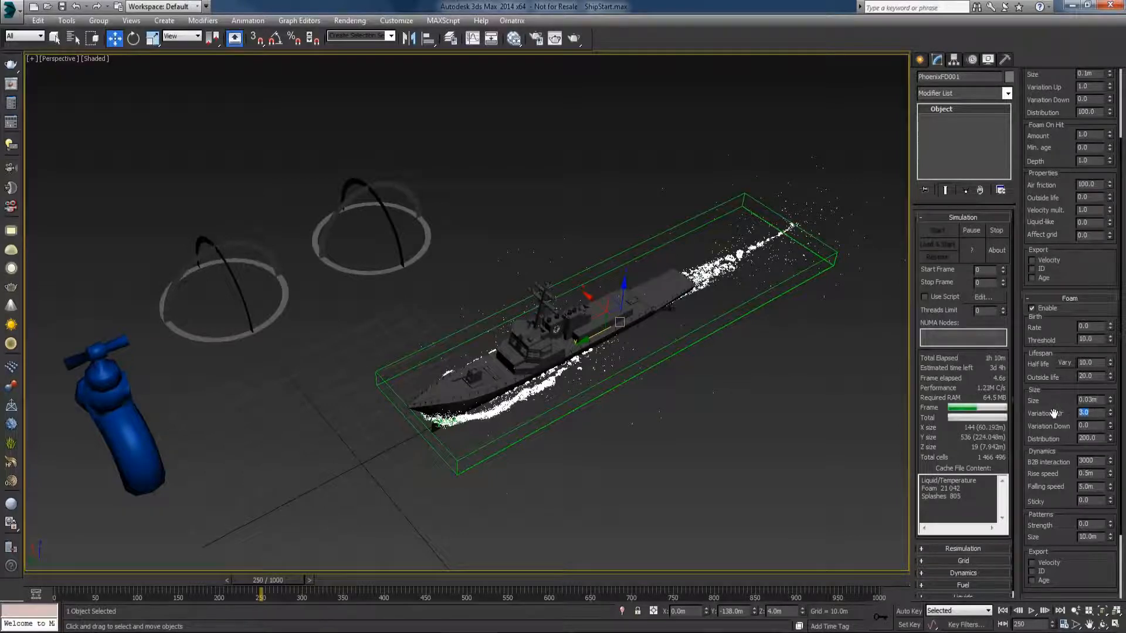
key(Return)
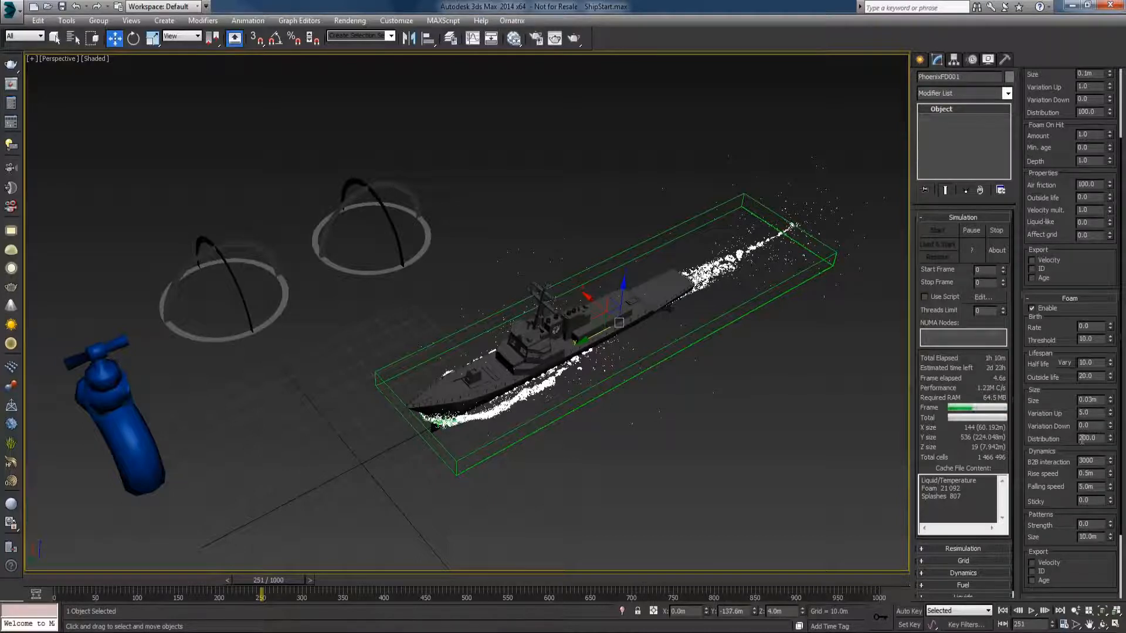
drag(1083, 438, 1079, 443)
text(3)
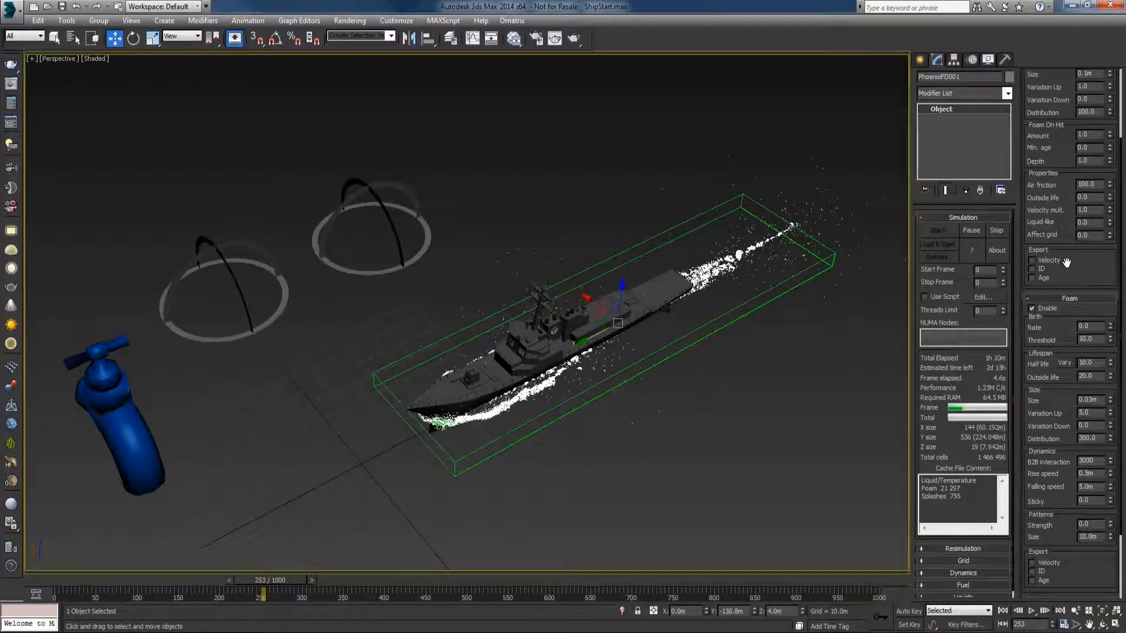
Step: Set the Splash size Variation Up to 3
drag(1066, 262, 1067, 355)
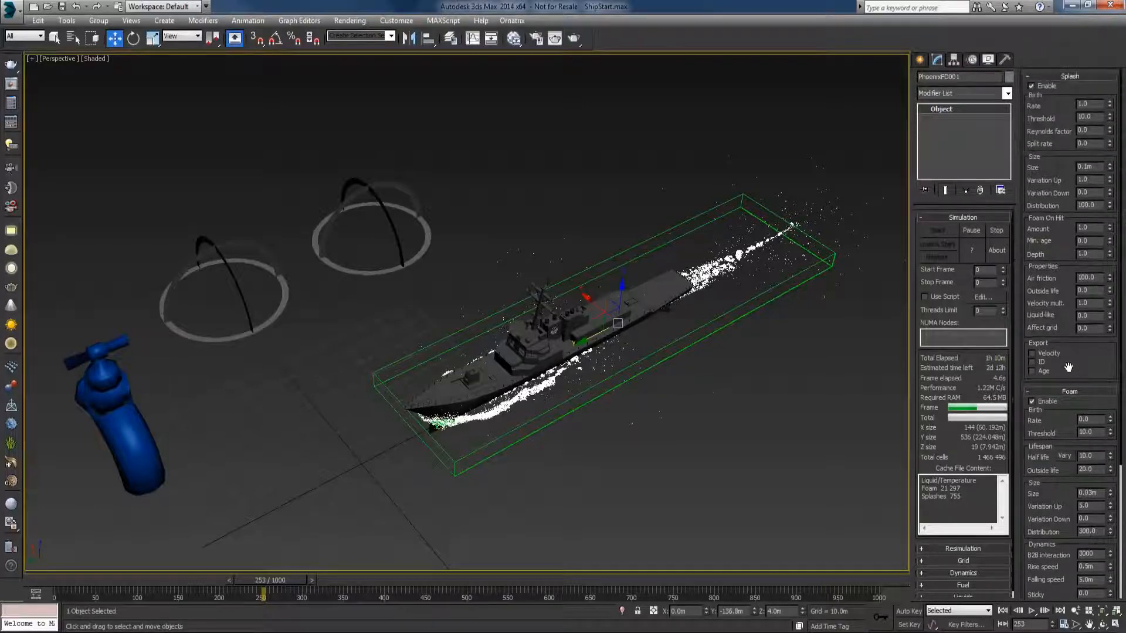
double_click(1093, 180)
text(3)
key(Return)
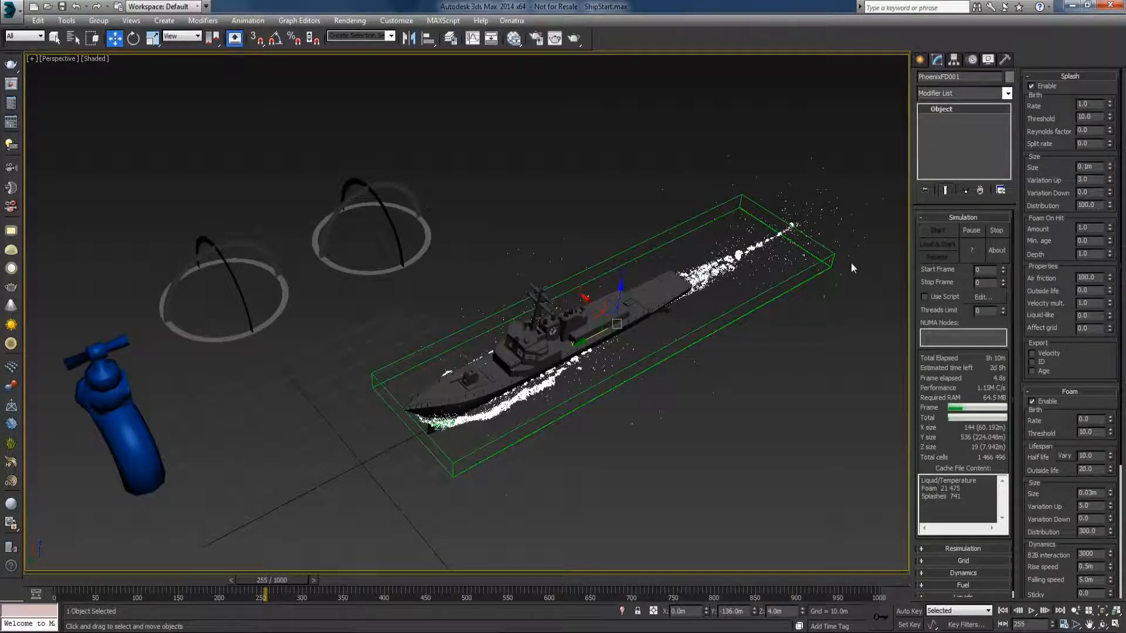
Step: Set the Foam B2B interaction to 200 and the foam Patterns Strength to 1
alt+middle_drag(766, 315, 742, 339)
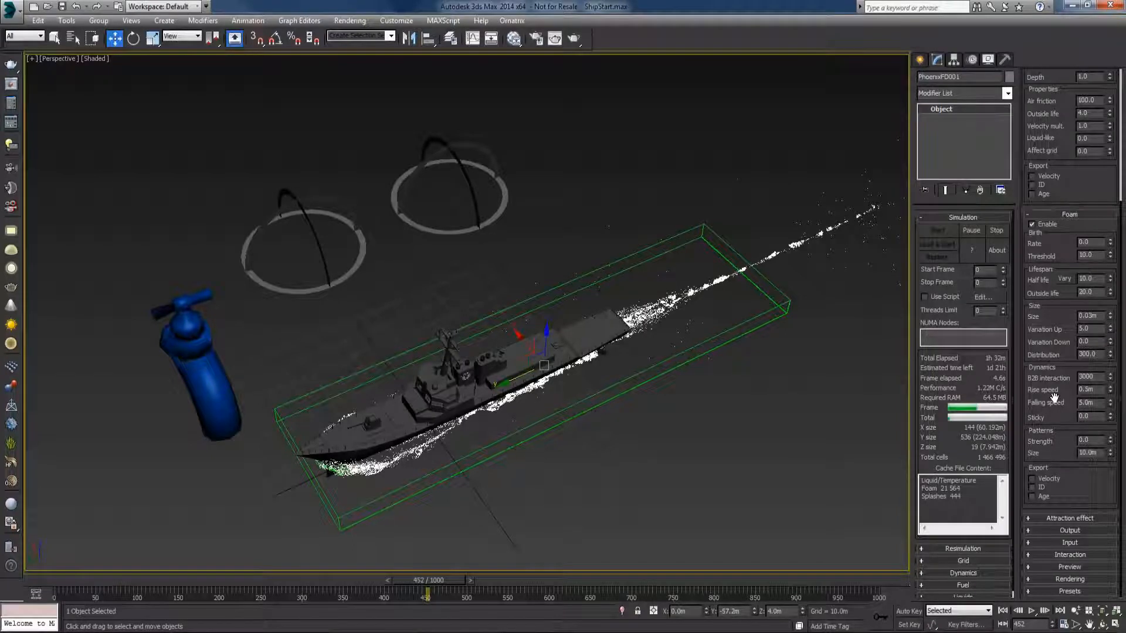
double_click(1086, 376)
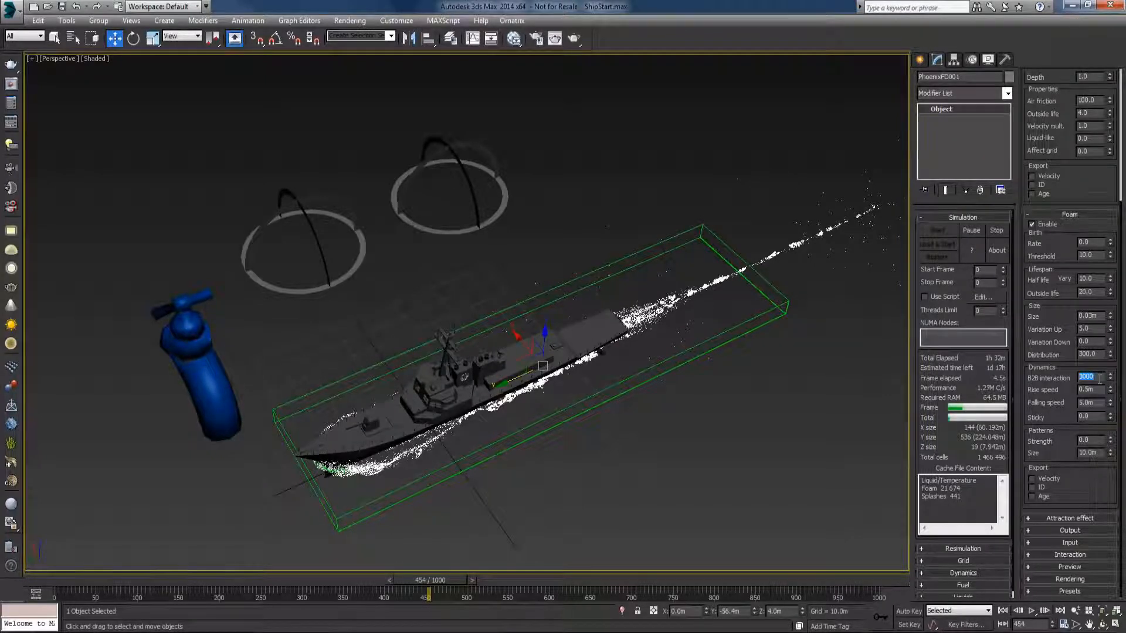
text(20)
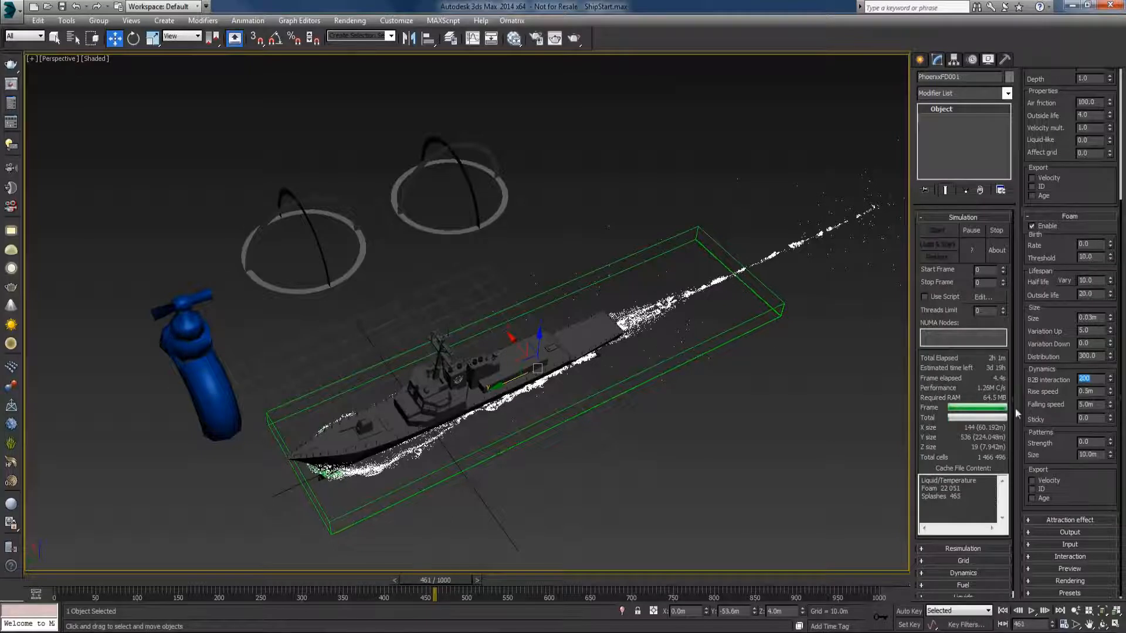
click(1089, 442)
text(1)
key(Return)
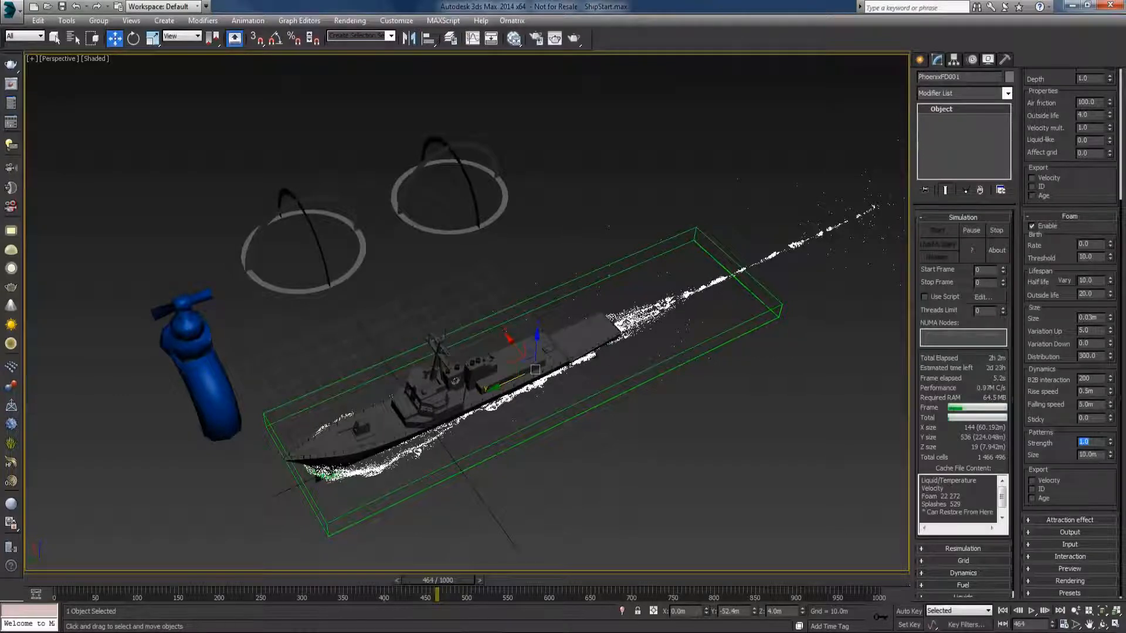
Step: Switch to Firefox and examine the foam patterns and wakes in the warship and aircraft carrier reference photos
click(88, 632)
click(280, 9)
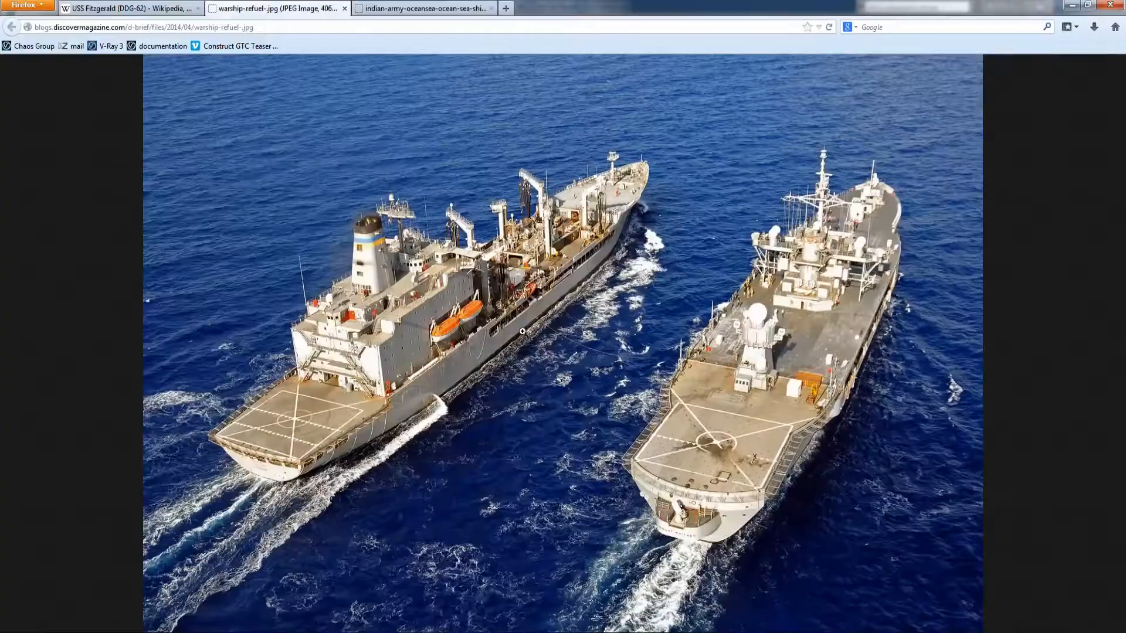
click(622, 301)
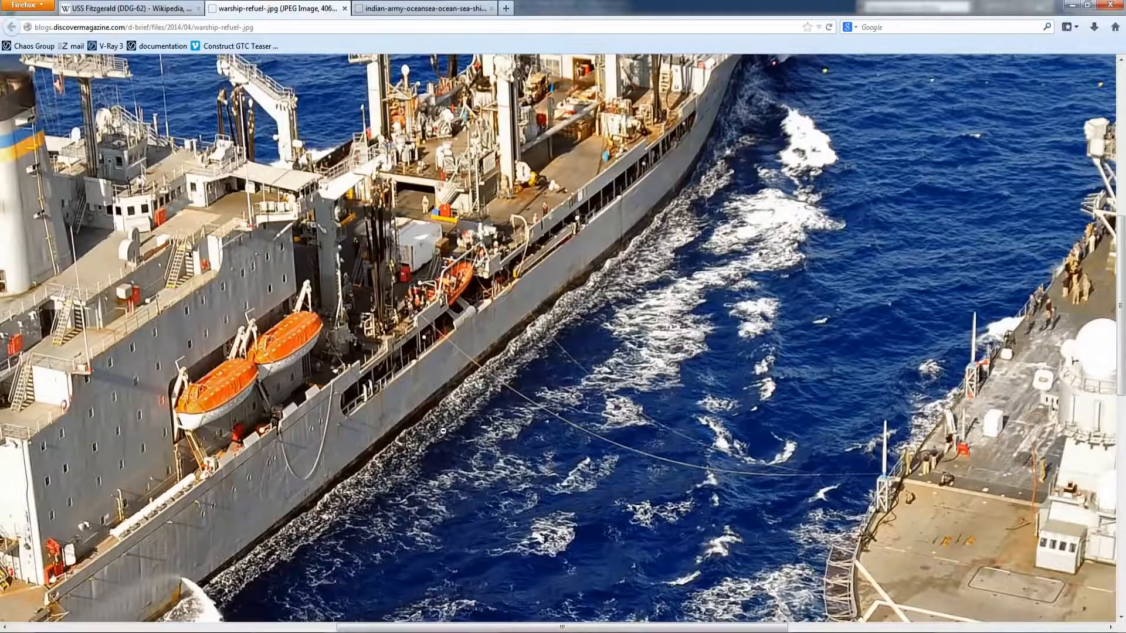
scroll(442, 431, down, 5)
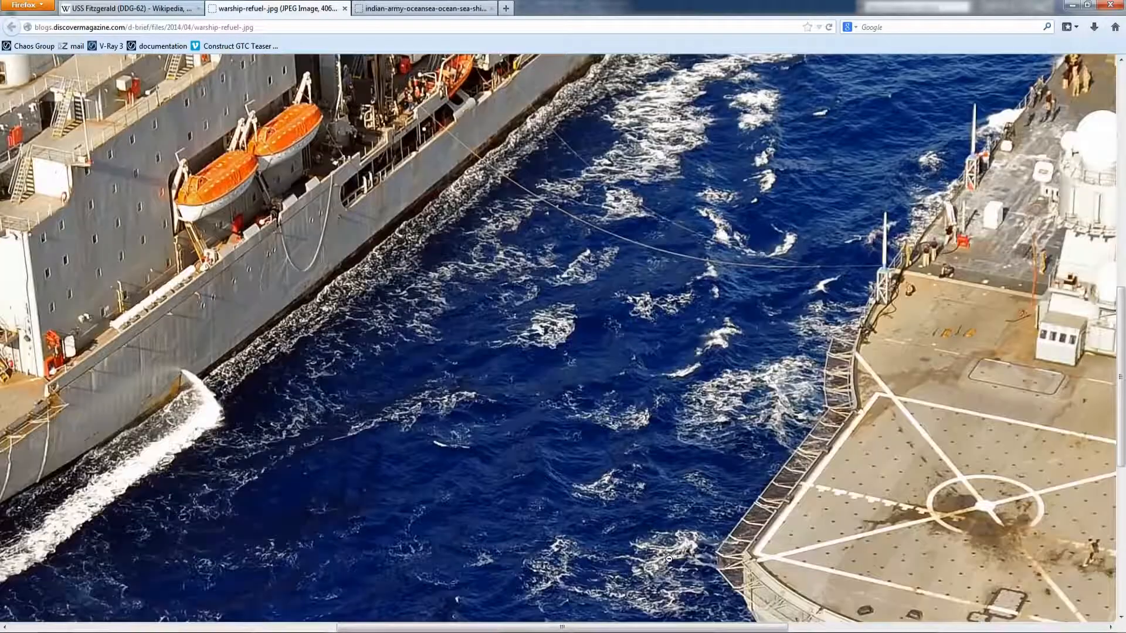
click(476, 410)
click(297, 523)
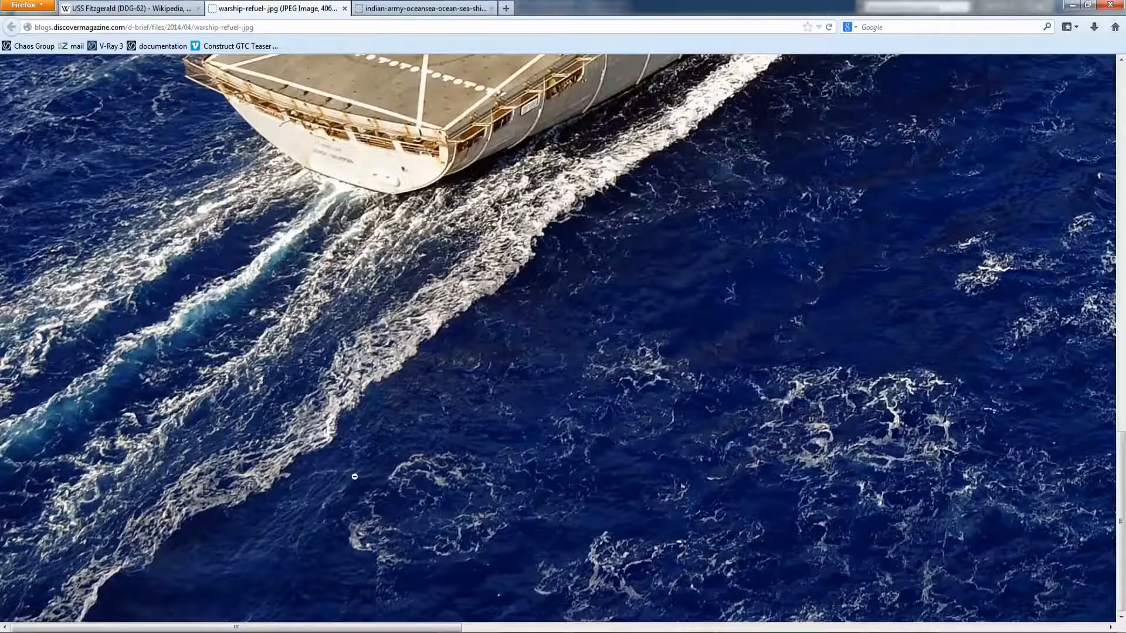
click(540, 165)
click(425, 8)
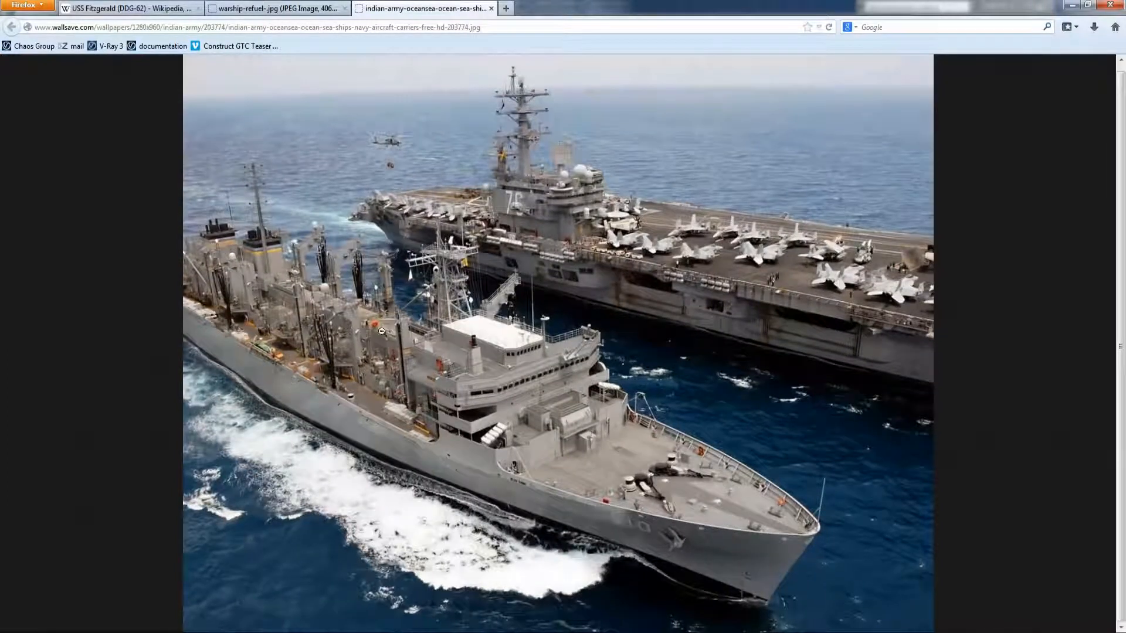
Step: Return to 3ds Max and set the foam Patterns Size to 1.6 m
click(1066, 5)
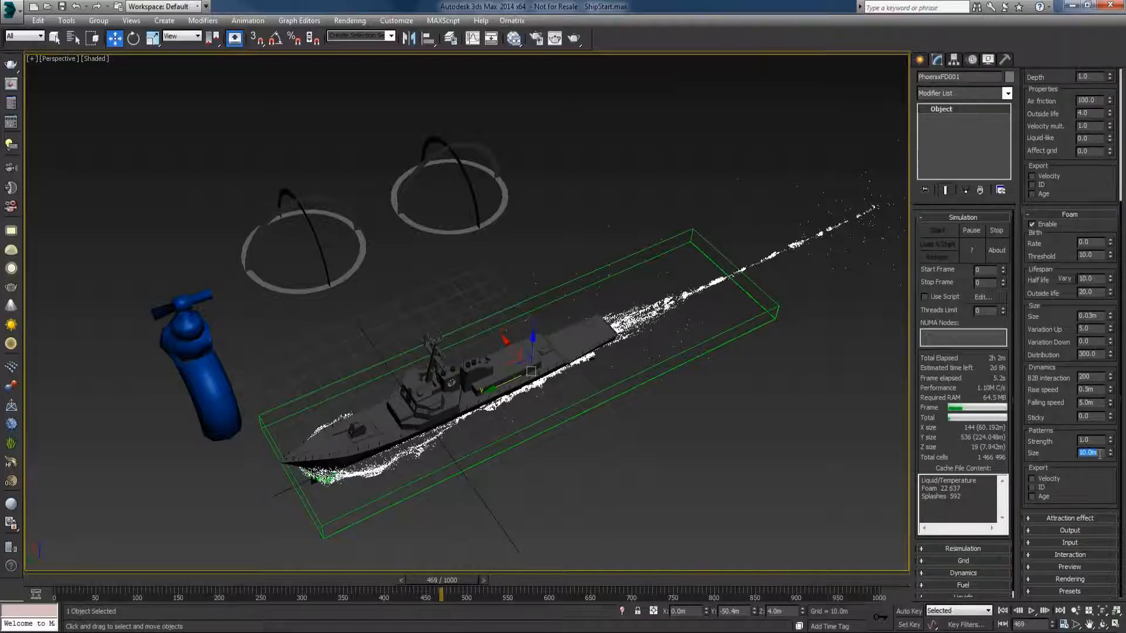
text(1.6)
key(Return)
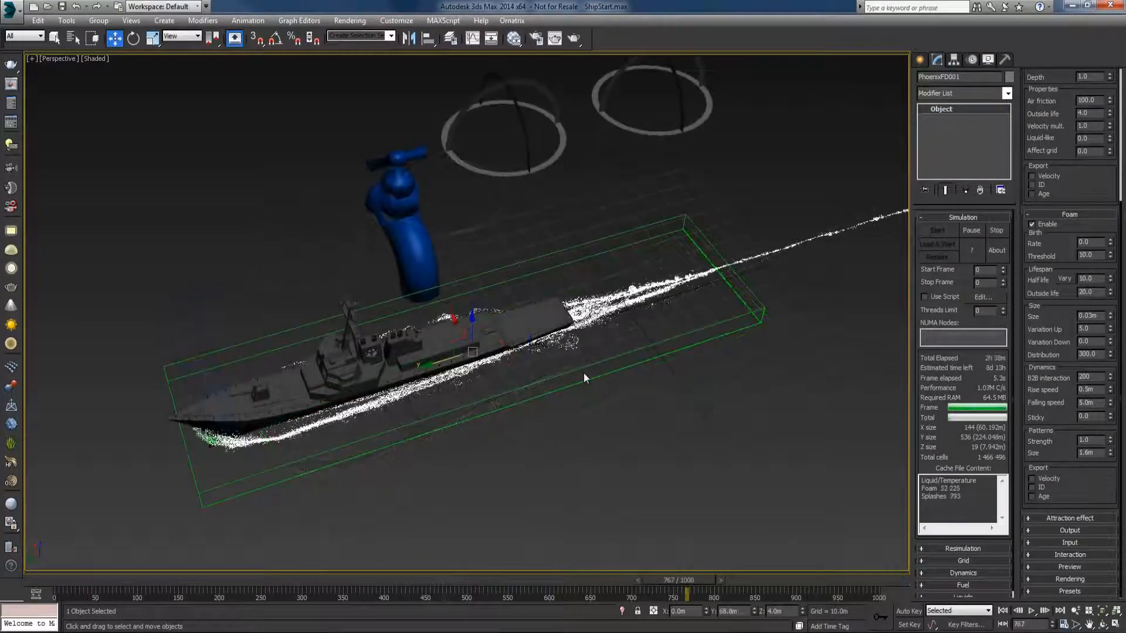
Step: Pause the simulation and scrub to frame 668 to inspect the particles around the bow
alt+middle_drag(566, 401, 688, 364)
click(971, 231)
scroll(591, 360, up, 3)
scroll(636, 350, up, 3)
alt+middle_drag(594, 377, 627, 388)
drag(456, 580, 608, 568)
middle_drag(766, 397, 698, 417)
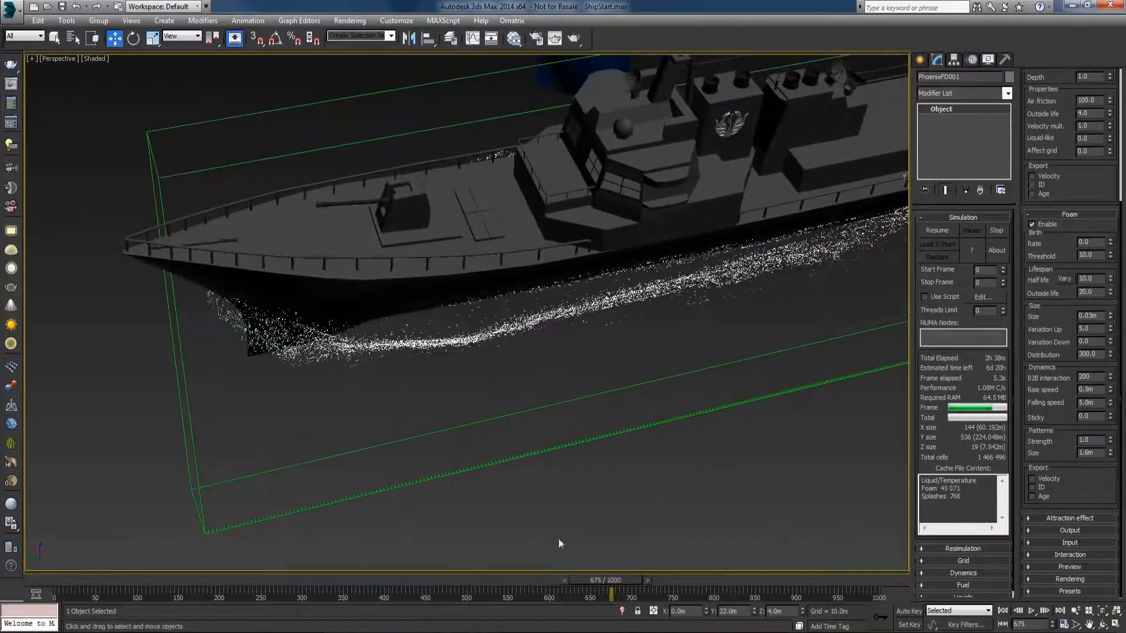
mouse_move(585, 578)
mouse_down()
mouse_move(538, 571)
mouse_move(694, 571)
mouse_move(551, 582)
mouse_move(600, 577)
mouse_up()
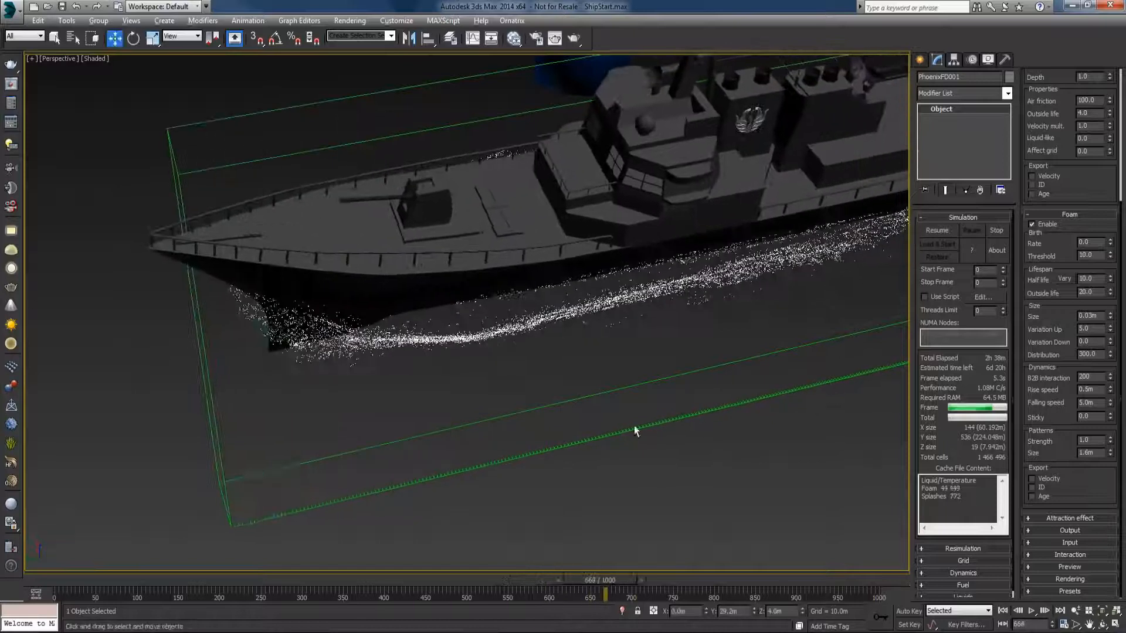
Step: Inspect the foam along the hull and the long wake behind the stern, and set the Foam Half life to 0.5
scroll(592, 452, down, 5)
mouse_move(592, 448)
alt+middle_down()
mouse_move(600, 459)
mouse_move(585, 425)
mouse_move(625, 473)
mouse_move(604, 465)
alt+middle_up()
middle_drag(748, 444, 726, 449)
middle_drag(740, 405, 575, 405)
scroll(598, 401, down, 4)
alt+middle_drag(663, 403, 709, 377)
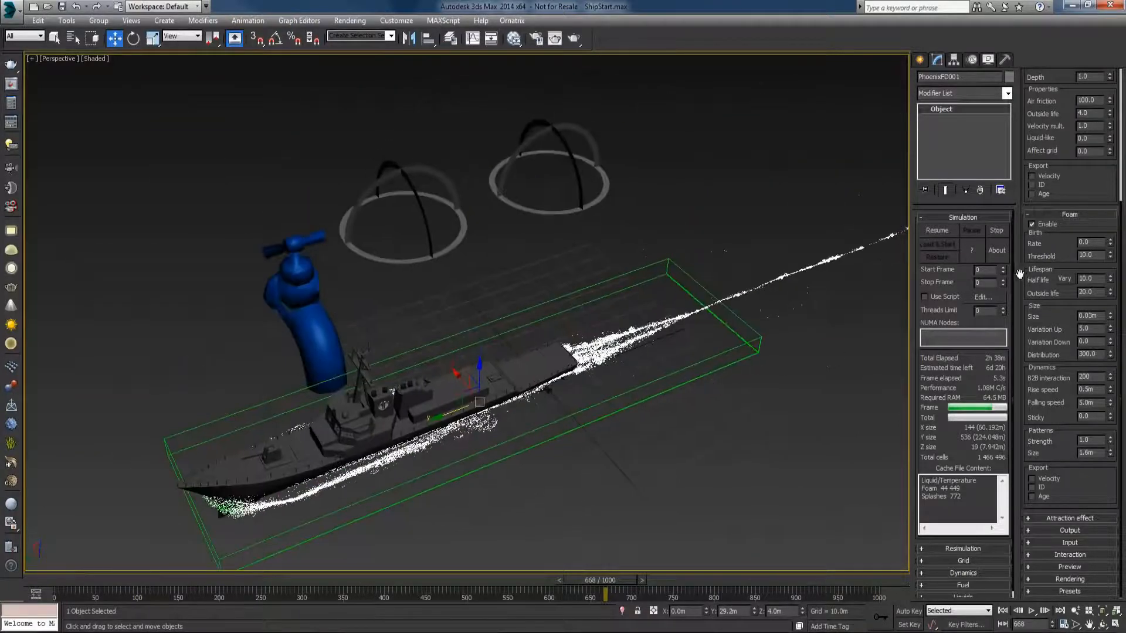
scroll(772, 337, down, 3)
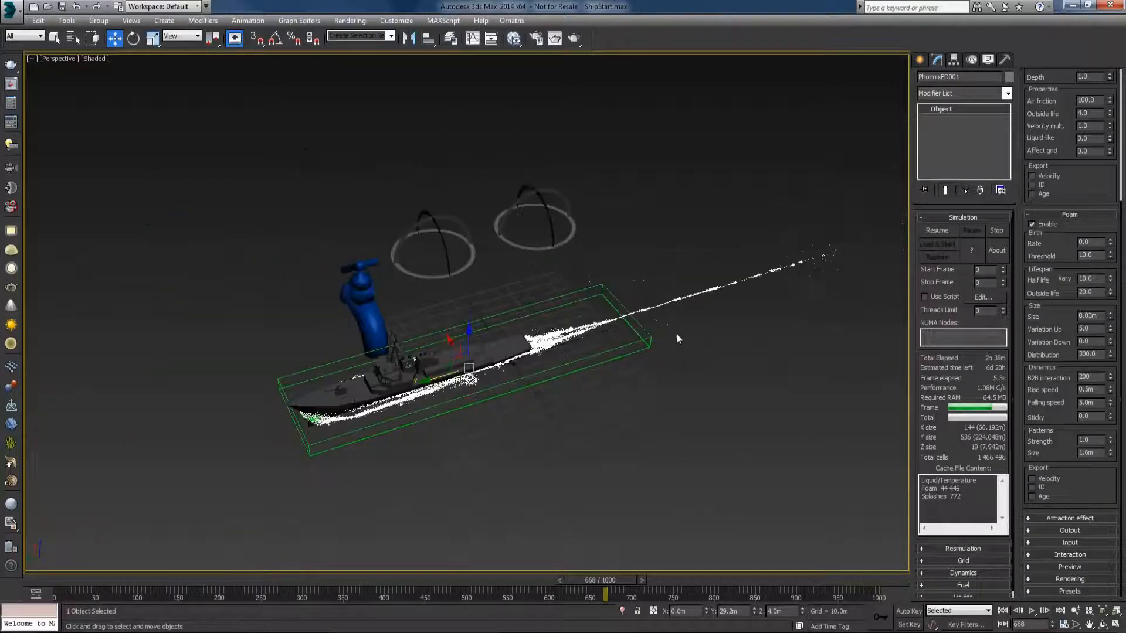
alt+middle_drag(778, 271, 693, 285)
scroll(715, 321, up, 3)
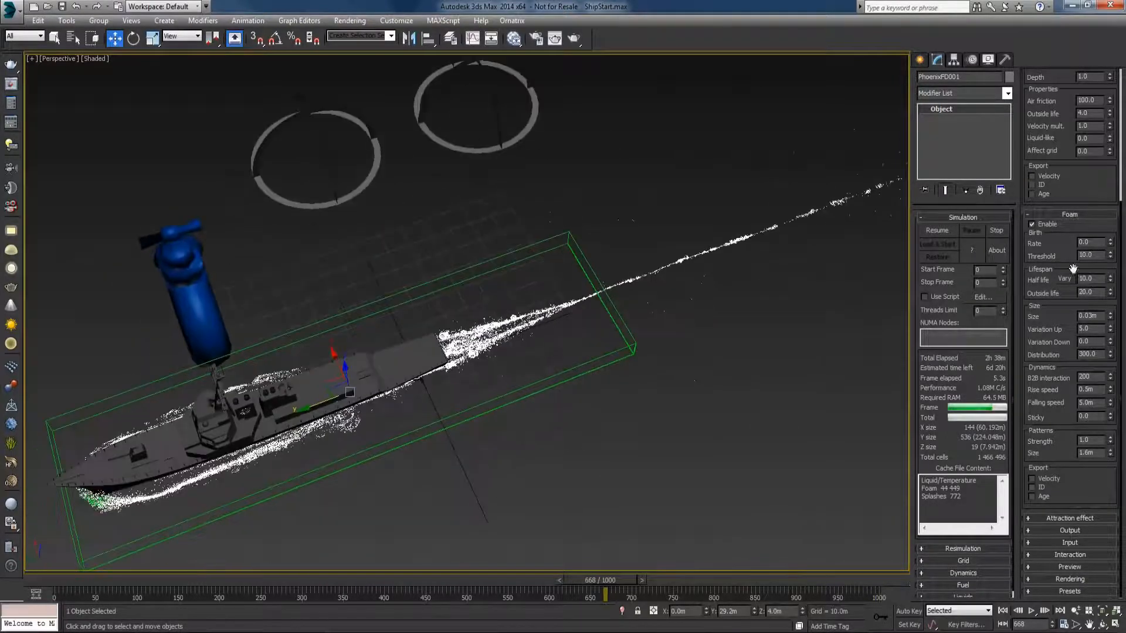
drag(1100, 280, 1005, 277)
text(0.5)
key(Return)
Step: Check the cache contents at frame 764, stop the simulation, and restore it from its saved state
drag(607, 580, 690, 588)
key(w)
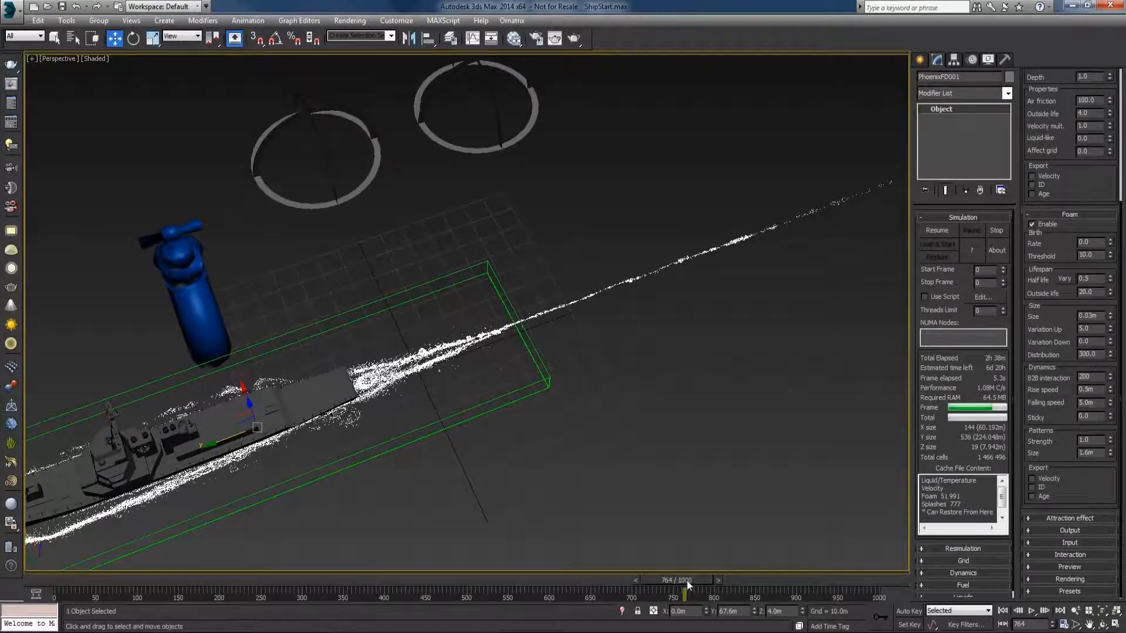
click(926, 516)
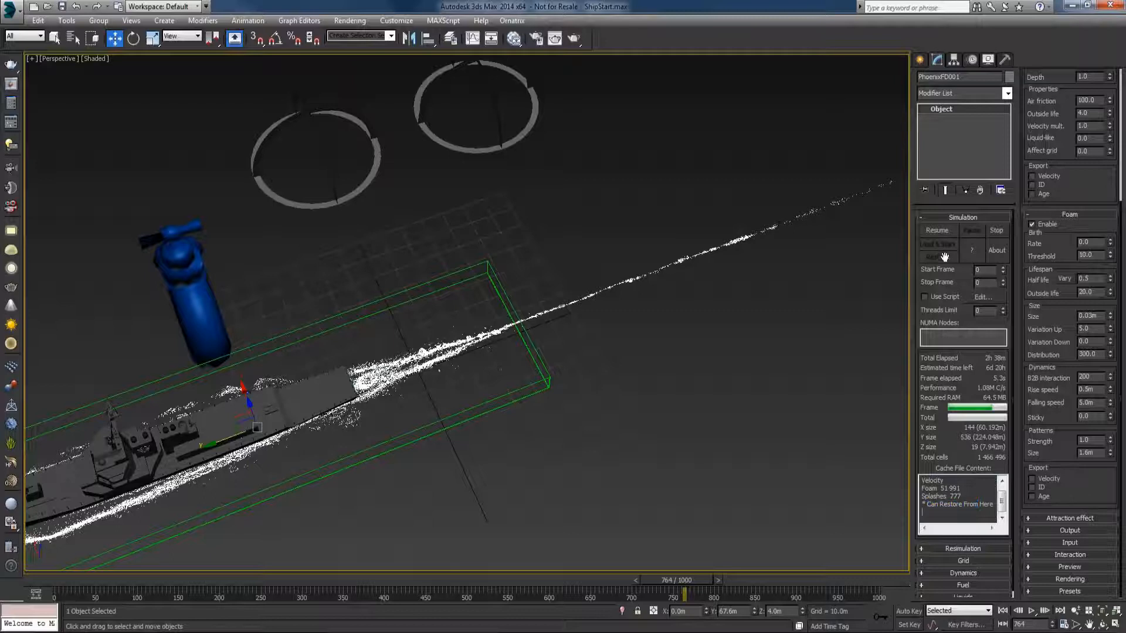
click(995, 230)
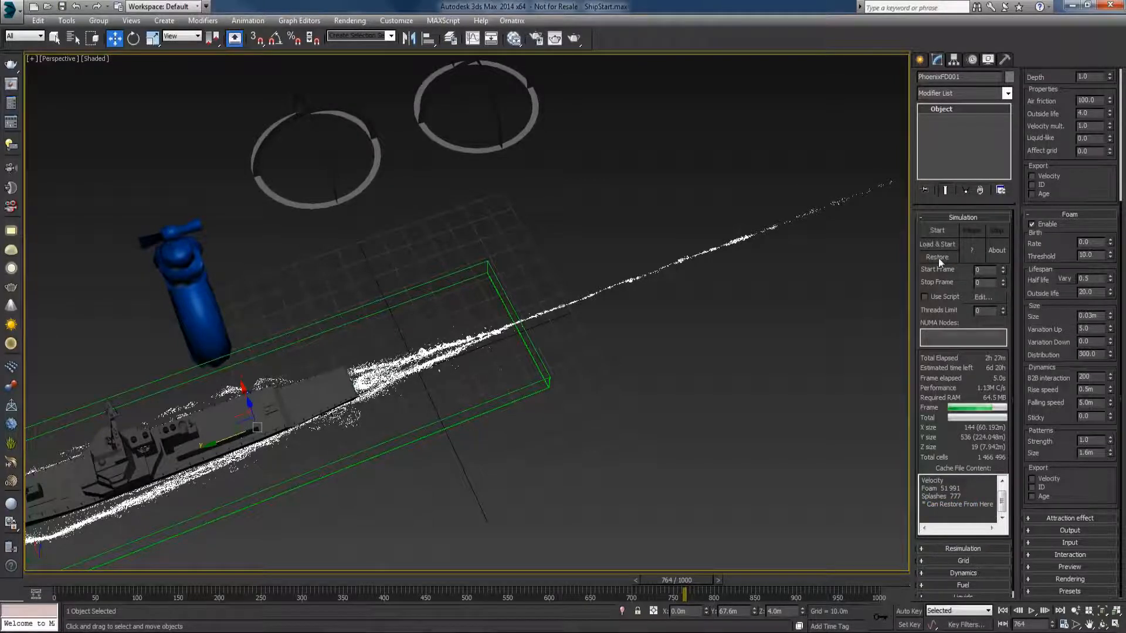
click(944, 260)
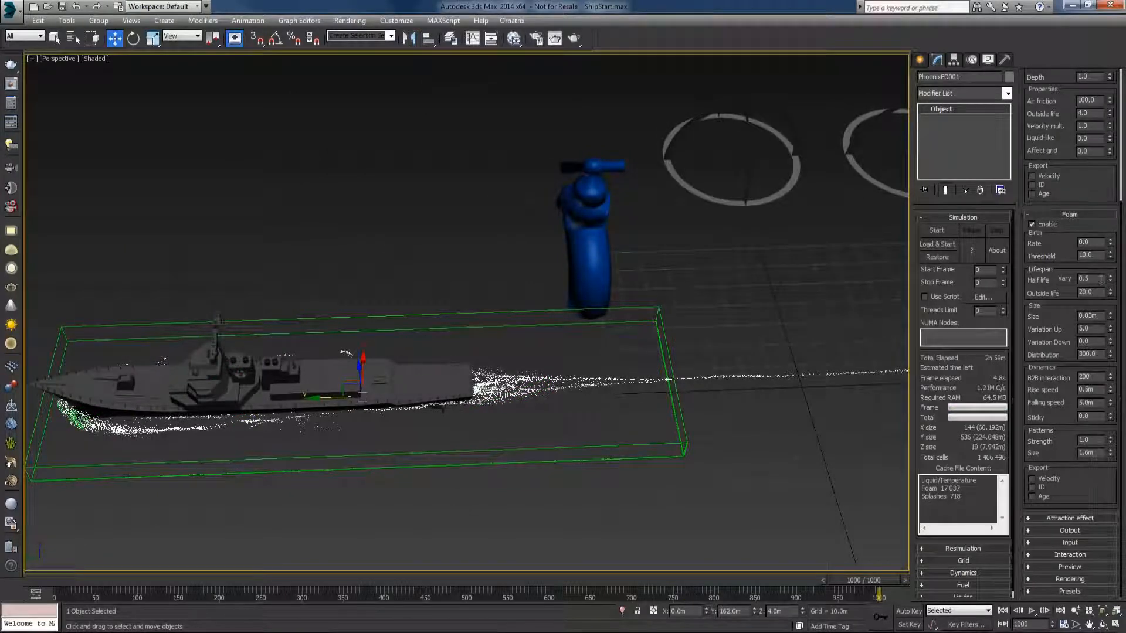
Step: Scrub between frames 63 and 1000 to examine the foam along the hull and how the wake decays behind the ship
drag(581, 579, 896, 586)
key(w)
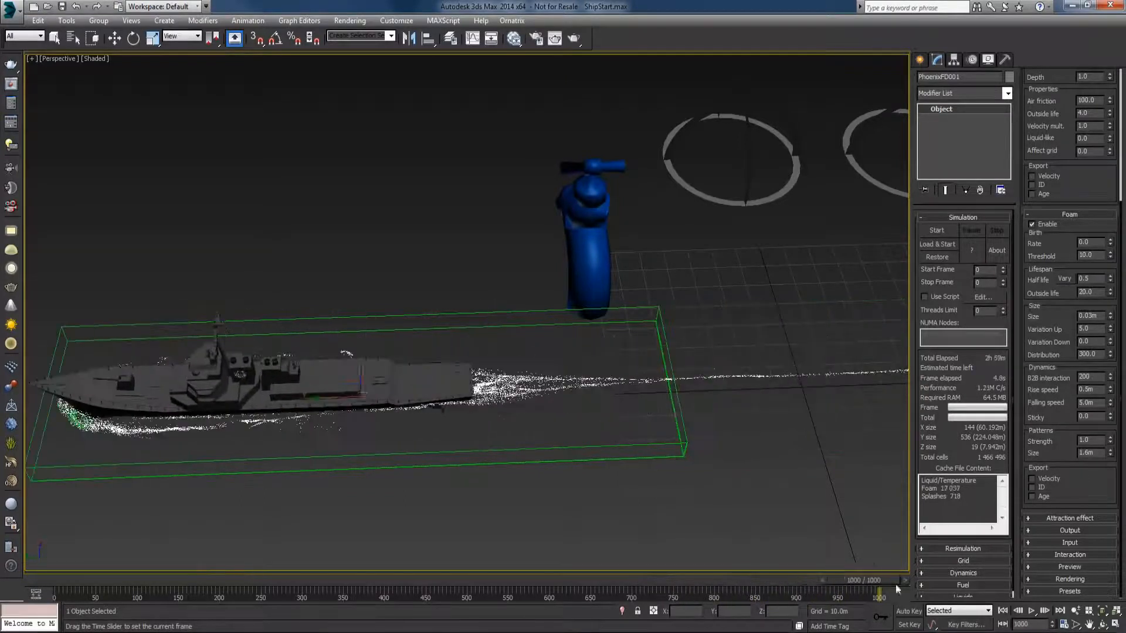
key(w)
scroll(661, 470, down, 8)
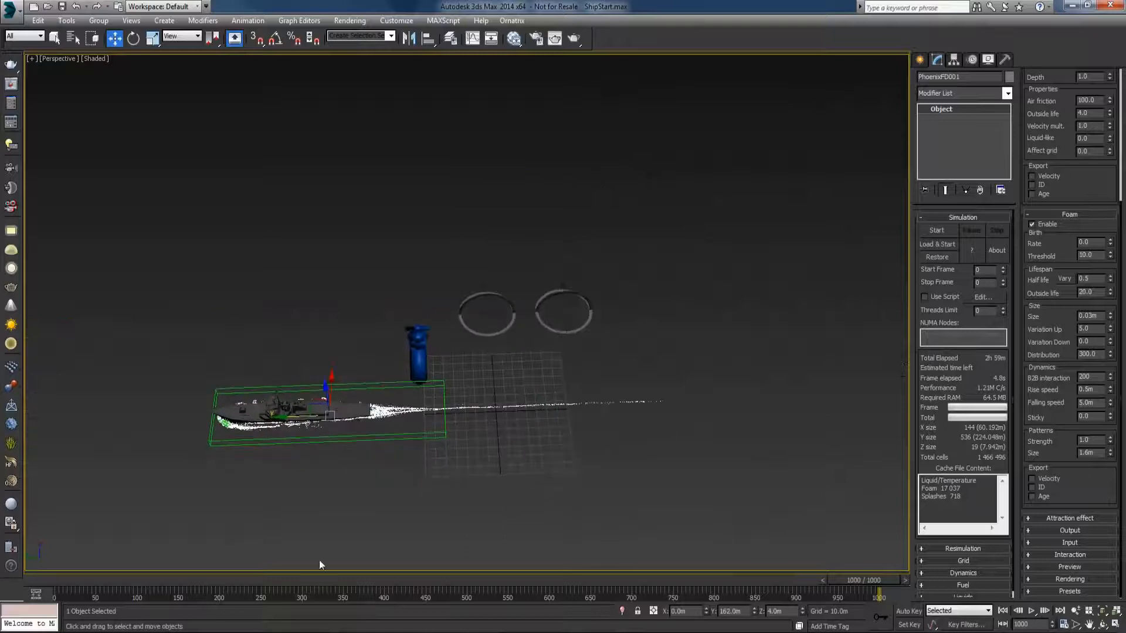
click(78, 578)
scroll(352, 441, up, 4)
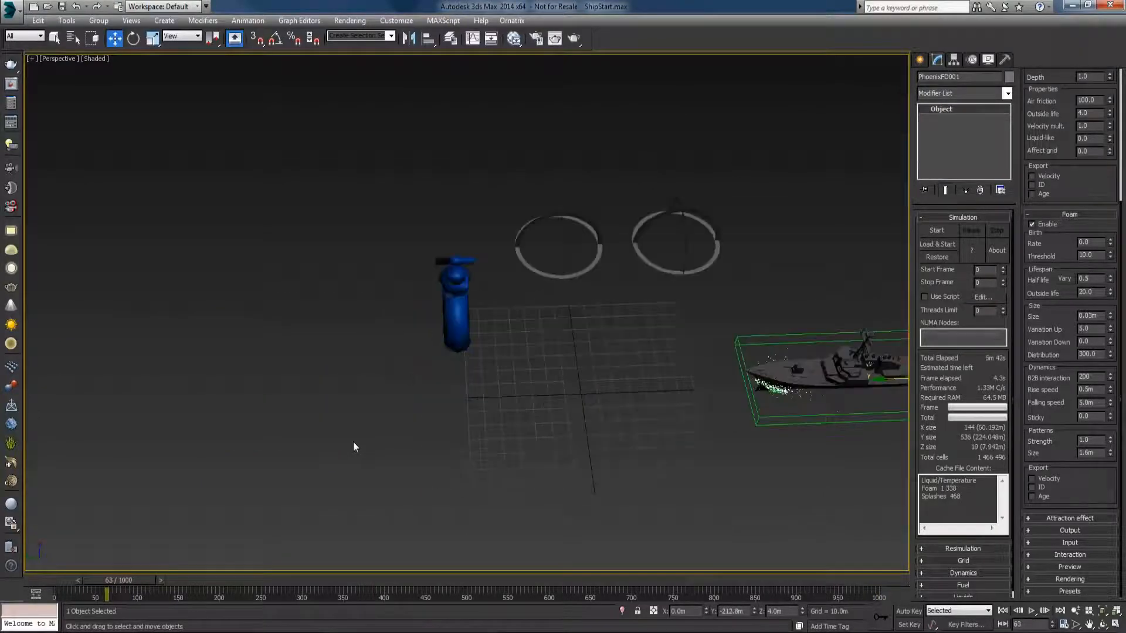
middle_drag(353, 442, 236, 436)
drag(117, 579, 879, 580)
key(w)
middle_drag(514, 479, 643, 486)
scroll(1083, 359, up, 5)
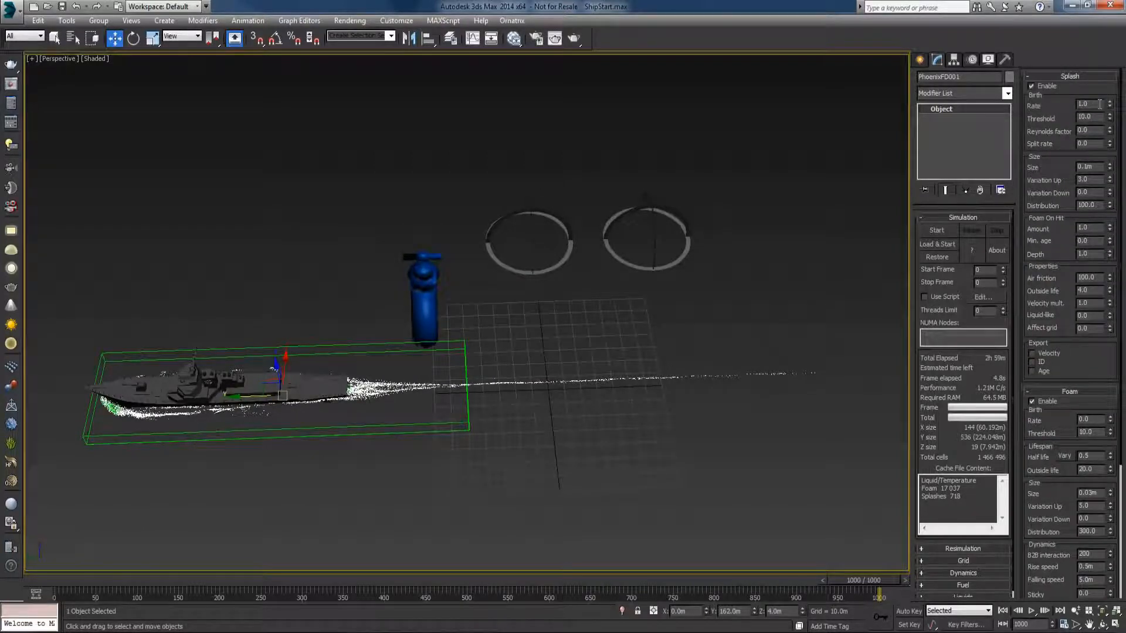
Step: Set the Splash birth Rate to 10 and Threshold to 20, and enable Velocity export for the splashes
text(10)
key(Return)
click(1094, 116)
text(20)
key(Return)
drag(1062, 280, 1056, 274)
click(1032, 346)
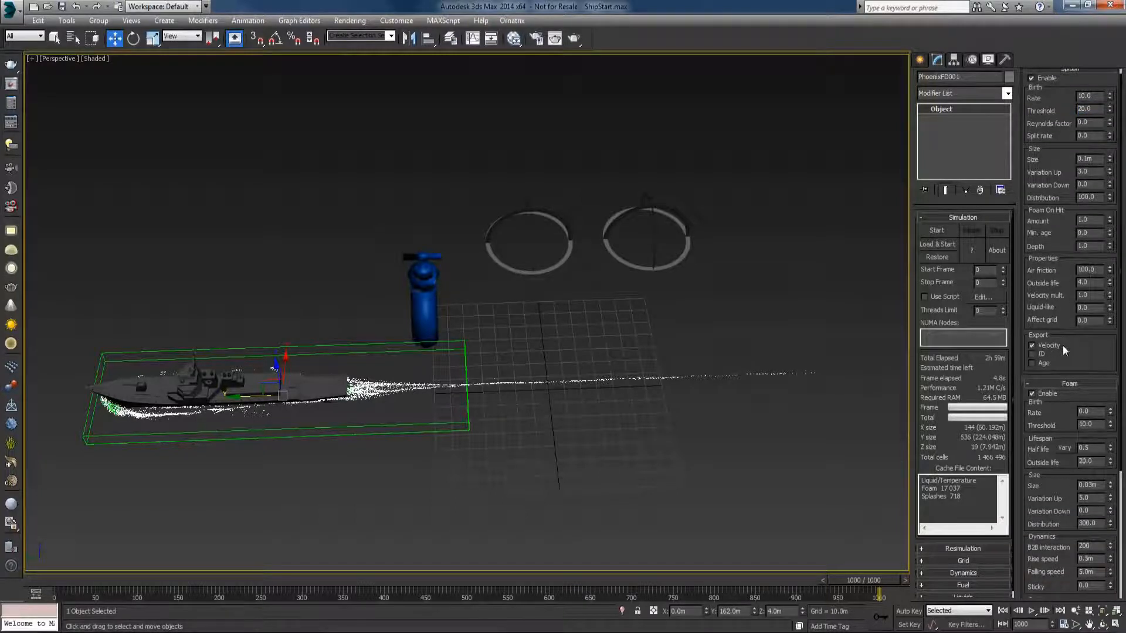
Step: Reduce the simulator's cell size to refine the grid to 469 × 1750 × 63 cells, and start the simulation
drag(1061, 257, 1057, 344)
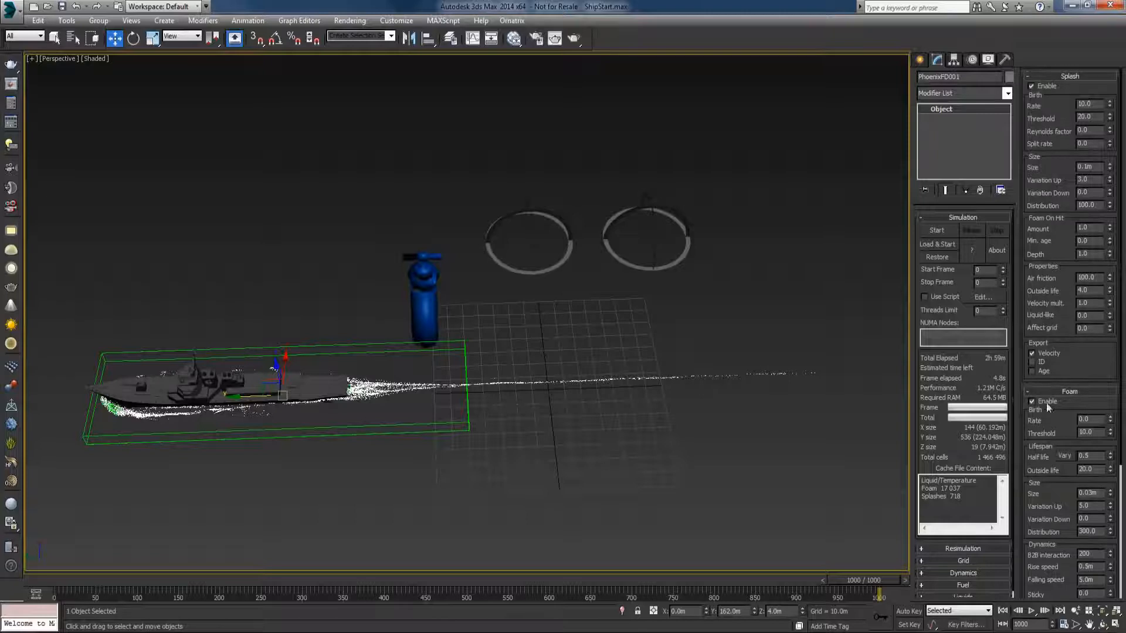
click(964, 560)
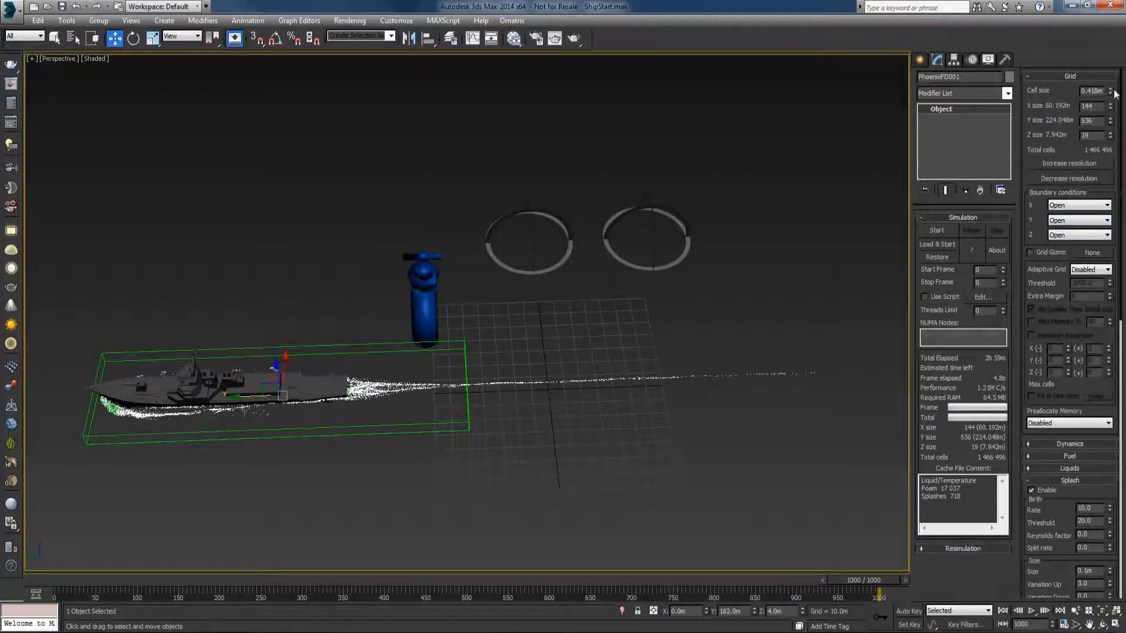
drag(1110, 96, 1112, 108)
click(939, 231)
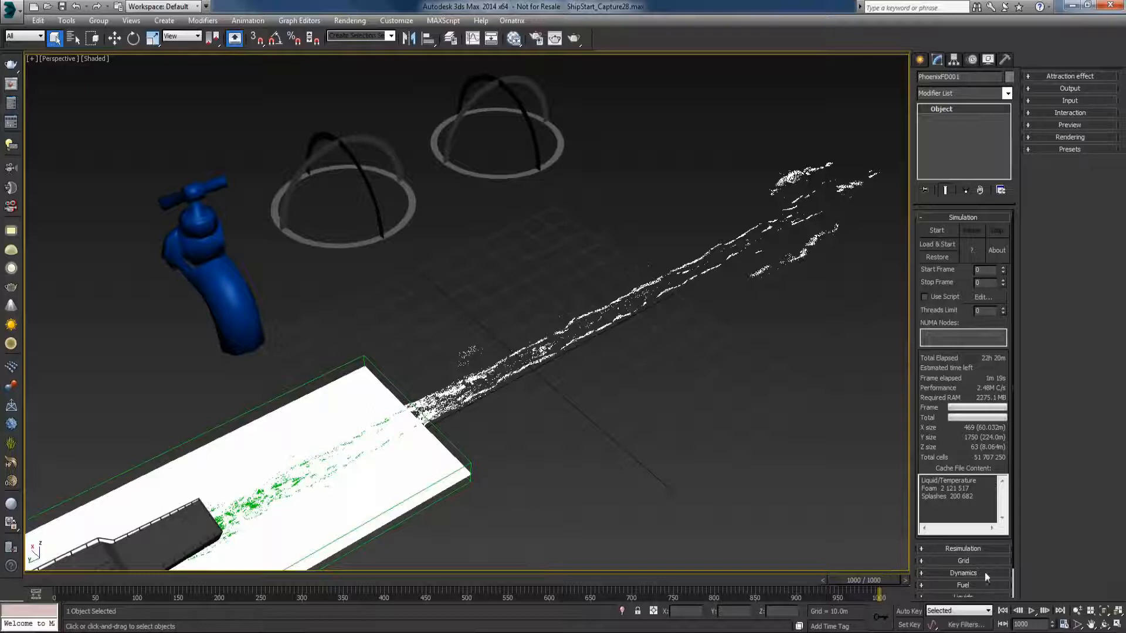
Step: Collapse the simulation settings and go to frame 500 of the high-resolution result
click(972, 217)
double_click(1031, 625)
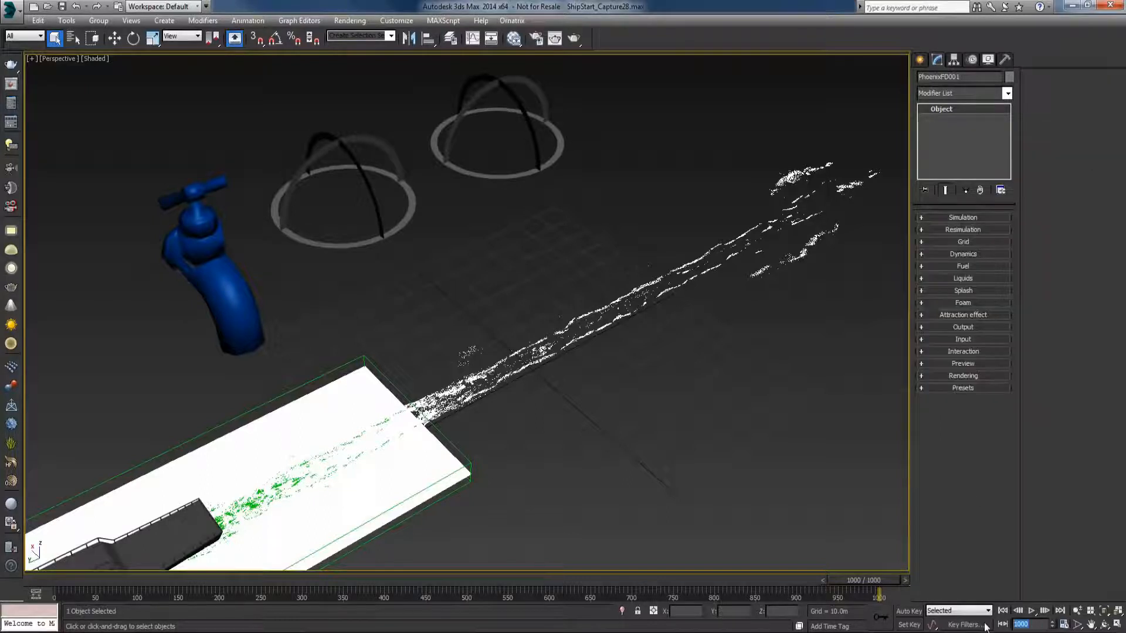
text(500)
key(Return)
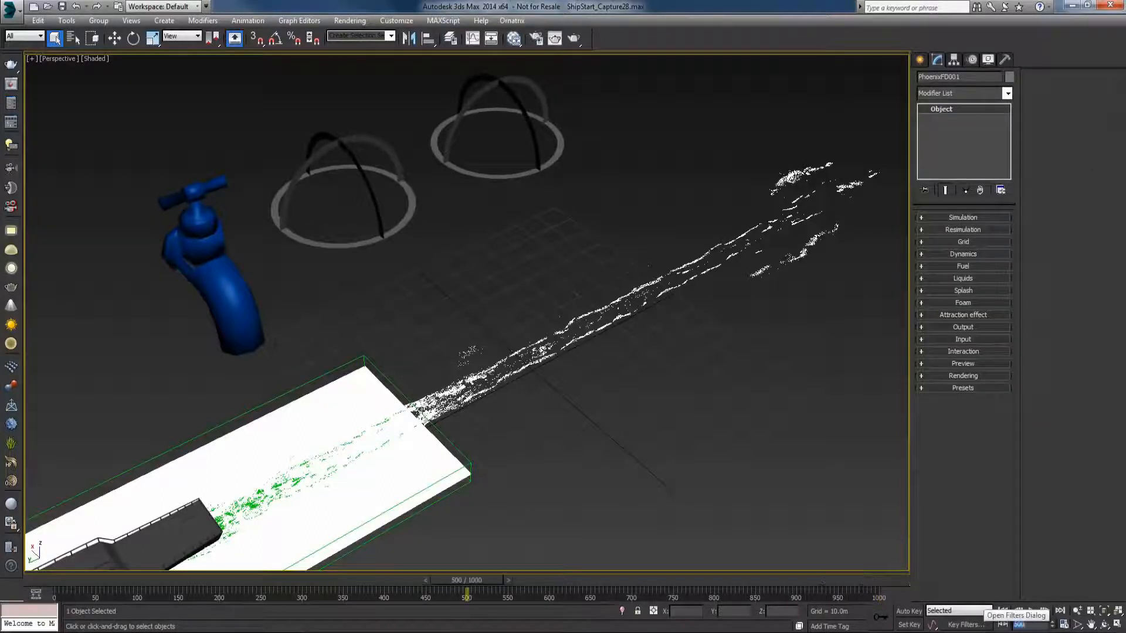
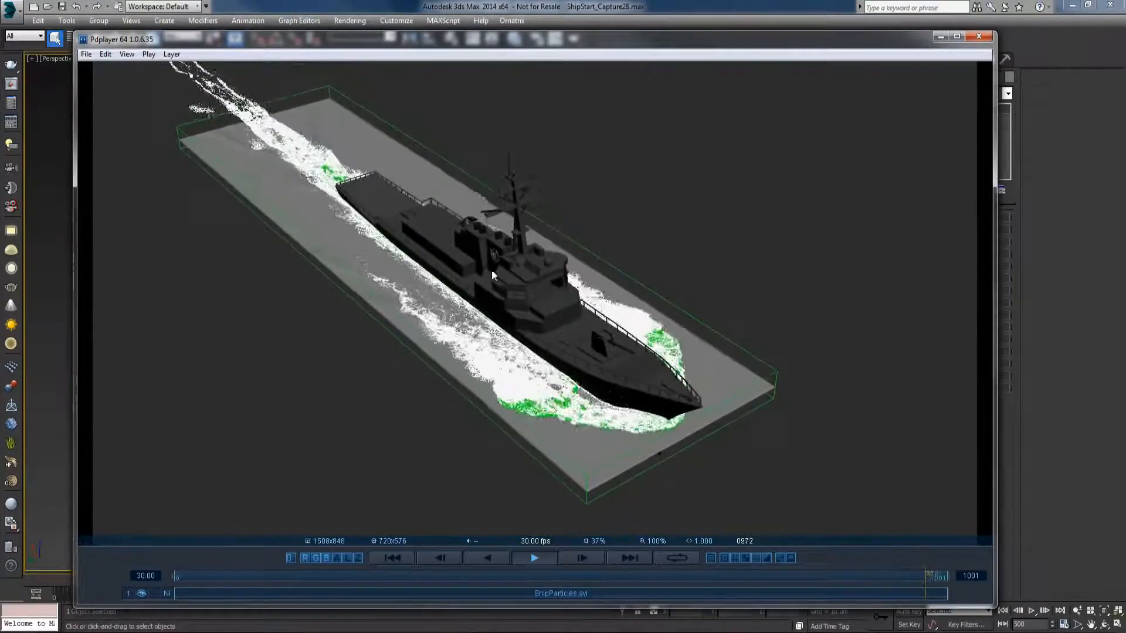
Step: Finish reviewing the ShipParticles.avi particle preview in Pdplayer and return to 3ds Max
click(533, 558)
click(940, 36)
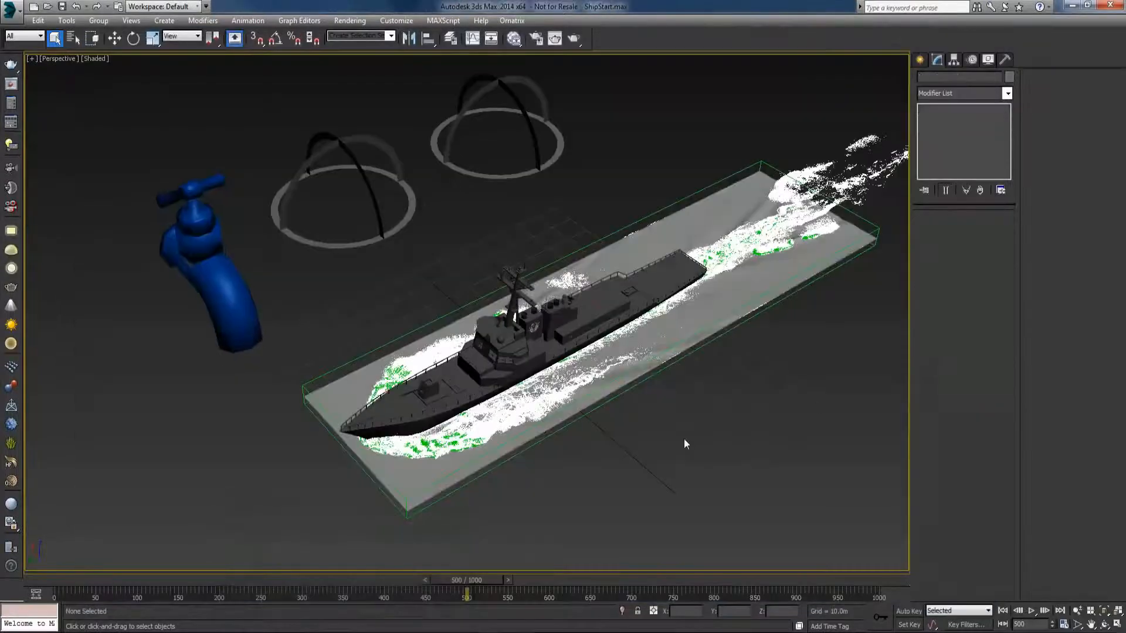
Step: Enable rendering displacement on the PhoenixFD simulator and set its type to Vector
click(658, 370)
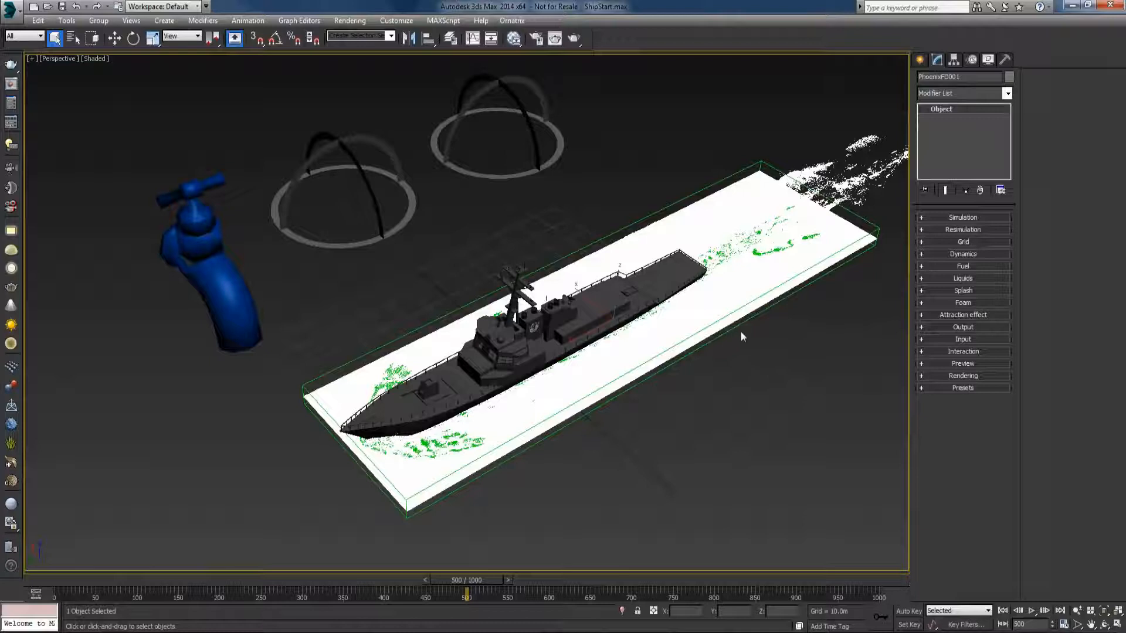
click(963, 376)
click(1032, 310)
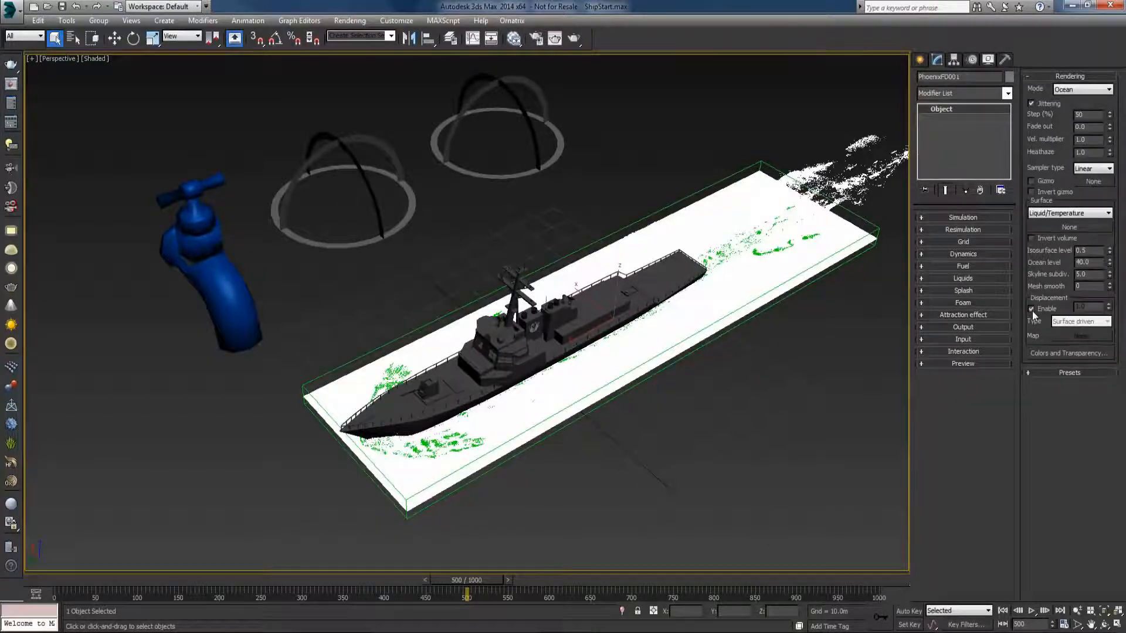
click(1064, 321)
click(1064, 348)
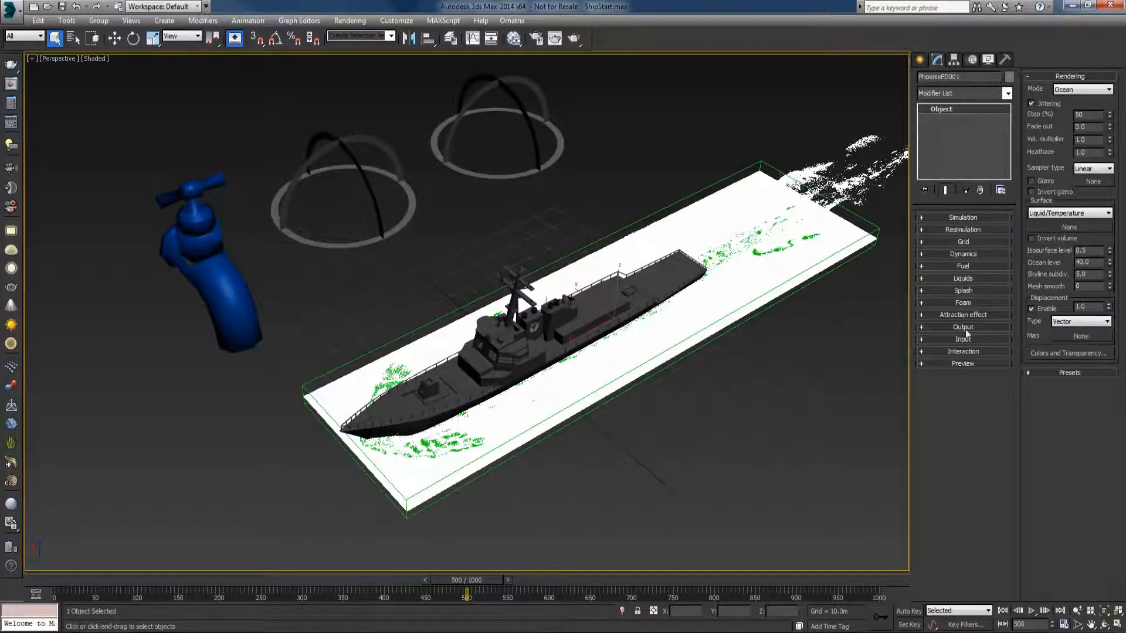
Step: Create a PhoenixFDOceanTex map in the Slate Material Editor and name it Waves
key(m)
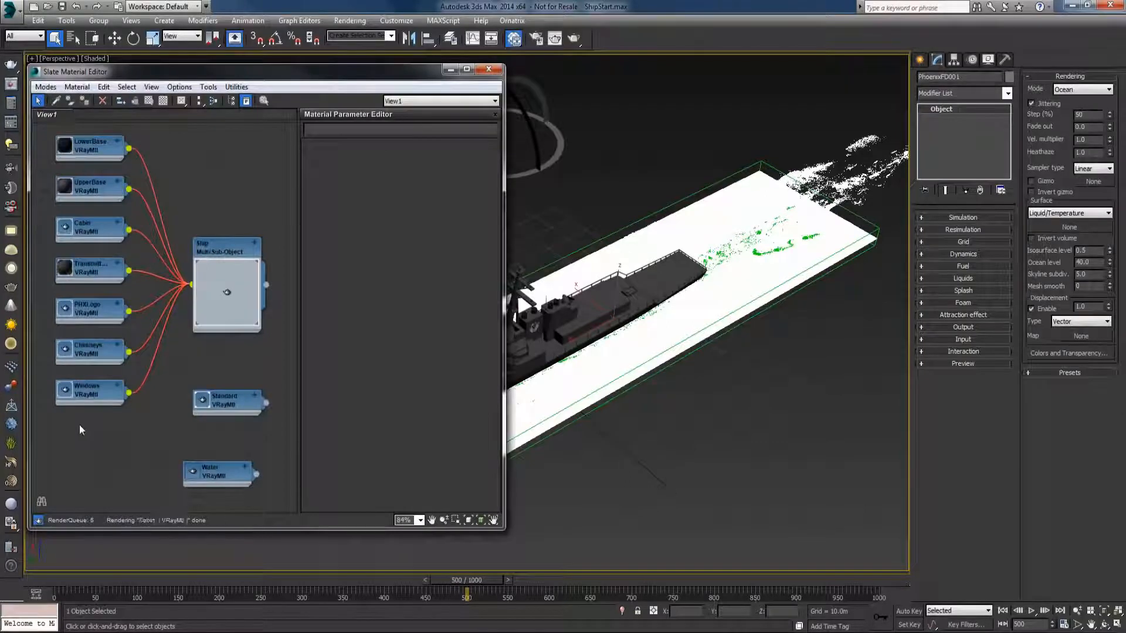
right_click(81, 425)
mouse_move(116, 447)
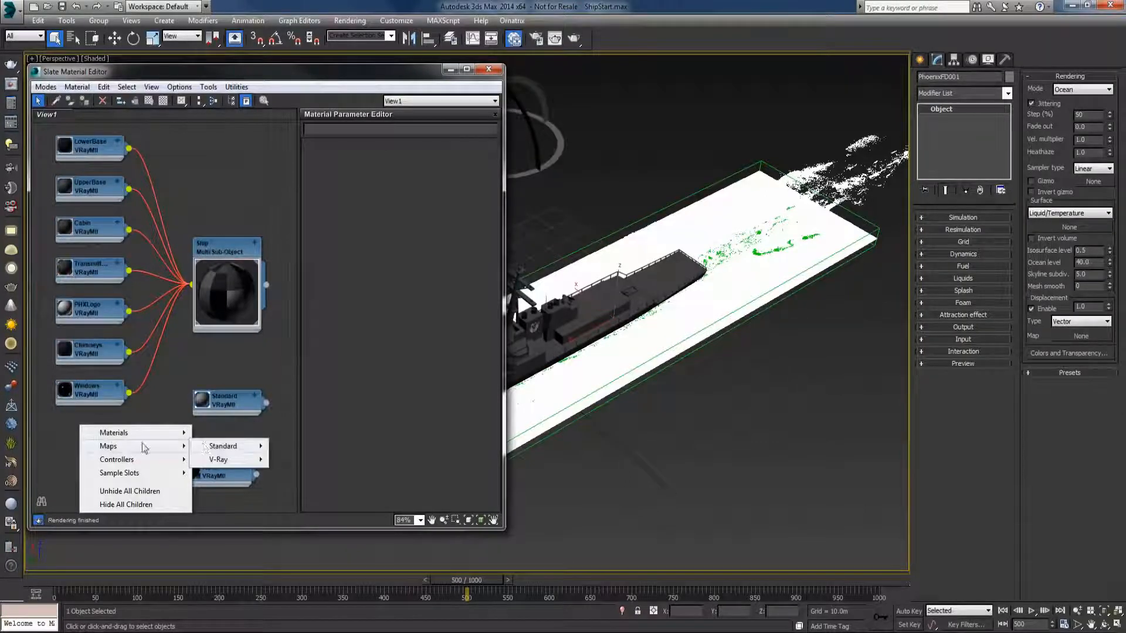
mouse_move(206, 449)
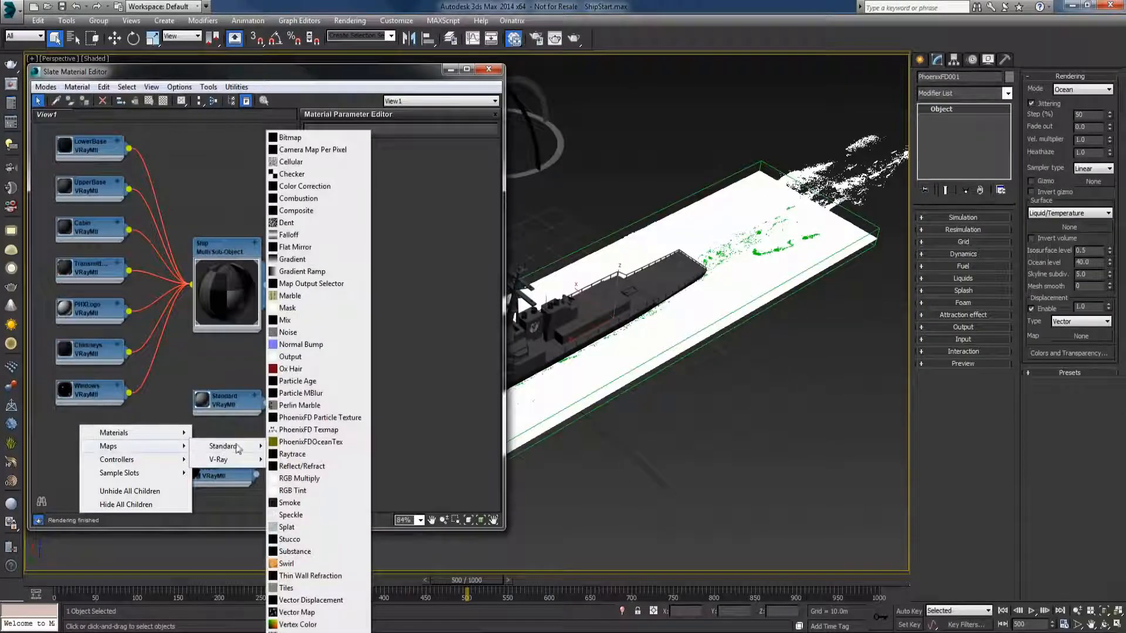
click(309, 445)
drag(98, 432, 115, 463)
double_click(116, 463)
click(340, 127)
text(Waves)
key(Return)
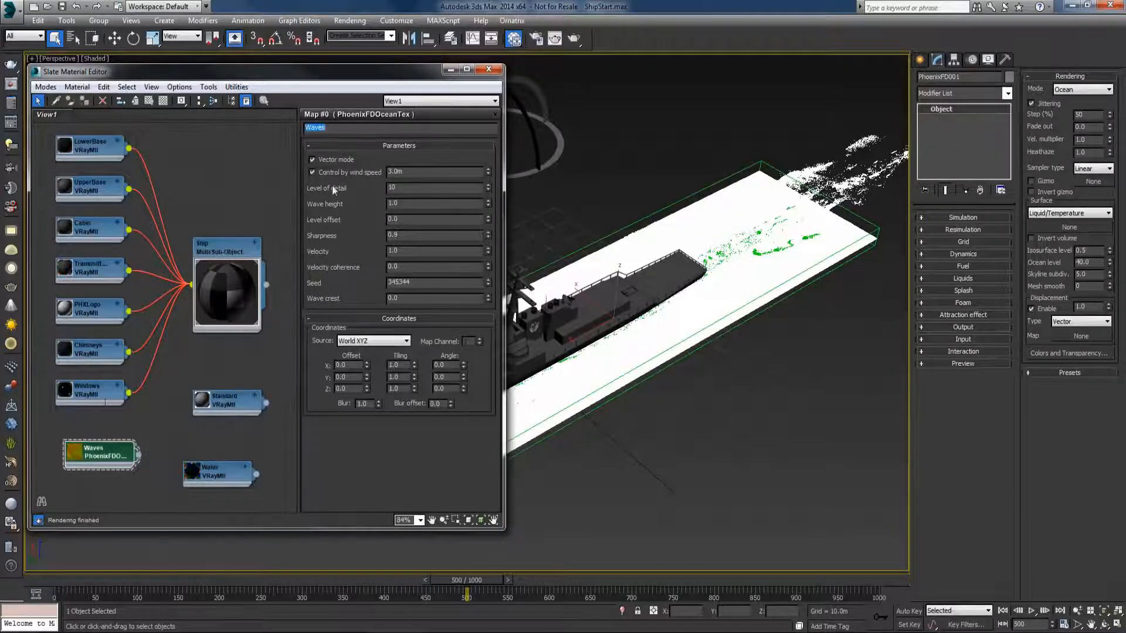
Step: Set the Waves map's wind speed to 5 m and assign the map to the simulator's displacement
click(416, 173)
text(5)
key(Return)
click(418, 172)
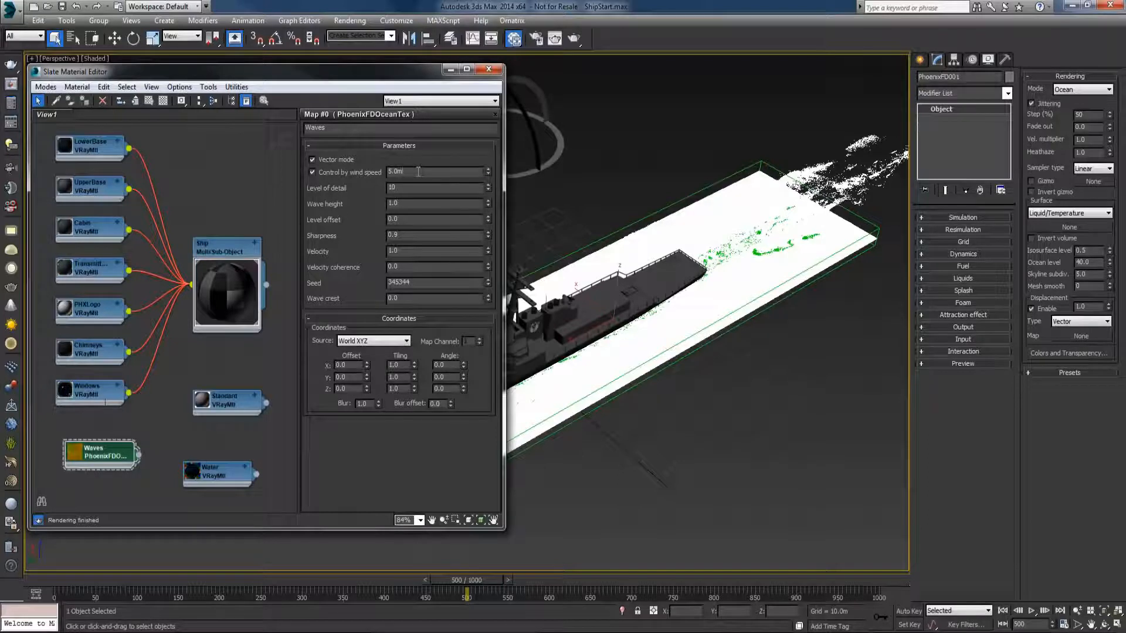
drag(138, 455, 1068, 335)
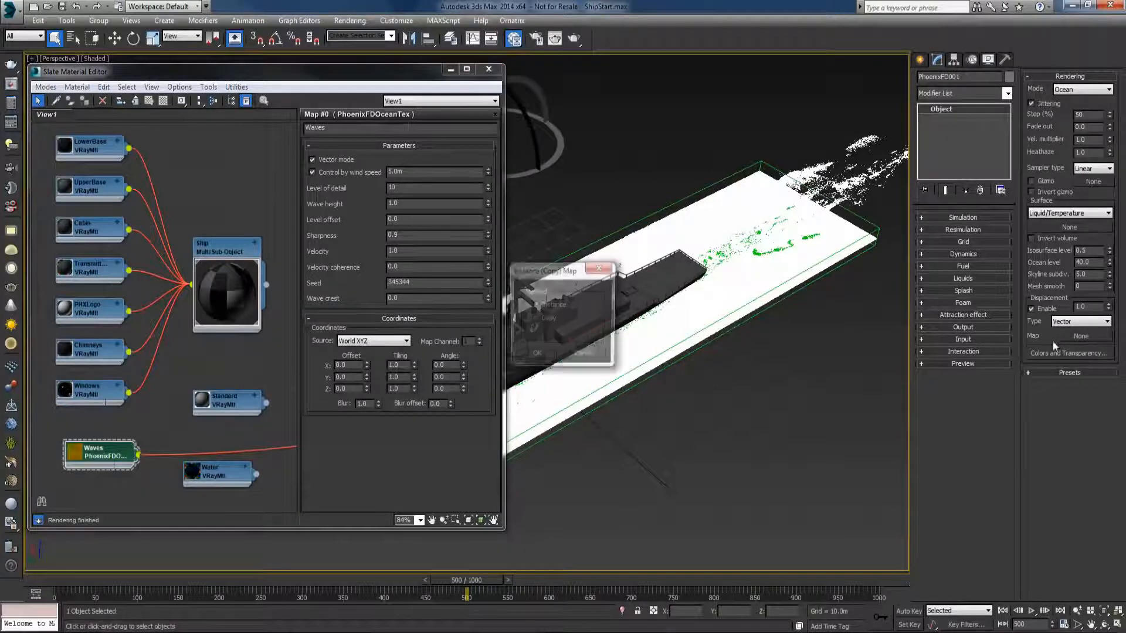
click(535, 355)
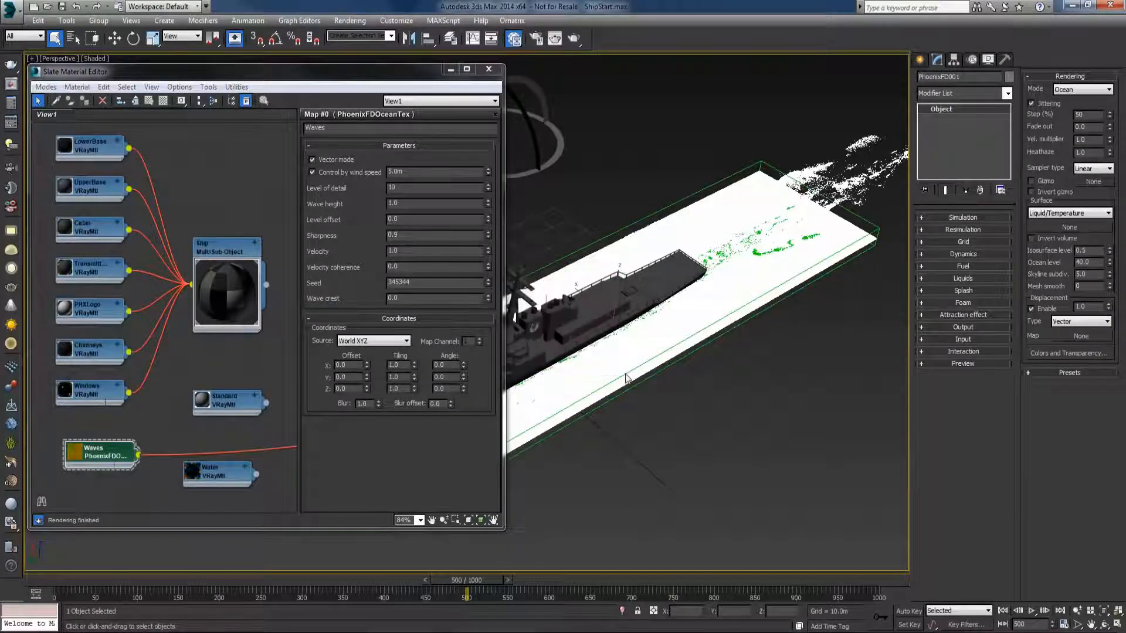
Step: Close the material editor, deselect the simulator, and examine the displaced ocean surface around the ship
click(488, 69)
click(692, 382)
alt+middle_drag(692, 377, 620, 373)
scroll(684, 381, up, 3)
scroll(685, 382, down, 5)
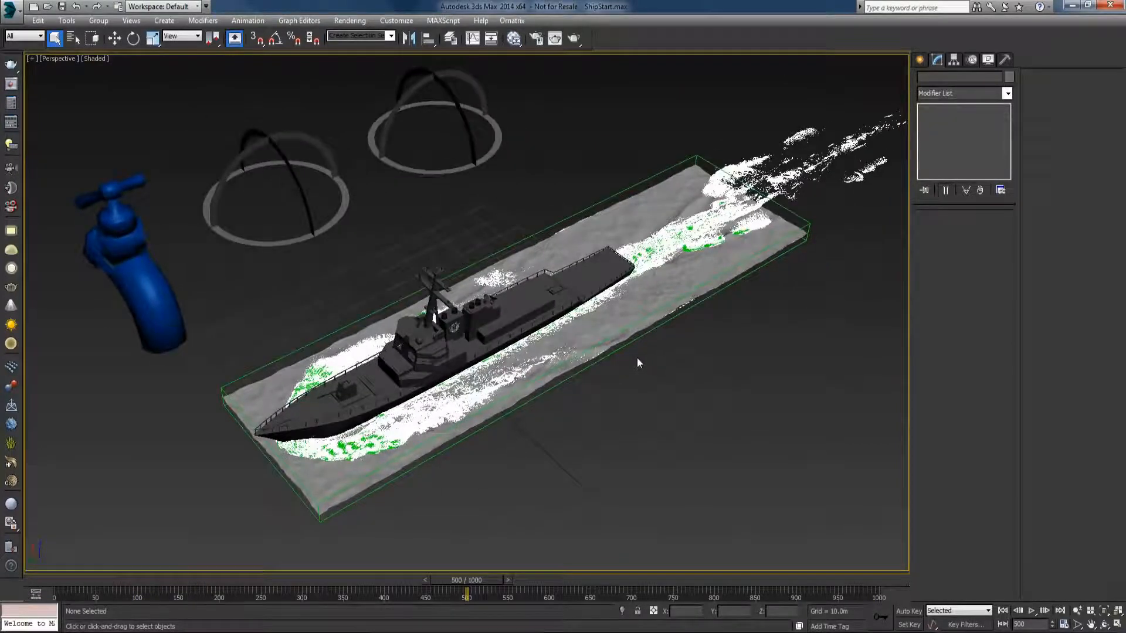
Step: Hide the simulator's mesh and splash previews, set Detail Reduction to 1, and test the timeline scrubbing around frame 500
click(636, 338)
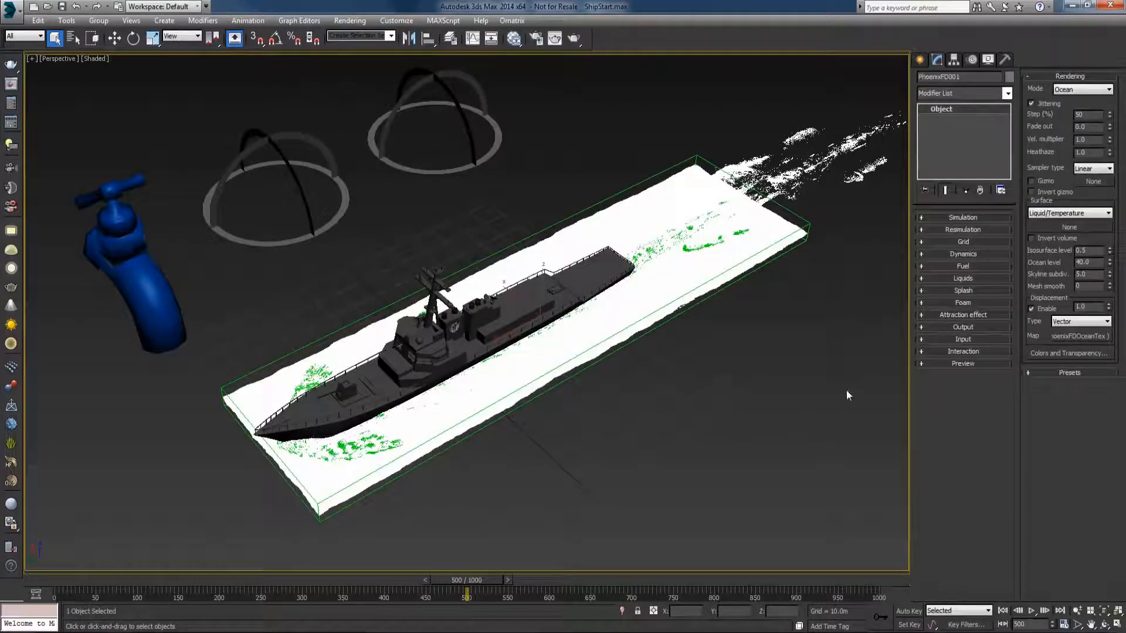
click(934, 365)
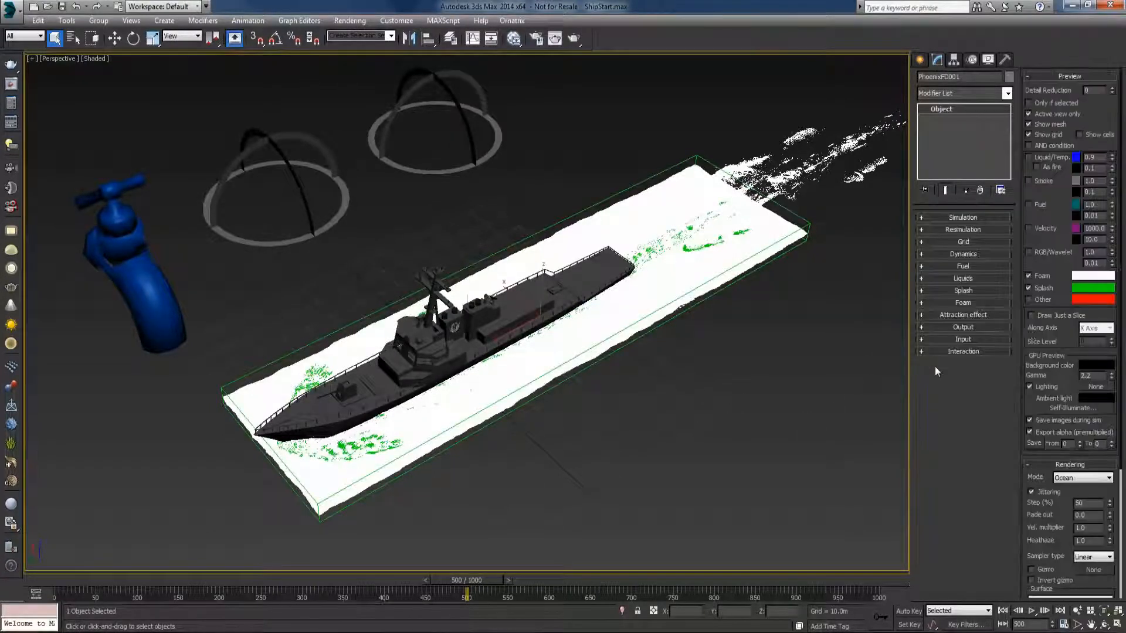
click(1039, 124)
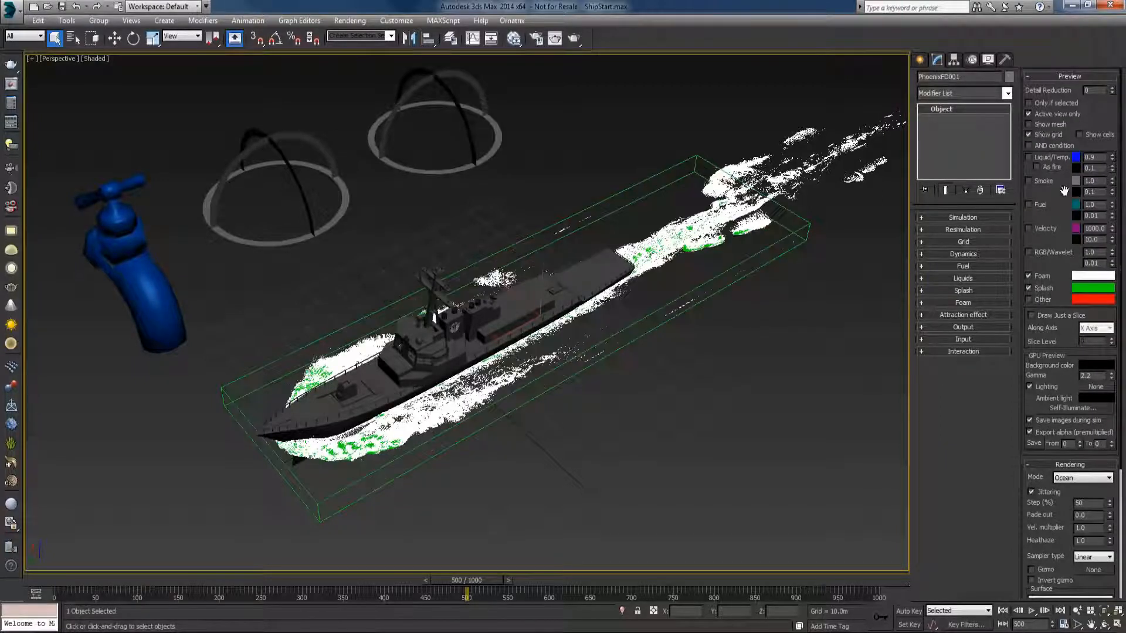
click(1028, 288)
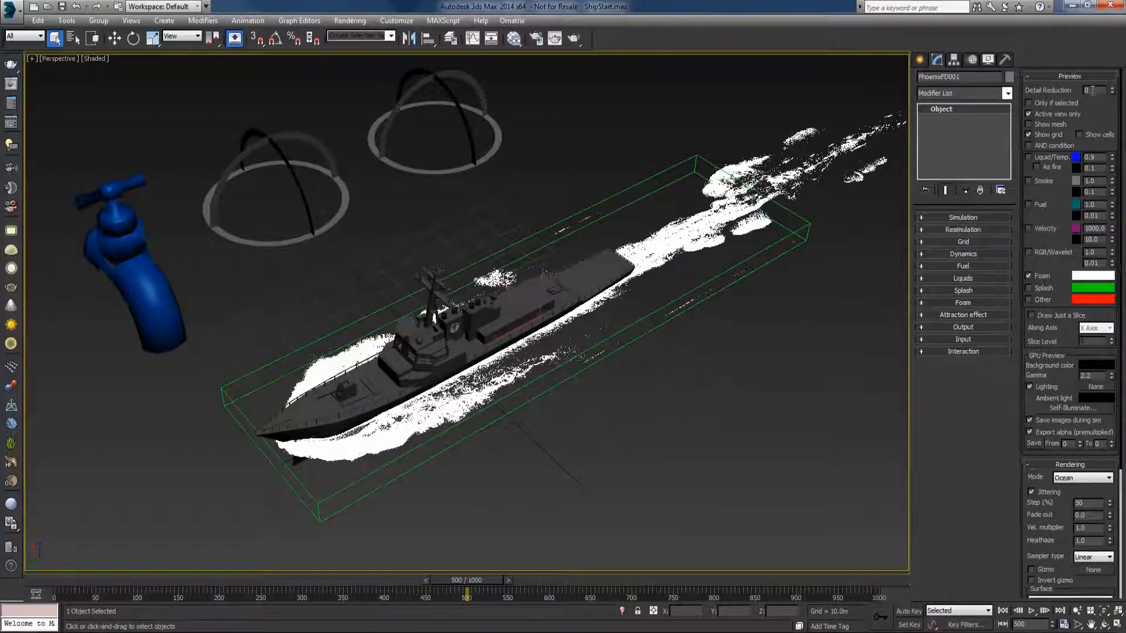
text(1)
key(Return)
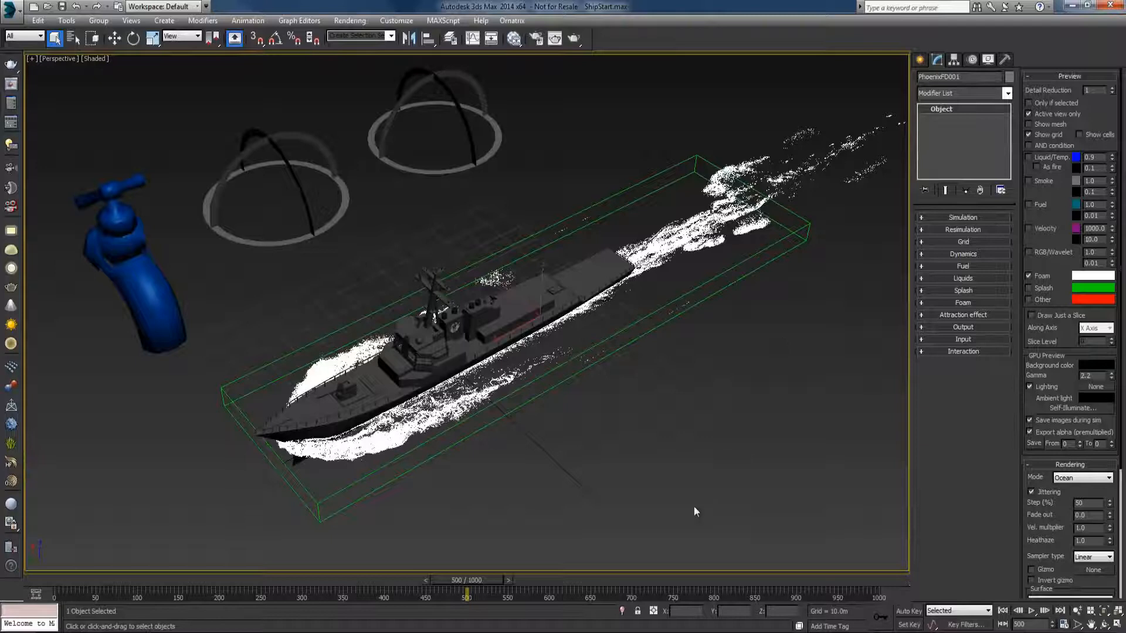
mouse_move(473, 579)
mouse_down()
mouse_move(457, 580)
mouse_move(474, 582)
mouse_up()
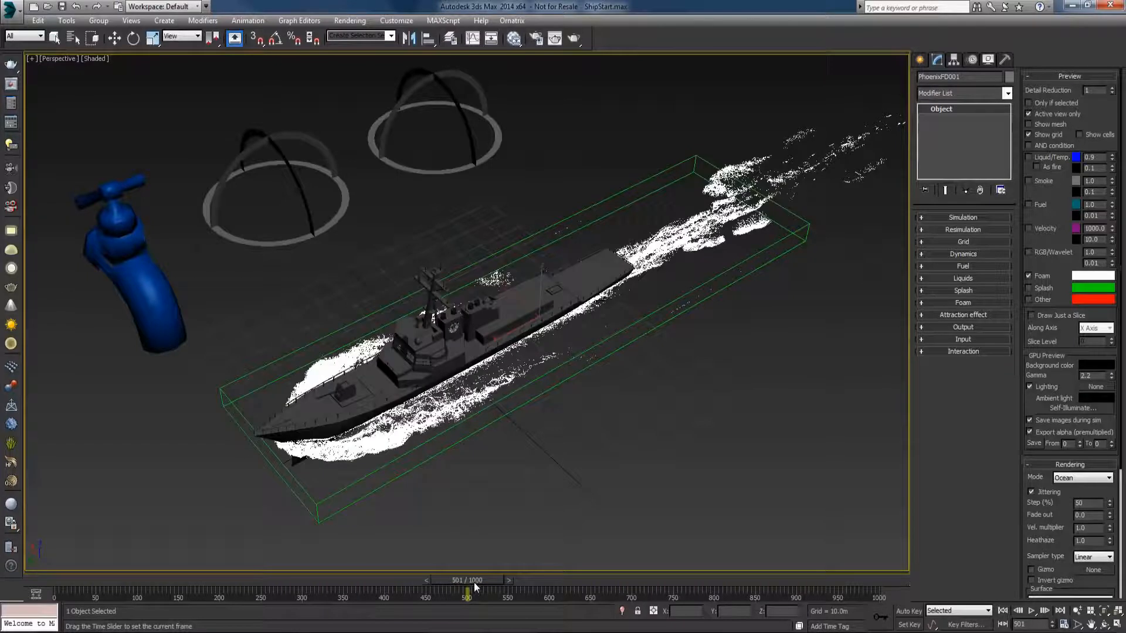
key(q)
Step: Review the Water VRayMtl's parameters in the Slate Material Editor and assign the material to the PhoenixFD simulator
click(775, 418)
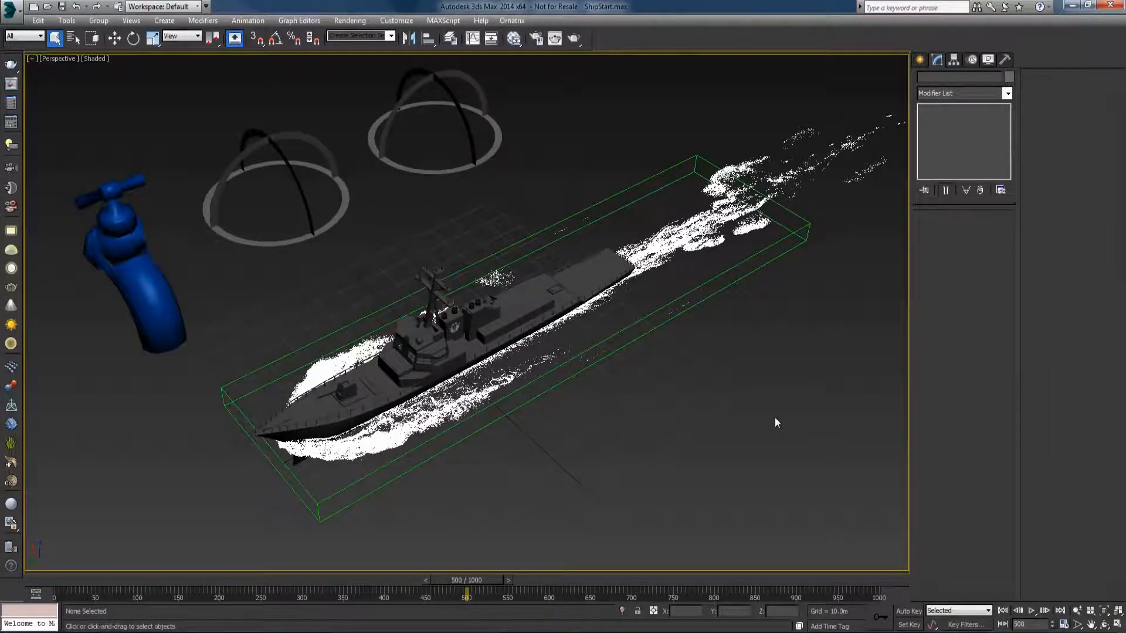
key(m)
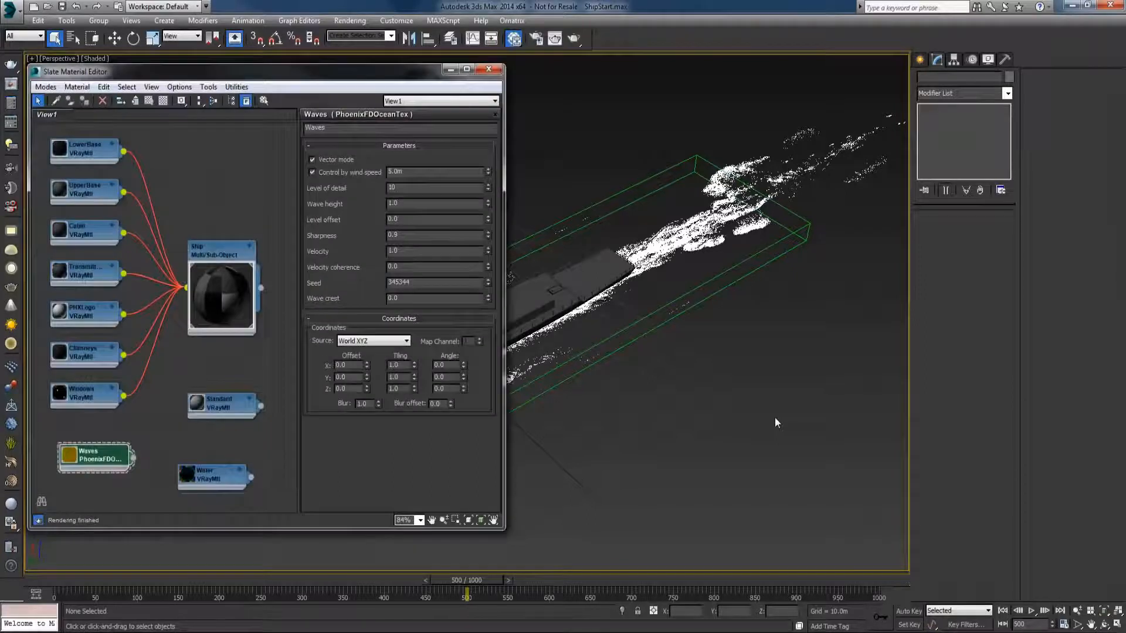
double_click(194, 470)
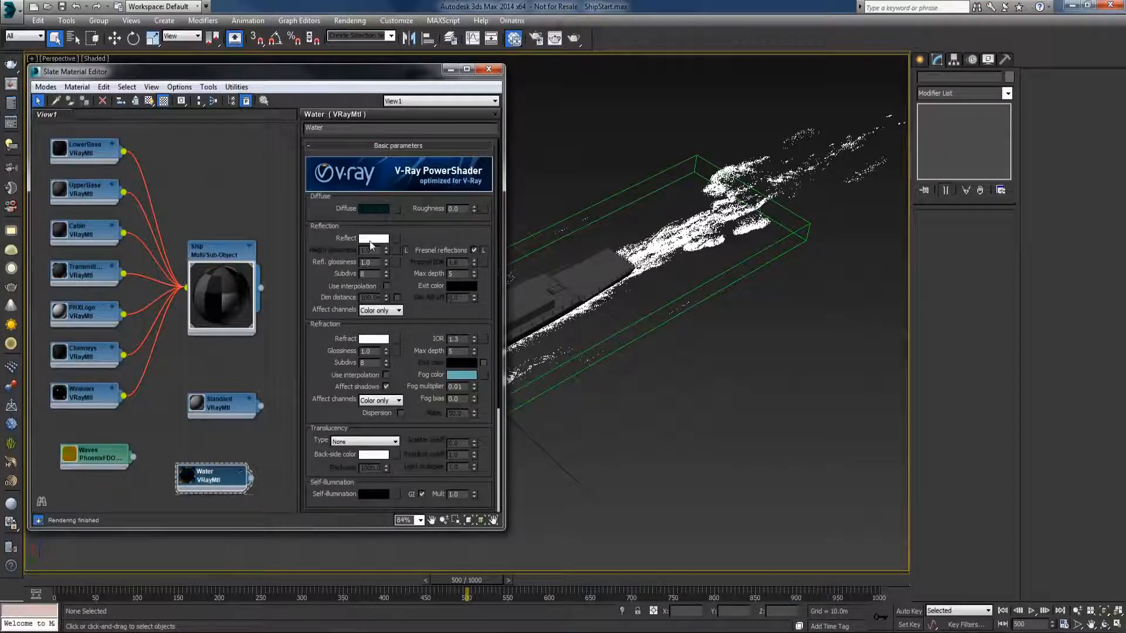
click(558, 381)
click(216, 482)
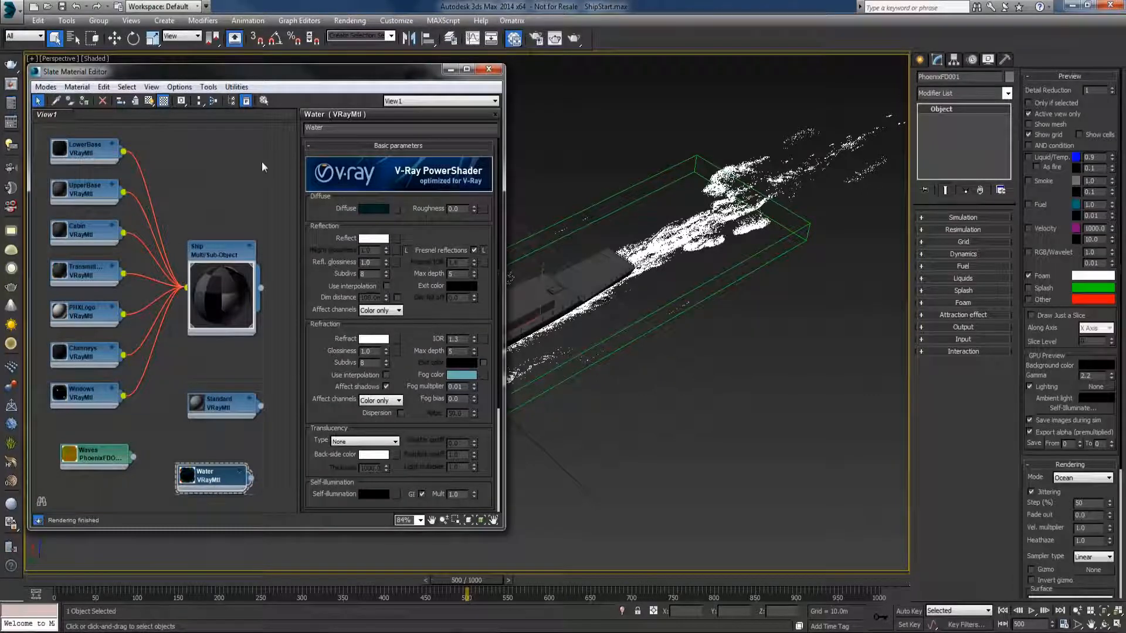
click(488, 69)
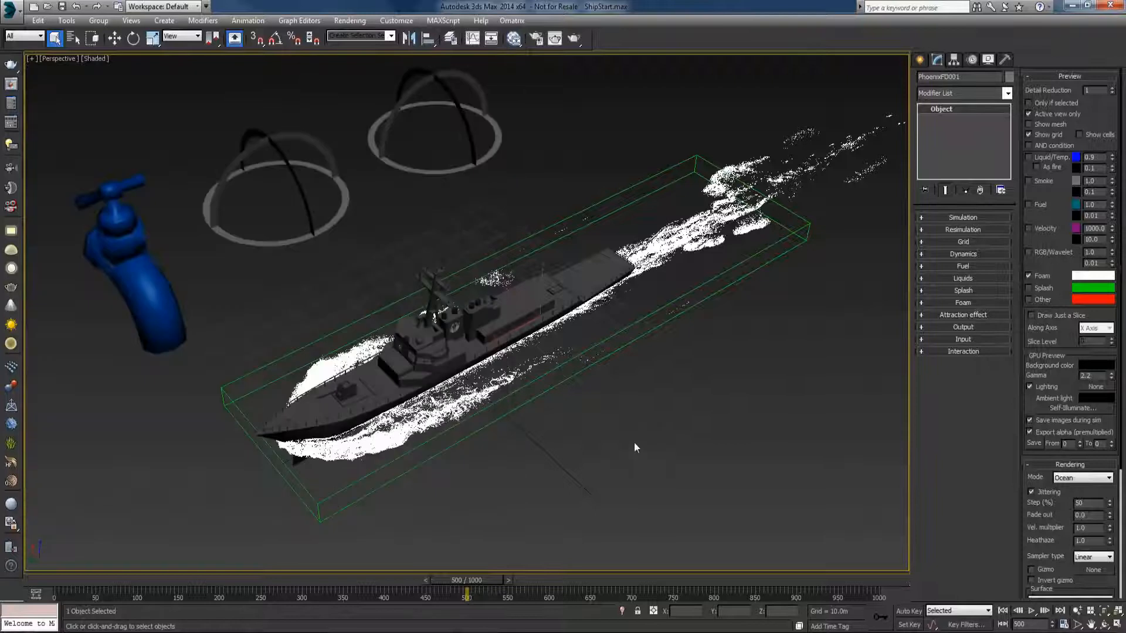
Step: Deselect the simulator and run a test render of the perspective view at frame 500
click(635, 442)
click(11, 64)
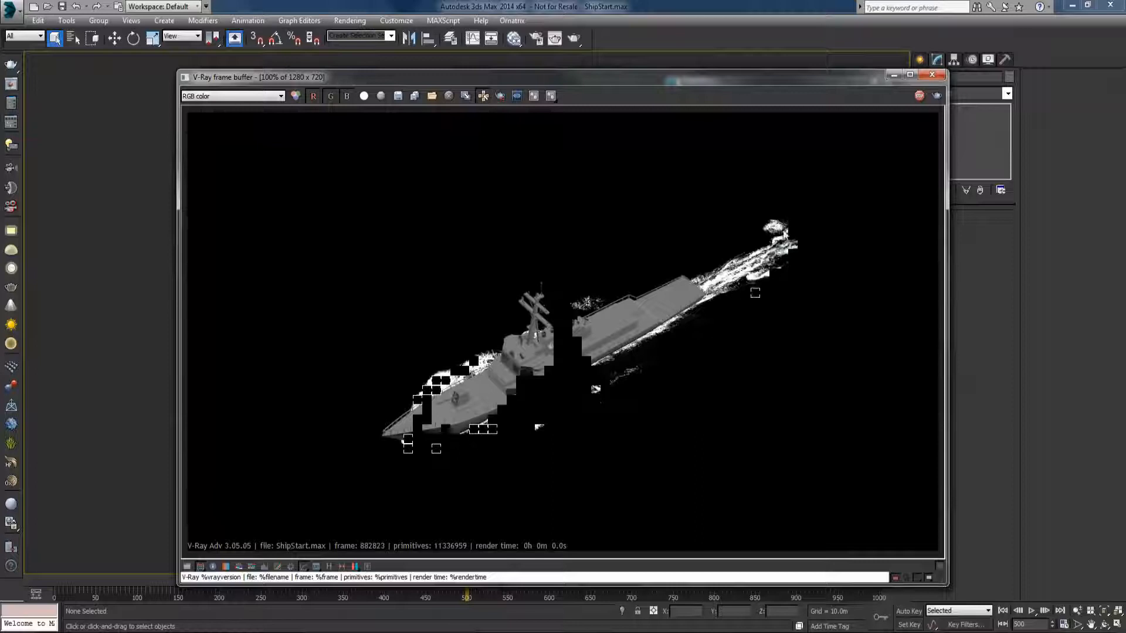
click(931, 75)
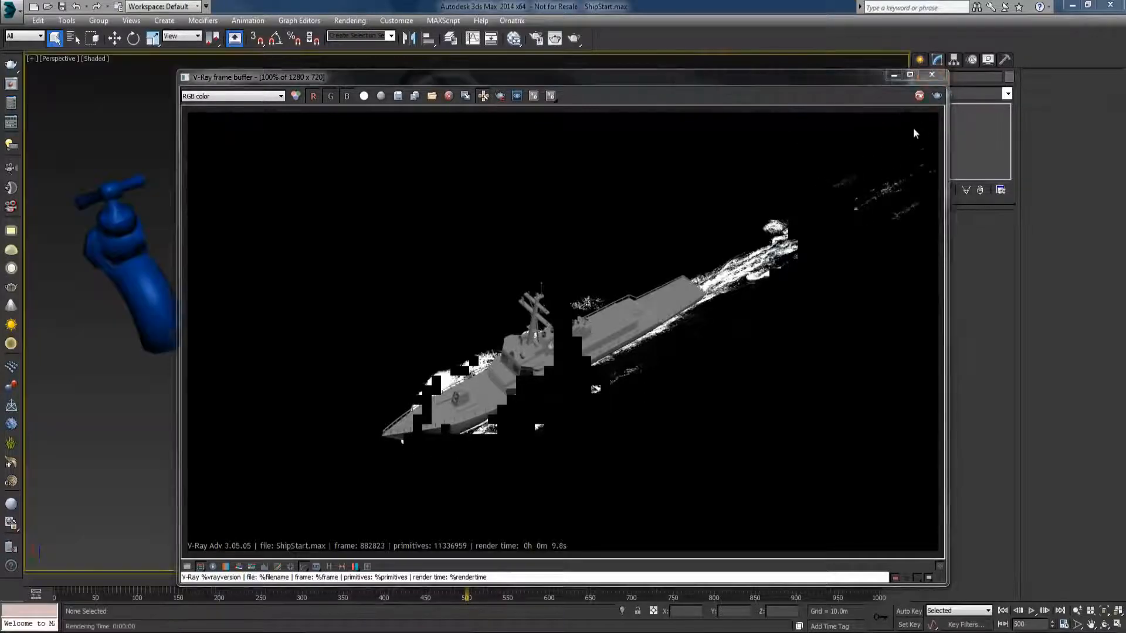
Step: Create a VRaySun aimed at the ship and add a VRaySky environment map for it
click(919, 59)
click(951, 79)
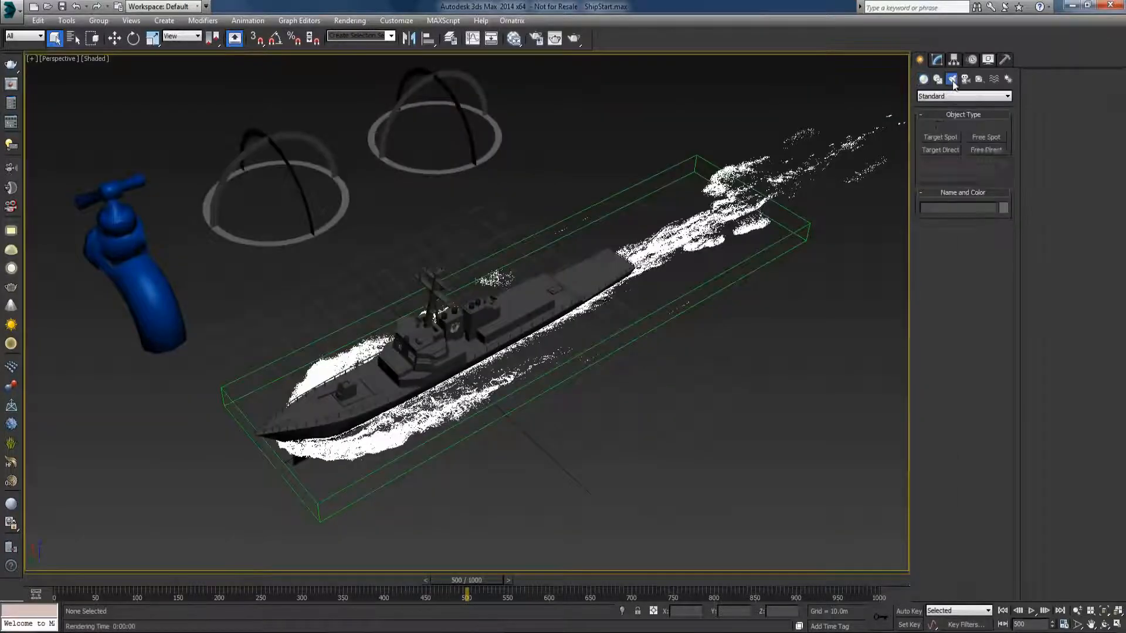
click(996, 96)
click(944, 123)
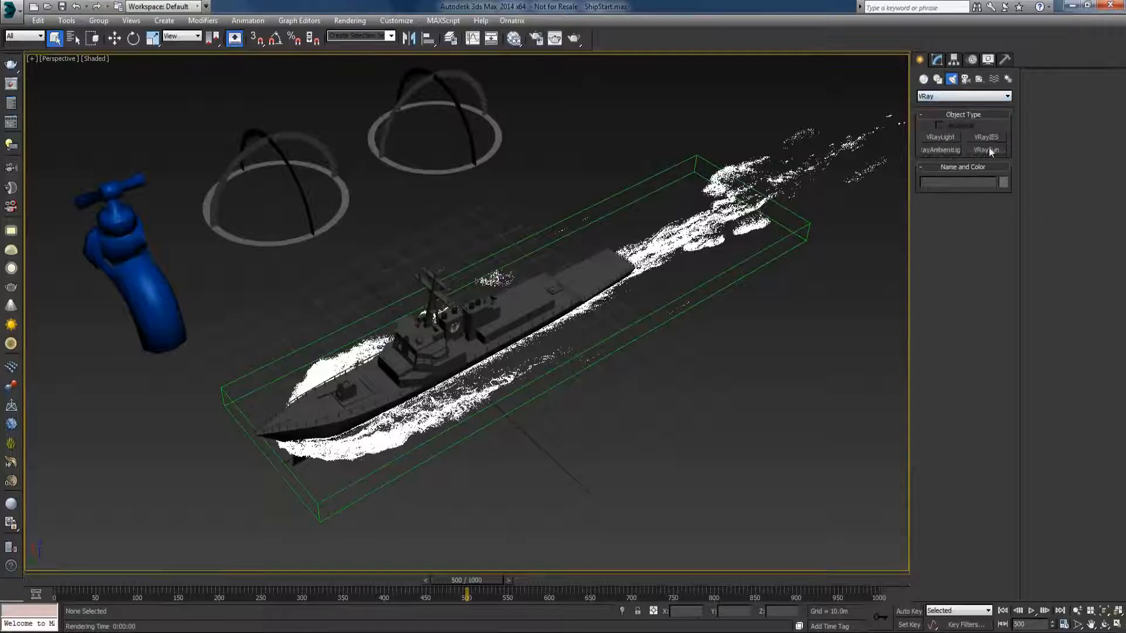
click(987, 151)
scroll(648, 237, down, 3)
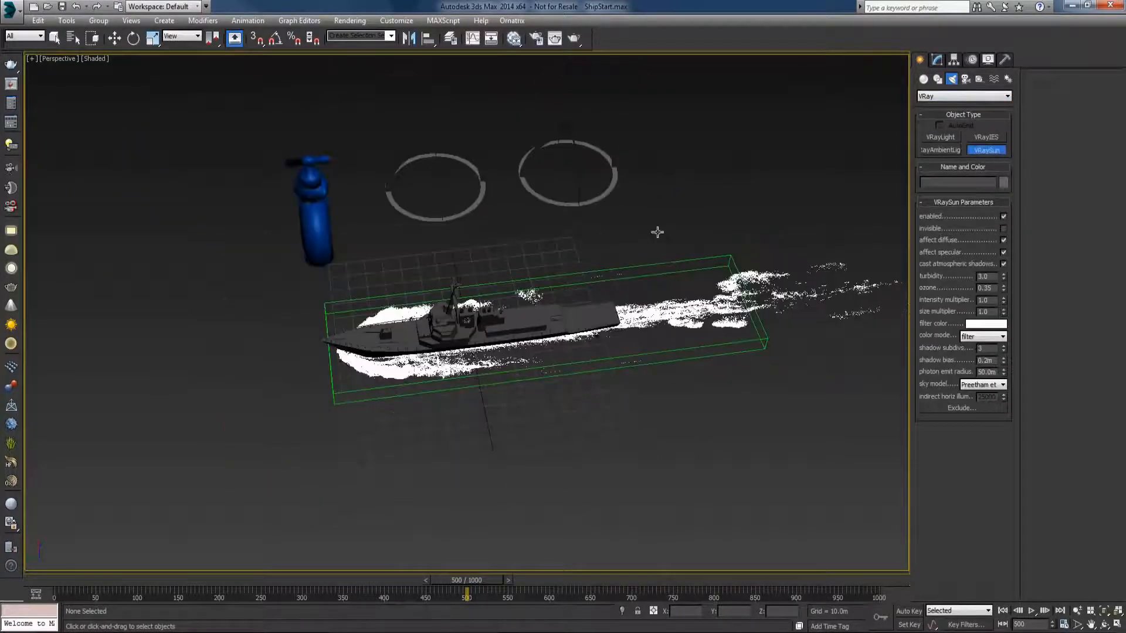
drag(658, 158, 476, 331)
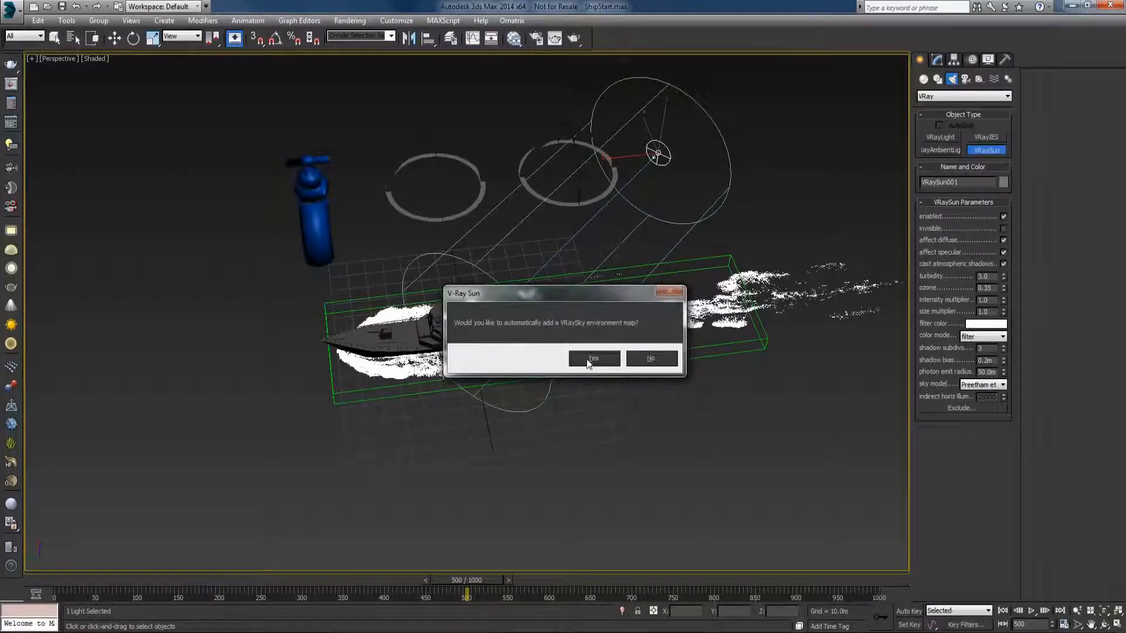
click(592, 358)
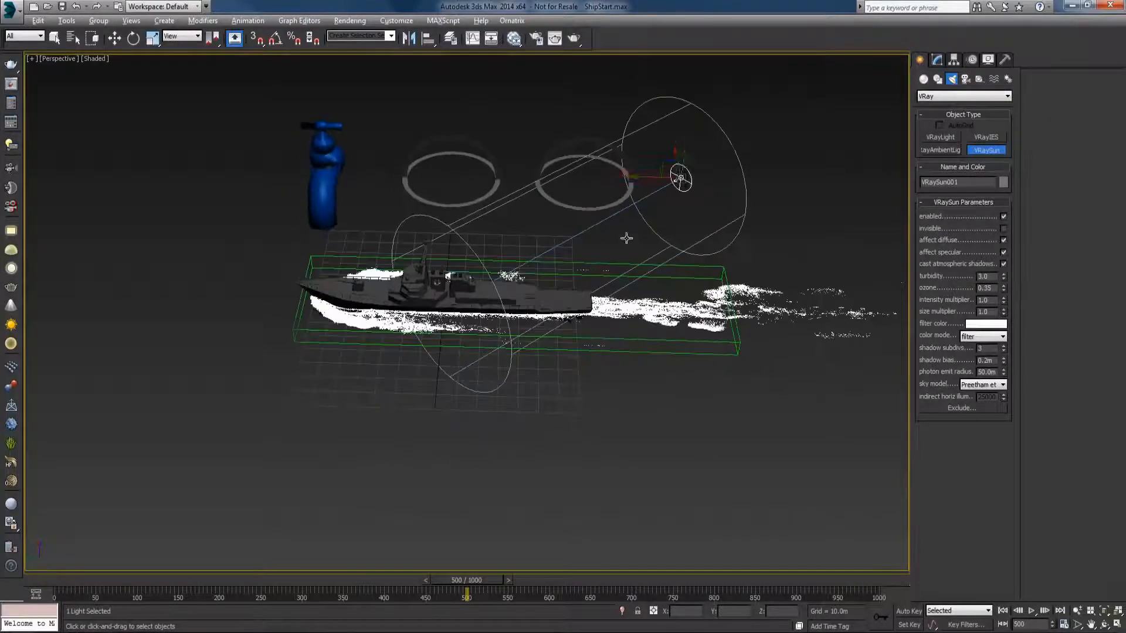
Step: Move the VRaySun up and behind the ship to about X 84 m, Y -171 m, Z 86 m
key(w)
drag(689, 68, 699, 138)
middle_drag(699, 139, 731, 276)
drag(667, 133, 693, 183)
mouse_move(732, 293)
alt+middle_down()
mouse_move(702, 295)
mouse_move(741, 295)
mouse_move(720, 283)
alt+middle_up()
drag(671, 218, 701, 218)
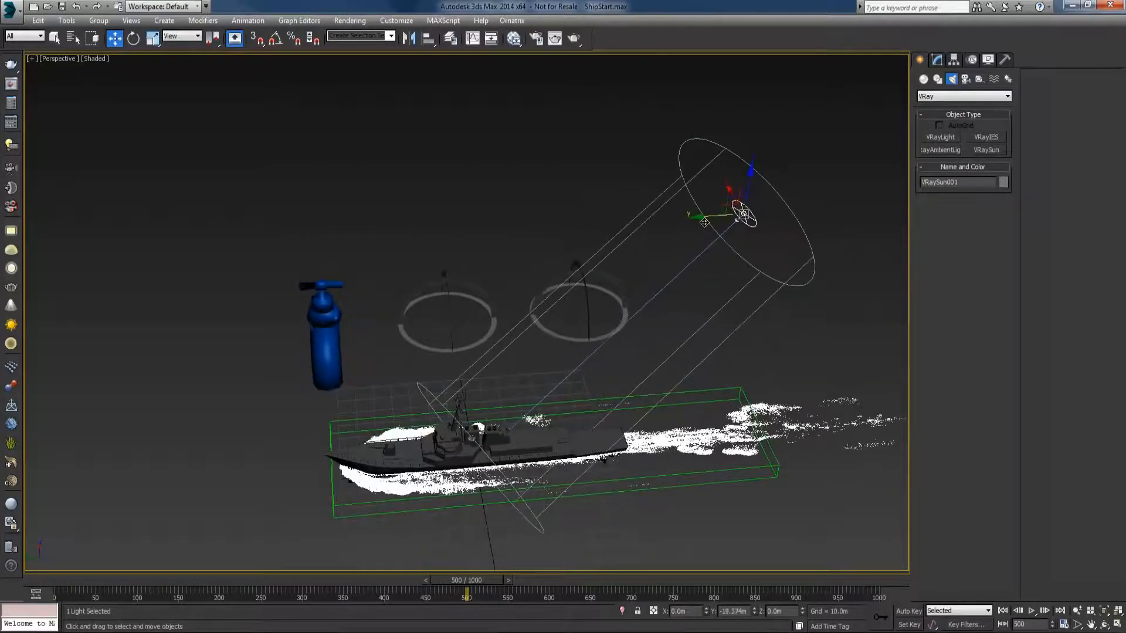
alt+middle_drag(689, 305, 672, 300)
drag(709, 236, 707, 325)
alt+middle_drag(706, 326, 489, 441)
Step: Select the VRaySun's target and set its X and Y position to 0
click(466, 417)
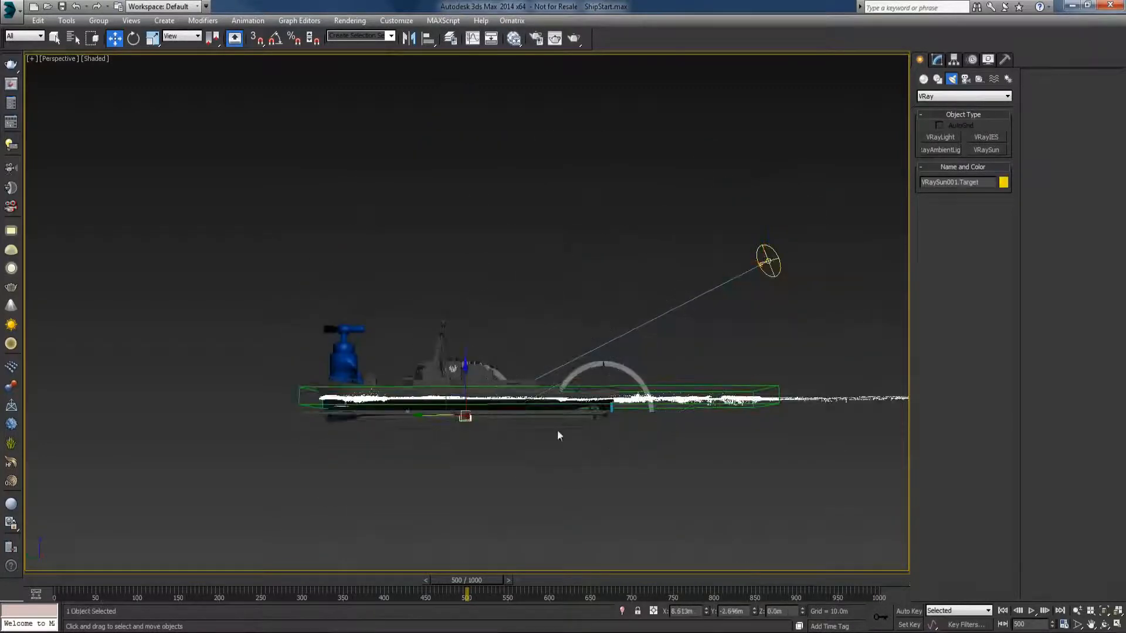
right_click(707, 611)
right_click(754, 613)
alt+middle_drag(719, 484, 703, 448)
Step: Show the scene through VRayCam001 and run a test render with the sun and sky lighting
key(c)
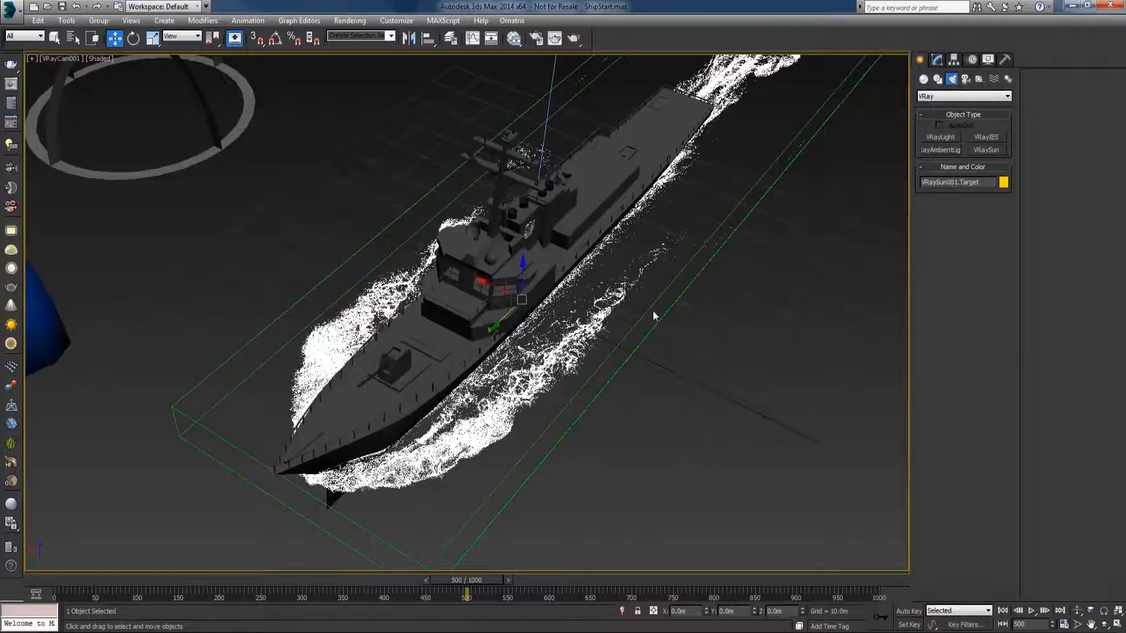
click(9, 67)
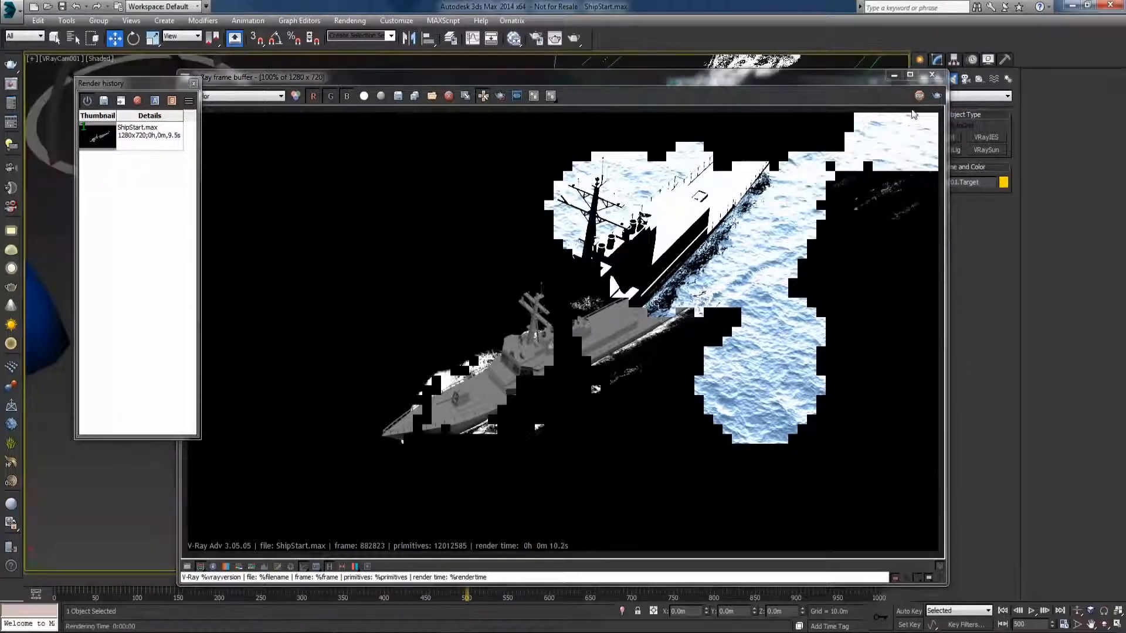
click(932, 74)
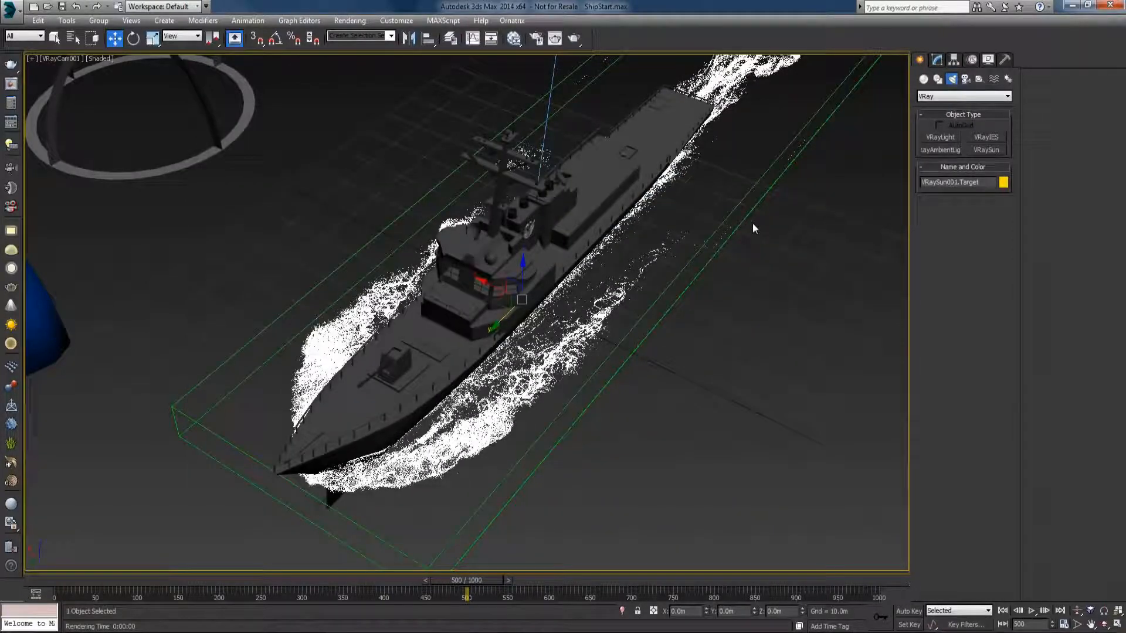
Step: Make the VRaySun invisible and set its intensity multiplier to 0.03 and shadow subdivs to 1
key(alt+w)
click(716, 98)
click(937, 60)
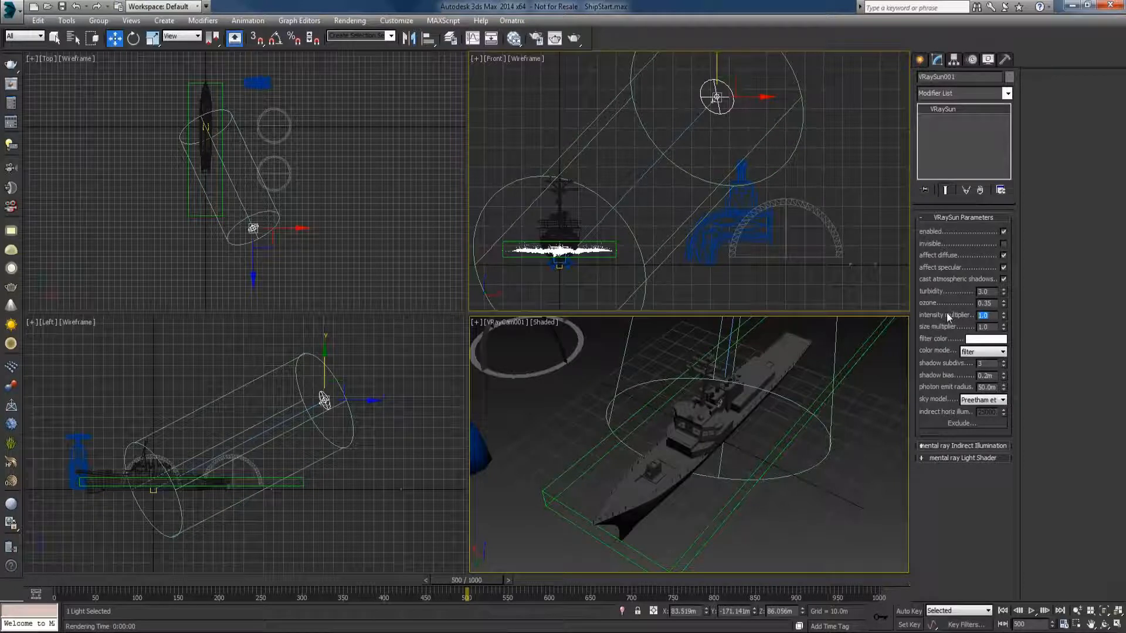
text(.0)
click(1003, 244)
text(1)
key(Tab)
right_click(824, 388)
Step: Bring the DefaultVRaySky environment map into the Slate Material Editor as an instance and place it below the Waves map
key(m)
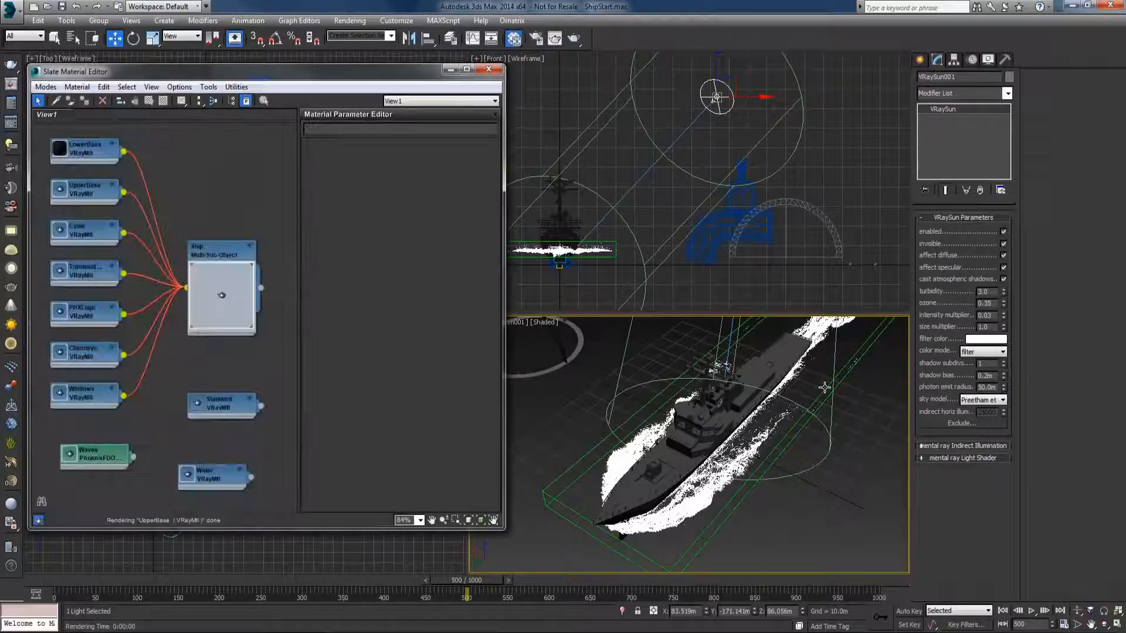
key(8)
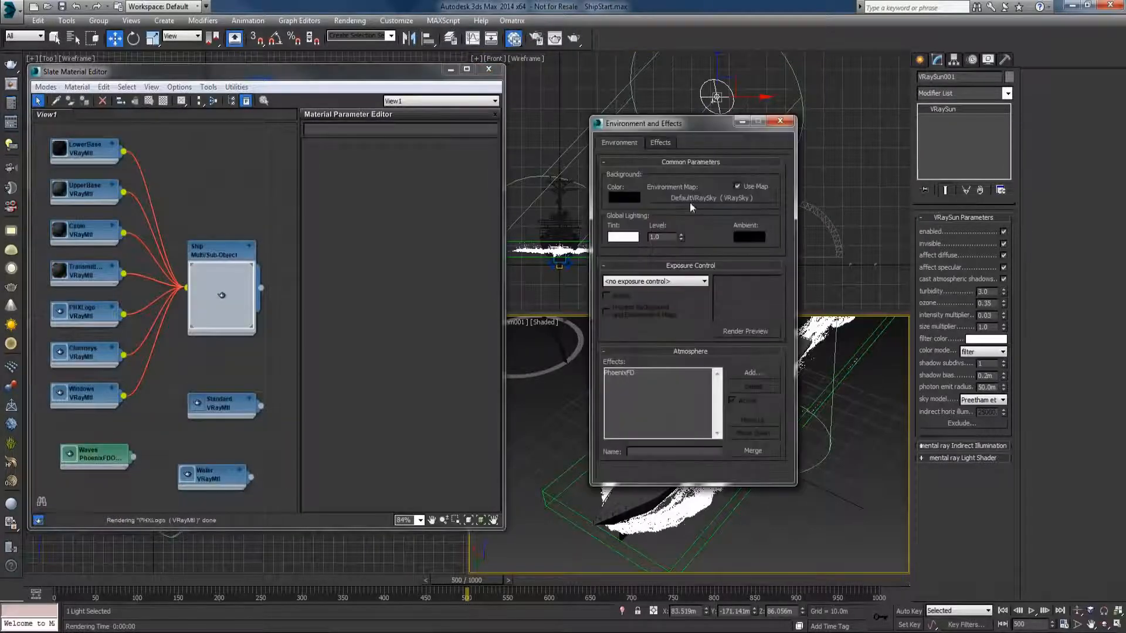
drag(688, 197, 267, 376)
drag(113, 427, 112, 423)
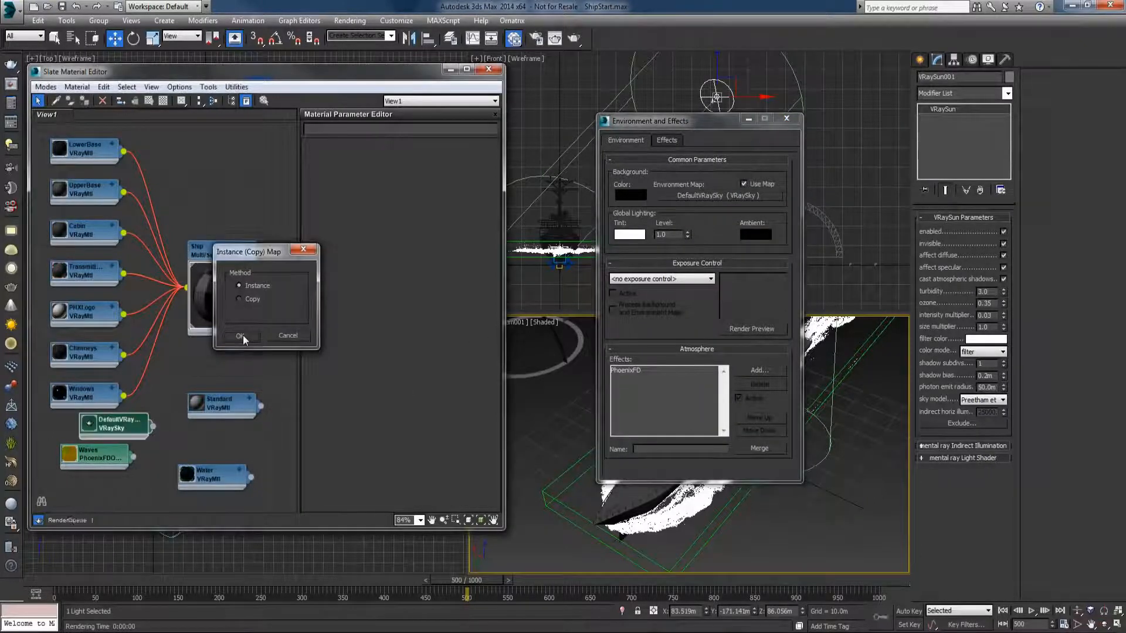
click(243, 335)
drag(124, 421, 107, 439)
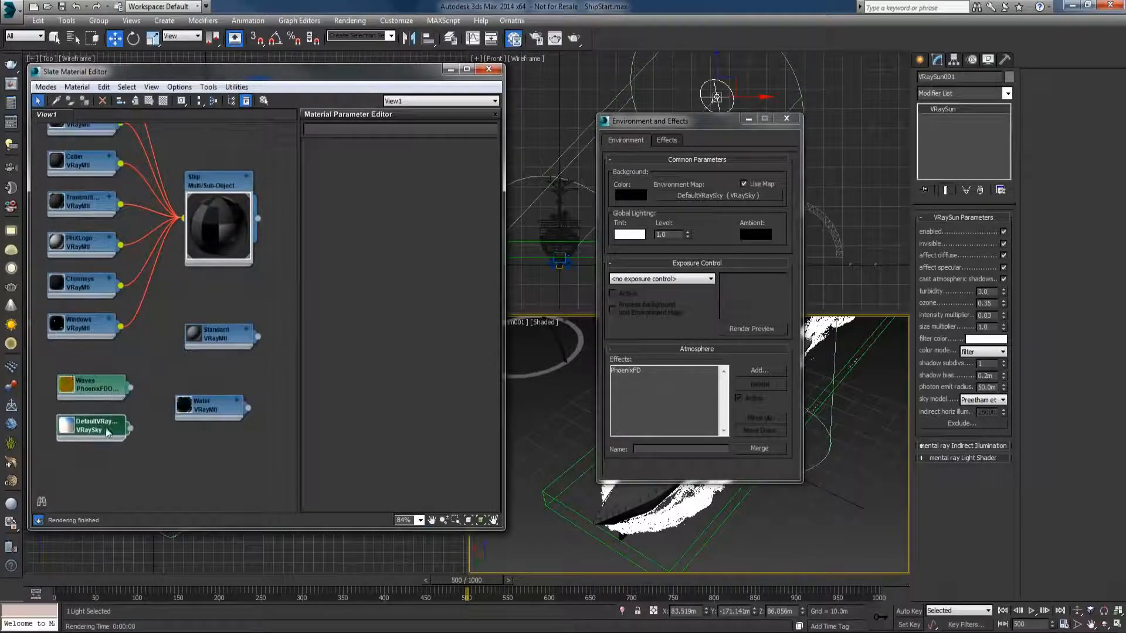
Step: Enable the VRaySky map's specify sun node and sun invisible options, and set its sun intensity multiplier to 0.03
double_click(107, 434)
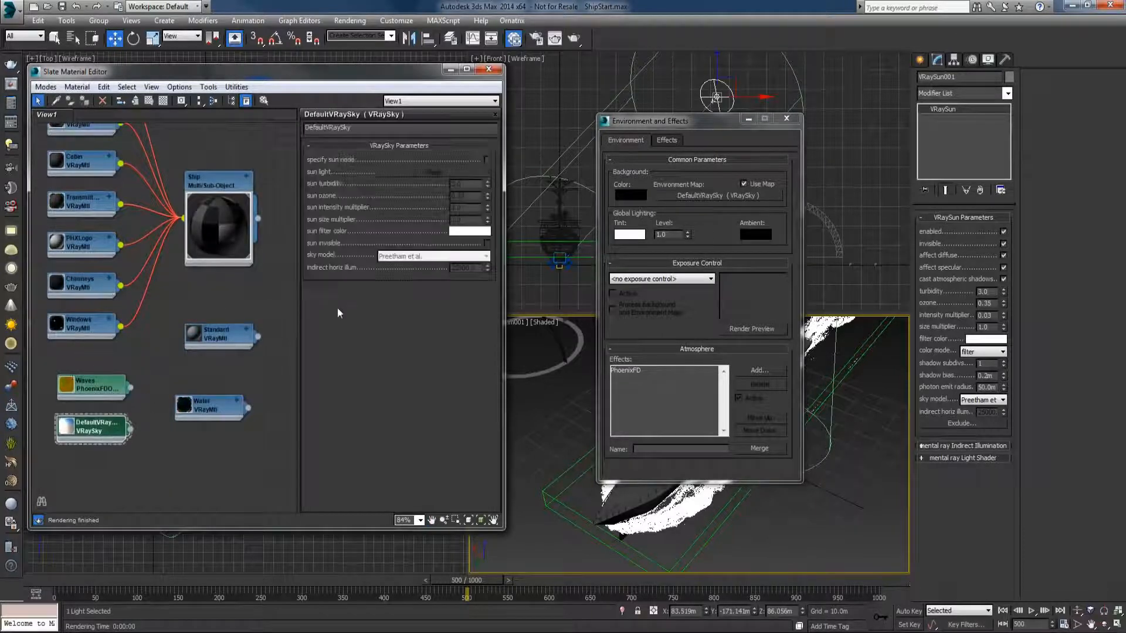
click(486, 160)
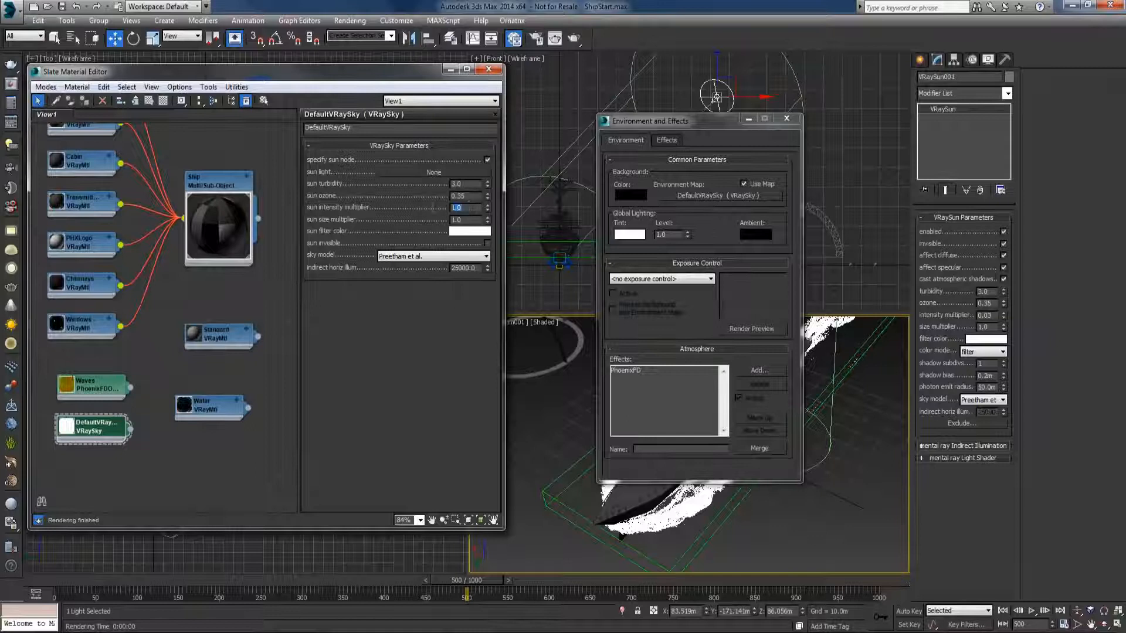
text(0.03)
key(Return)
click(487, 243)
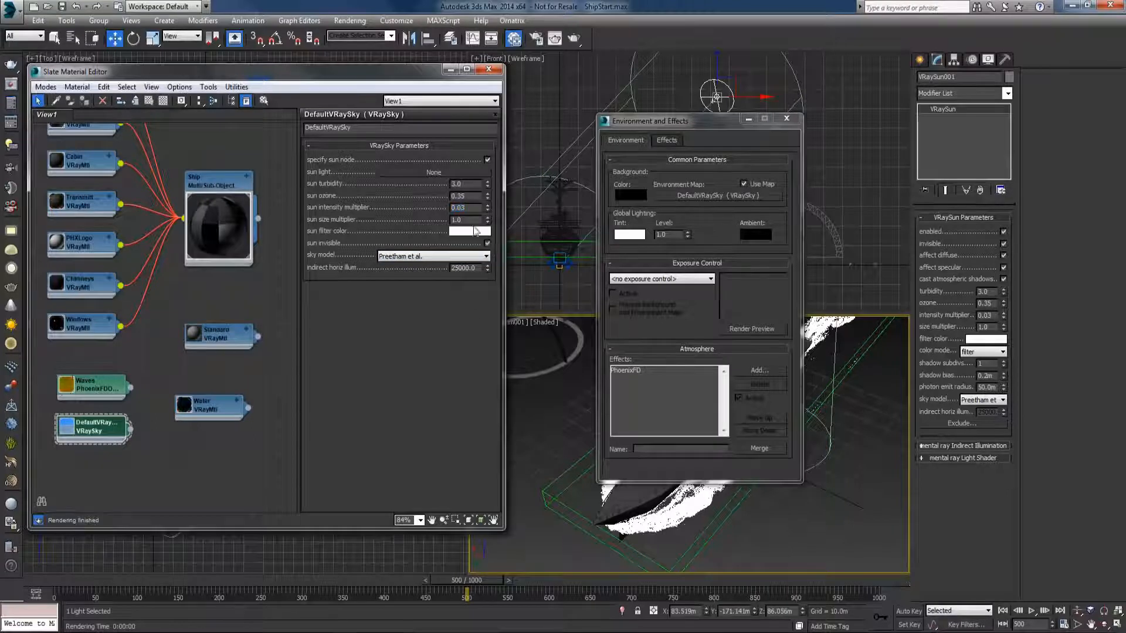
click(488, 69)
click(786, 119)
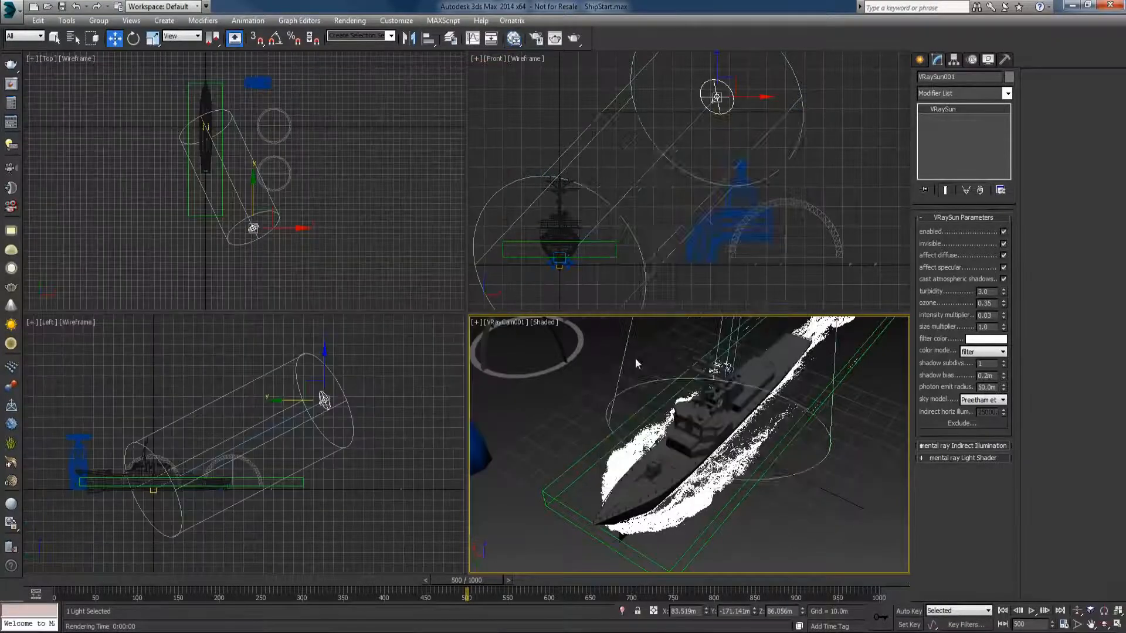
Step: Test-render the VRayCam001 view to check the reduced sun and sky intensity, and stop the render
click(635, 358)
click(10, 67)
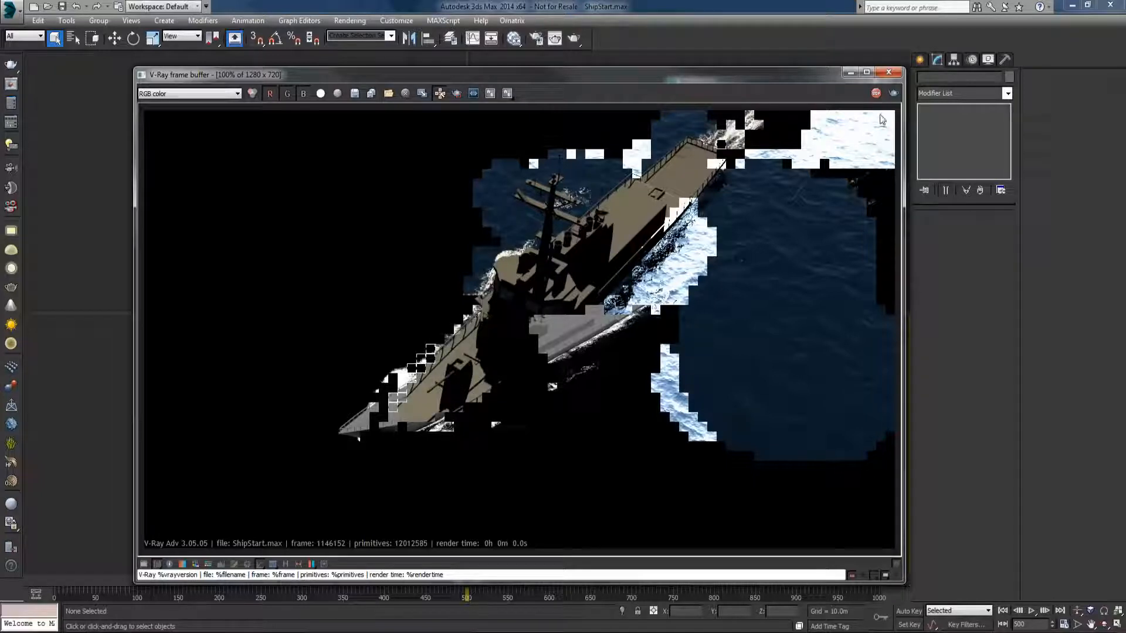
click(875, 92)
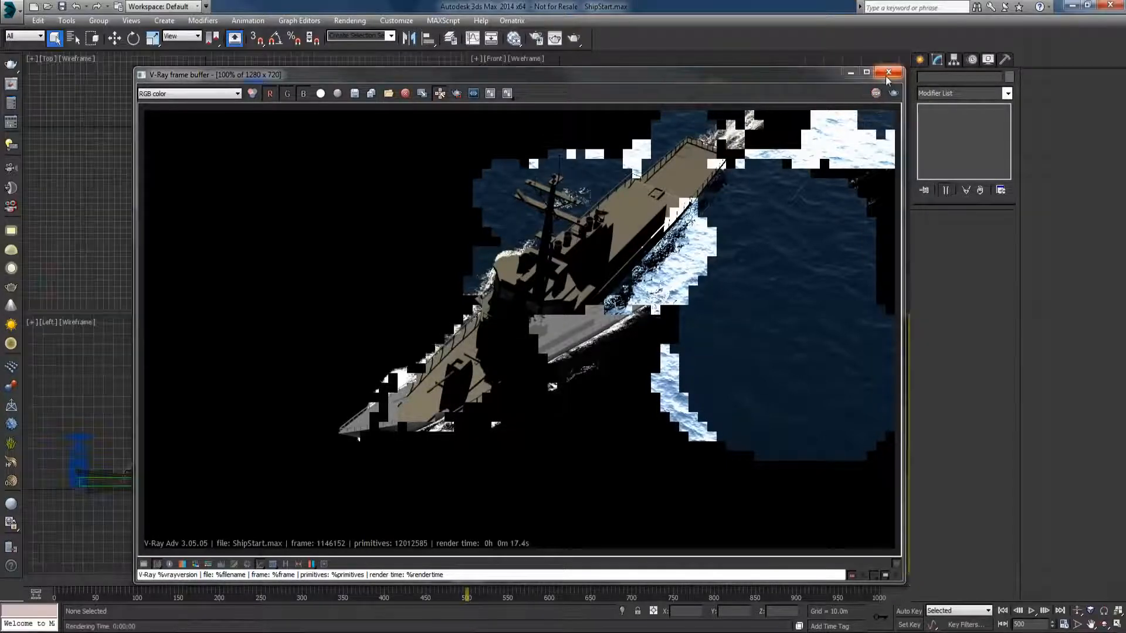
click(888, 72)
Step: Create a standard Omni light beside the ship in the perspective view
key(alt+w)
right_click(726, 361)
click(760, 433)
alt+middle_drag(728, 406, 671, 378)
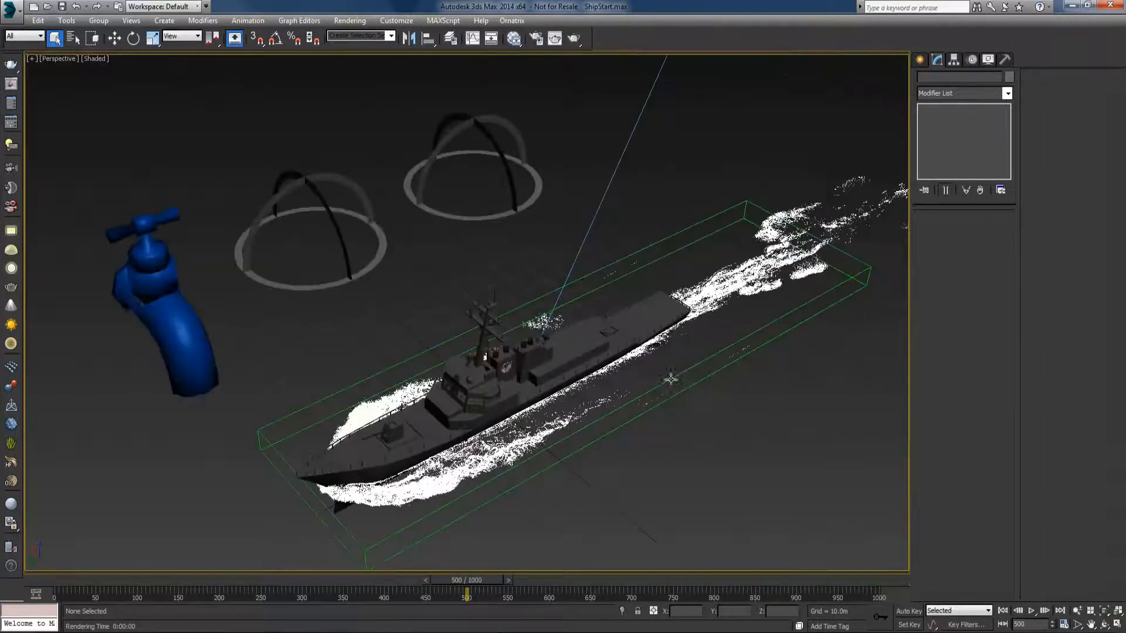
click(919, 59)
click(962, 95)
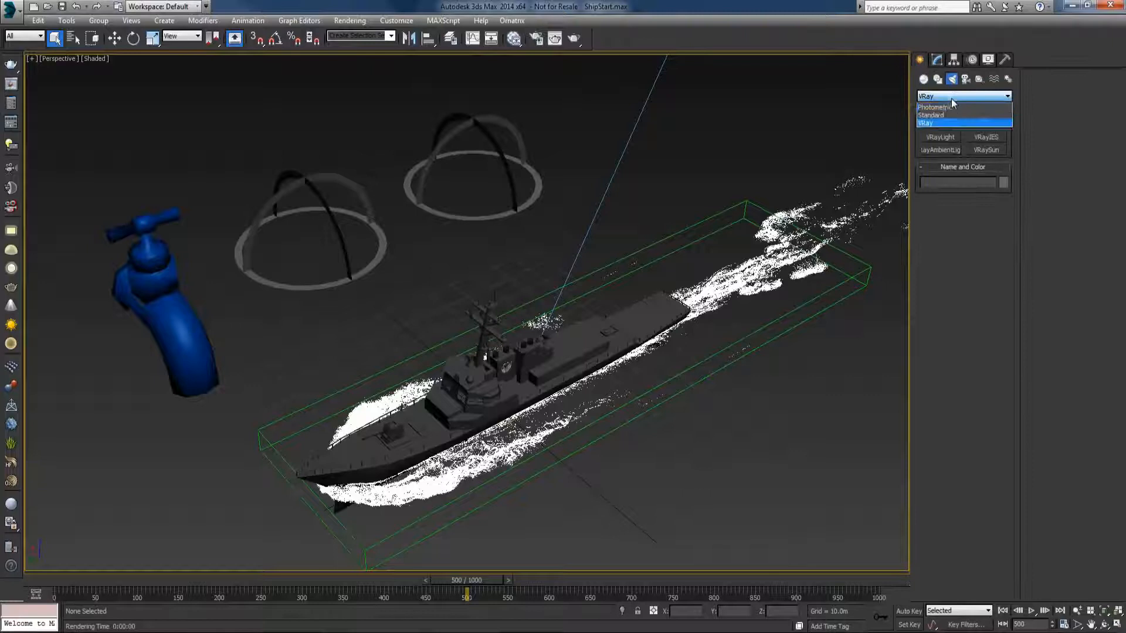
click(933, 115)
click(941, 163)
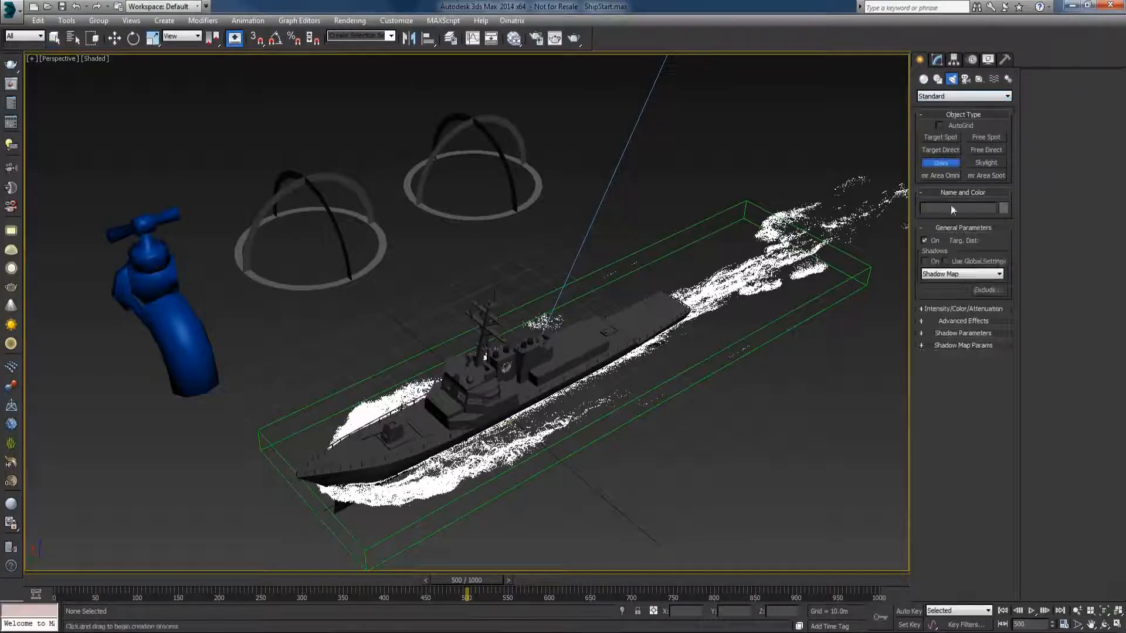
alt+middle_drag(661, 350, 635, 349)
click(535, 426)
Step: Set the Omni light's X and Y position to 0 and raise it to about 207 m above the ship
key(w)
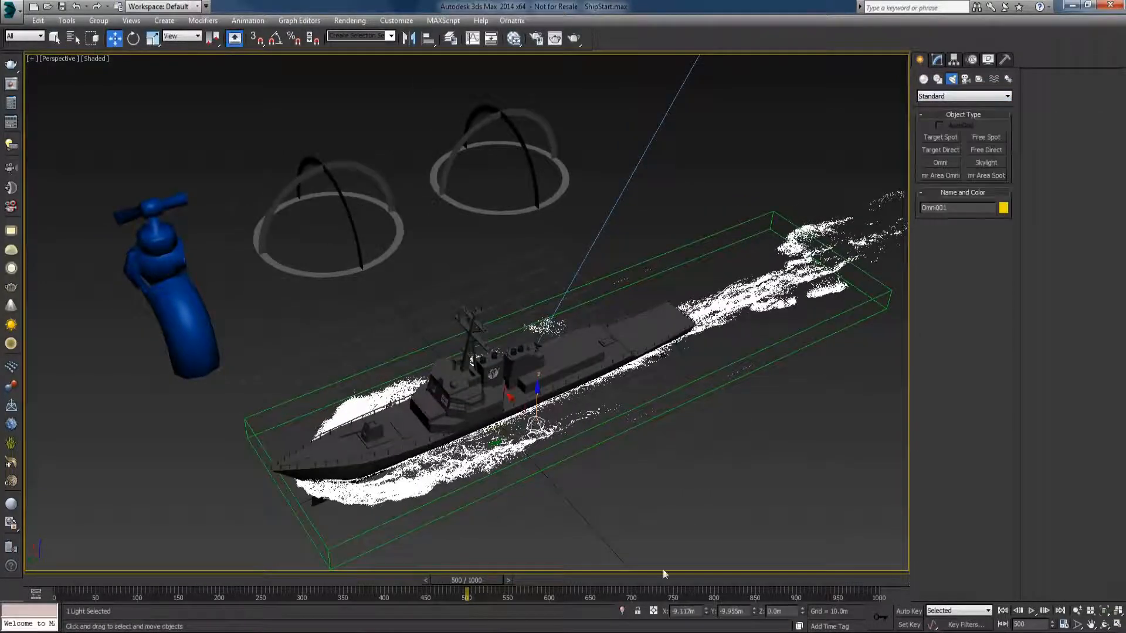
right_click(706, 611)
right_click(754, 611)
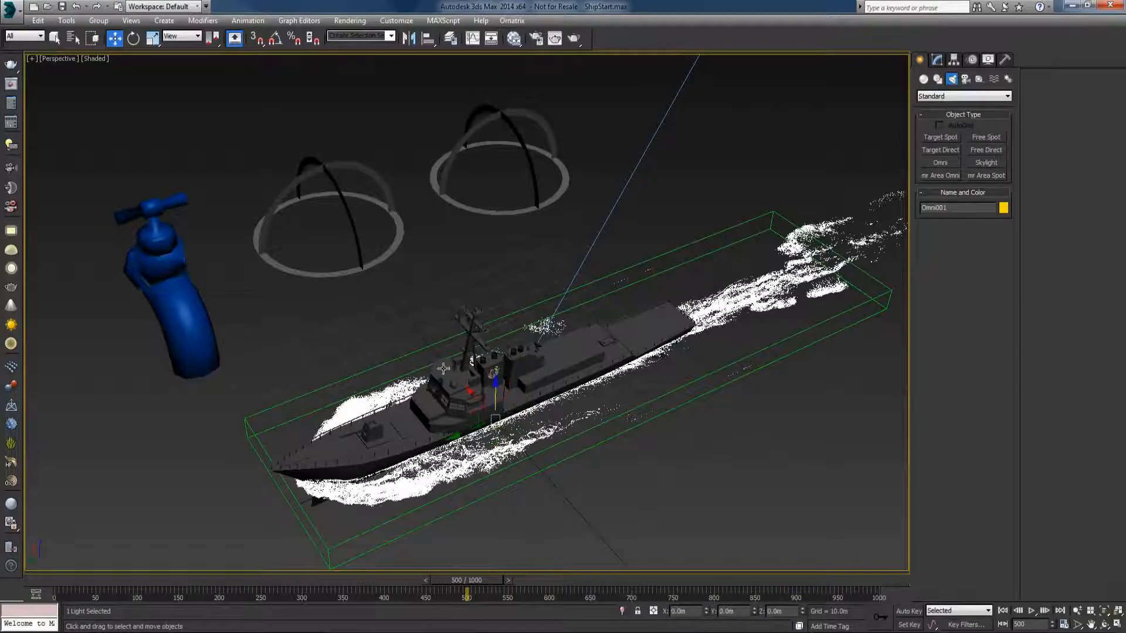
drag(498, 392, 492, 5)
scroll(530, 341, down, 5)
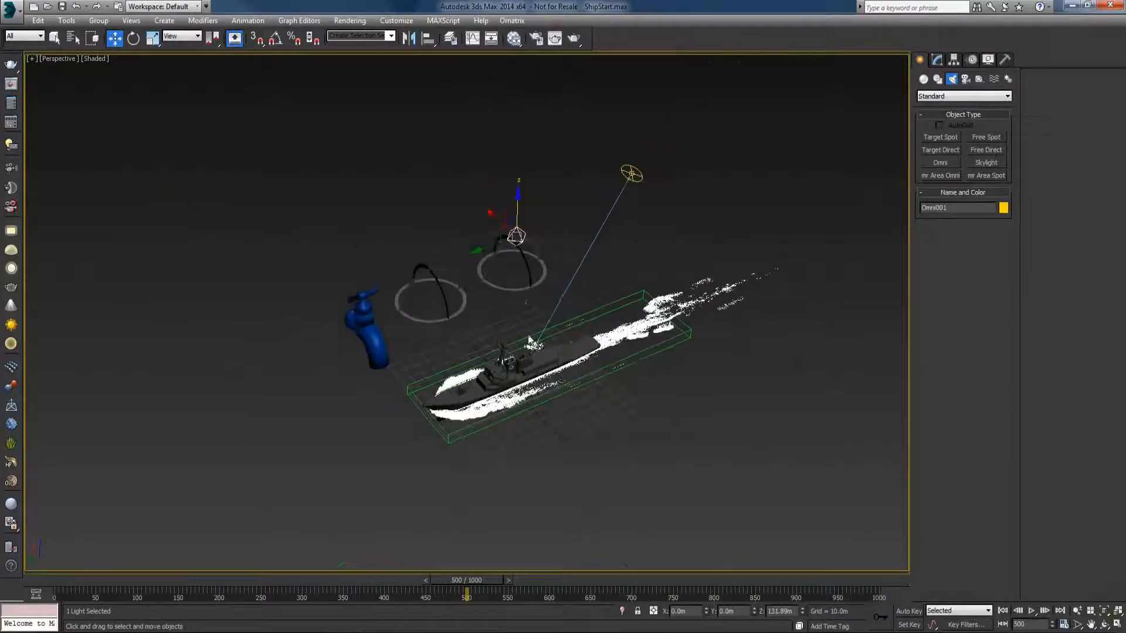
drag(519, 205, 519, 106)
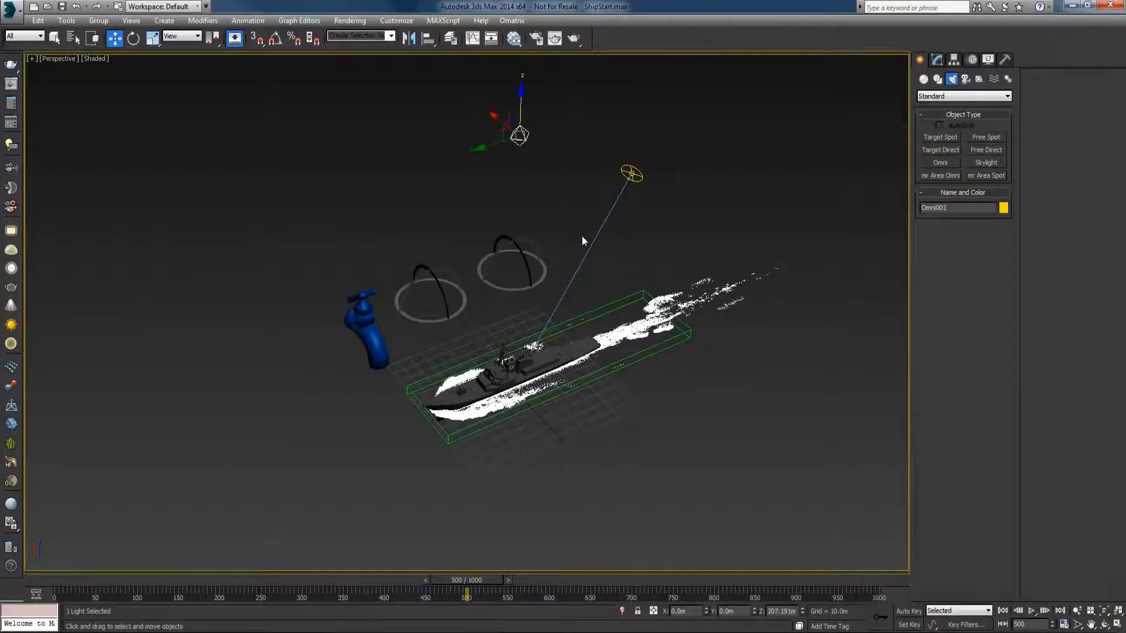
Step: Raise the Omni light to about 230 m and move it along Y to about -67 m
alt+middle_drag(582, 236, 555, 243)
drag(520, 107, 521, 74)
middle_drag(528, 106, 513, 149)
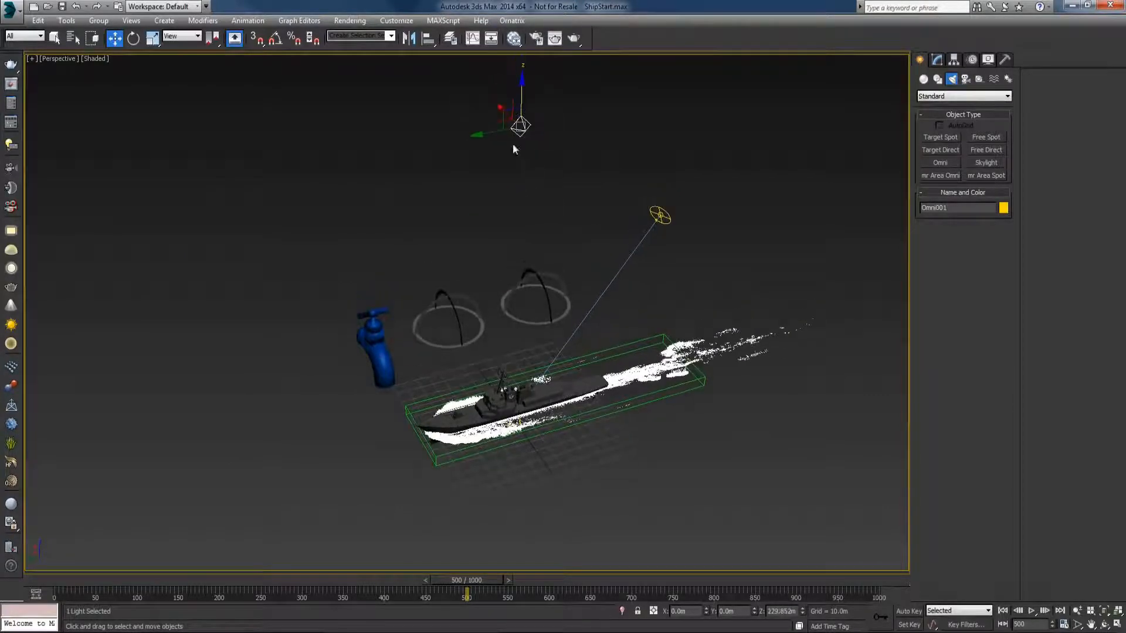
drag(483, 133, 572, 160)
alt+middle_drag(586, 246, 666, 332)
Step: Set the Omni light's multiplier to 0.1 and its color to light blue, RGB 166, 212, 236
click(936, 59)
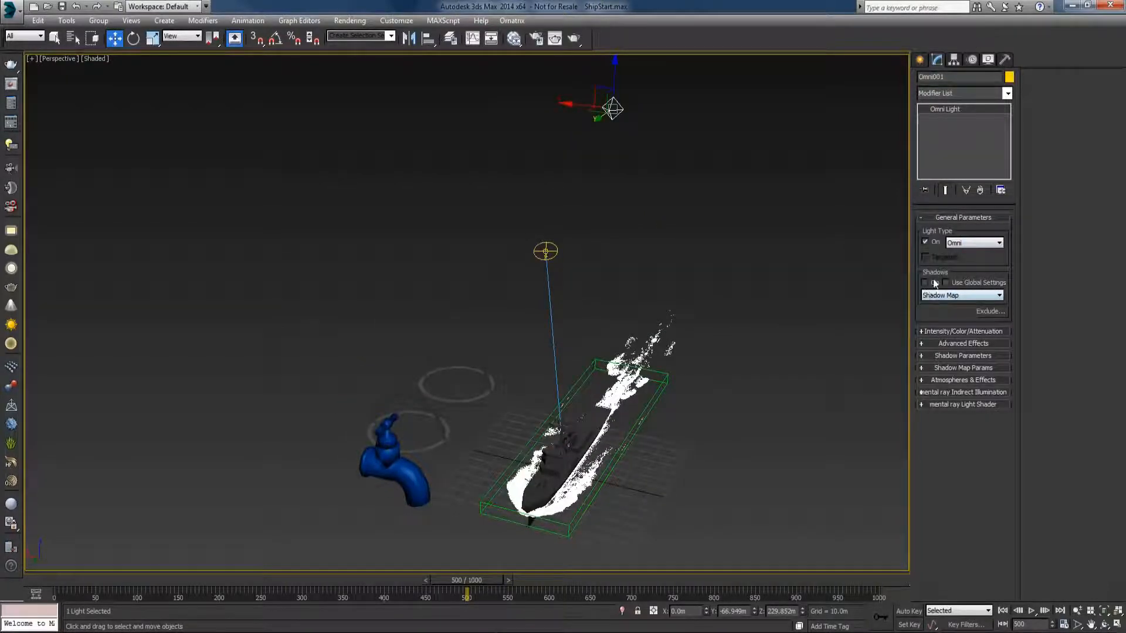
click(943, 331)
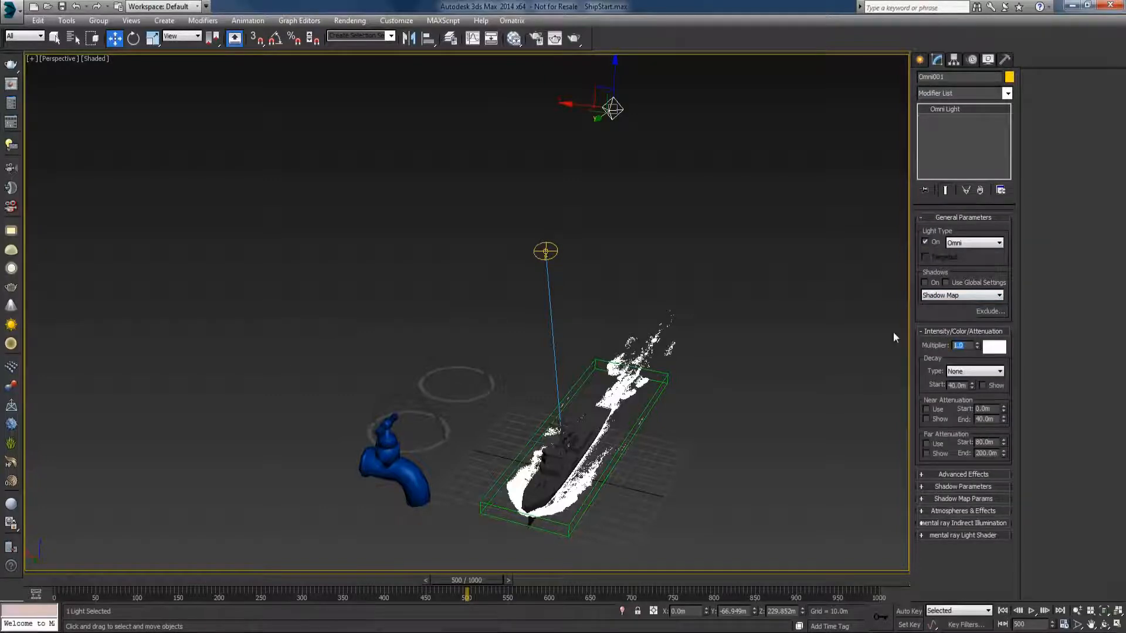
text(0.1)
key(Return)
click(995, 348)
drag(411, 58, 696, 174)
drag(731, 218, 709, 198)
click(722, 193)
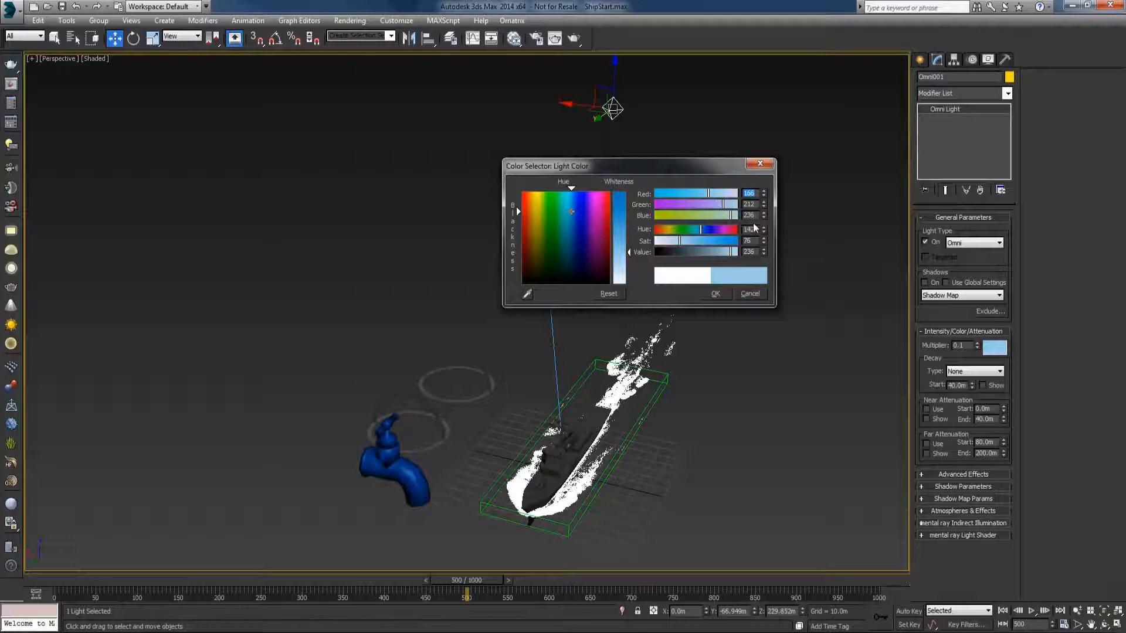
click(715, 294)
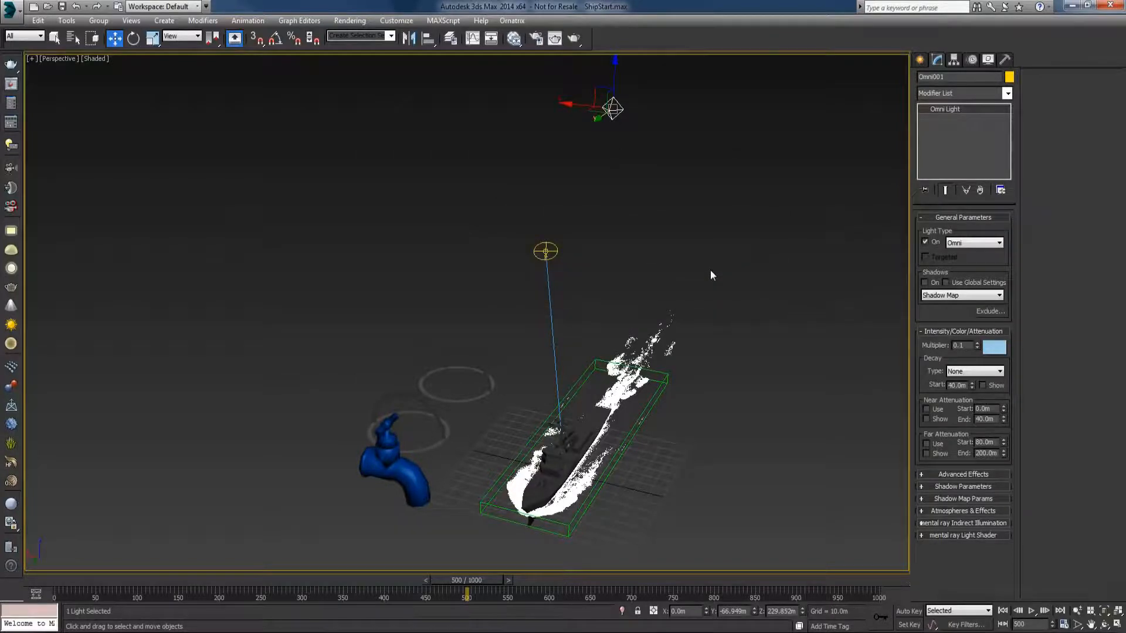
Step: Test-render the VRayCam001 view to check the blue Omni fill light on the ship
key(c)
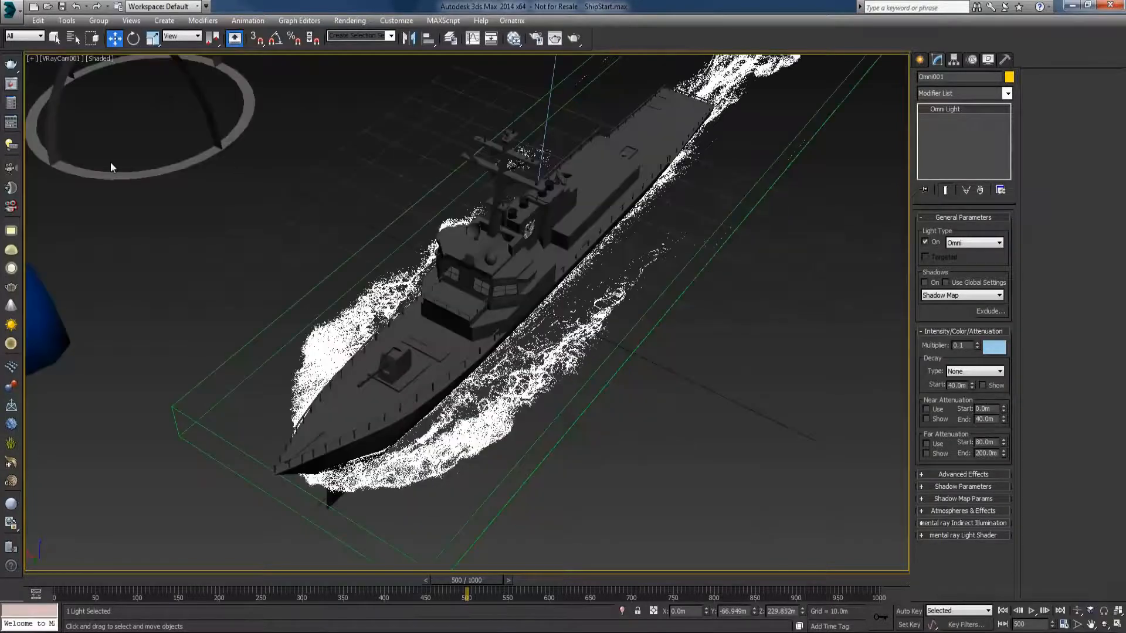
click(12, 65)
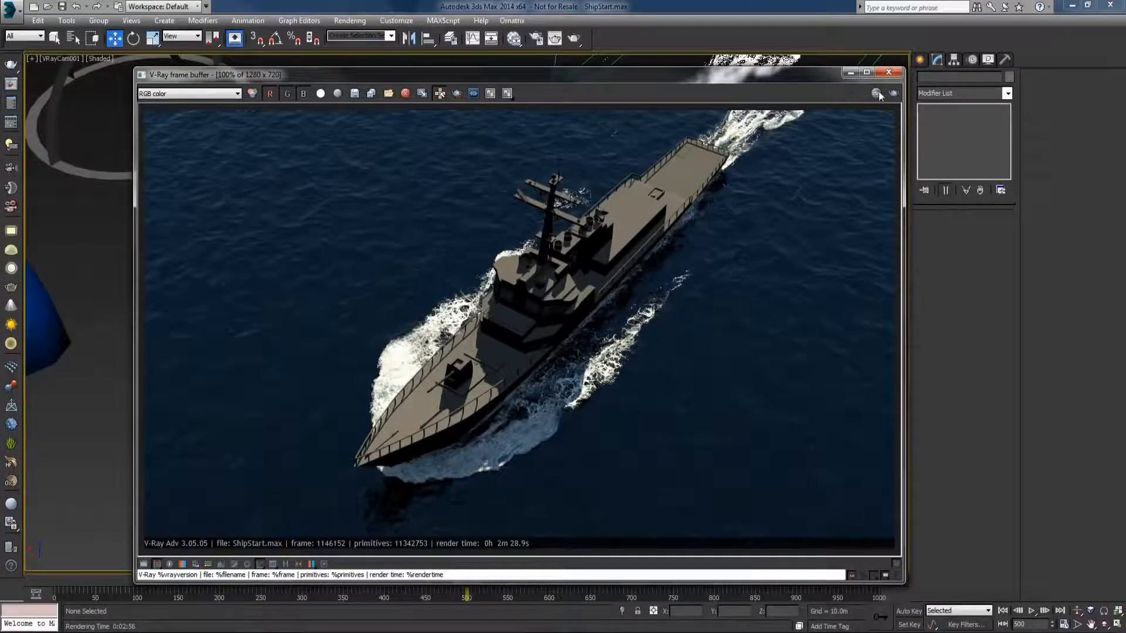
Step: Create a VRayAmbientLight beside the ship in the perspective view
key(v)
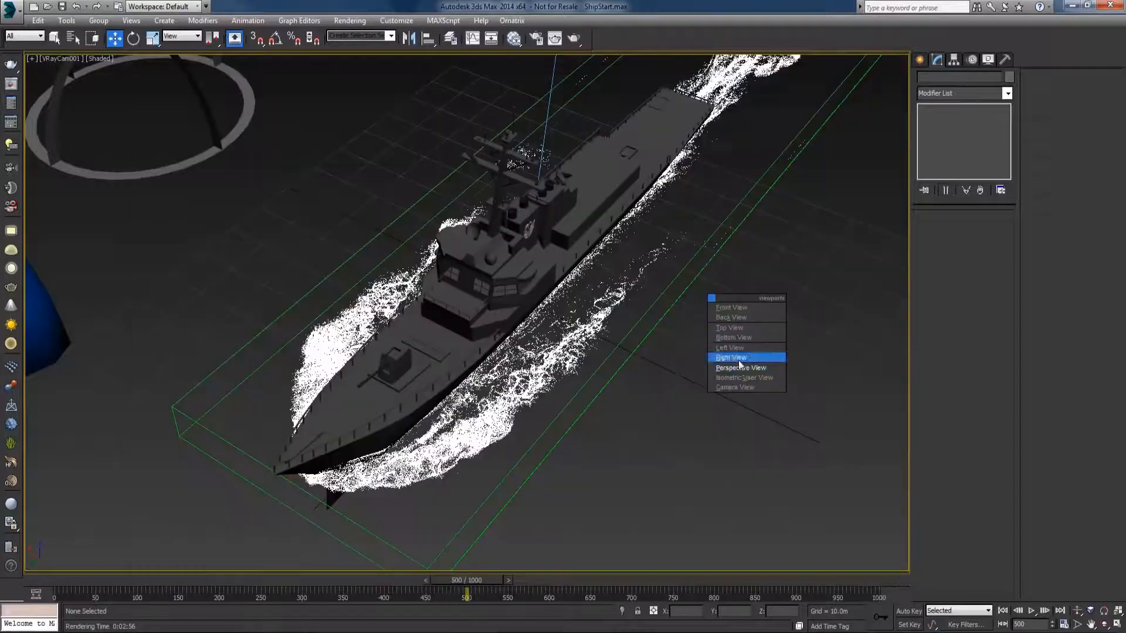
click(738, 359)
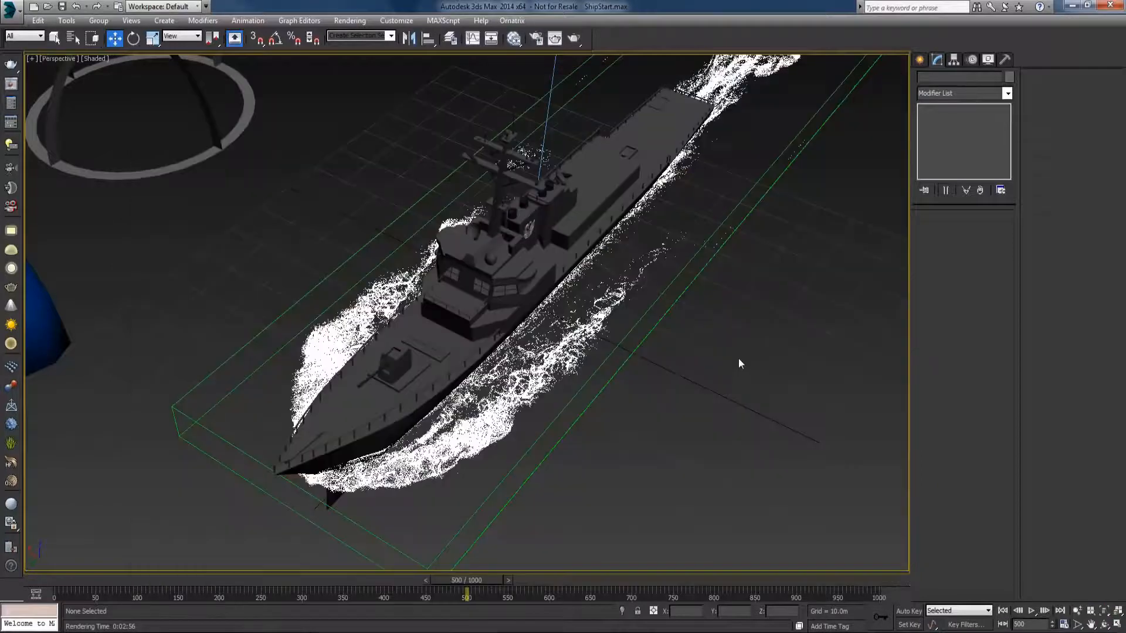
scroll(737, 364, down, 5)
click(919, 59)
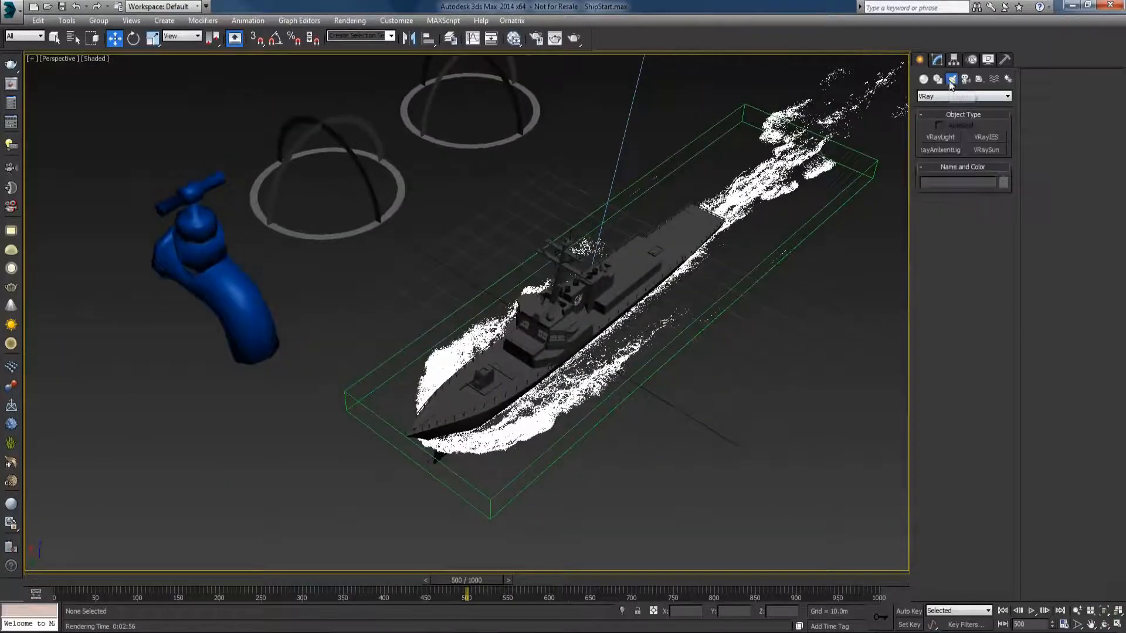
click(953, 97)
click(949, 125)
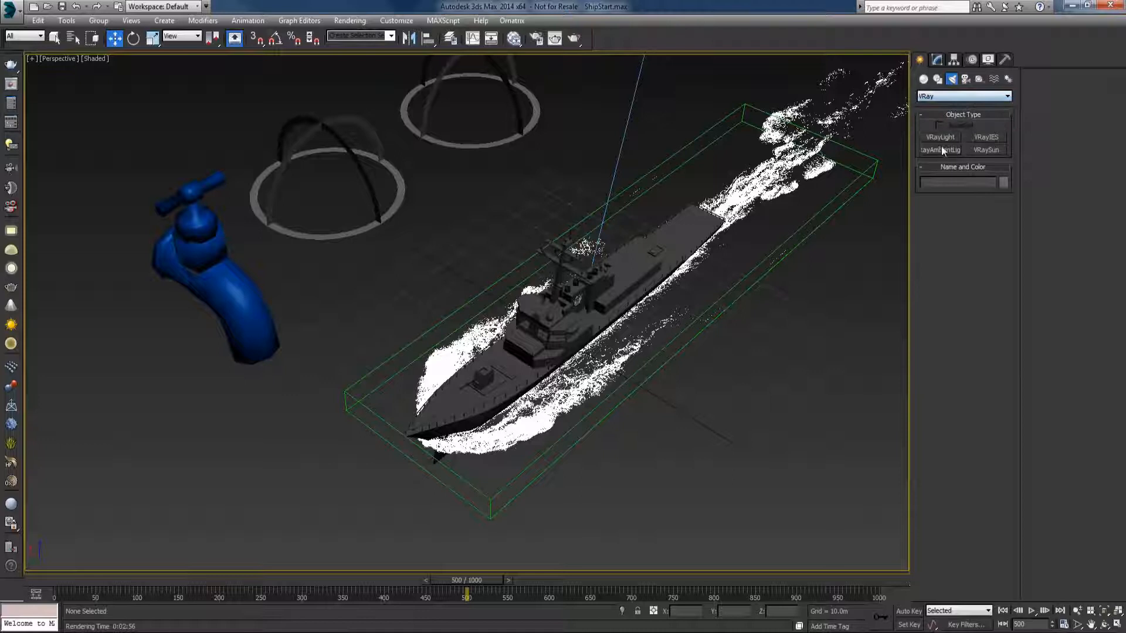
click(941, 150)
click(456, 229)
right_click(543, 229)
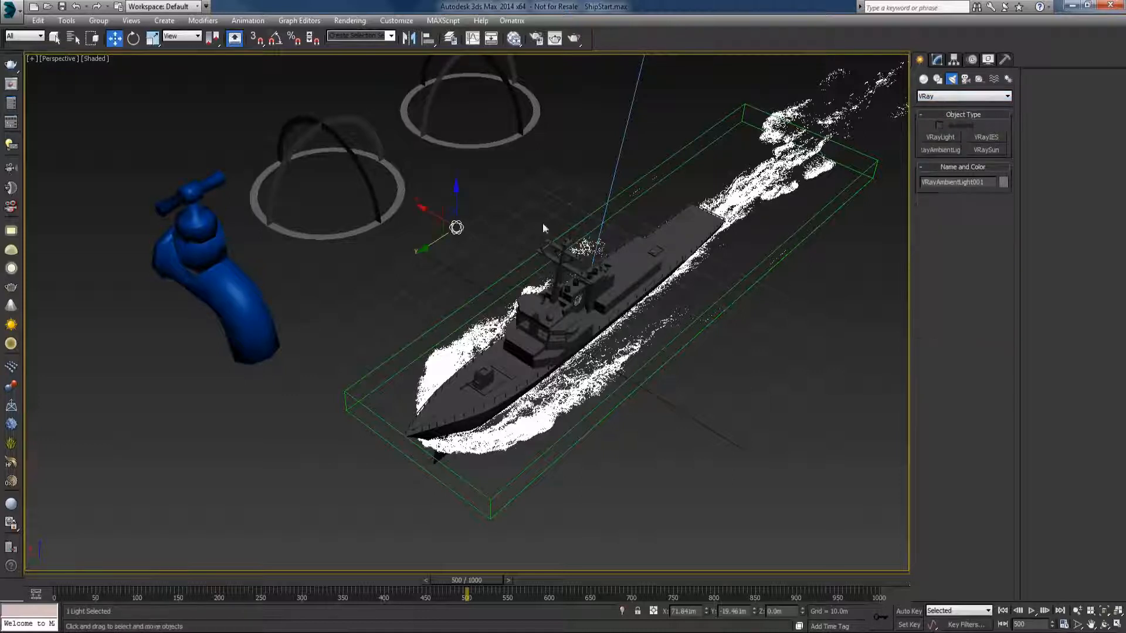
Step: Copy the Omni light's light blue color to the VRayAmbientLight's color
click(937, 60)
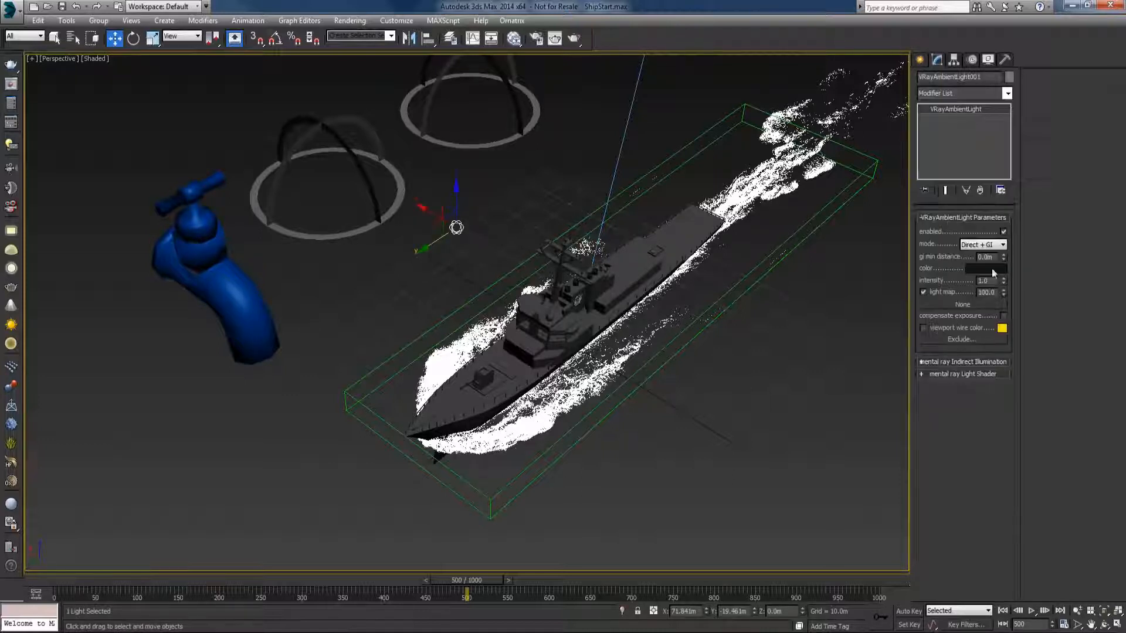
scroll(671, 244, down, 6)
click(700, 83)
right_click(990, 346)
click(1014, 352)
click(553, 336)
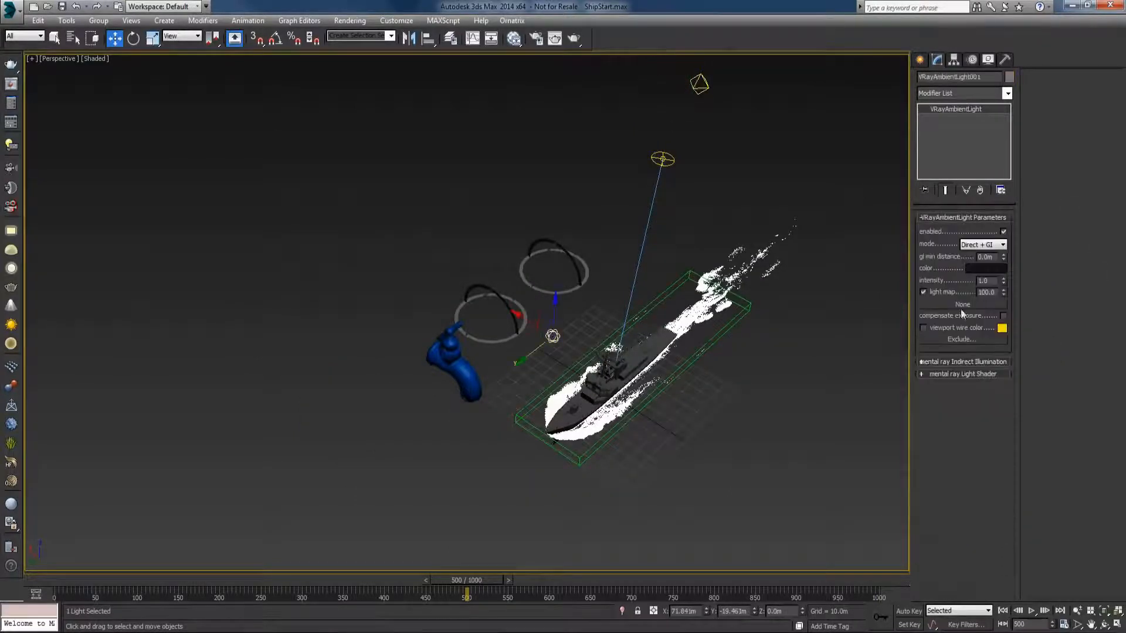
right_click(985, 270)
click(1002, 293)
scroll(762, 316, up, 3)
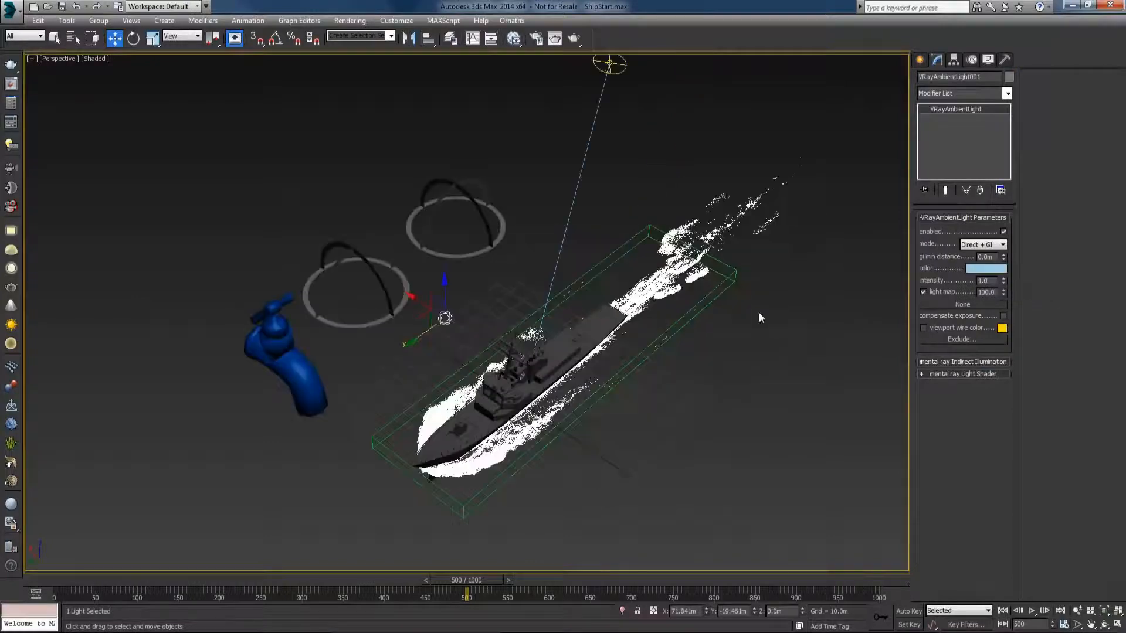
Step: Create a VRayDirt map in the Slate Material Editor and name it AmbientDirt
key(m)
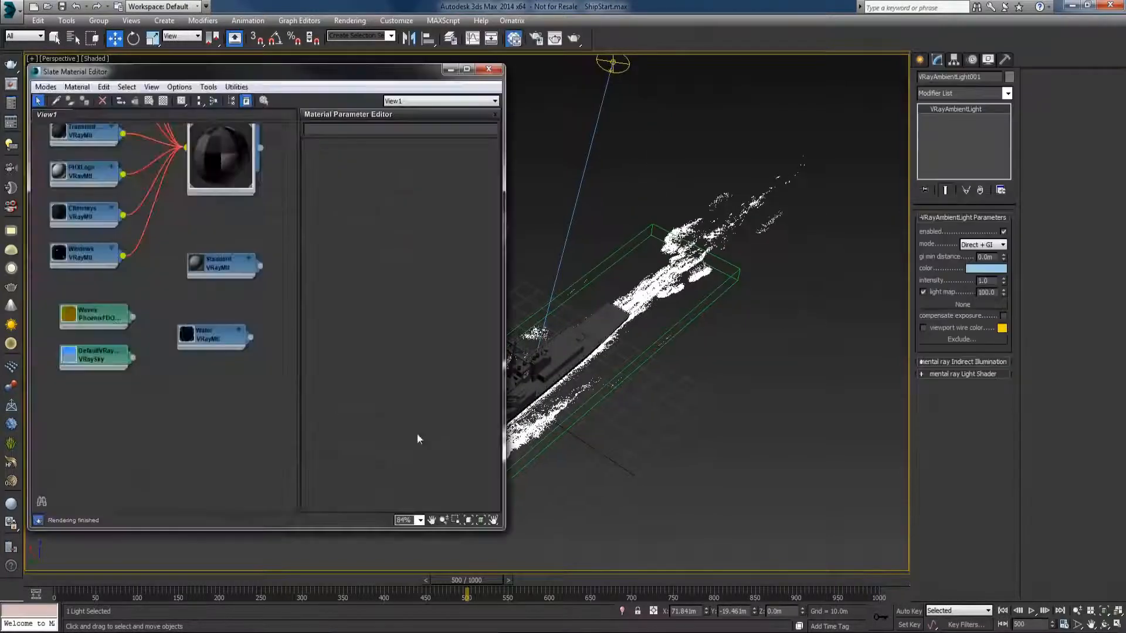
right_click(94, 404)
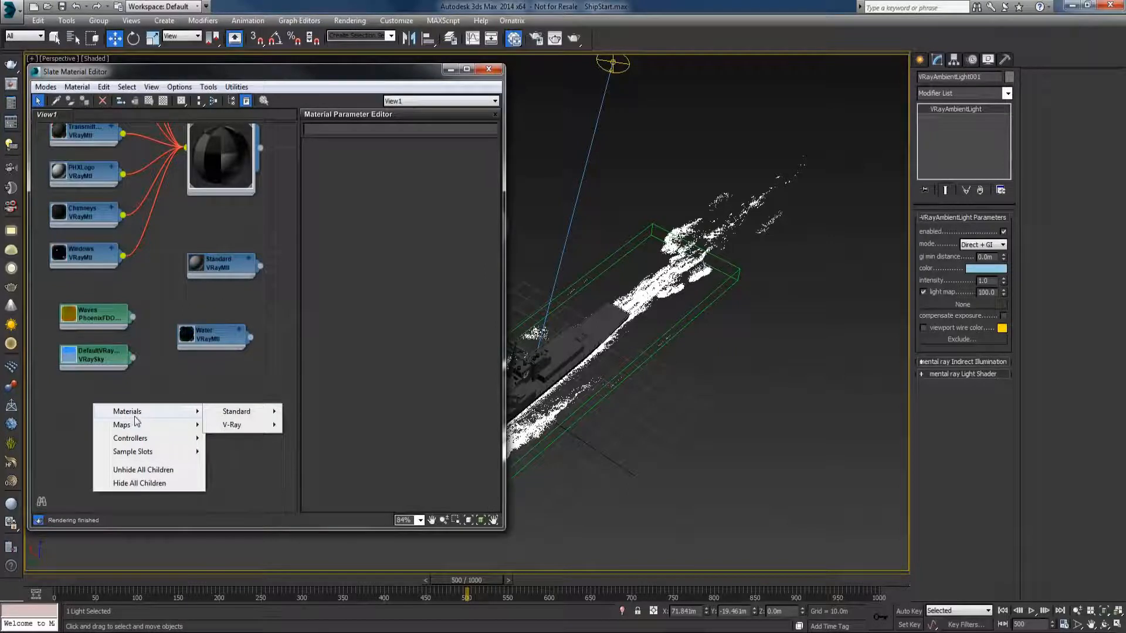
mouse_move(164, 429)
mouse_move(232, 439)
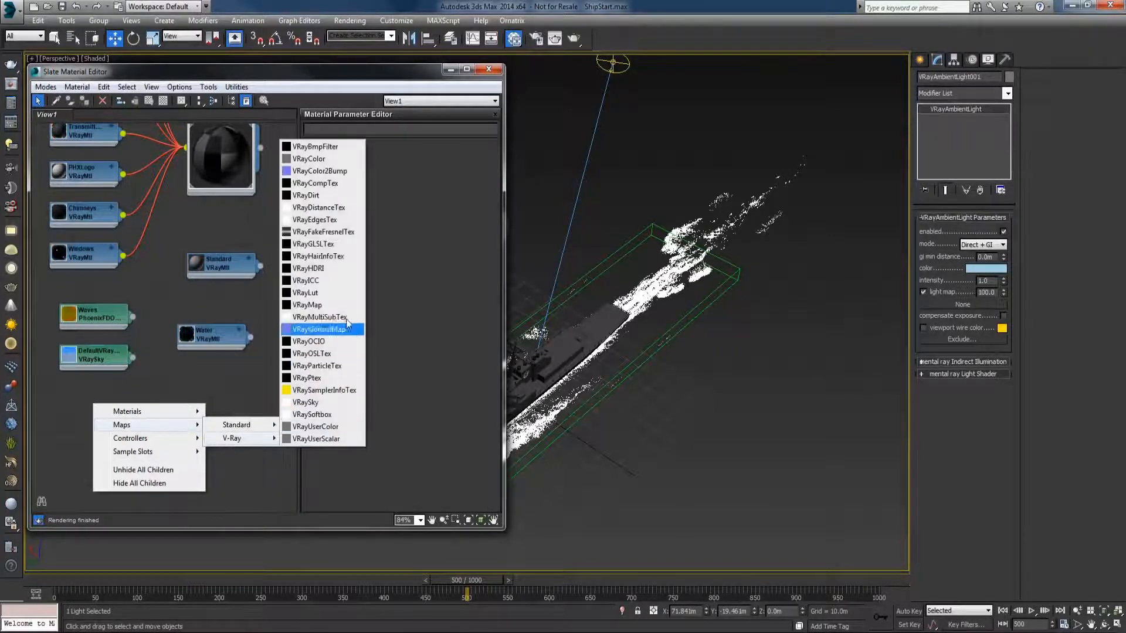
click(322, 197)
double_click(103, 406)
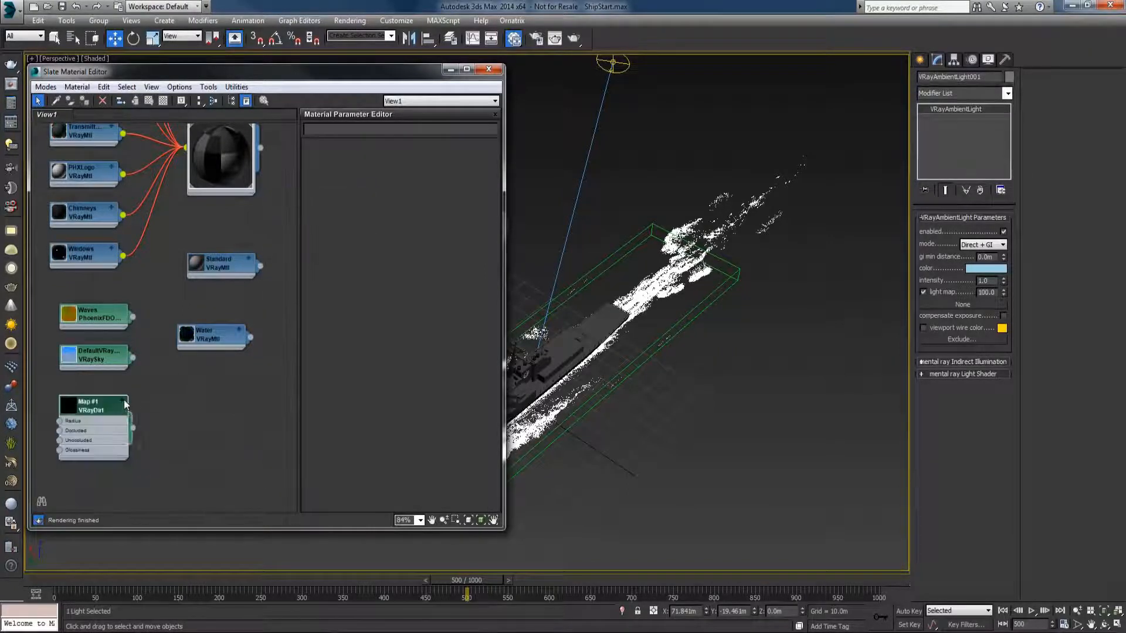
double_click(345, 130)
text(A)
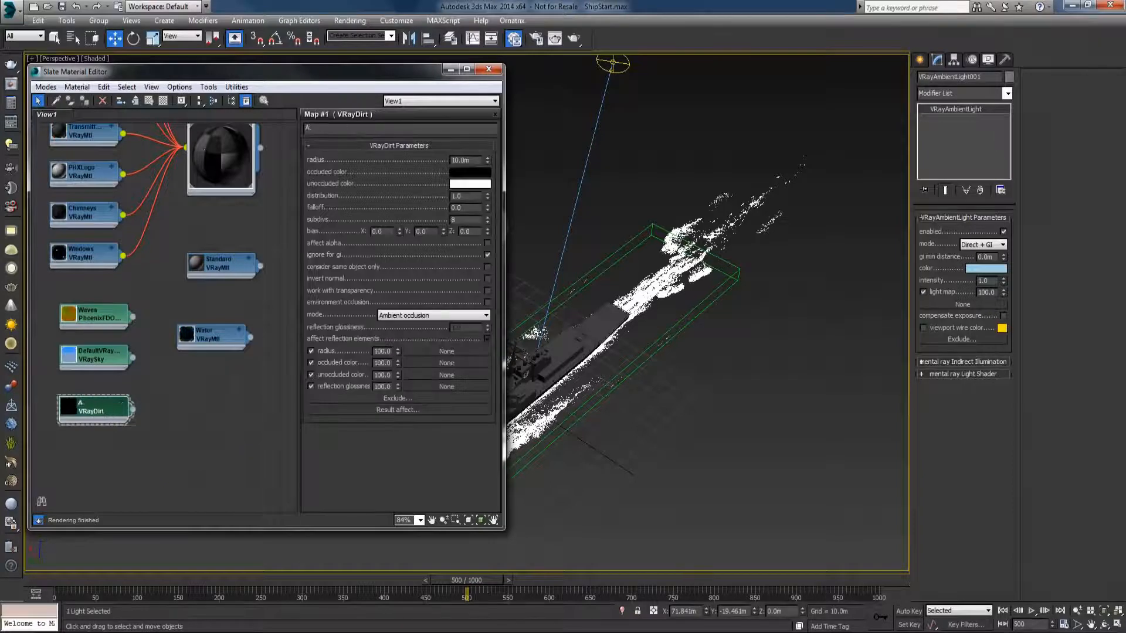
text(bbientDirt)
key(Return)
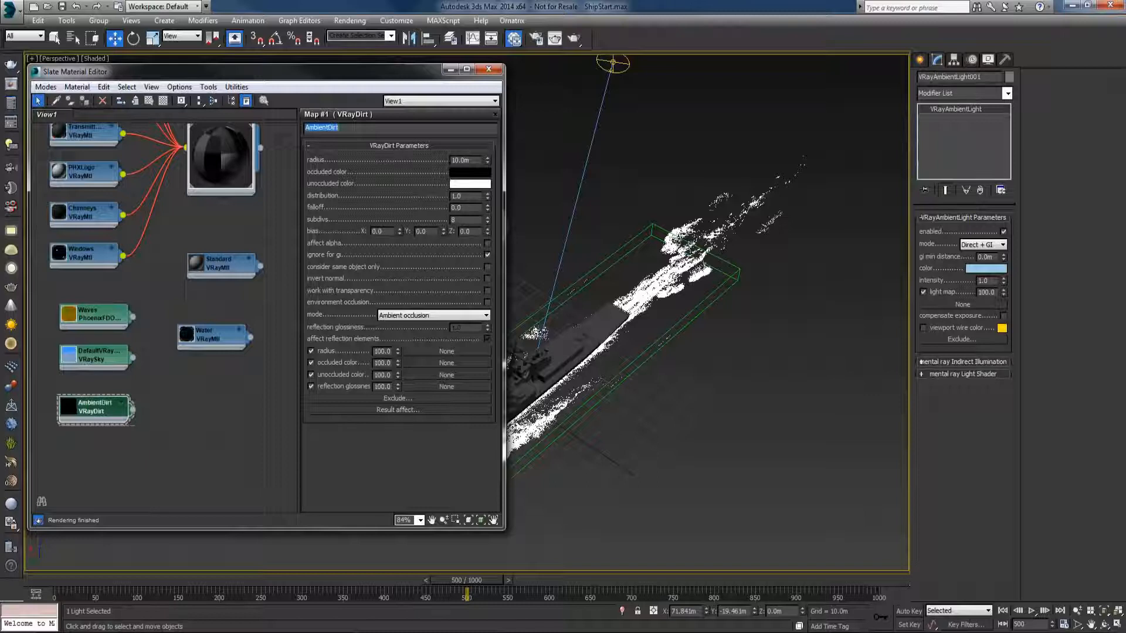
Step: Assign the AmbientDirt map as an instance to the VRayAmbientLight's light map, and close the material editor
drag(133, 413, 952, 305)
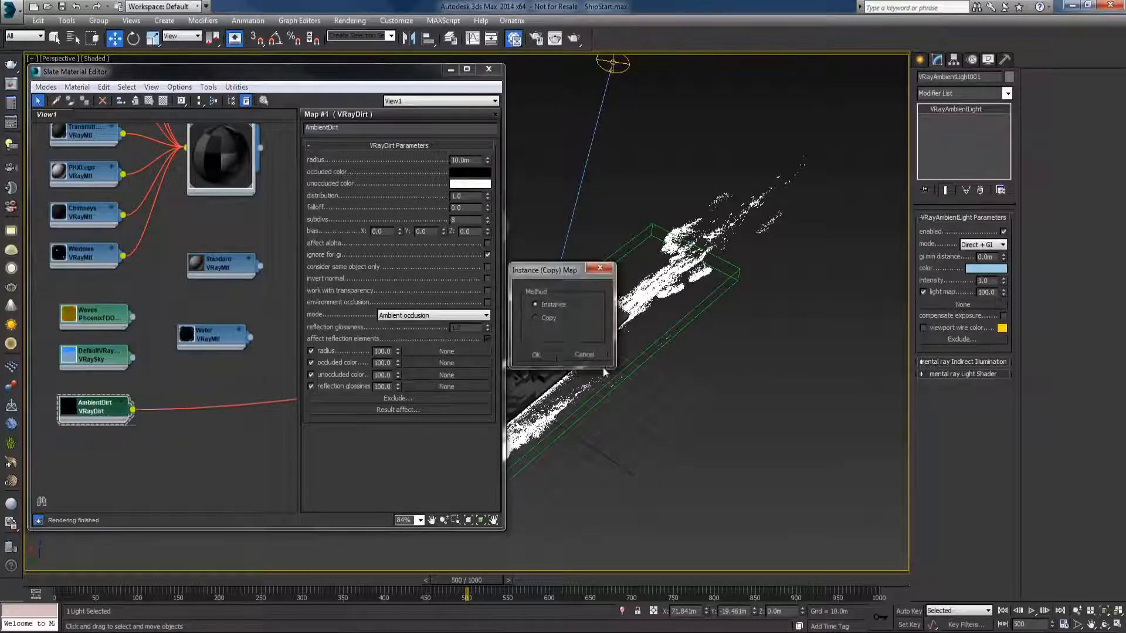
click(551, 350)
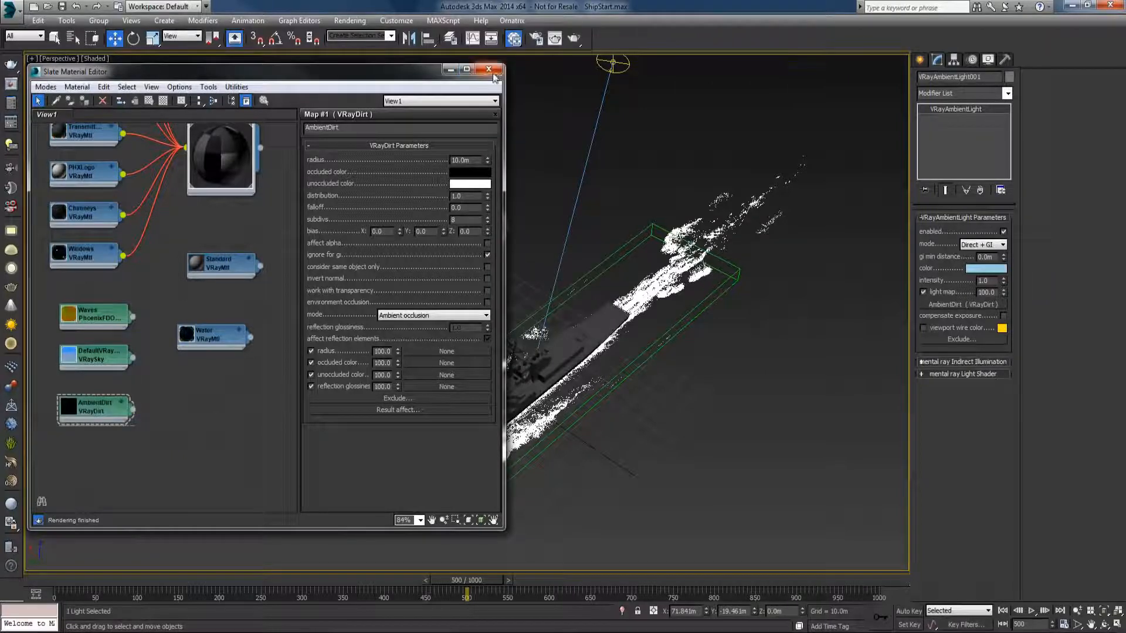
click(449, 71)
Step: Test-render the VRayCam001 view to check the ambient light's brightness on the ship, and stop the render
key(c)
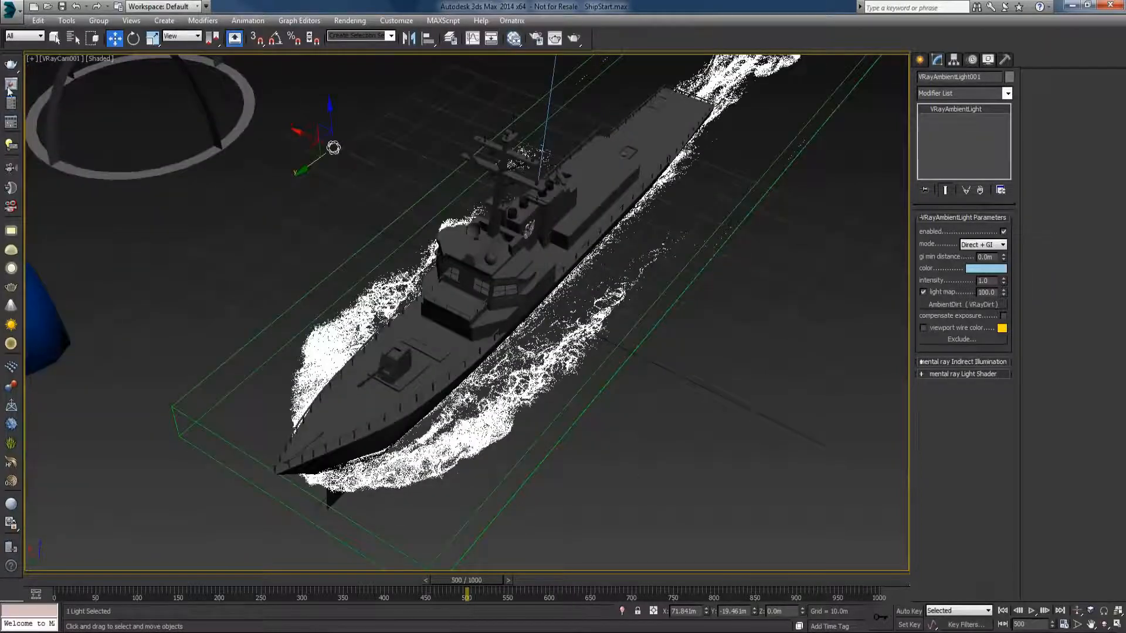
click(10, 66)
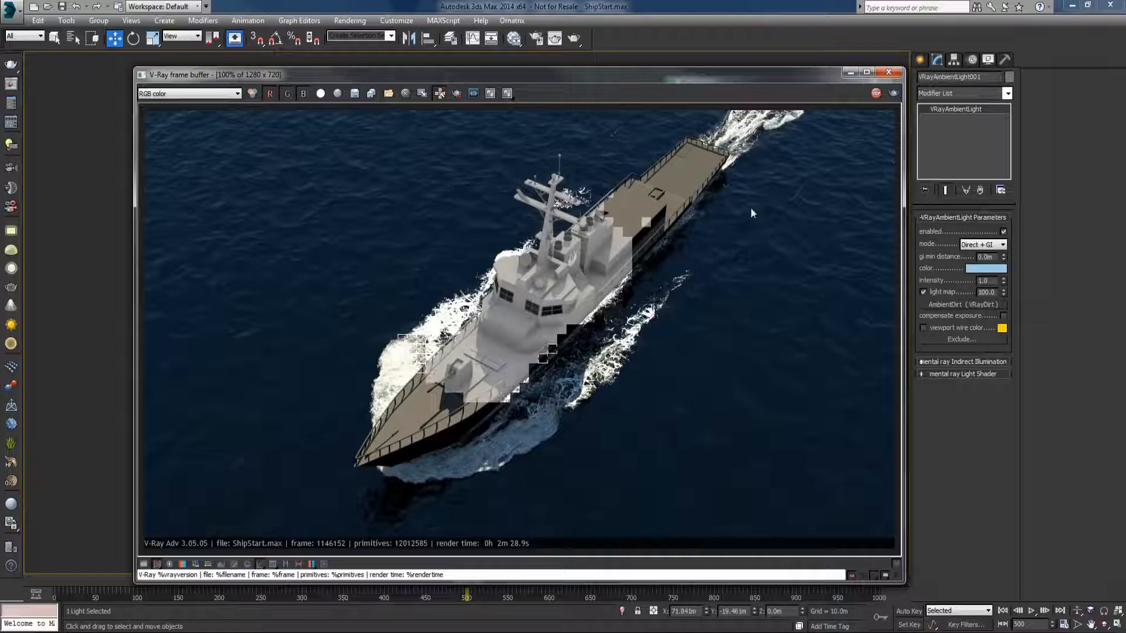
click(876, 94)
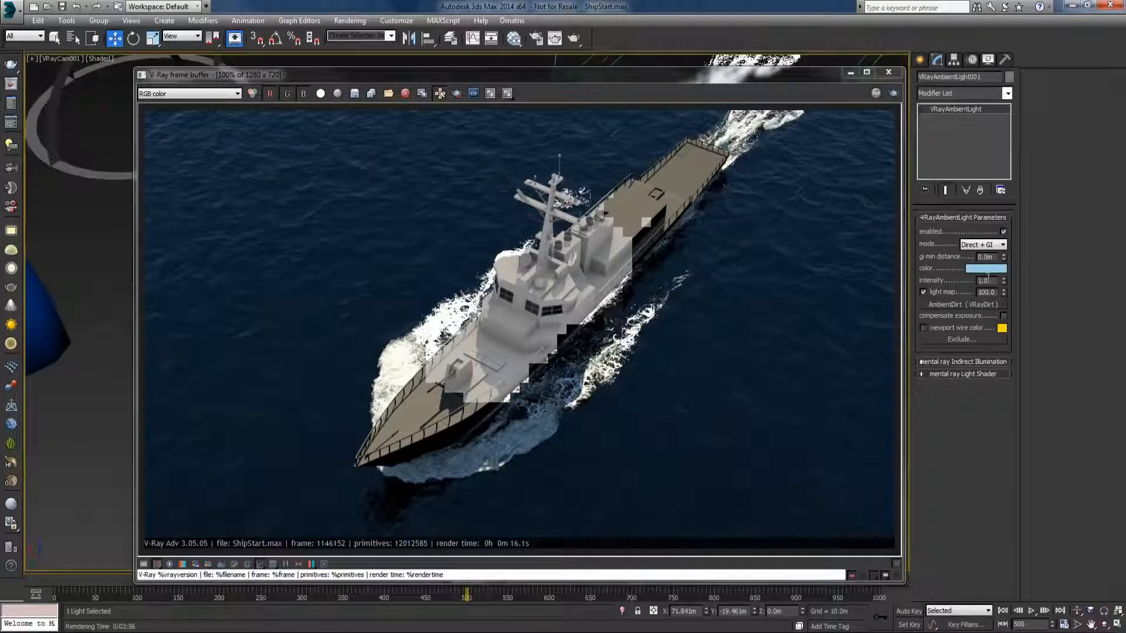
Step: Set the VRayAmbientLight's intensity to 0.05 and its light map amount to 20, and render the camera view again
drag(984, 282, 890, 281)
text(0.05)
key(Return)
double_click(987, 292)
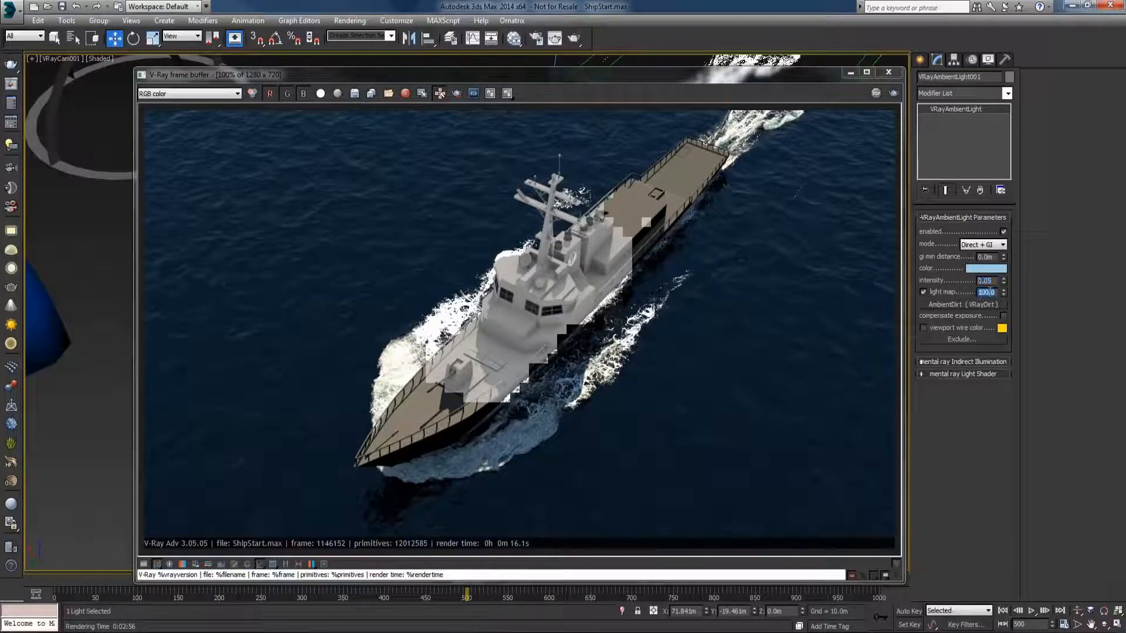
text(20)
key(Return)
click(893, 92)
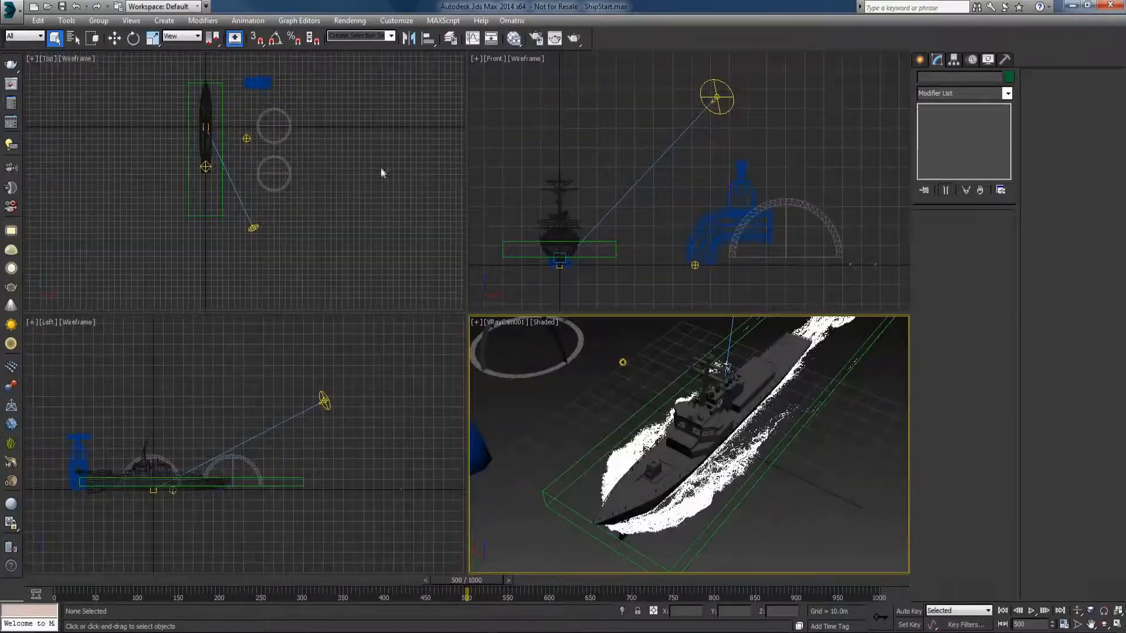
Step: Set the object color of the PHXFoam002 foam particle system to white
scroll(322, 188, up, 5)
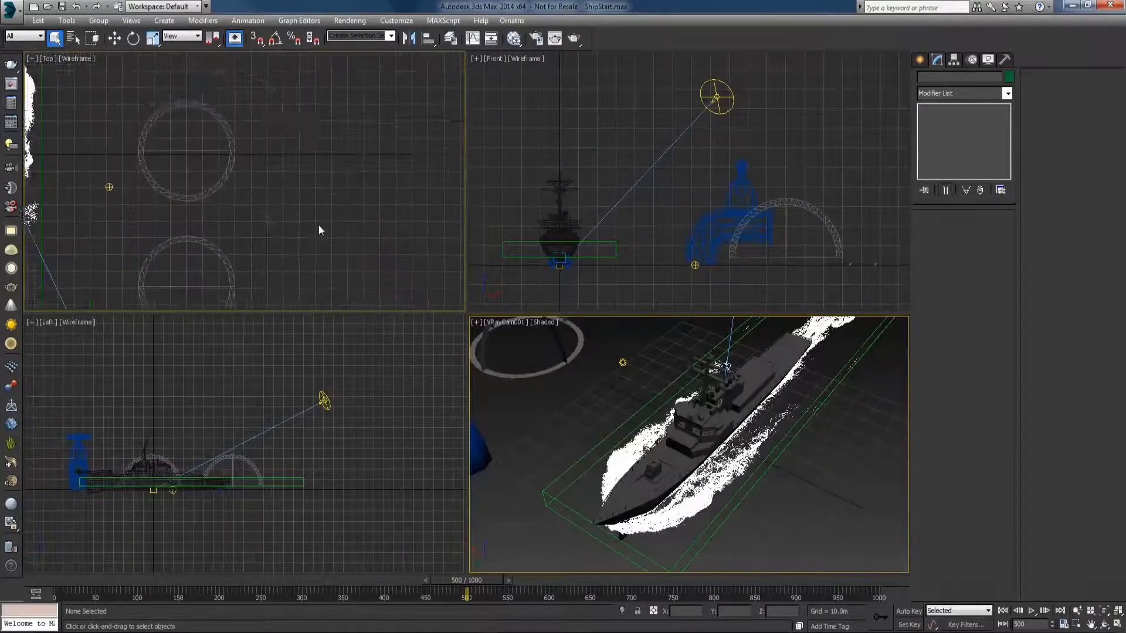
click(277, 251)
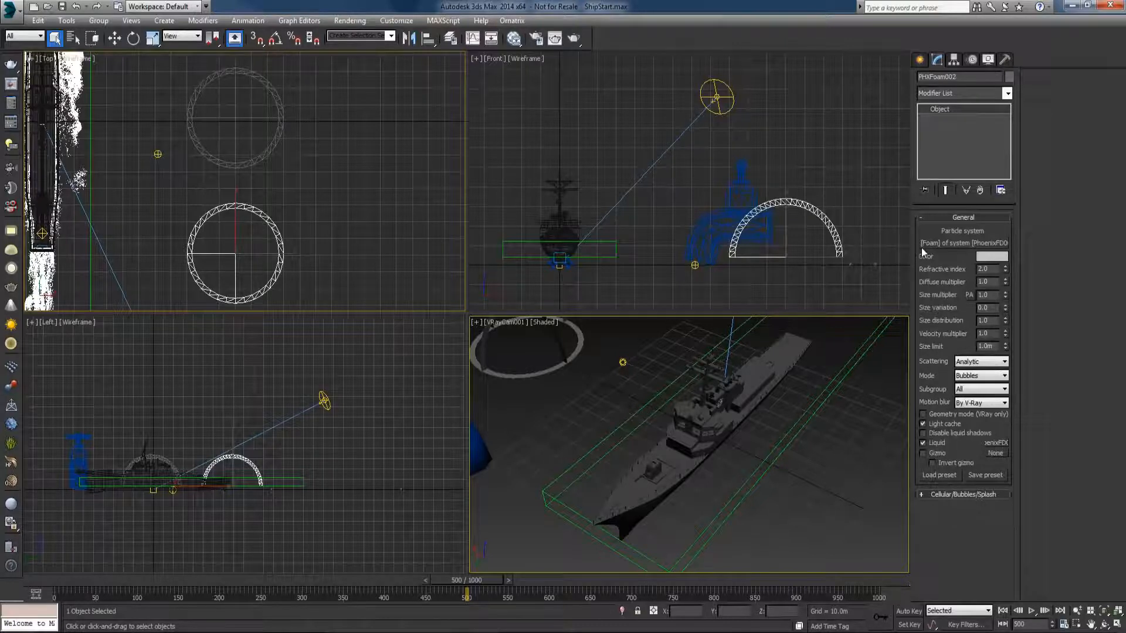
click(1007, 77)
click(876, 369)
click(832, 409)
Step: Set the object color of the PHXFoam001 splash particle system to dark green, and clear the selection
click(276, 141)
click(1008, 78)
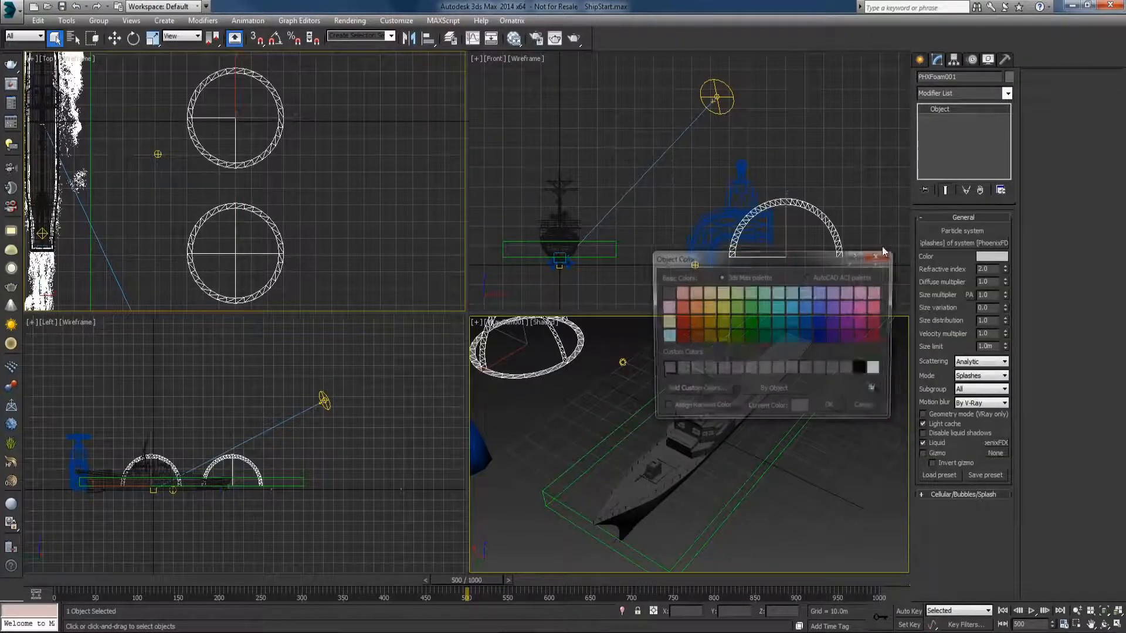
click(764, 336)
click(841, 409)
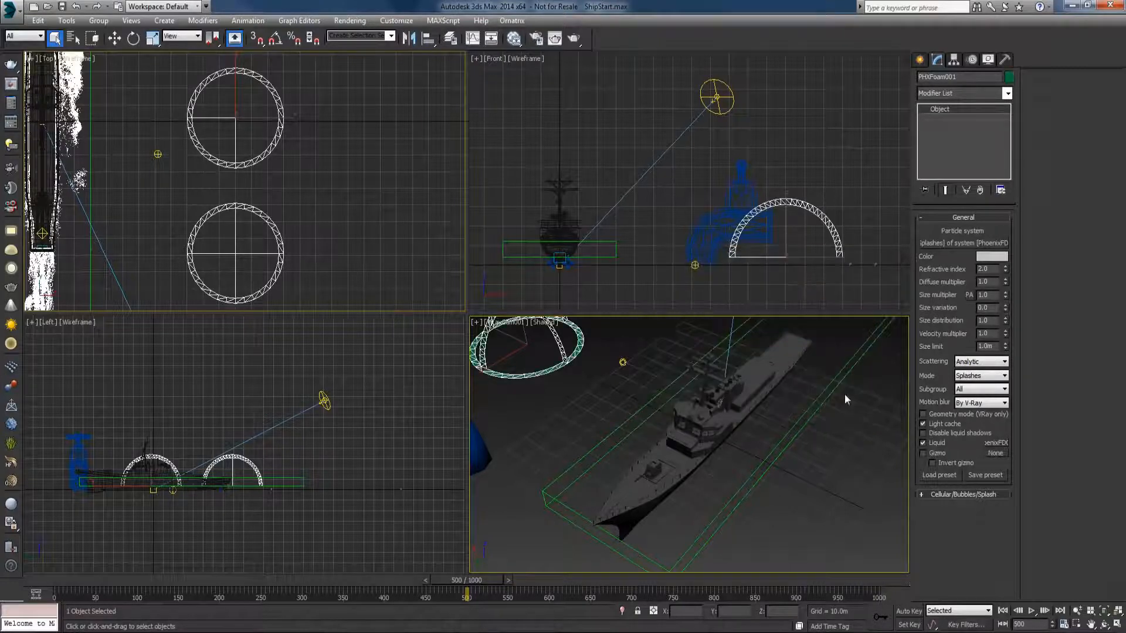
click(307, 140)
drag(283, 226, 282, 228)
click(325, 218)
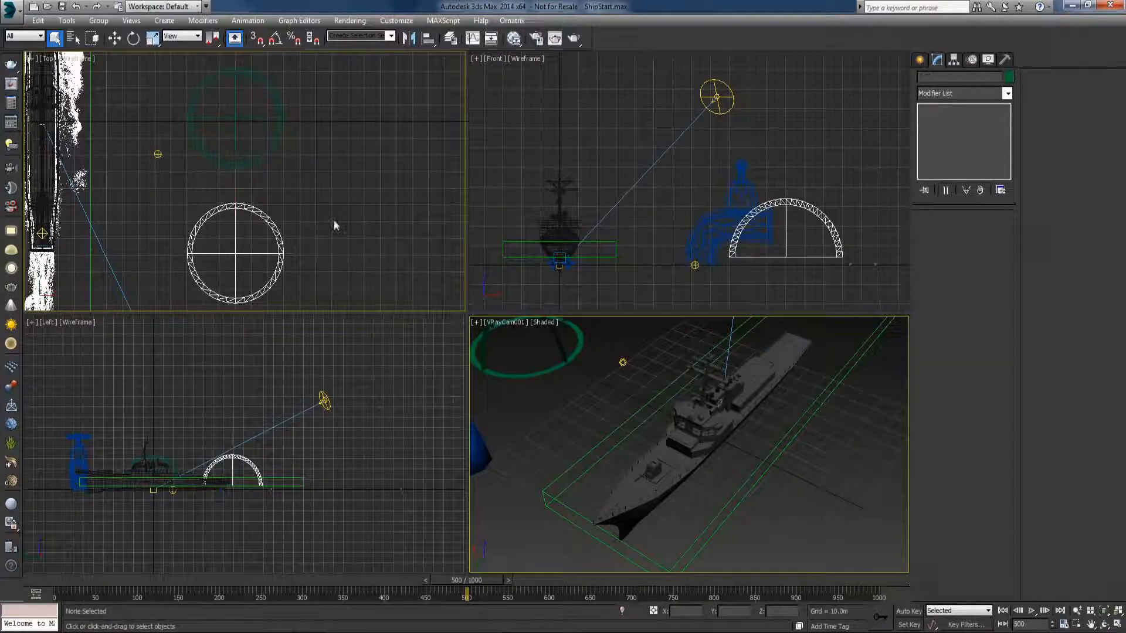
Step: Set the PHXFoam002 foam particle system's diffuse multiplier to 0.5 and its mode to Point
click(732, 511)
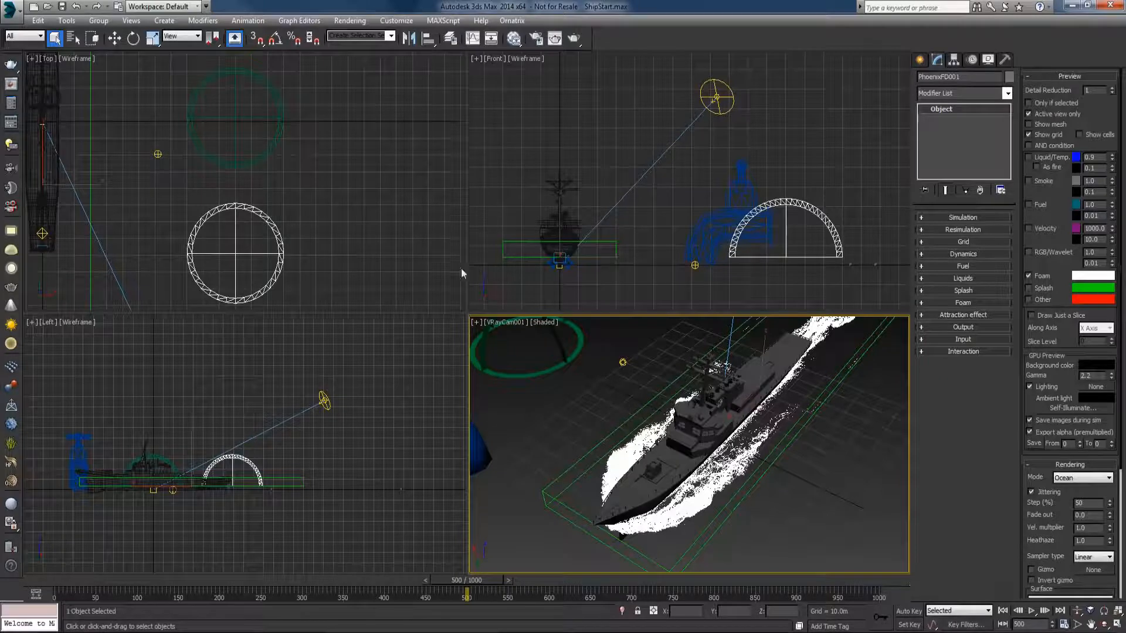
click(351, 212)
click(258, 221)
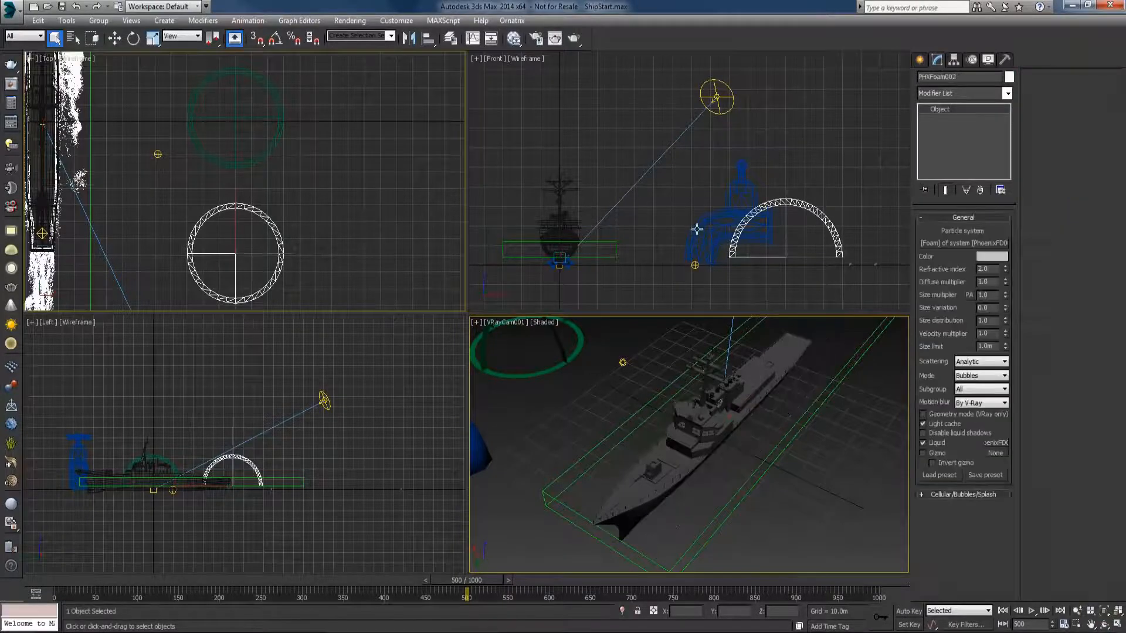
double_click(989, 281)
text(0.5)
key(Return)
click(973, 376)
click(967, 410)
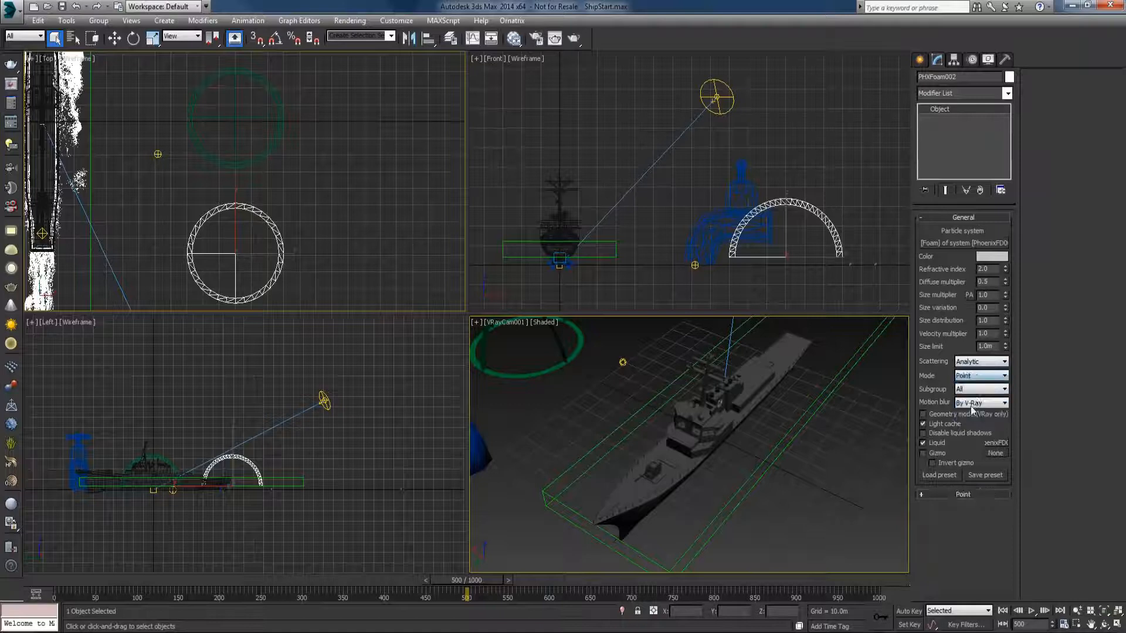
click(973, 378)
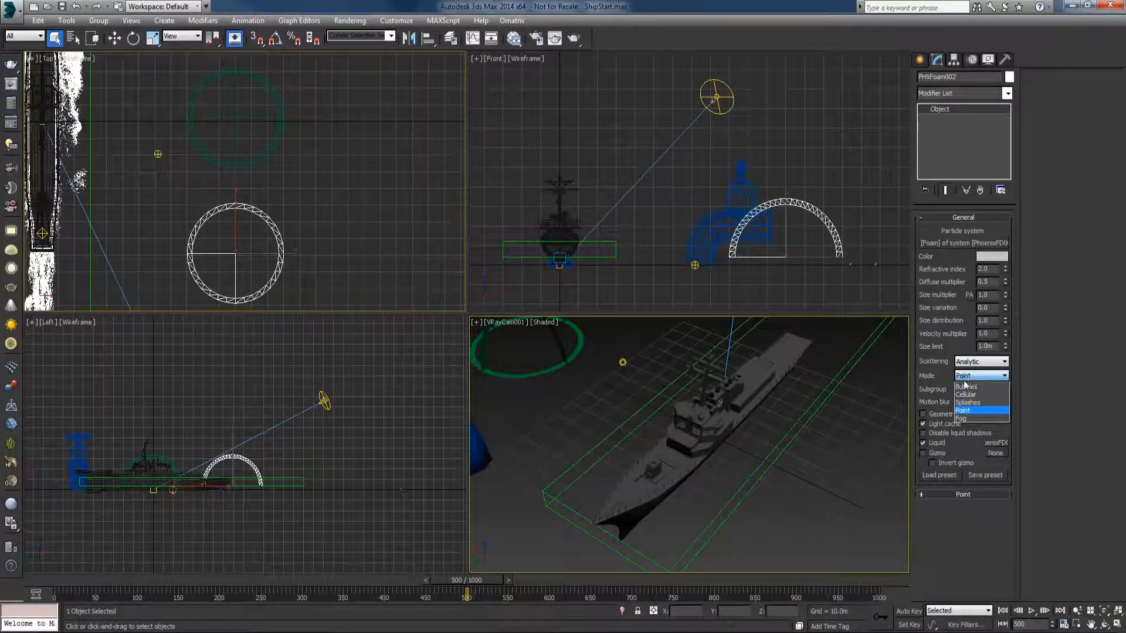
click(975, 412)
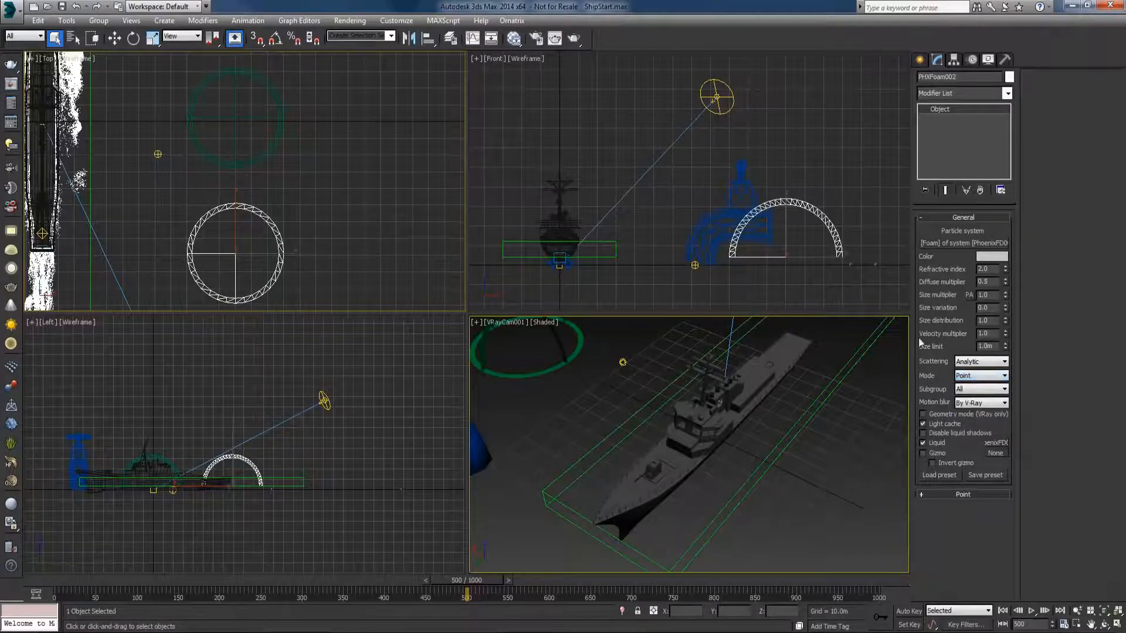
Step: Set the PHXFoam001 splash particle system's diffuse multiplier to 0.5 and its mode to Point
click(235, 122)
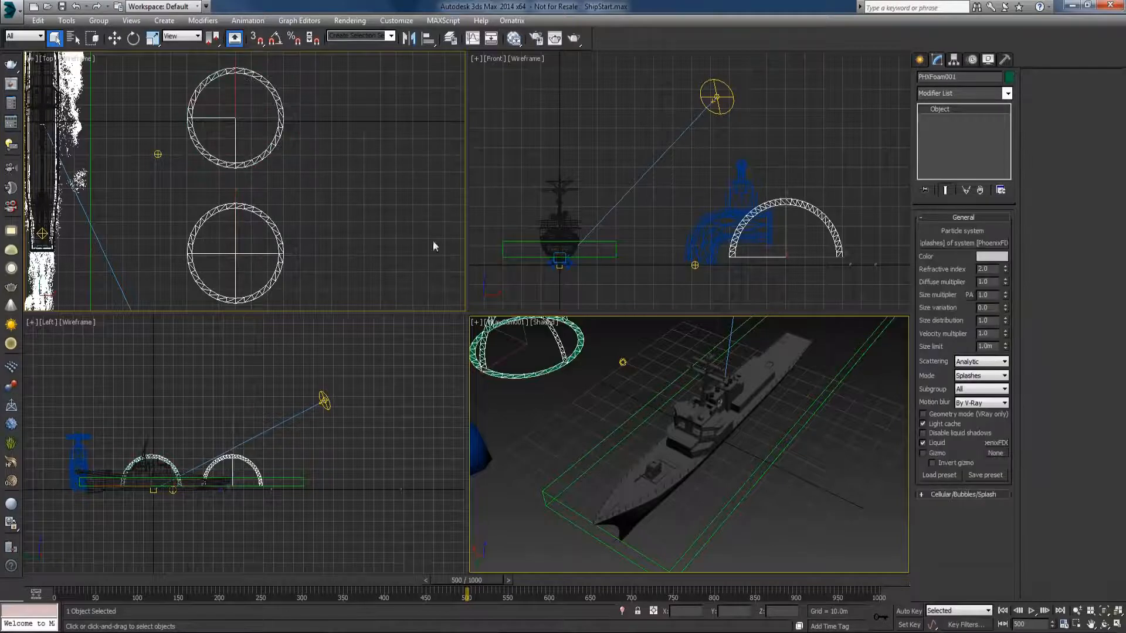
double_click(983, 281)
text(0.5)
click(973, 378)
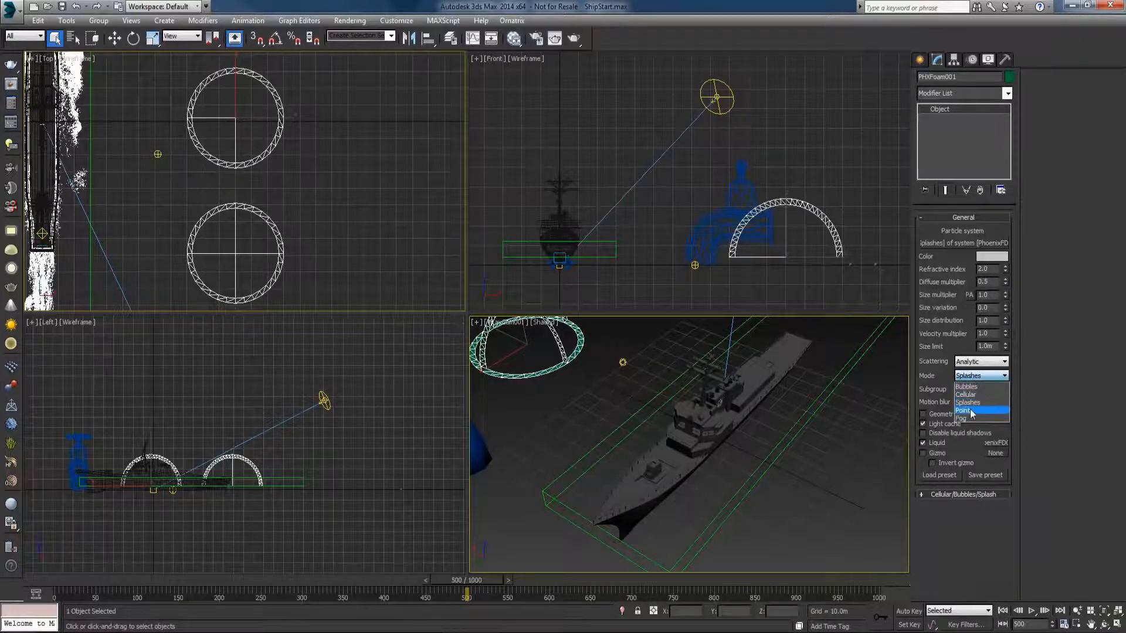
click(971, 411)
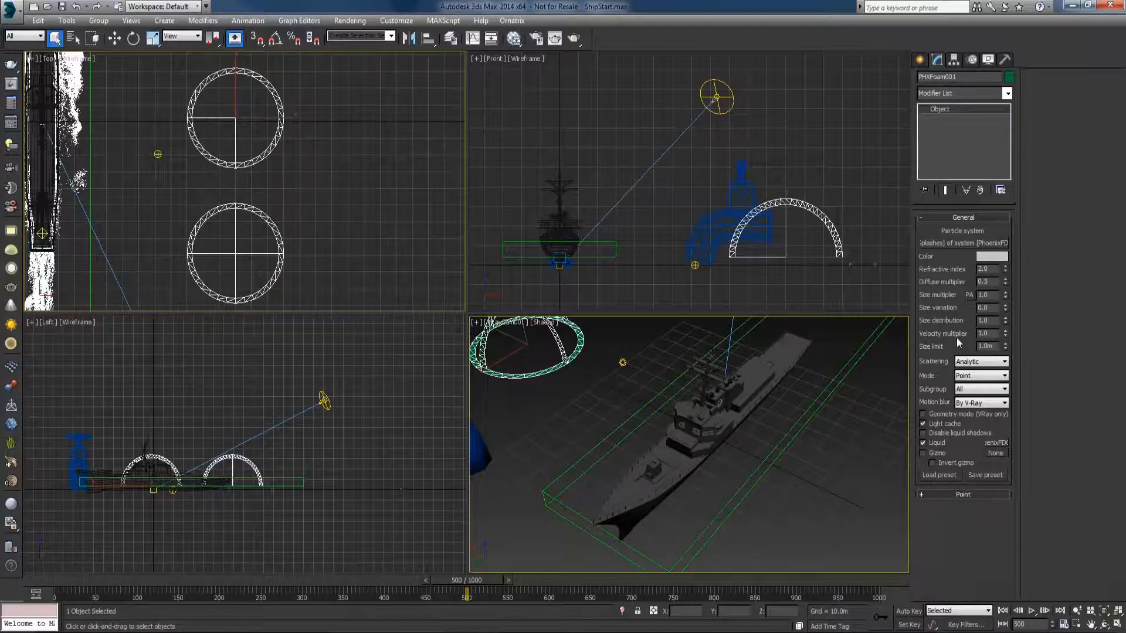
Step: Switch the V-Ray image sampler to Fixed with 3 subdivs and the image filter off, and show the V-Ray frame buffer
click(536, 38)
click(711, 95)
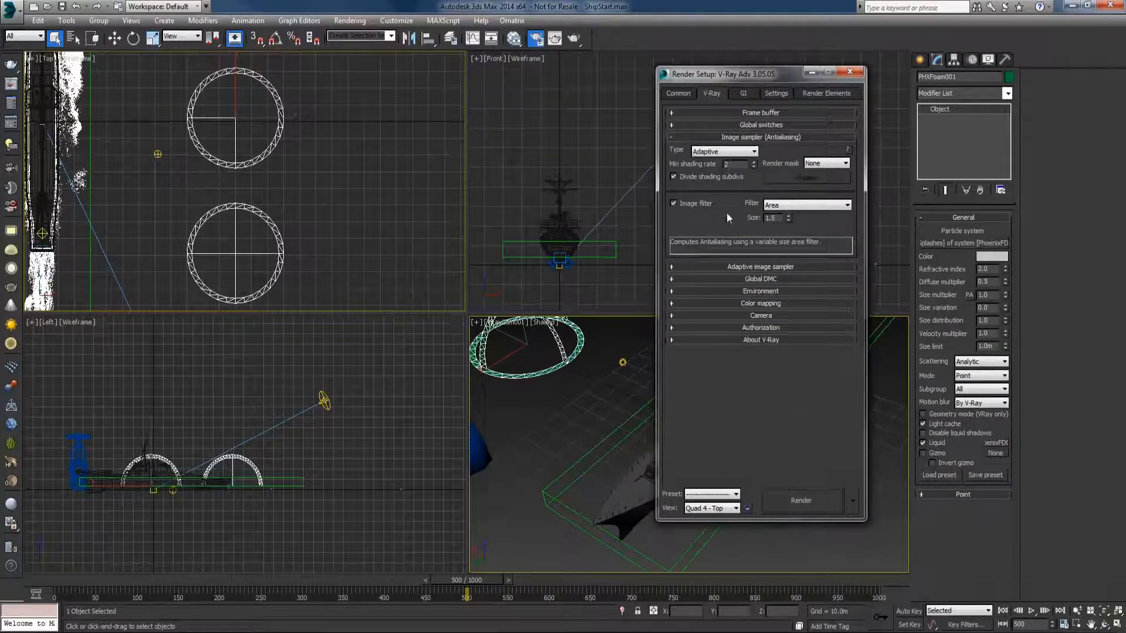
click(710, 154)
click(711, 167)
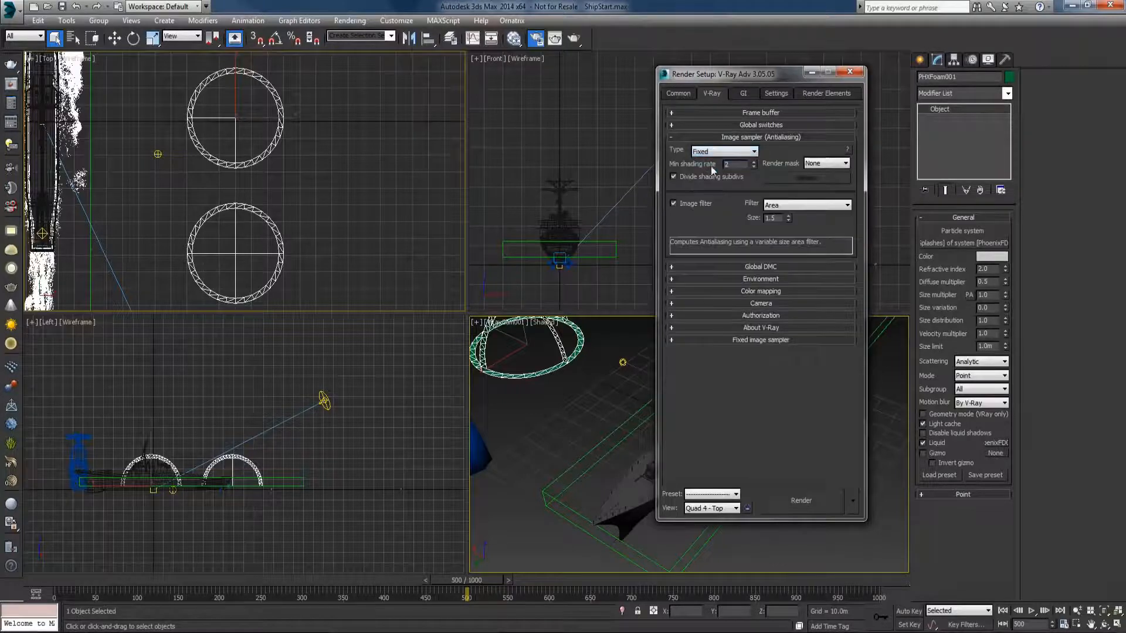
click(747, 340)
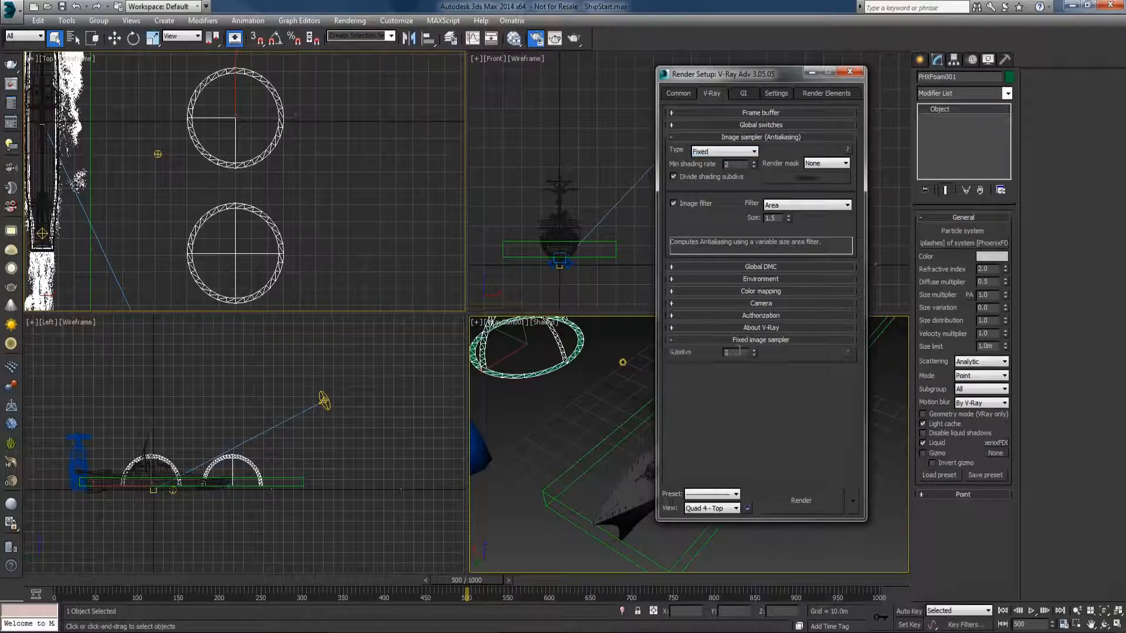
double_click(728, 353)
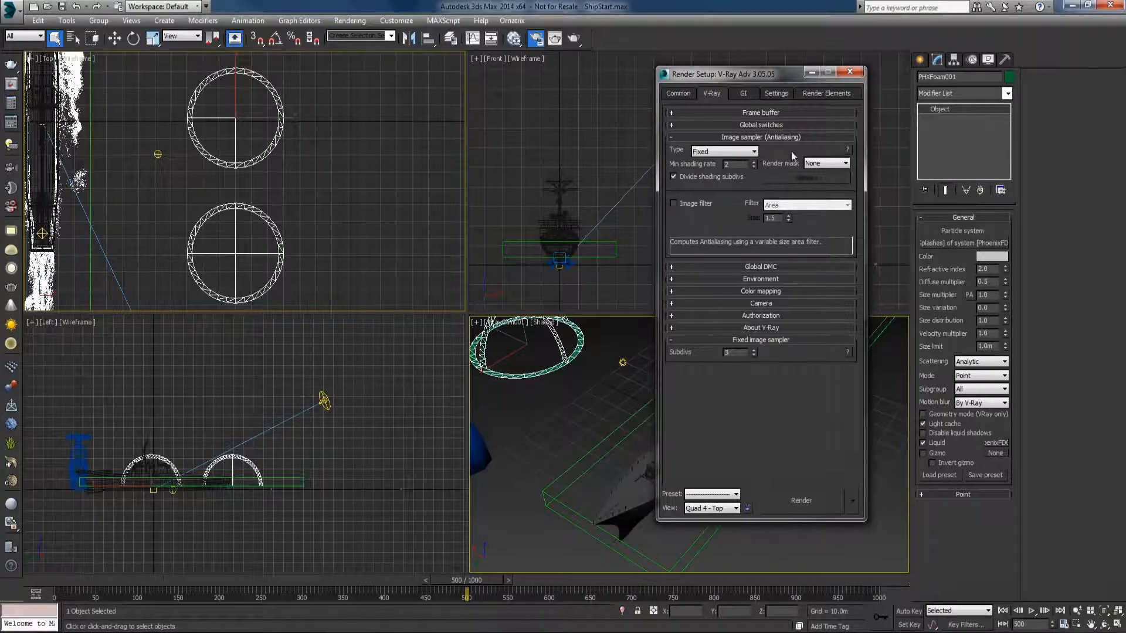
key(F10)
right_click(596, 356)
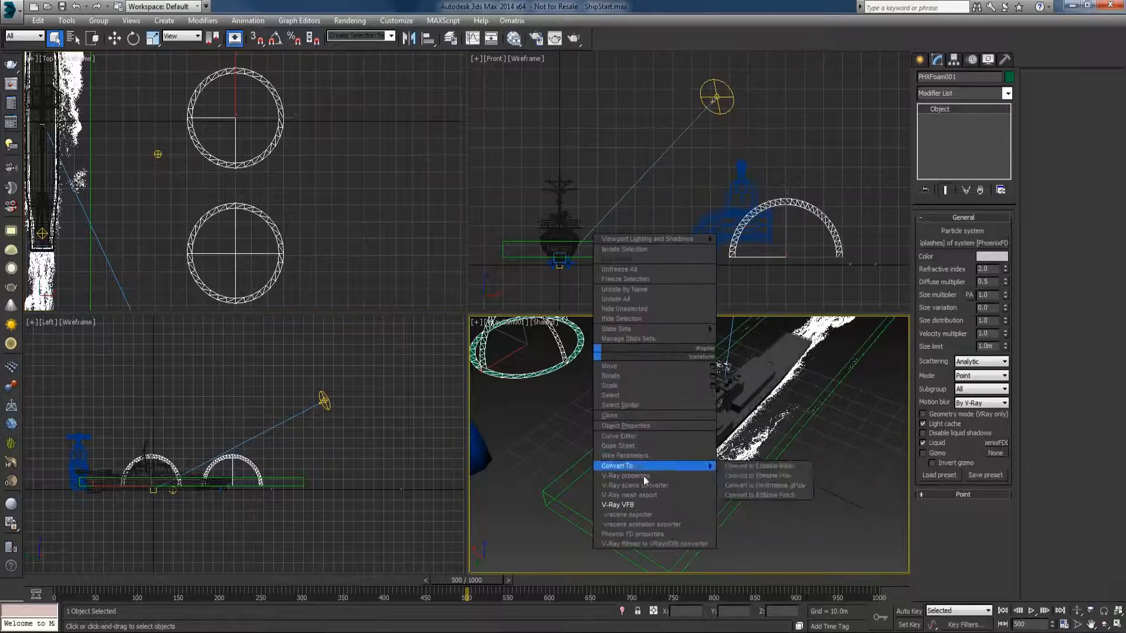
click(643, 503)
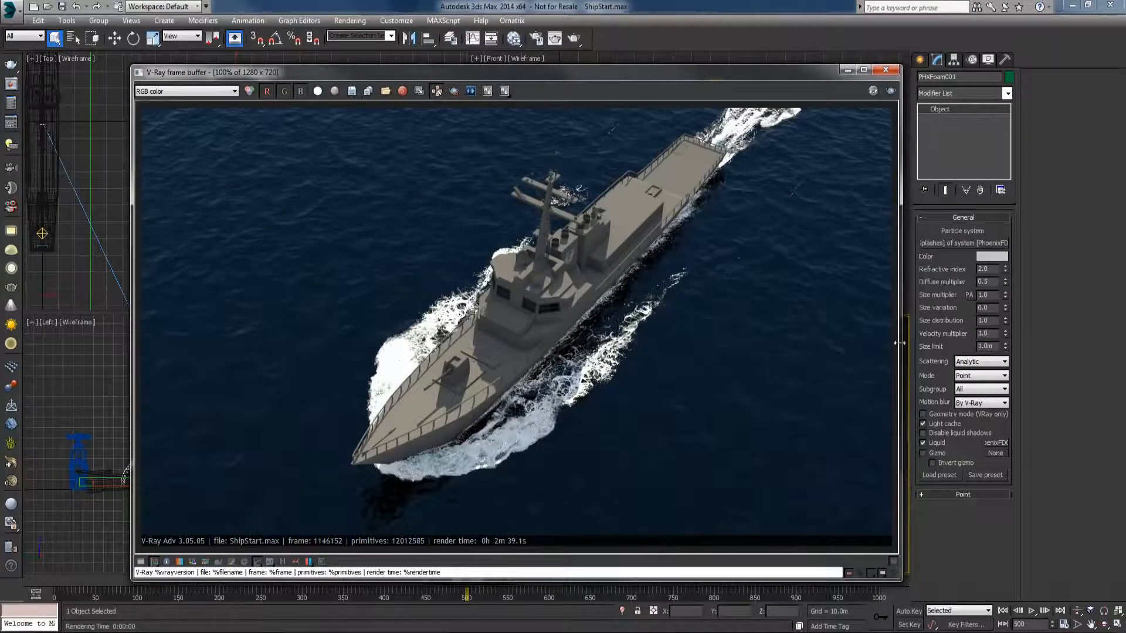
Step: Force motion blur on for the PHXFoam001 splash particles with a motion blur step of 0.2 m, and repeat the last render
click(970, 404)
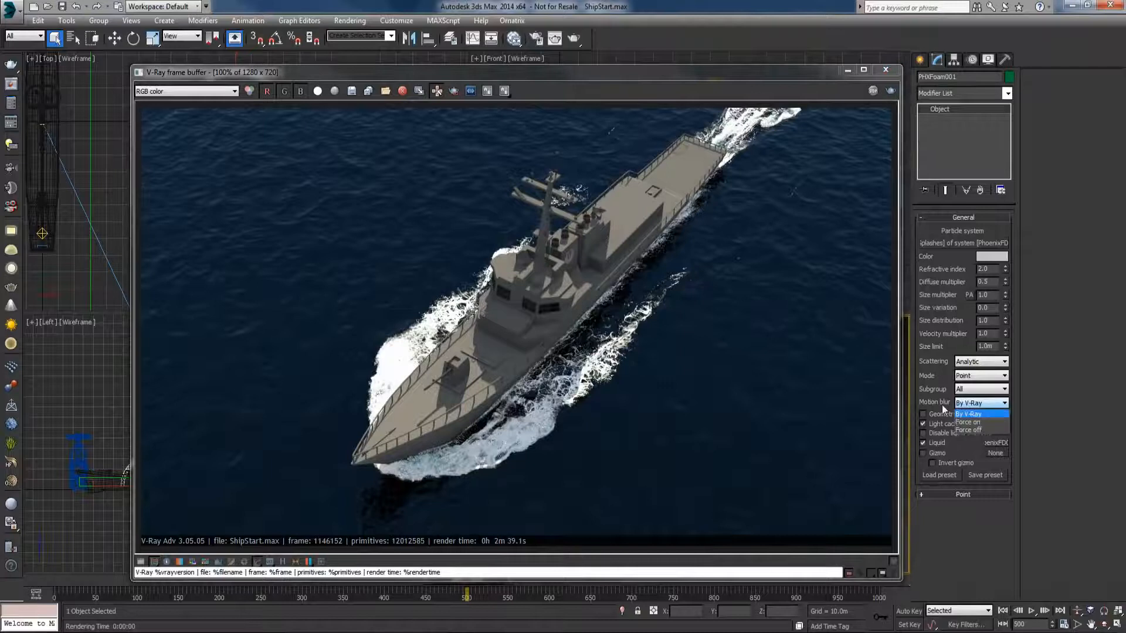
click(968, 423)
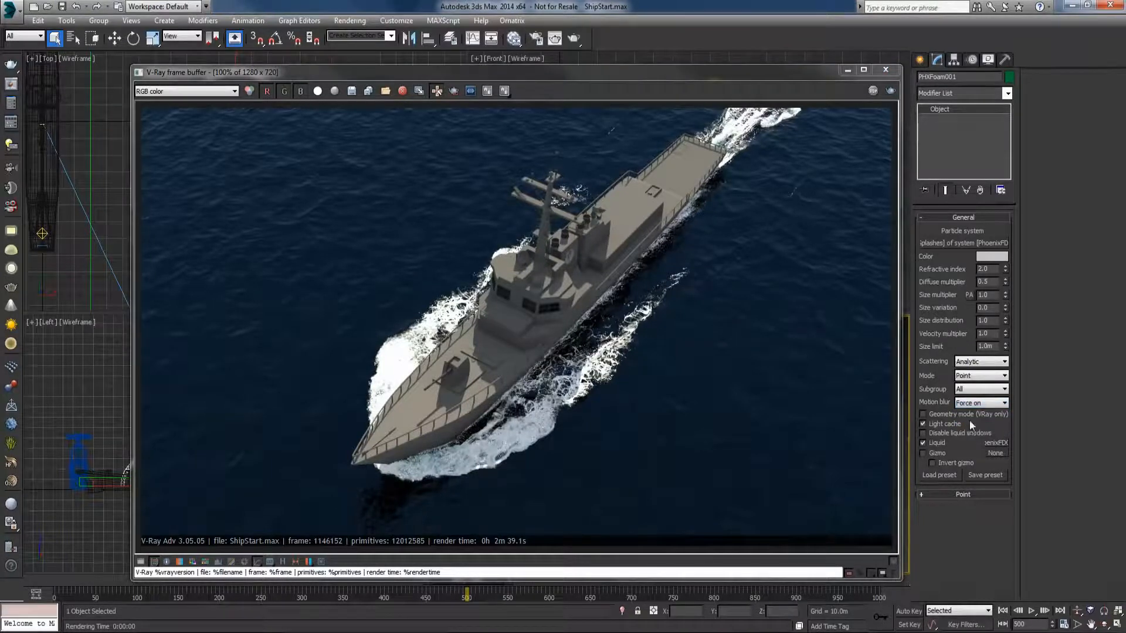
click(964, 496)
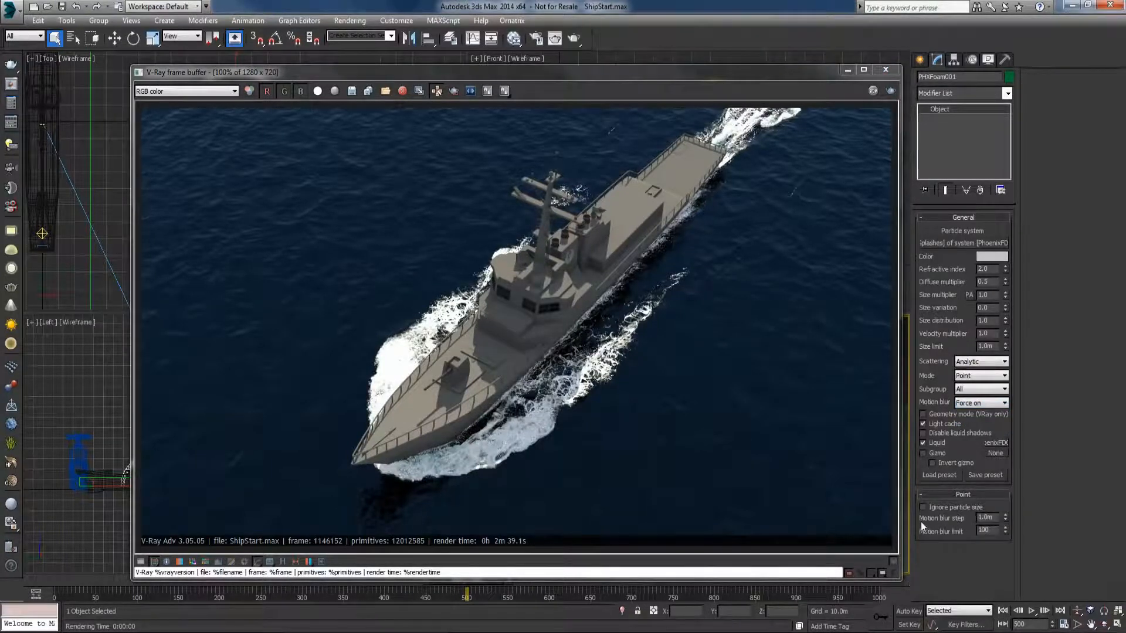
double_click(985, 518)
text(0.2)
key(Return)
click(664, 379)
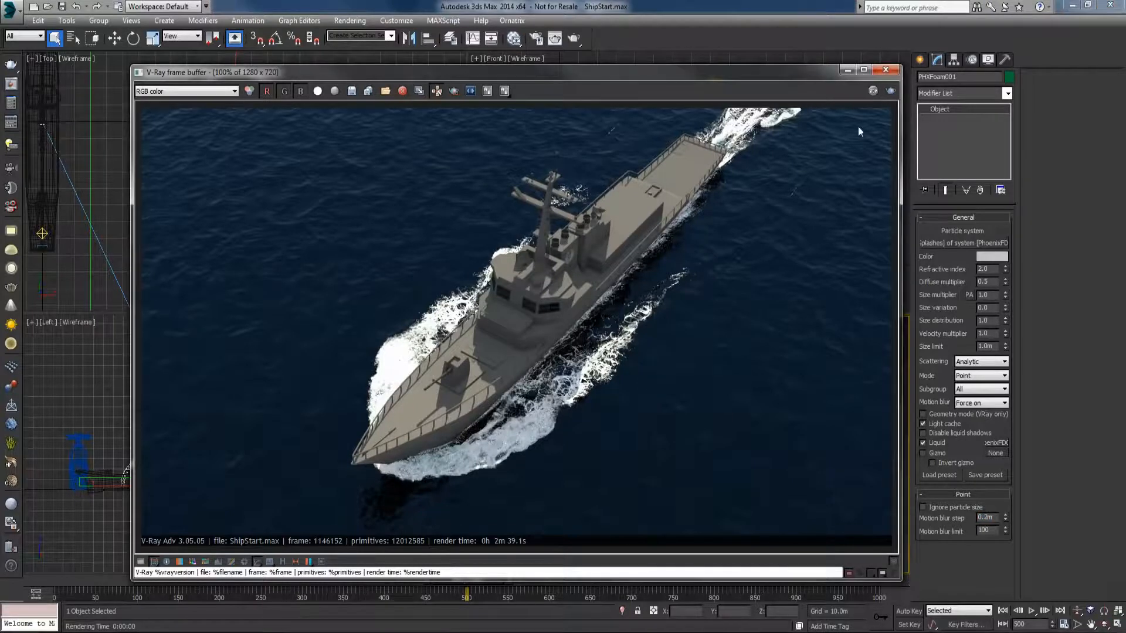
click(889, 94)
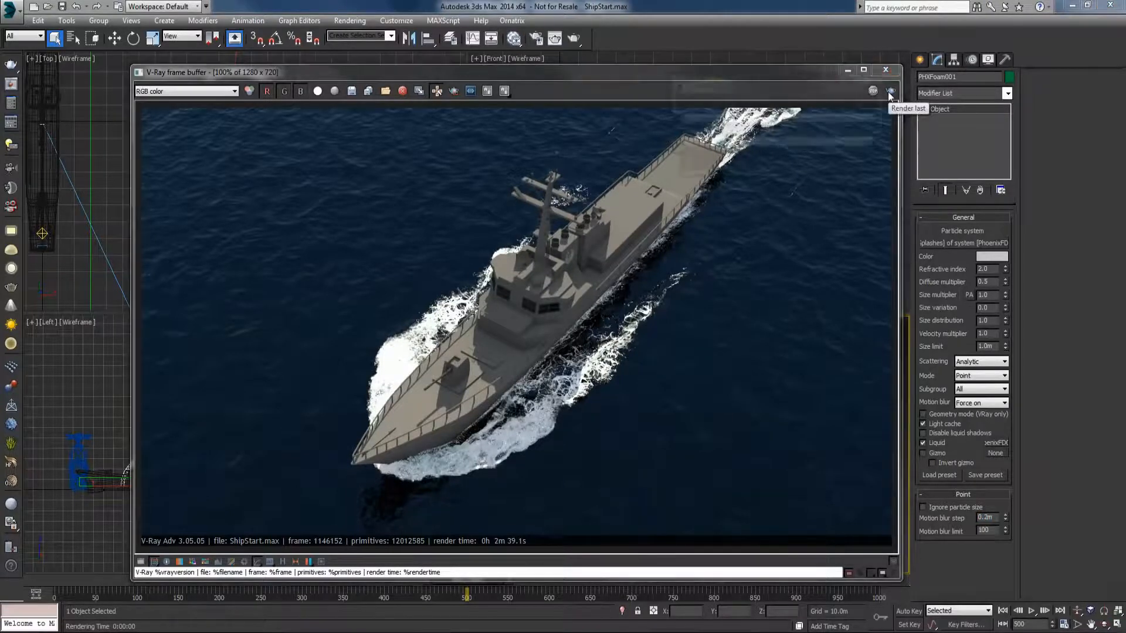